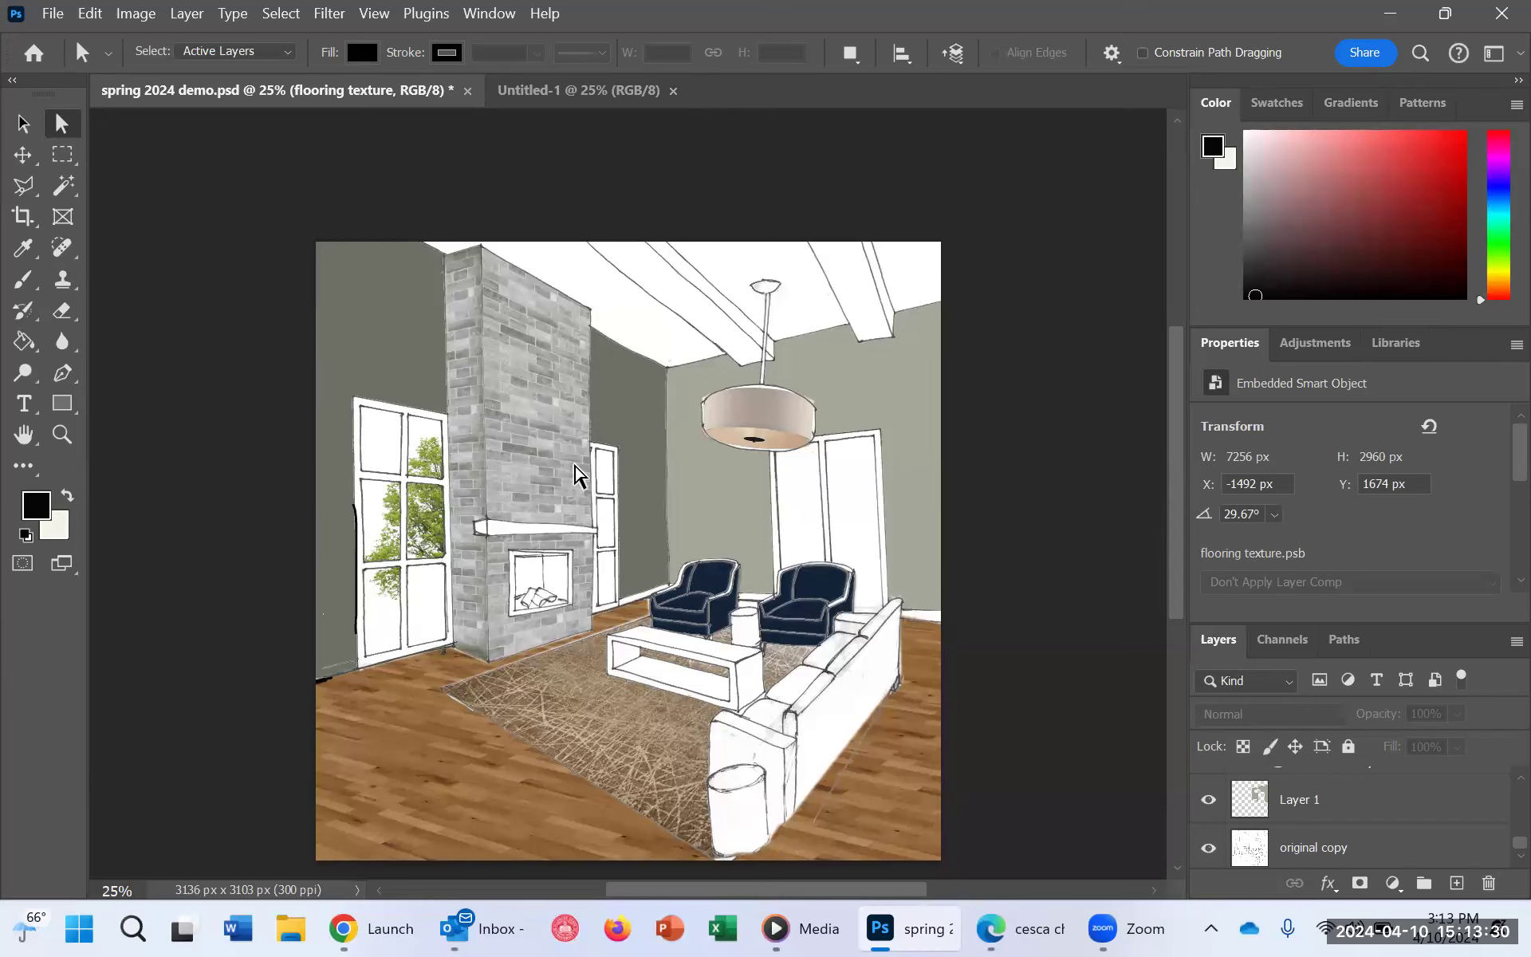
{"action": "key", "text": "ctrl+plus"}
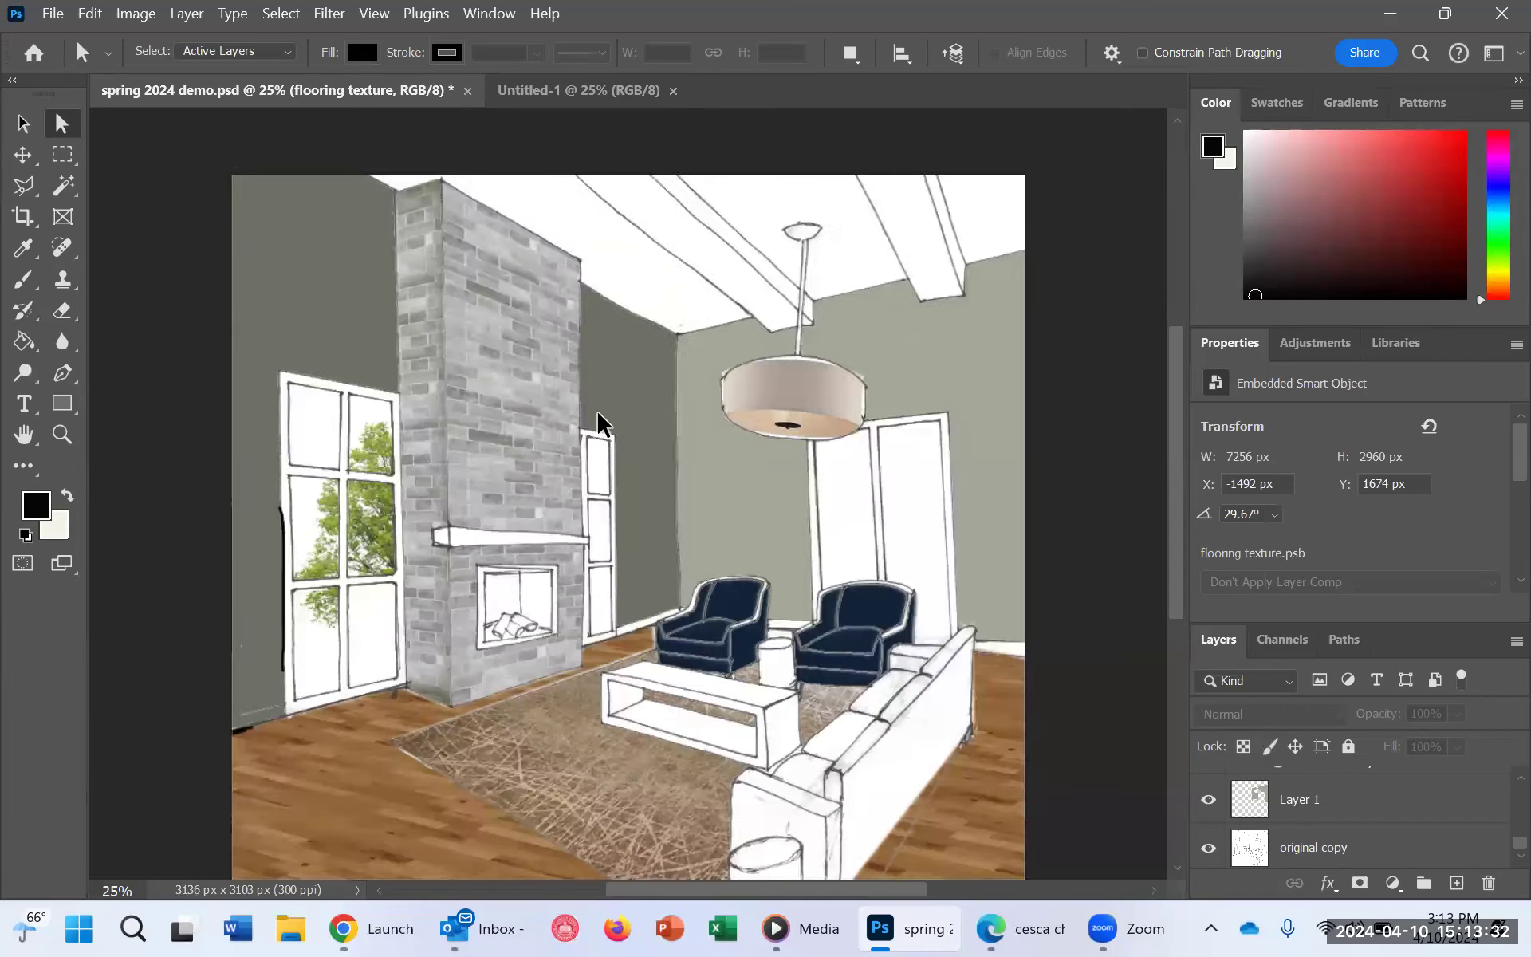
{"action": "key", "text": "ctrl+plus"}
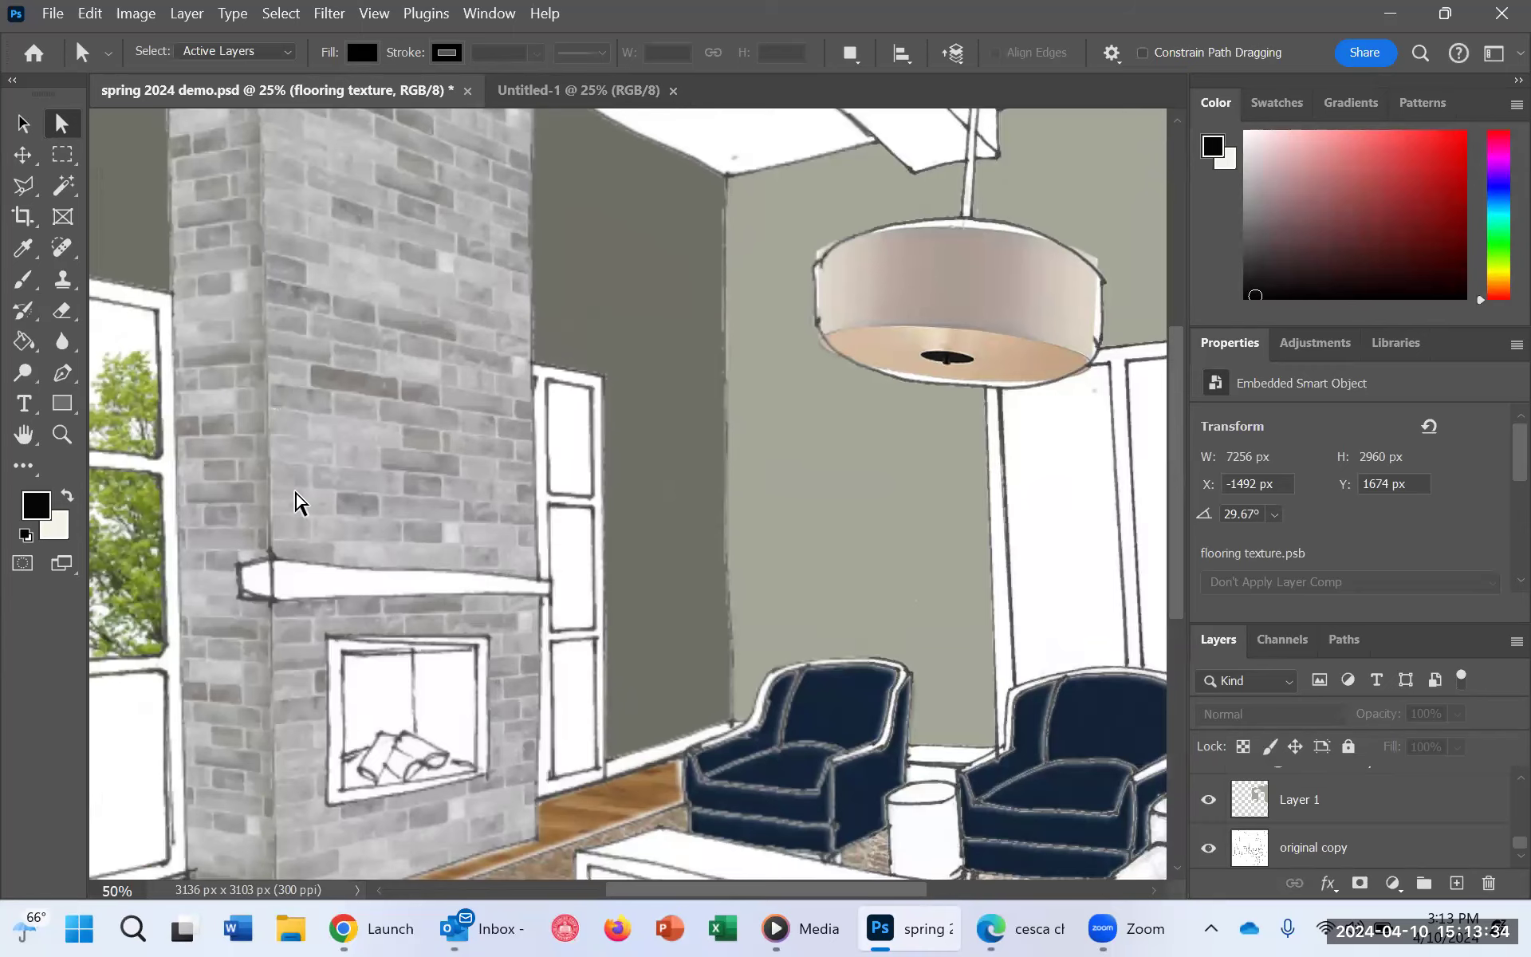
{"action": "scroll", "coordinate": [343, 589], "scroll_direction": "up", "scroll_amount": 2}
{"action": "scroll", "coordinate": [218, 246], "scroll_direction": "down", "scroll_amount": 1}
{"action": "scroll", "coordinate": [220, 247], "scroll_direction": "up", "scroll_amount": 3}
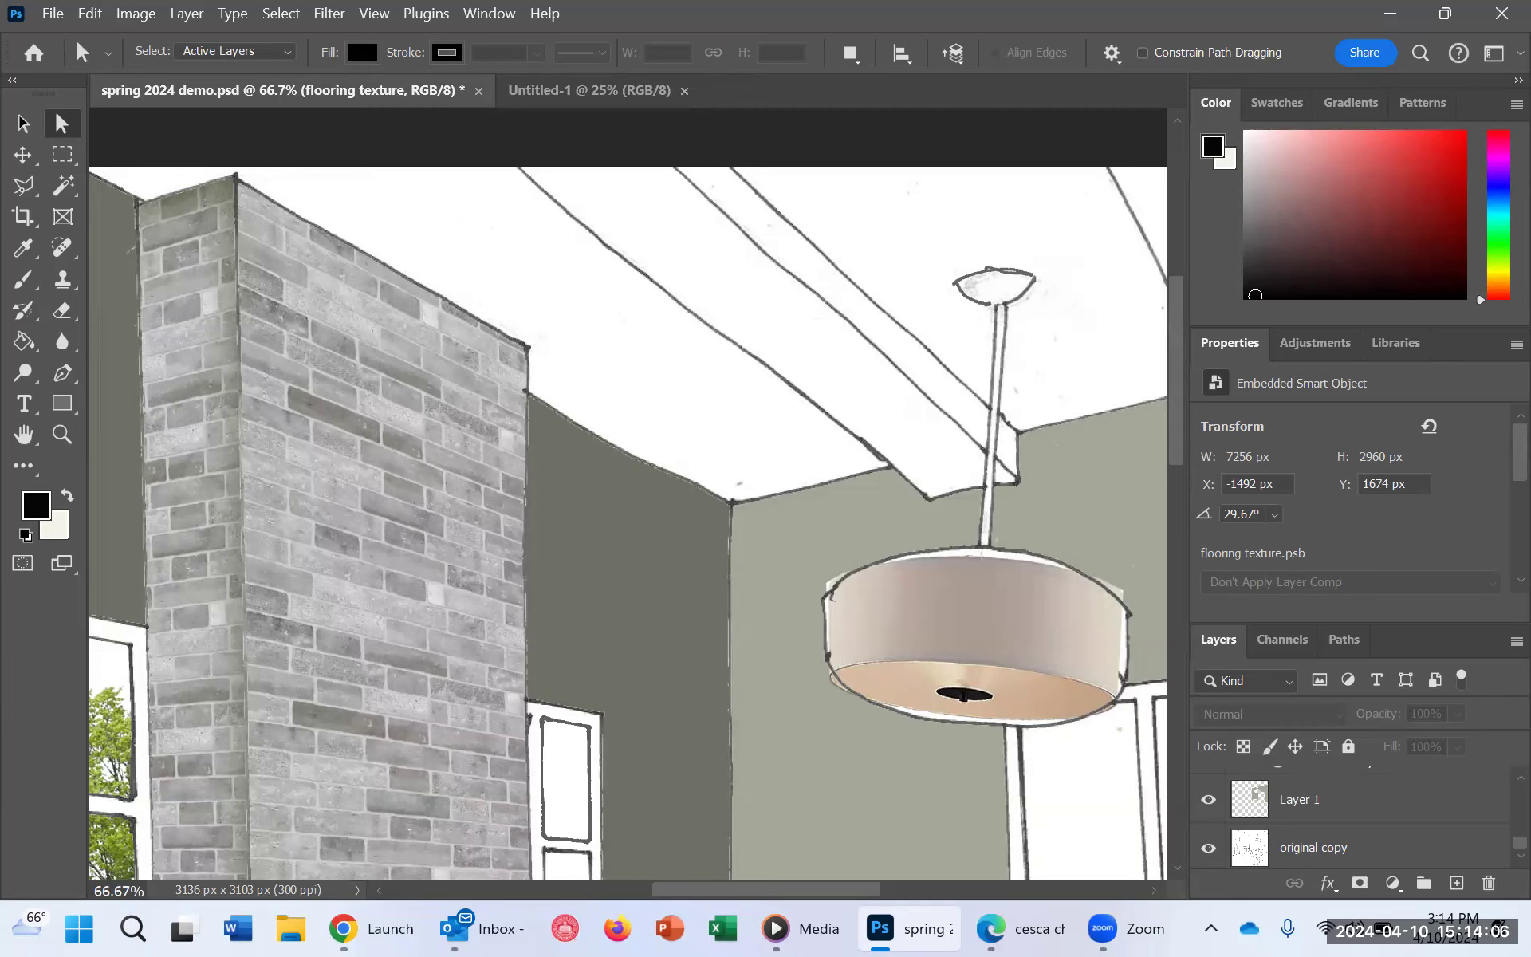
Step: Find the "working copy" line drawing layer in the layer stack and make it the active layer
{"action": "scroll", "coordinate": [1377, 817], "scroll_direction": "up", "scroll_amount": 5}
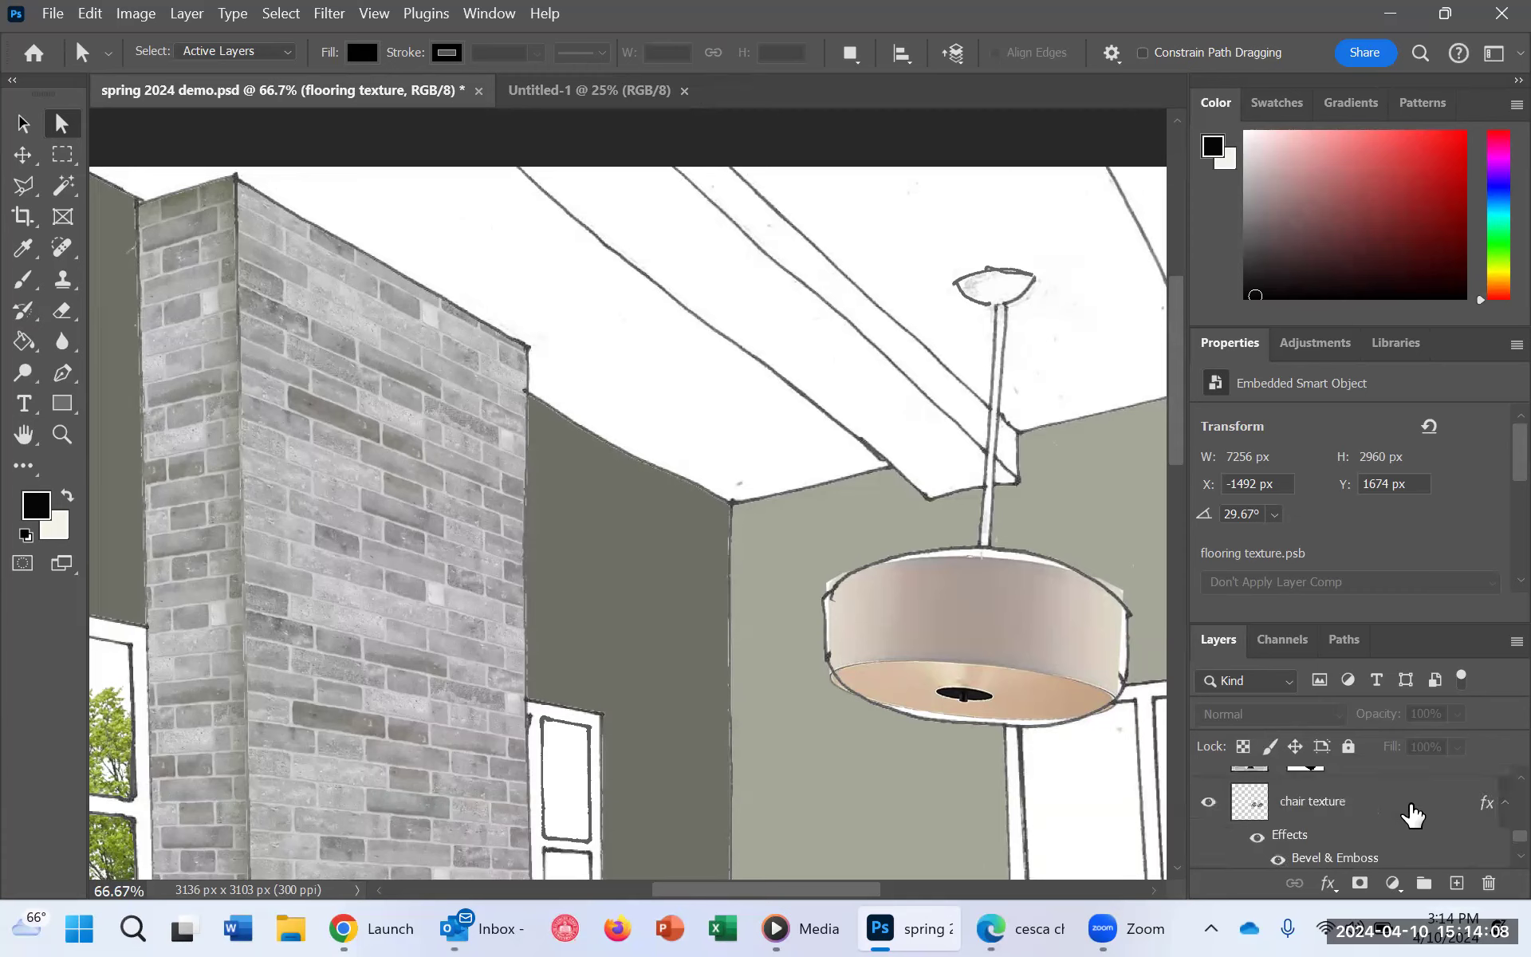
{"action": "scroll", "coordinate": [1418, 814], "scroll_direction": "up", "scroll_amount": 5}
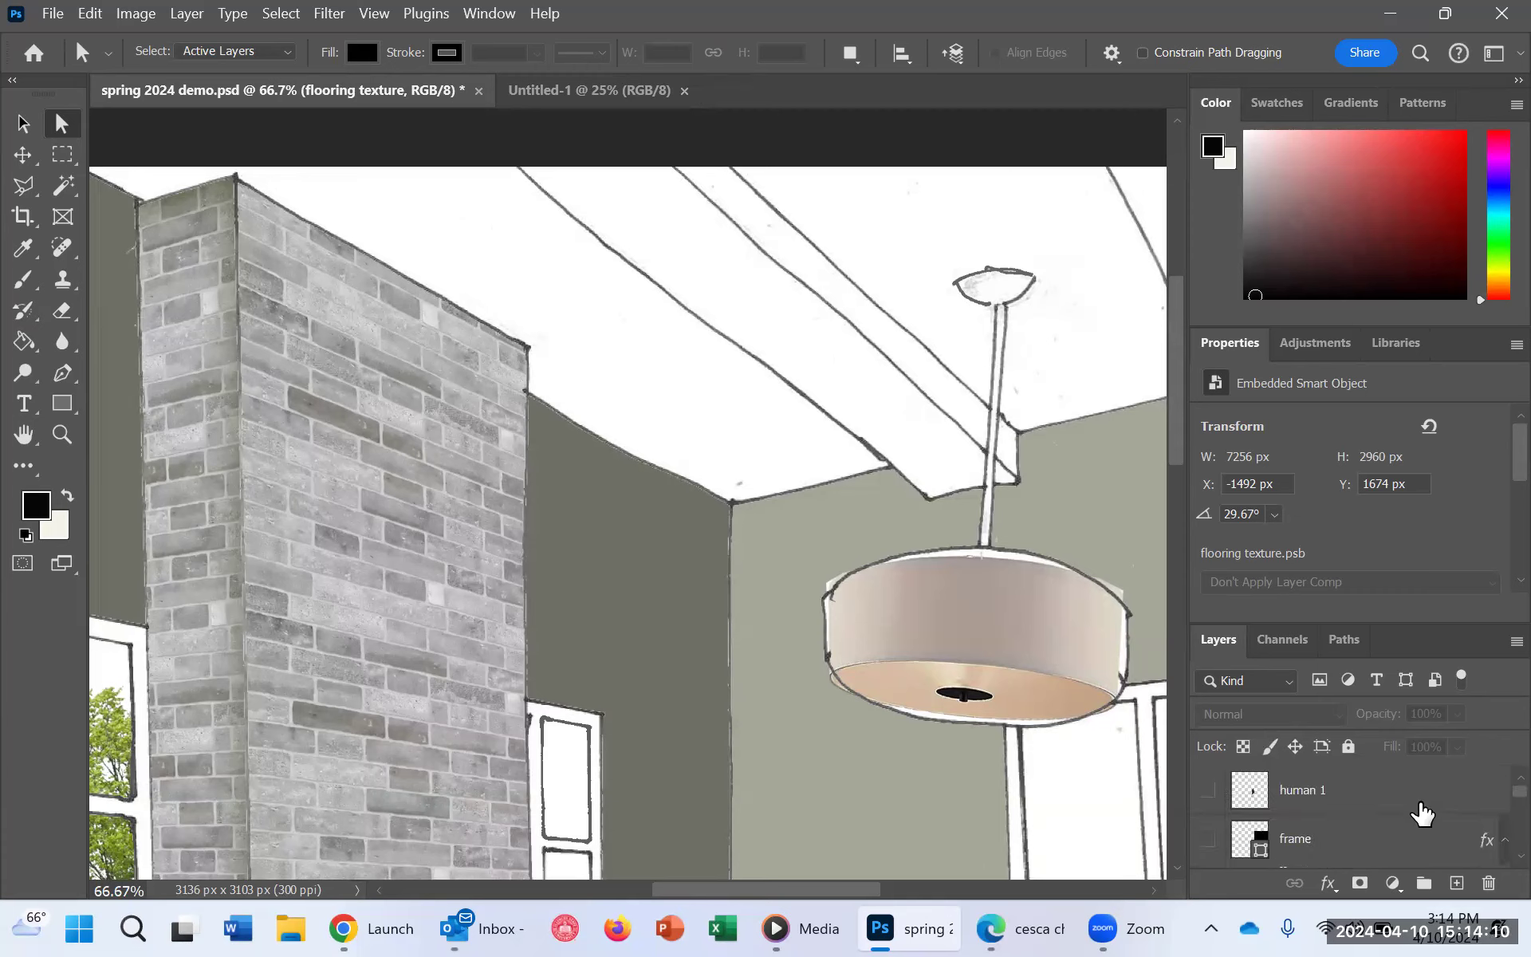
{"action": "scroll", "coordinate": [1460, 819], "scroll_direction": "down", "scroll_amount": 2}
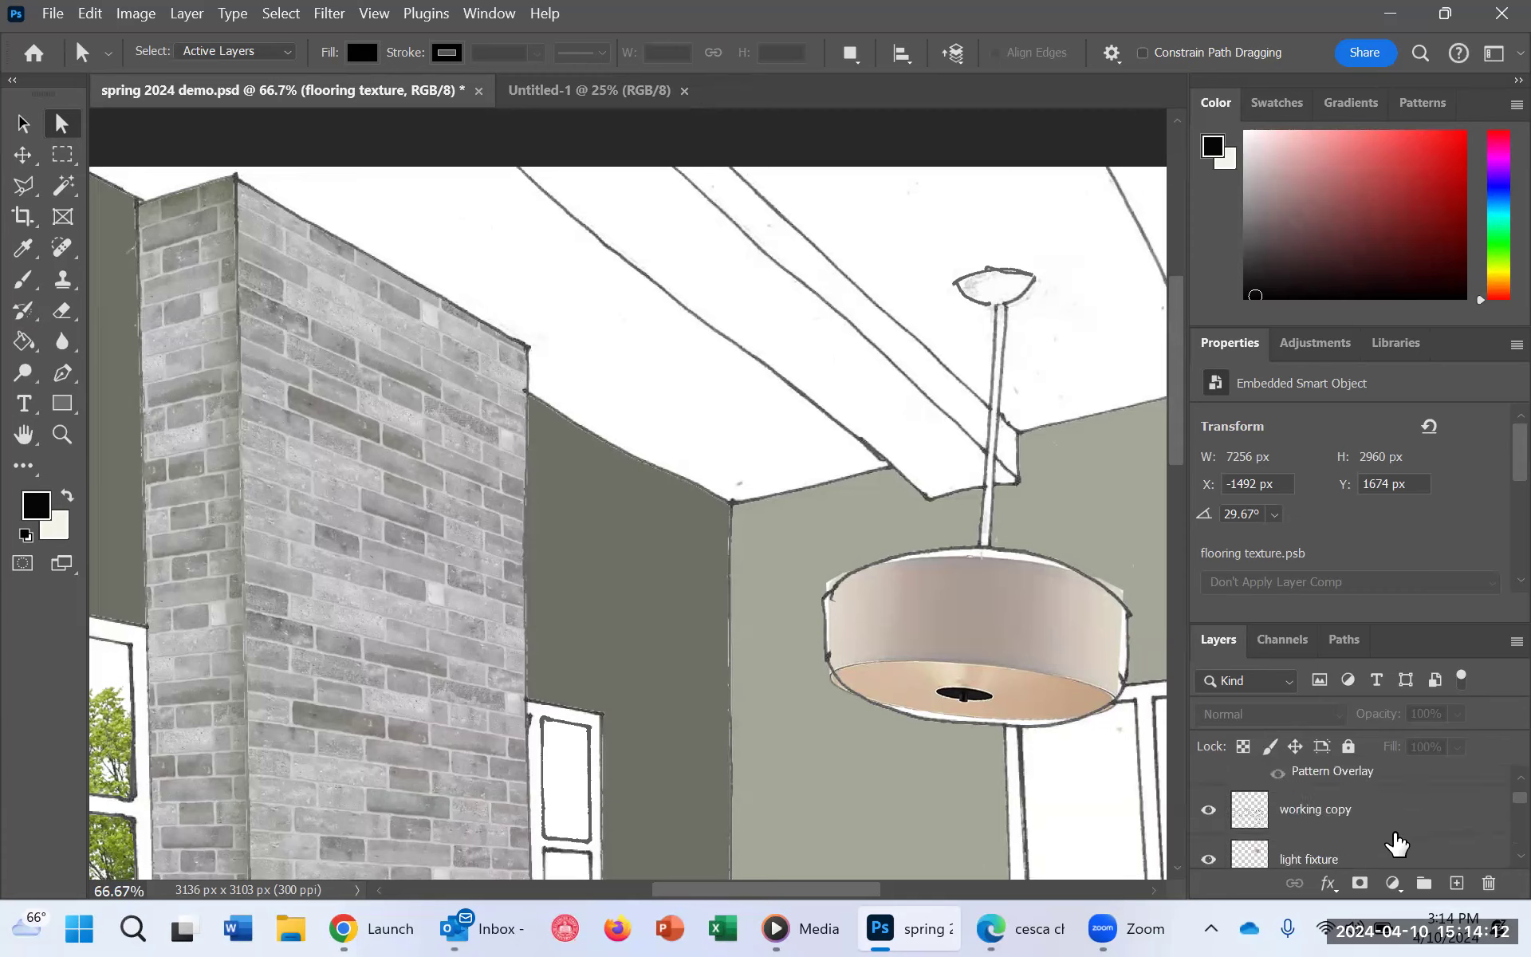
{"action": "left_click", "coordinate": [1318, 809]}
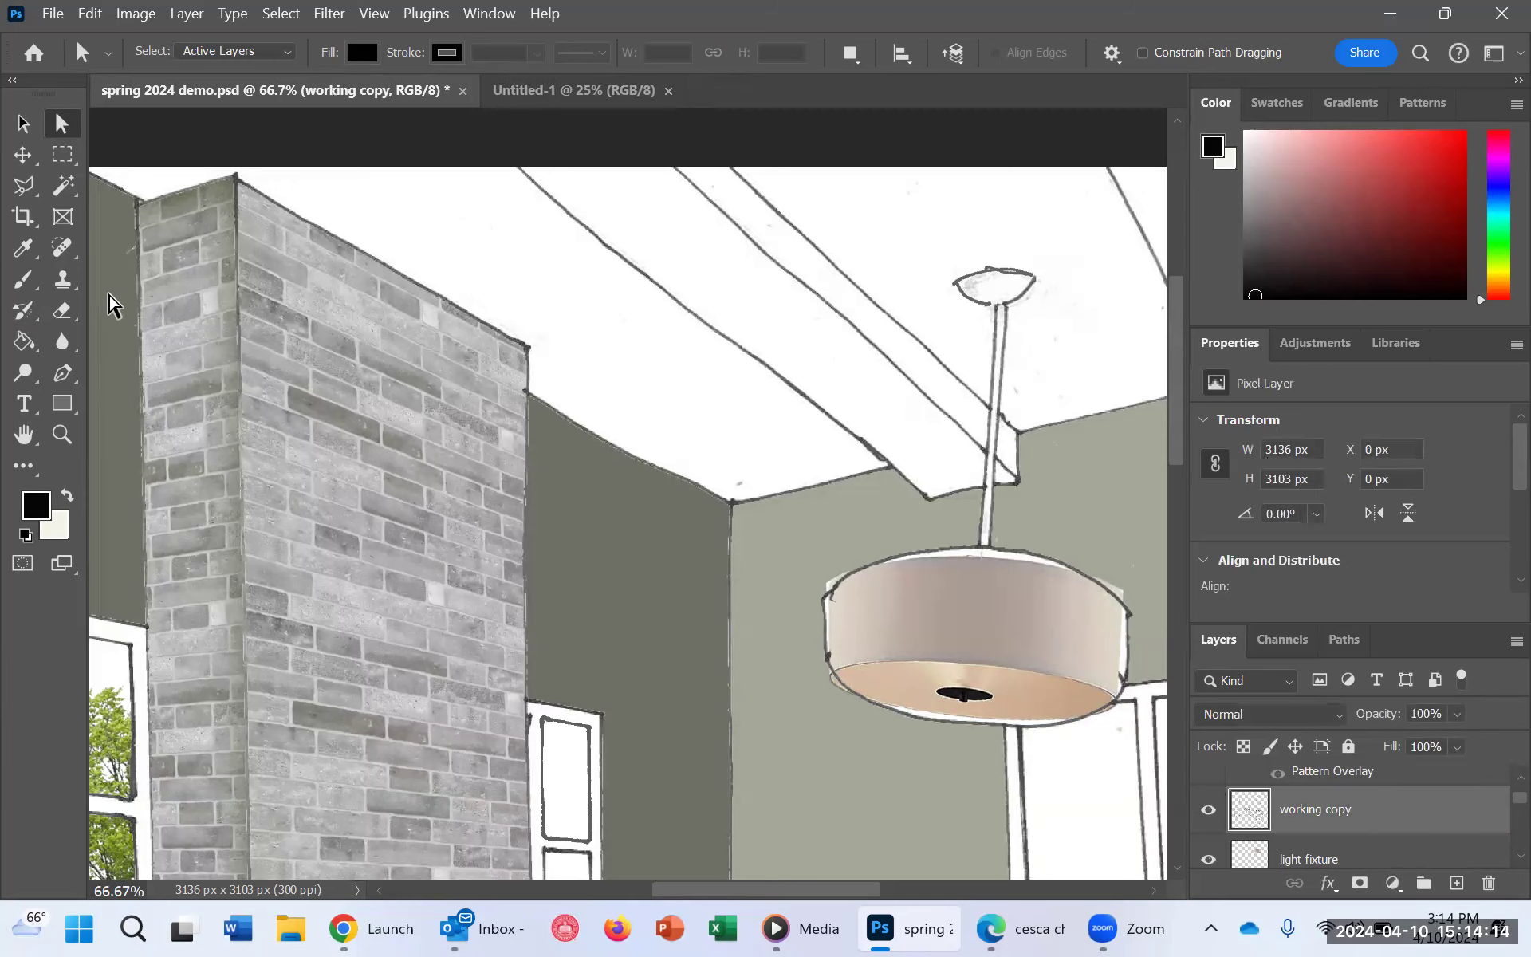
{"action": "key", "text": "m"}
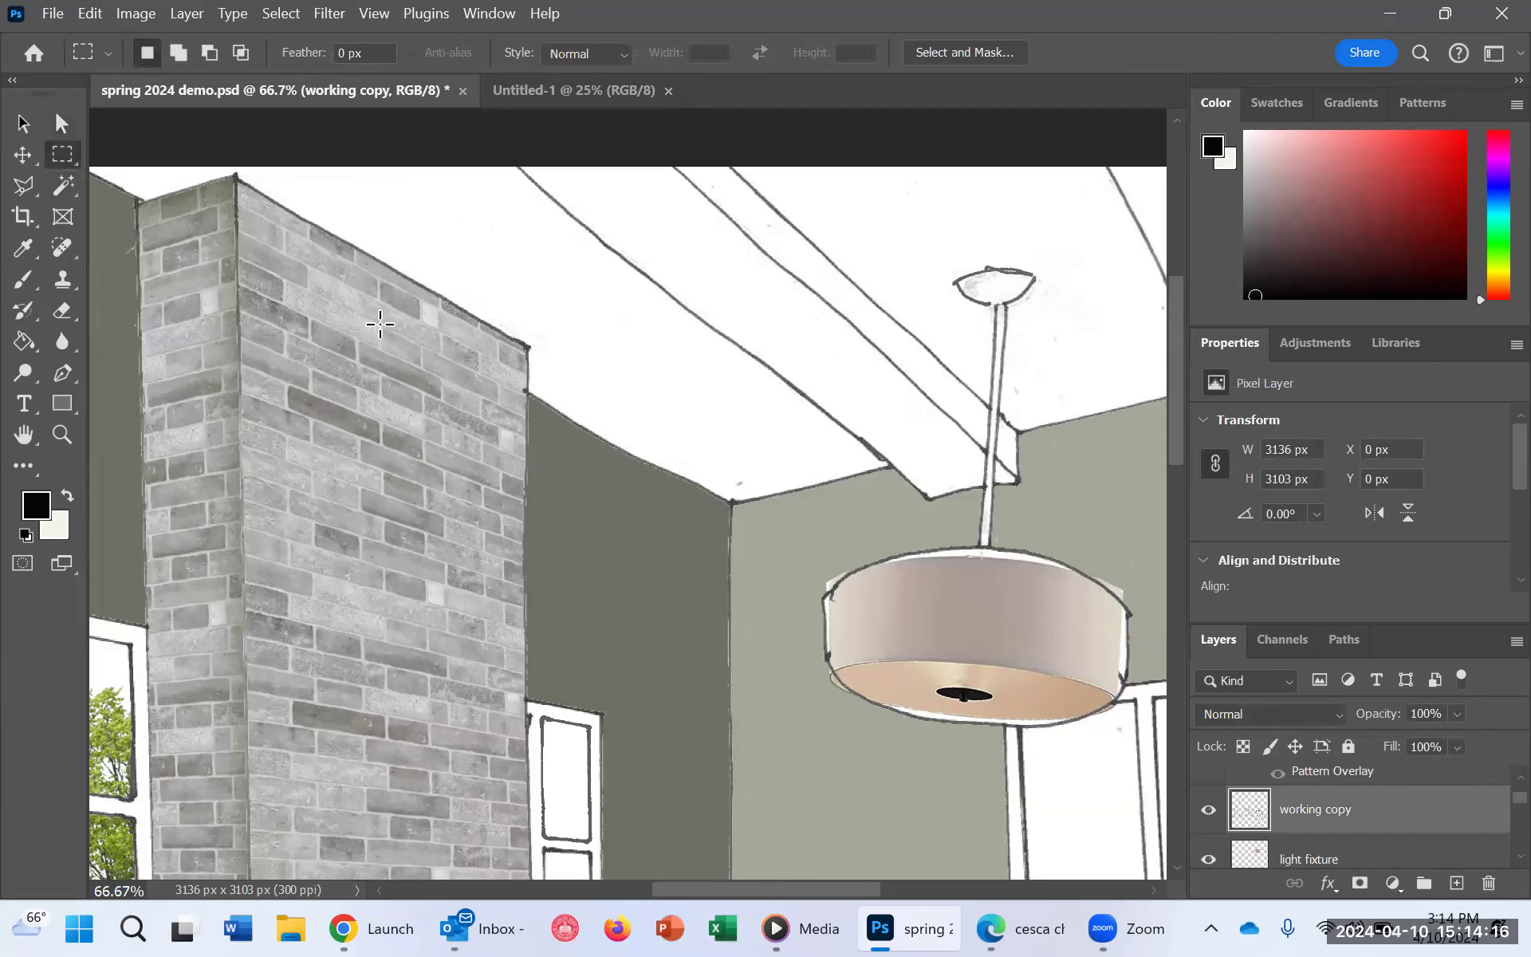
{"action": "scroll", "coordinate": [375, 329], "scroll_direction": "down", "scroll_amount": 1}
{"action": "scroll", "coordinate": [375, 328], "scroll_direction": "down", "scroll_amount": 2}
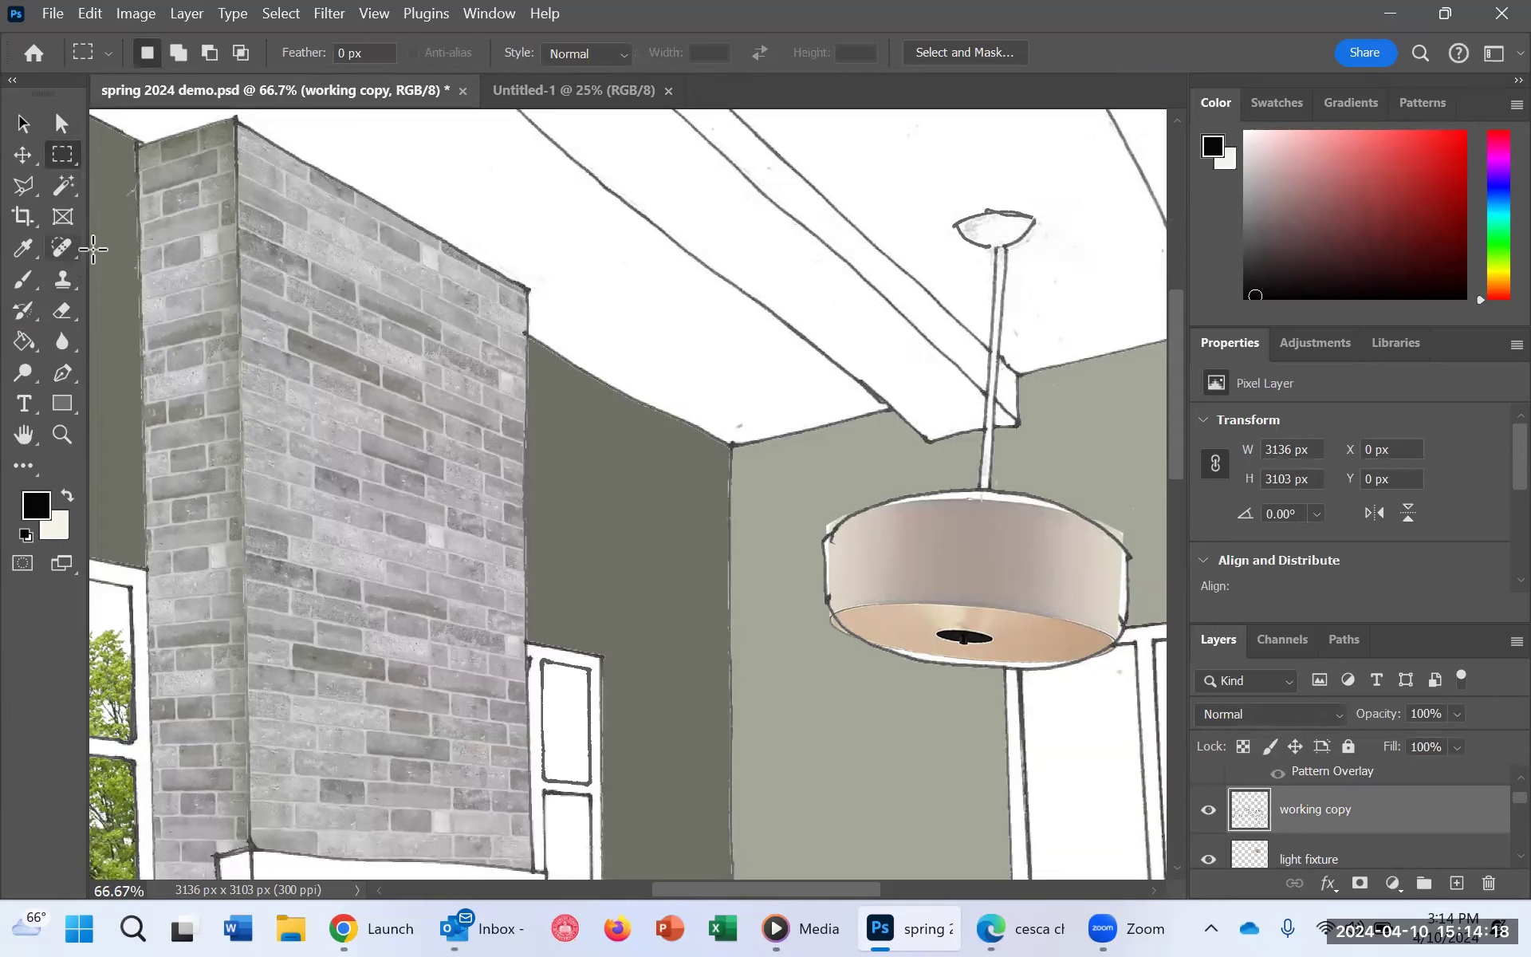
{"action": "key", "text": "ctrl+minus"}
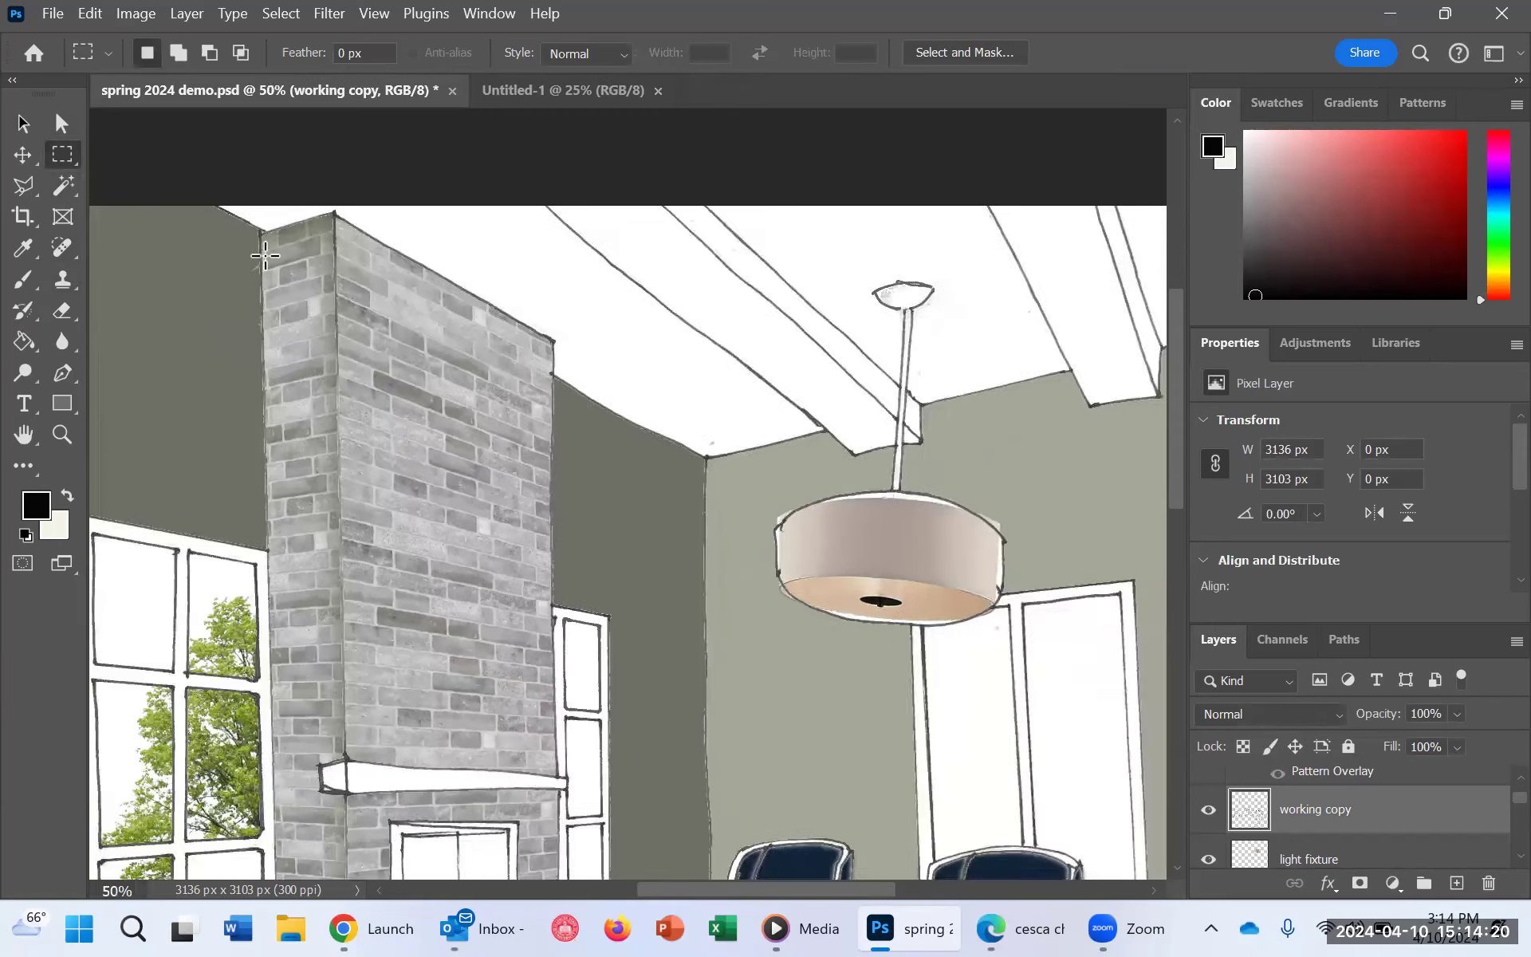
{"action": "key", "text": "ctrl+minus"}
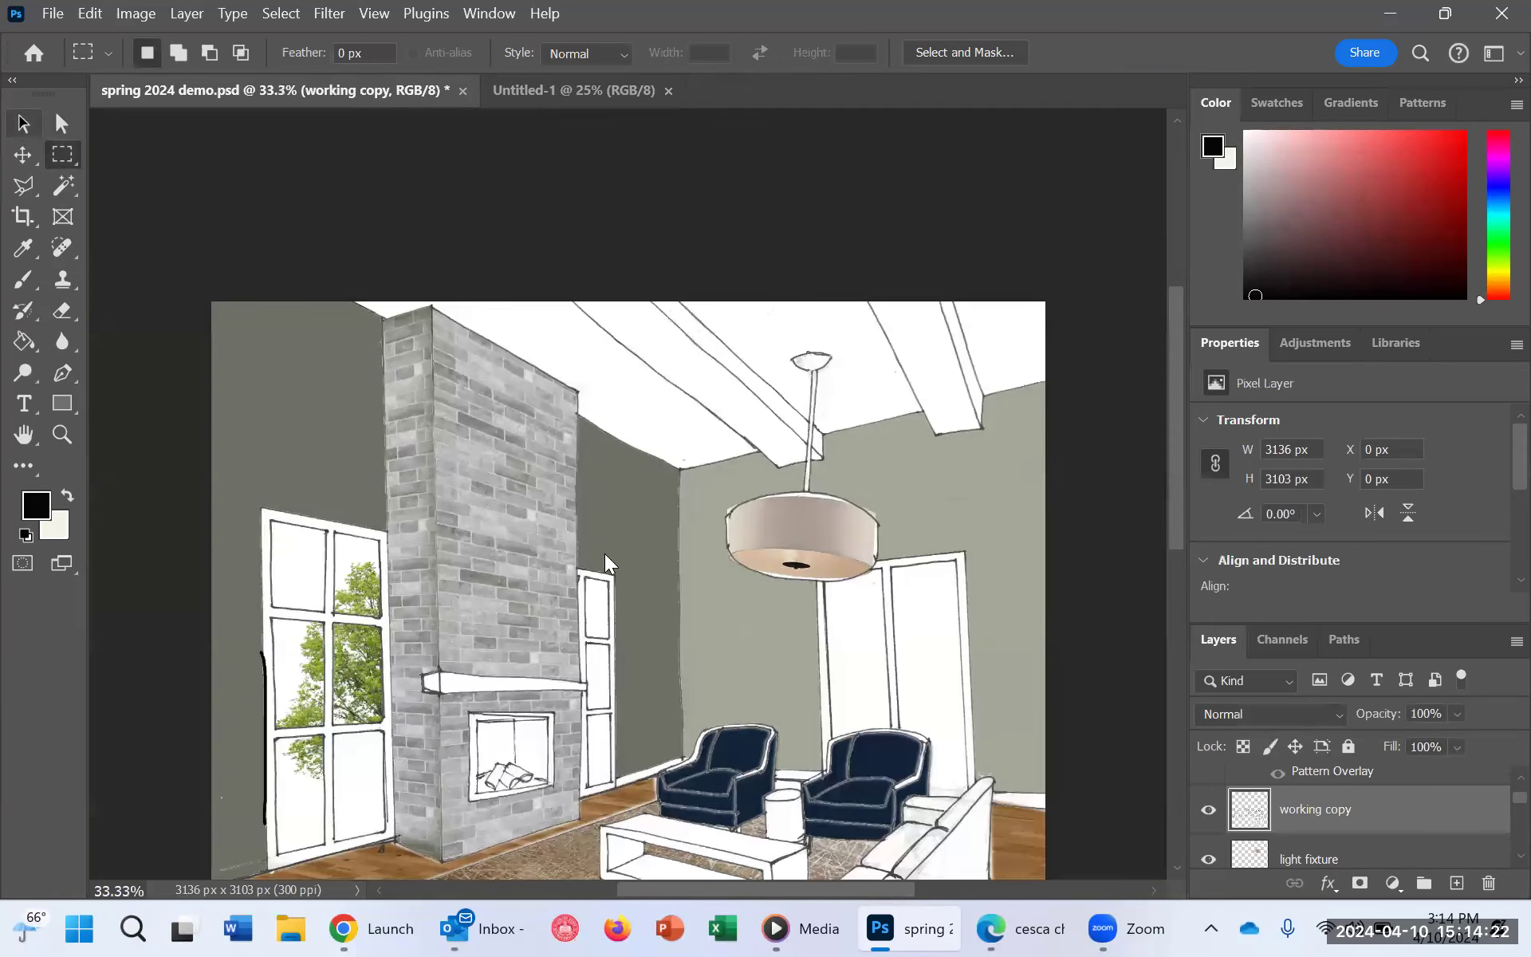
{"action": "key", "text": "a"}
{"action": "right_click", "coordinate": [510, 504]}
{"action": "left_click", "coordinate": [448, 420]}
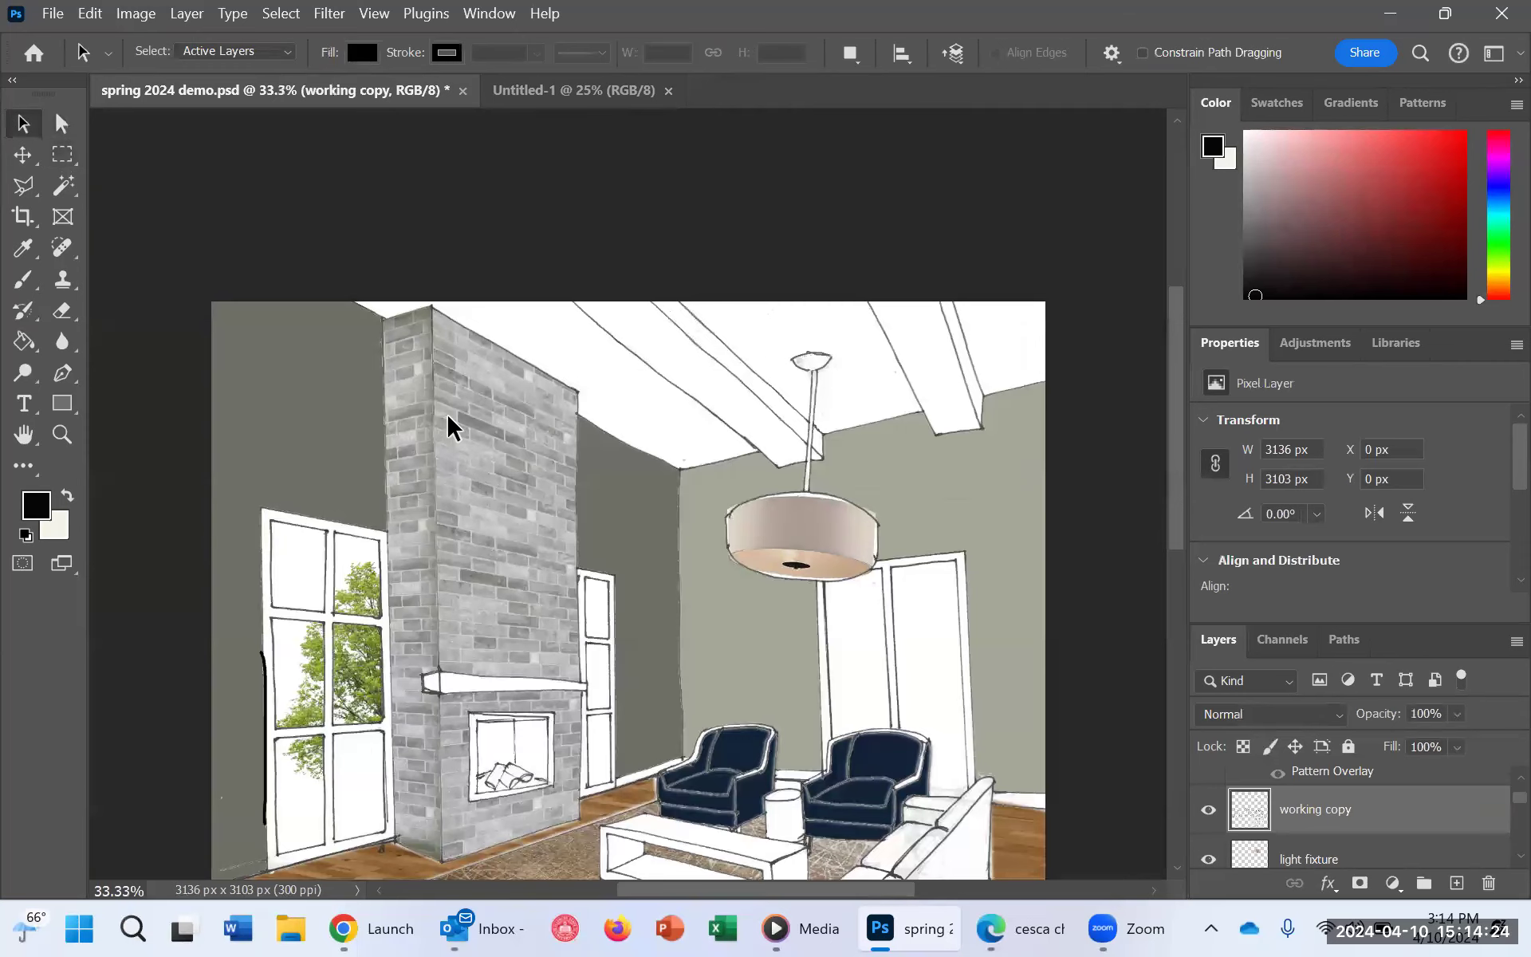
{"action": "left_click", "coordinate": [62, 125]}
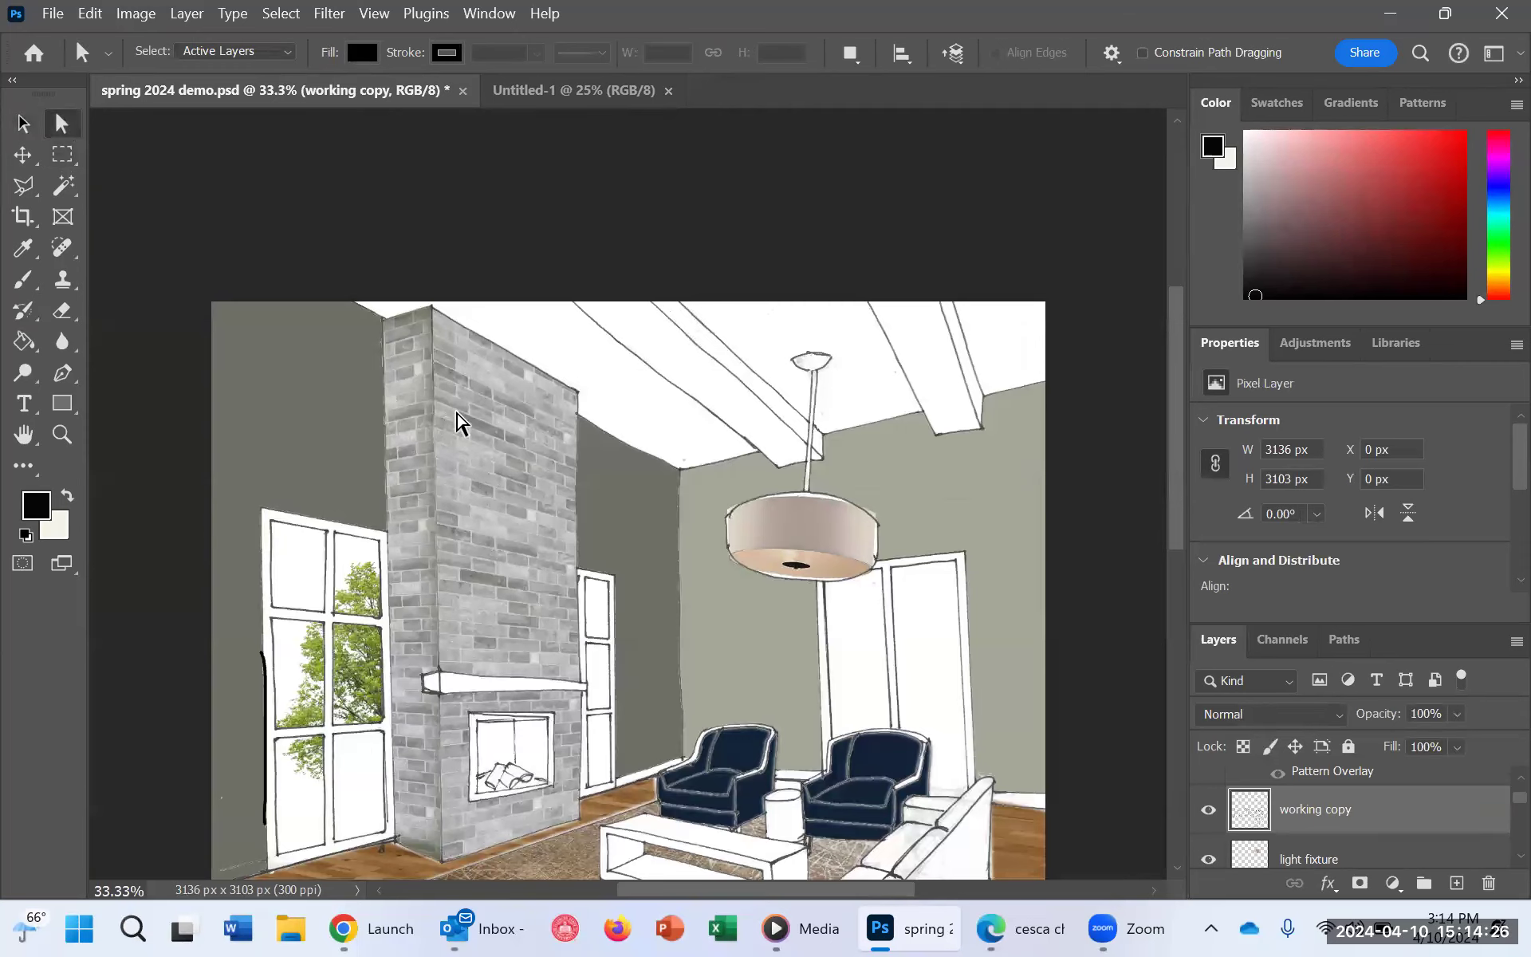
{"action": "right_click", "coordinate": [458, 414]}
{"action": "left_click", "coordinate": [448, 417]}
Step: Select the fireplace's front face above and below the mantel with the Magic Wand
{"action": "left_click", "coordinate": [65, 187]}
{"action": "left_click", "coordinate": [508, 519]}
{"action": "left_click", "coordinate": [507, 819], "text": "shift"}
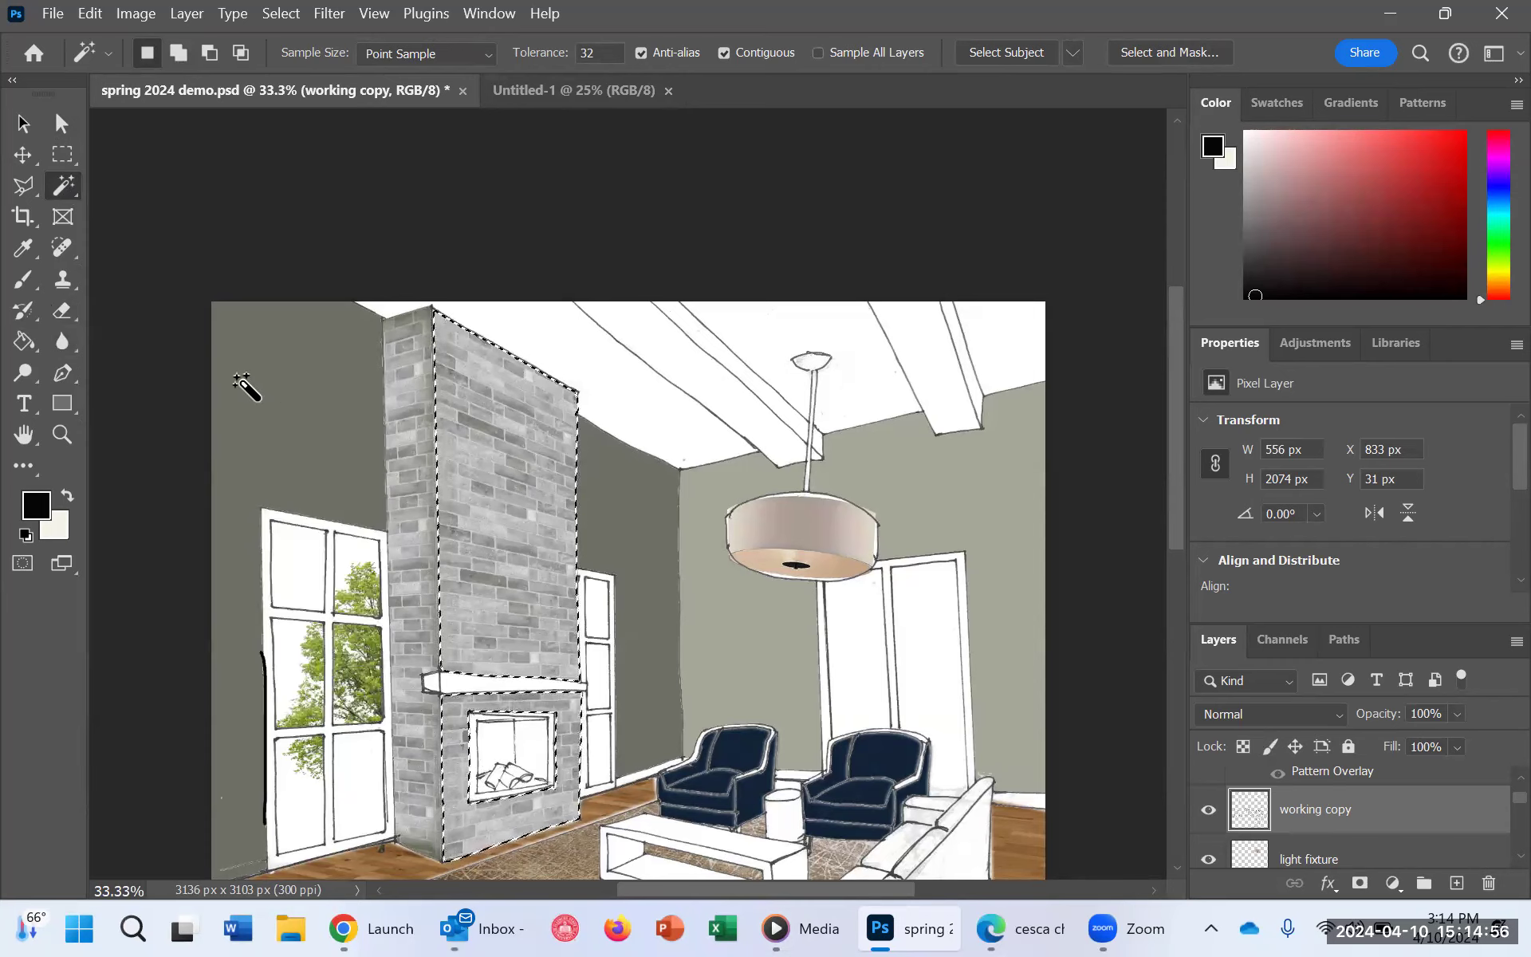
Step: Fill the selected fireplace front with a muted red (a04a4a) solid color fill layer
{"action": "left_click", "coordinate": [1392, 884]}
{"action": "left_click", "coordinate": [1458, 452]}
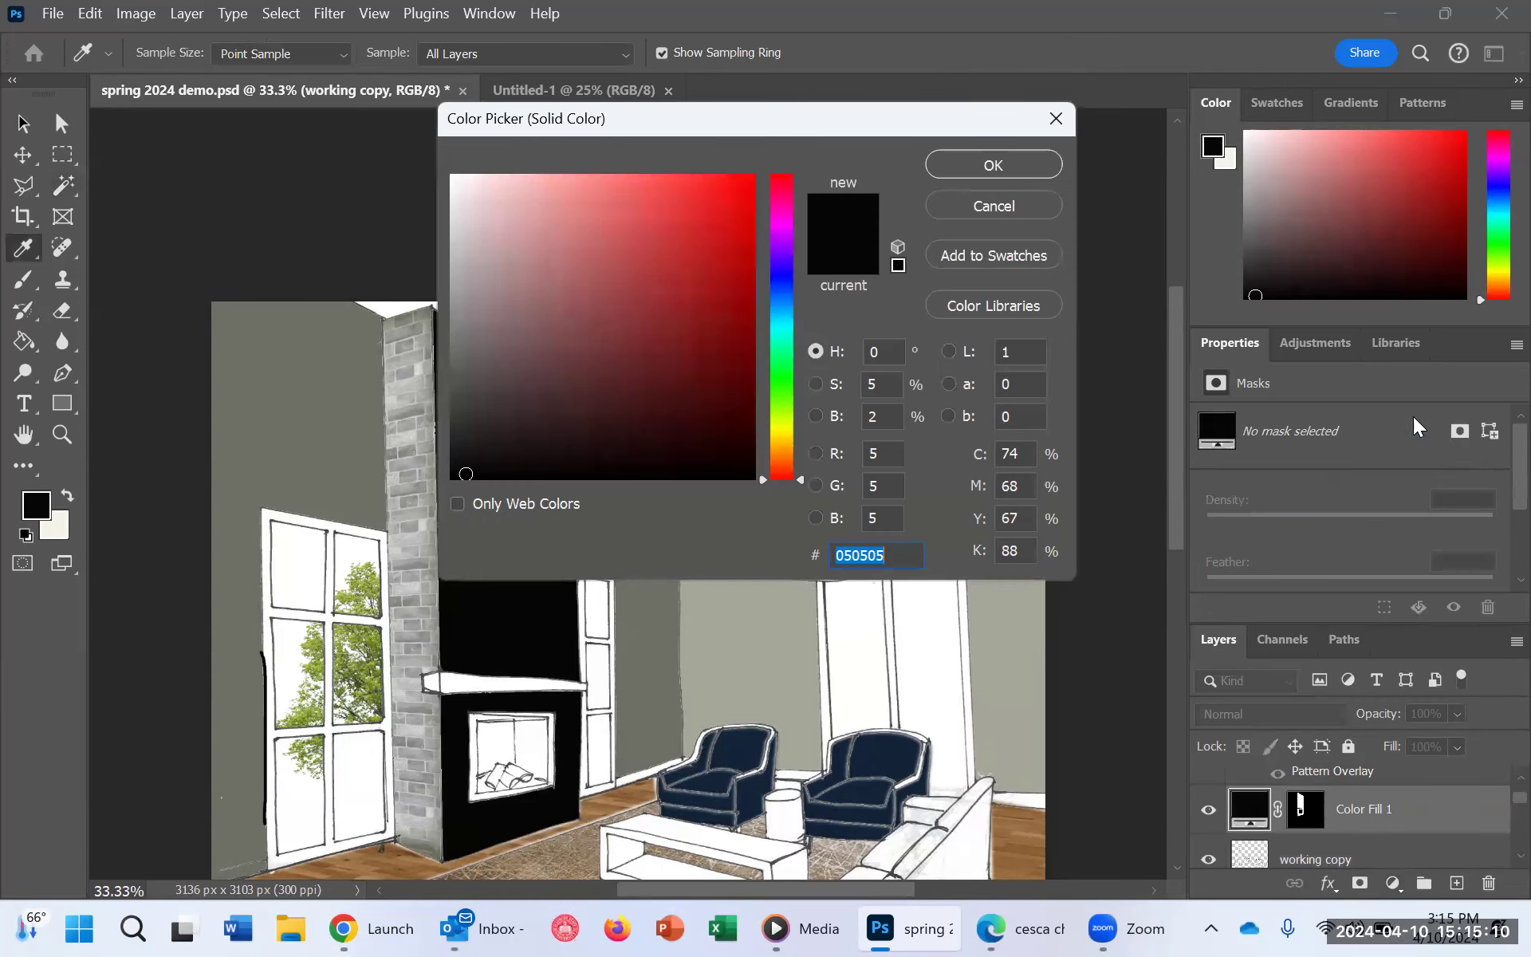
{"action": "left_click", "coordinate": [614, 288]}
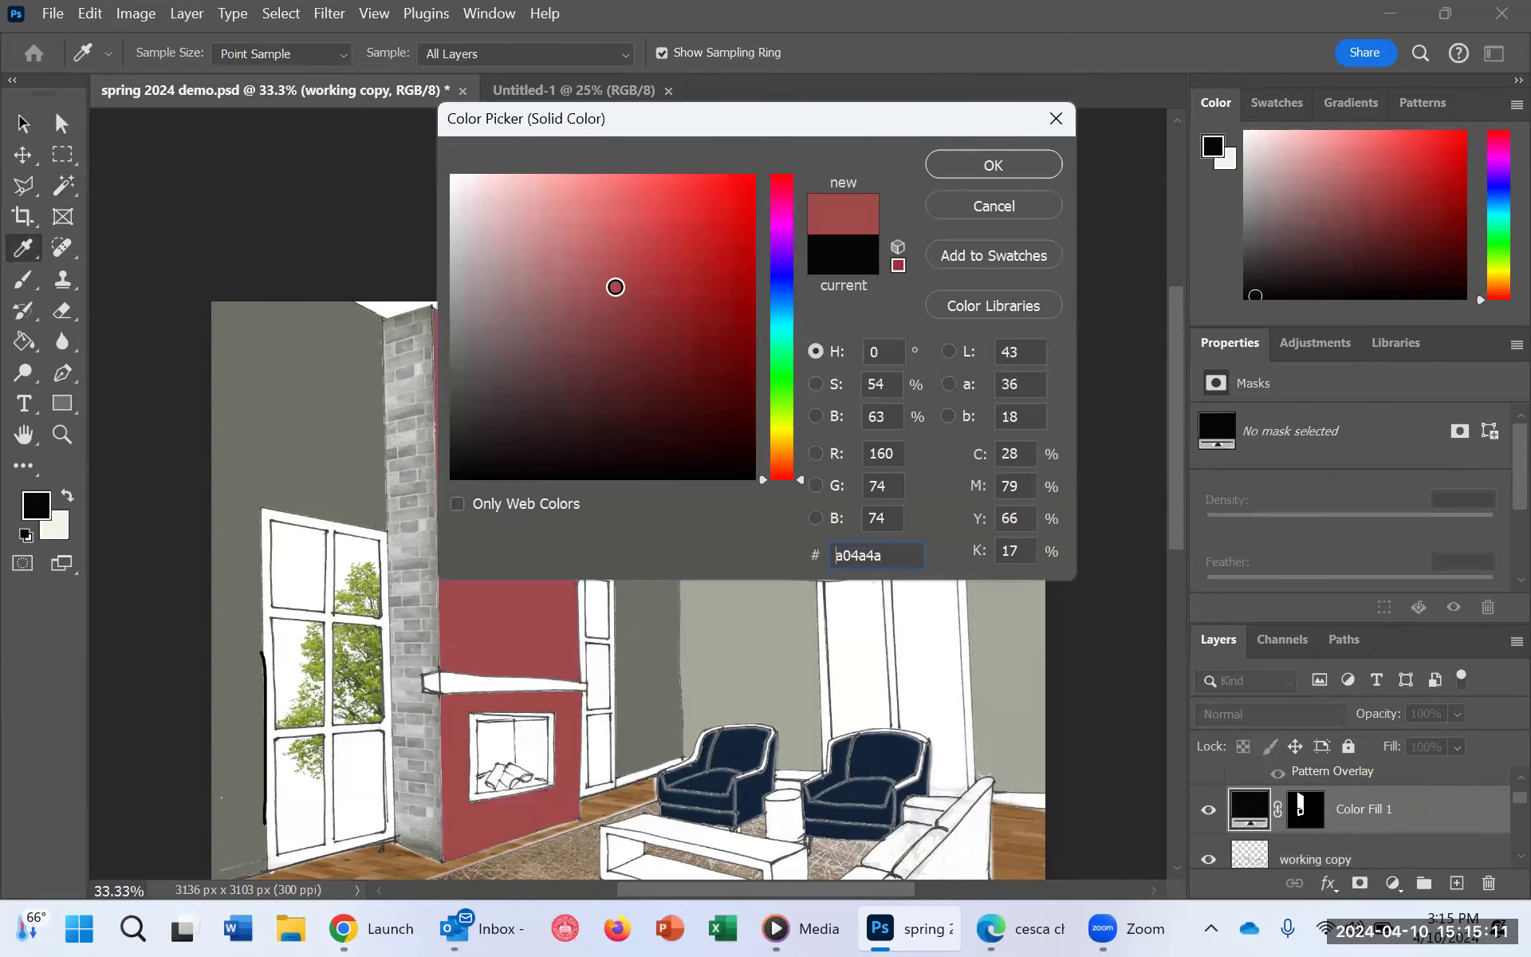
{"action": "left_click", "coordinate": [992, 165]}
Step: Rename the new color fill layer as "Fireplace Front Wall"
{"action": "double_click", "coordinate": [1391, 822]}
{"action": "type", "text": "F"}
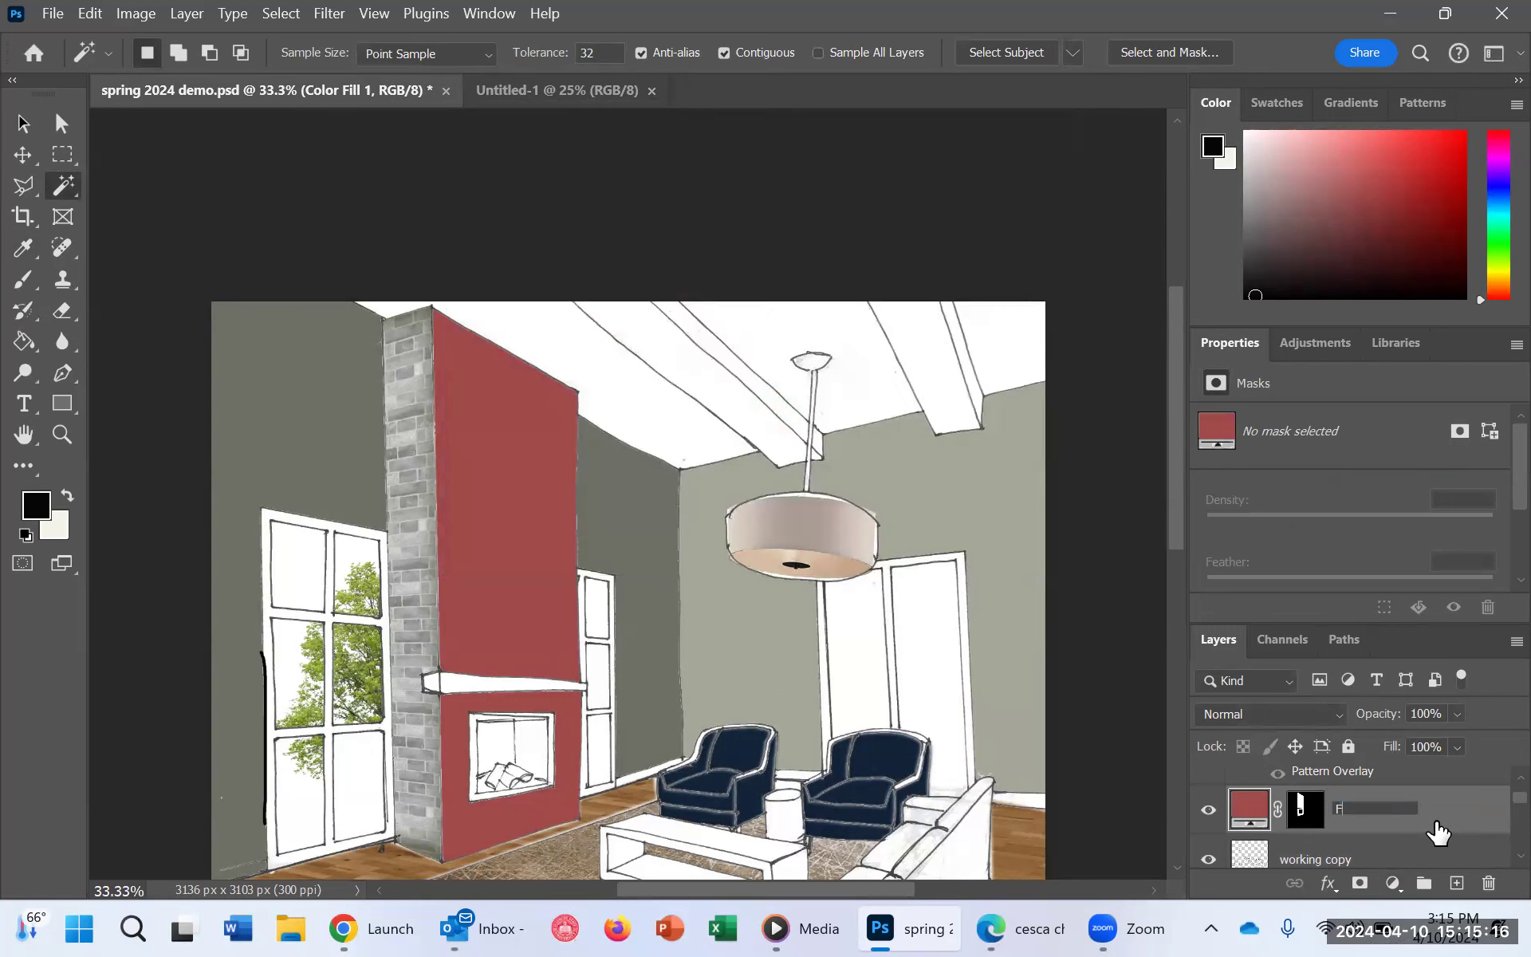
{"action": "type", "text": "ireplace Front Wall"}
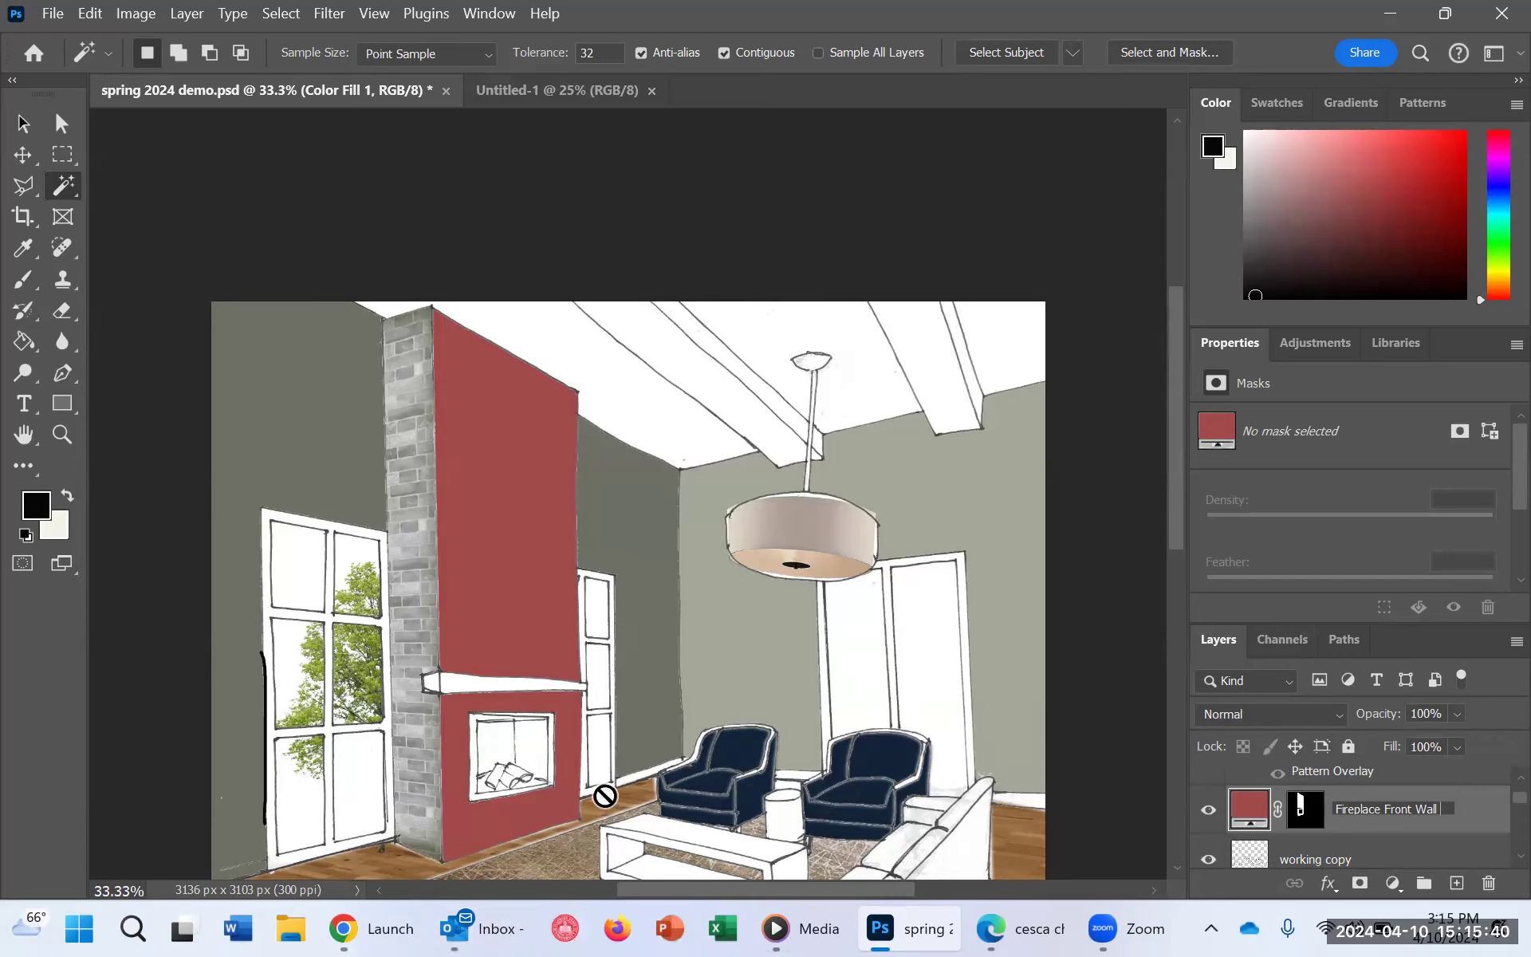
Step: Draw a filled rectangle shape about 1211 by 2545 px that covers the whole fireplace wall
{"action": "left_click", "coordinate": [65, 396]}
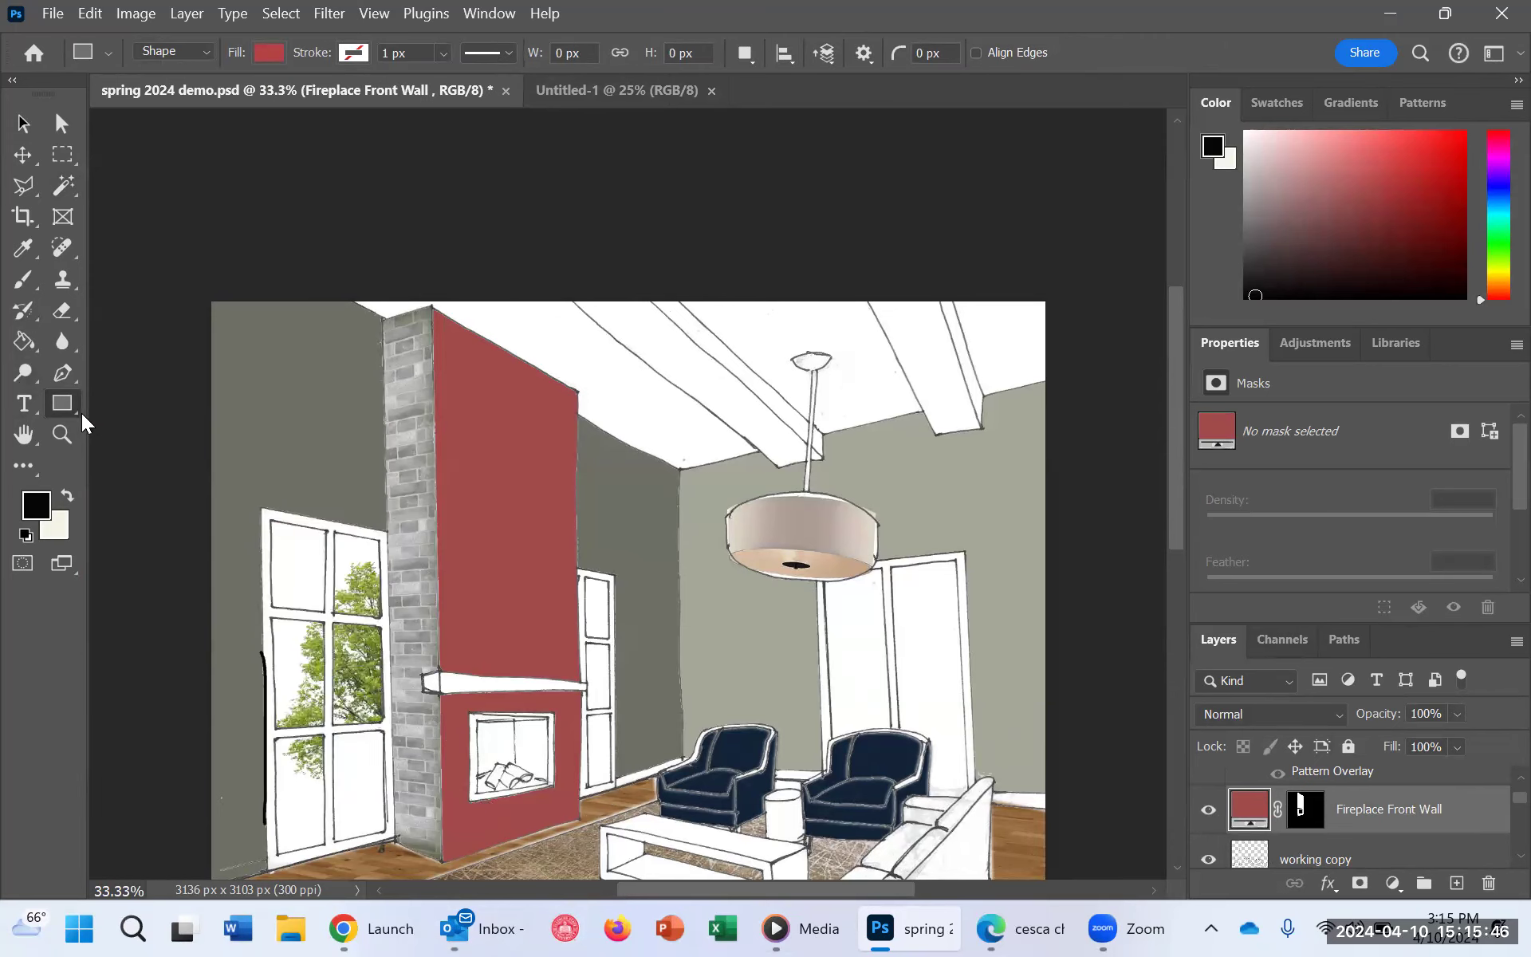
{"action": "right_click", "coordinate": [81, 413]}
{"action": "left_click", "coordinate": [132, 403]}
{"action": "left_click_drag", "start_coordinate": [323, 250], "coordinate": [644, 643]}
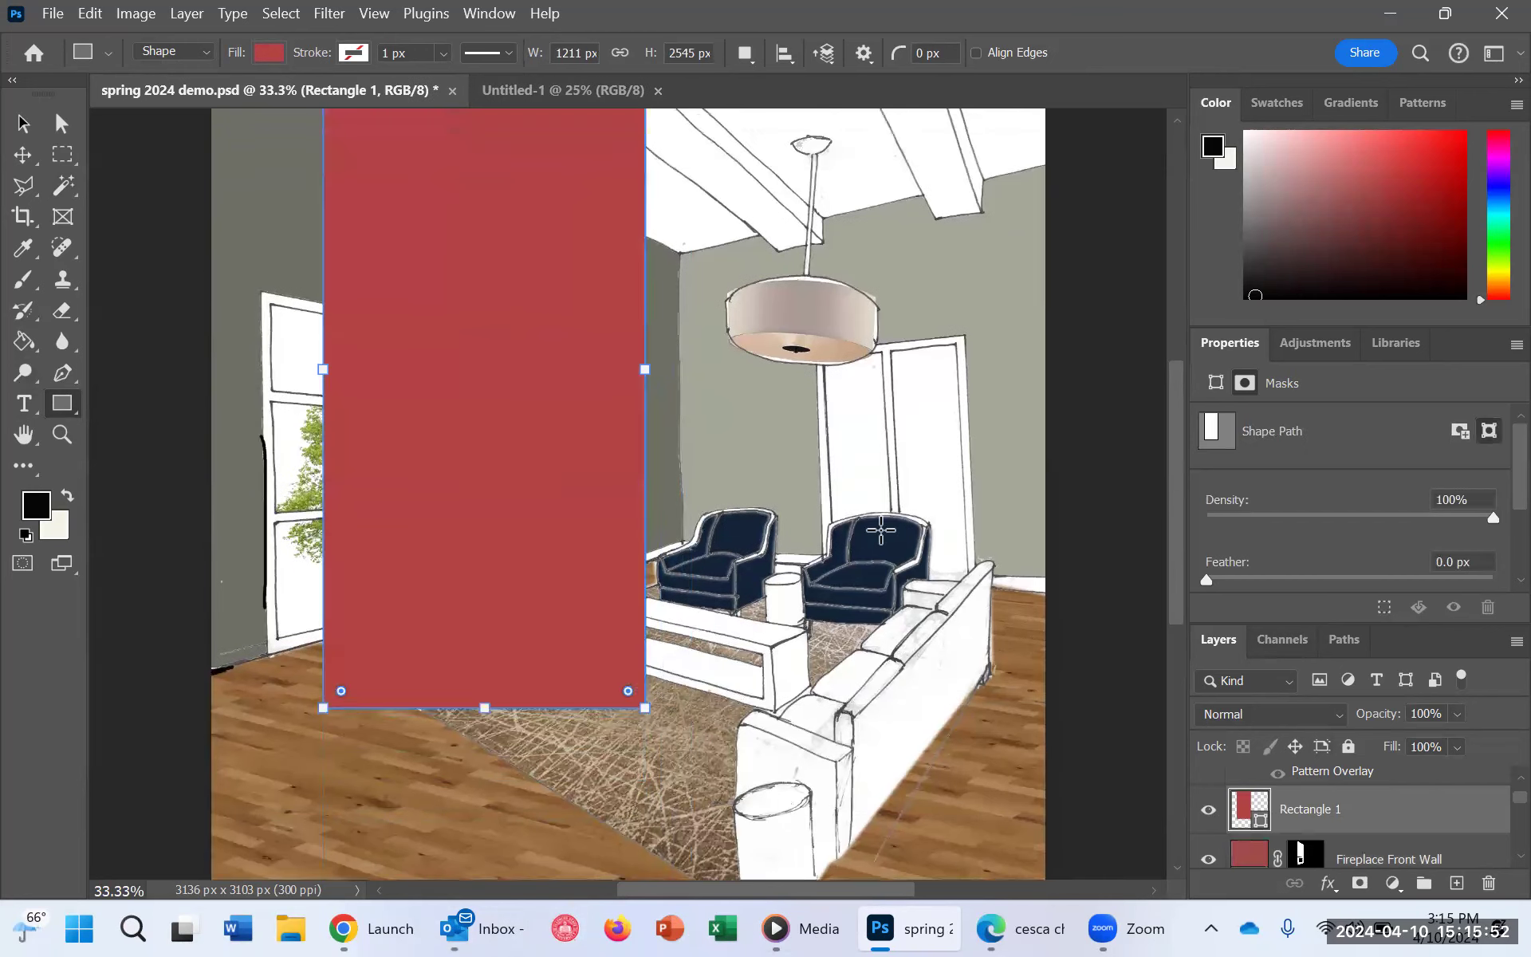
{"action": "scroll", "coordinate": [912, 490], "scroll_direction": "up", "scroll_amount": 3}
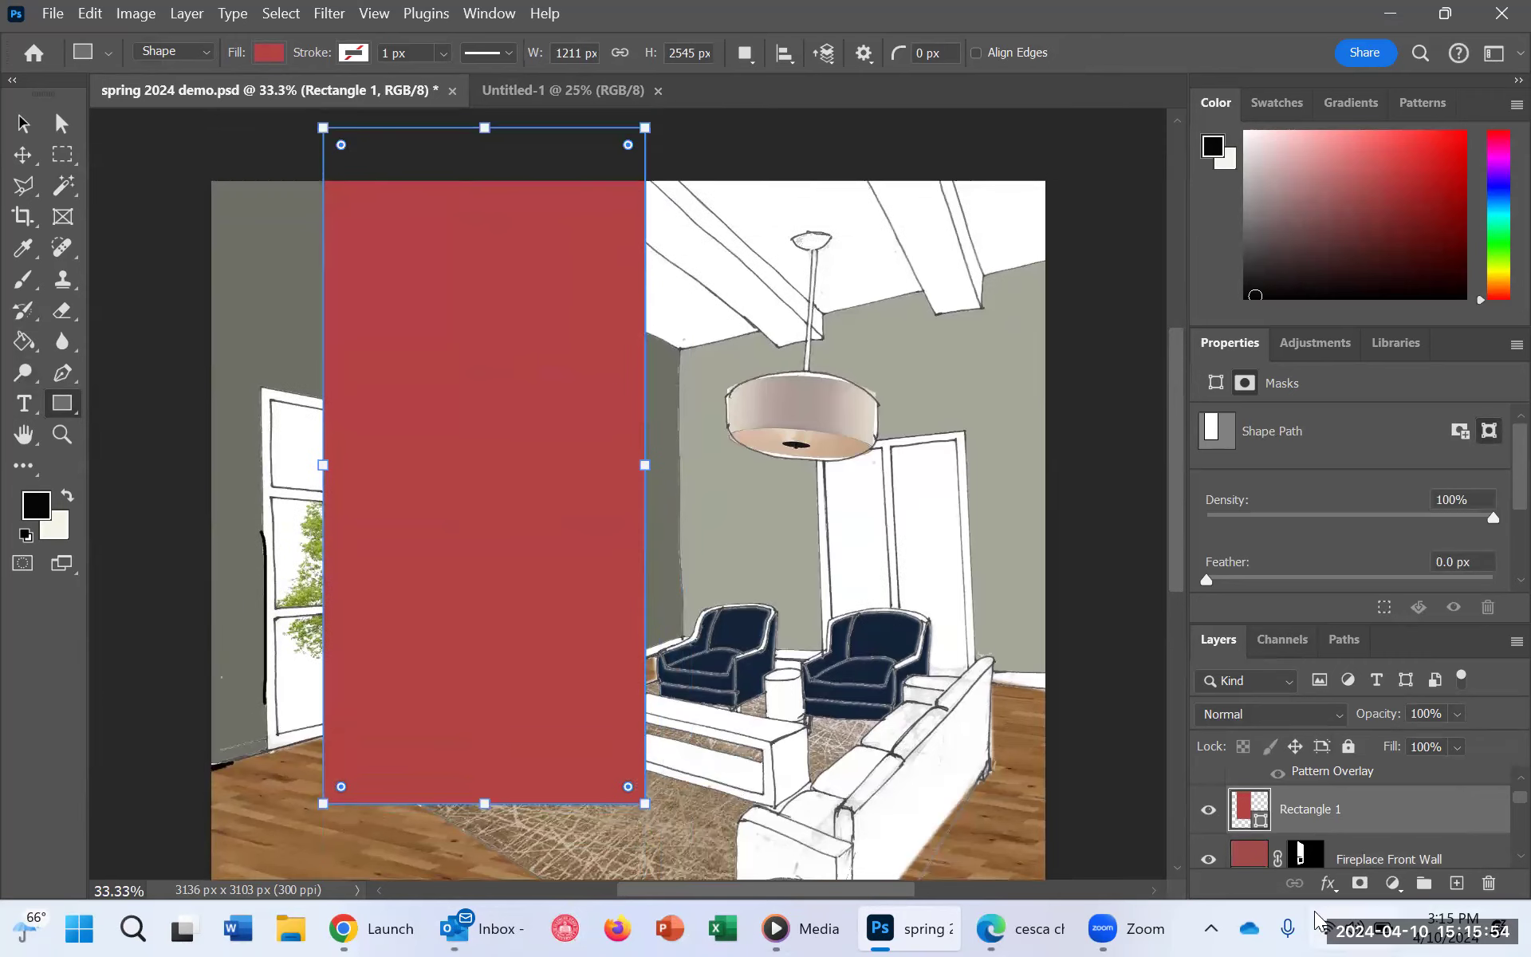
Step: Rename the rectangle shape layer as "Fireplace front wall"
{"action": "double_click", "coordinate": [1305, 810]}
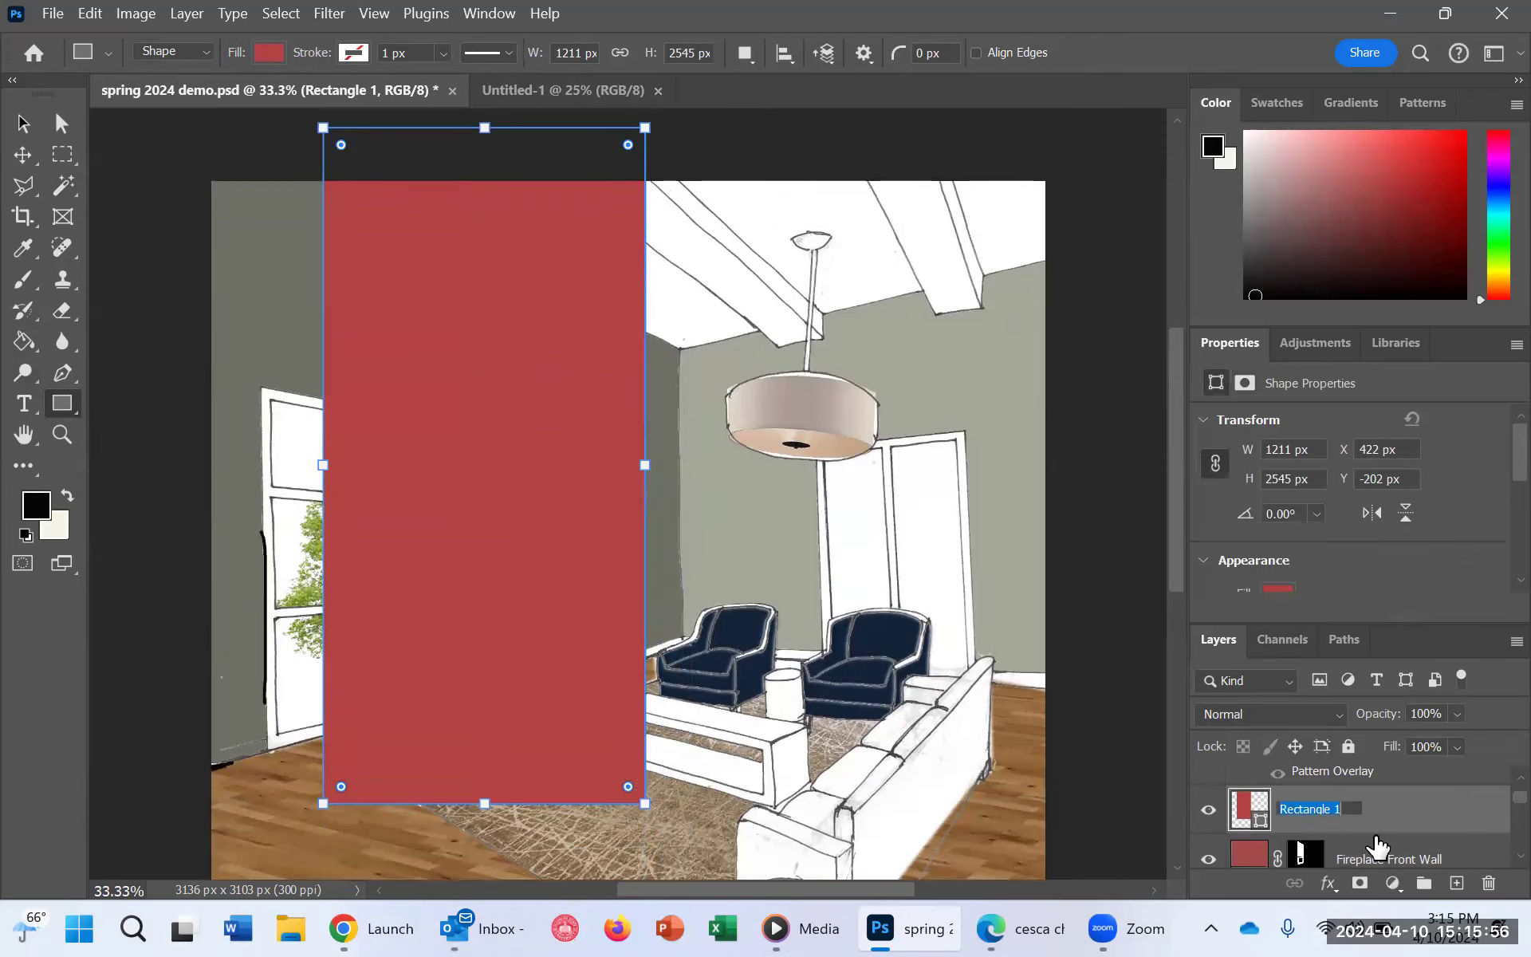
{"action": "type", "text": "Fireplace front wall"}
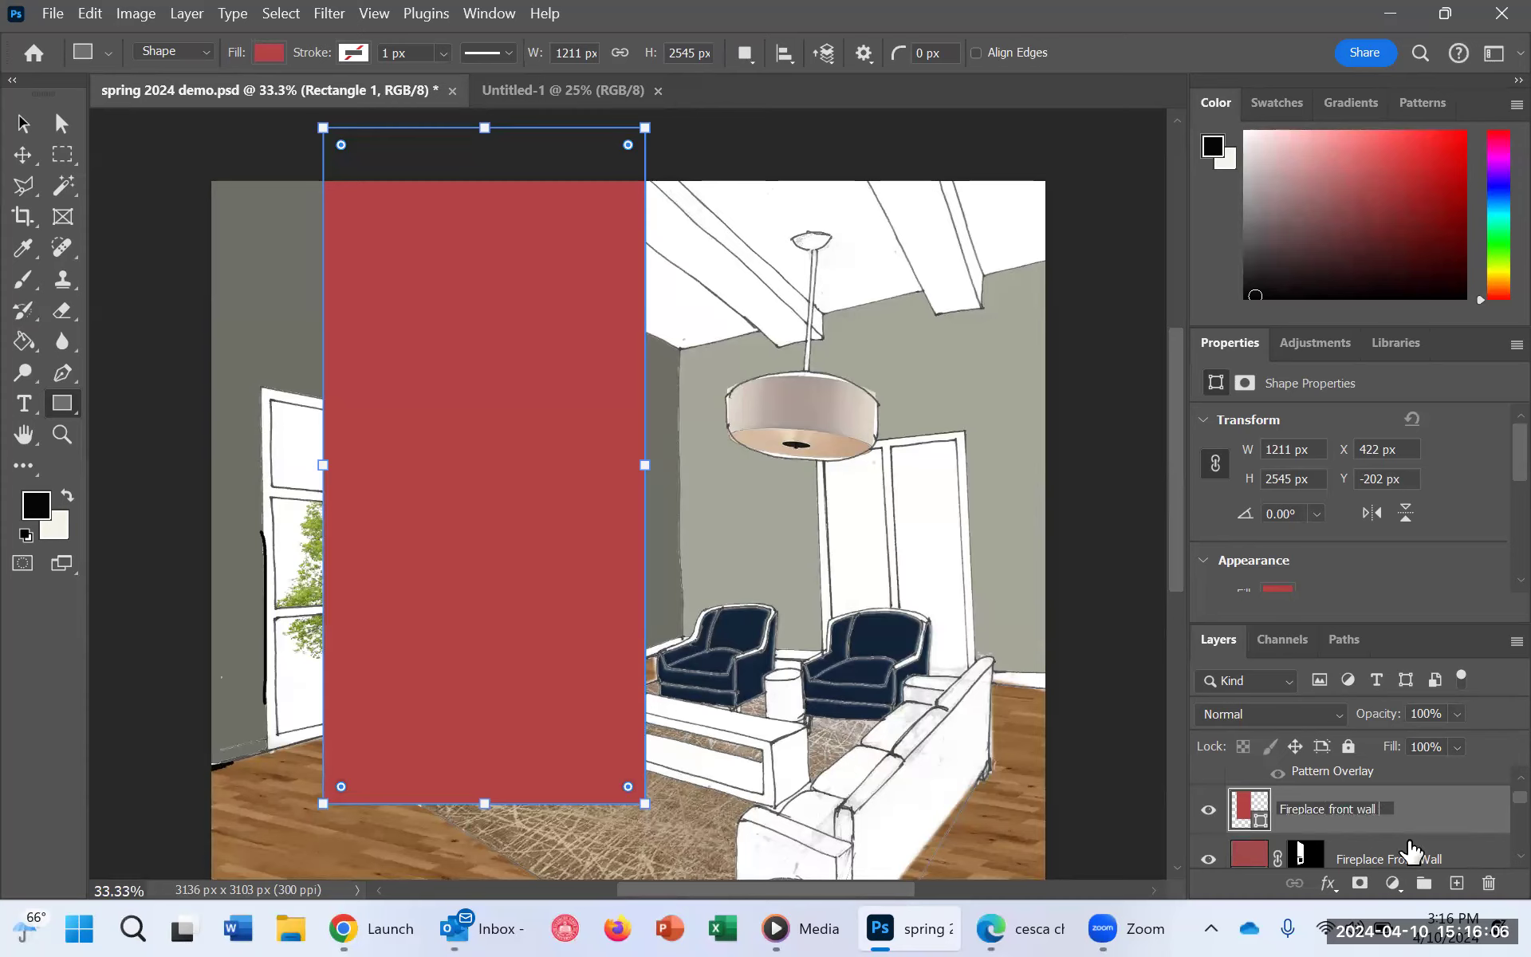
{"action": "key", "text": "Return"}
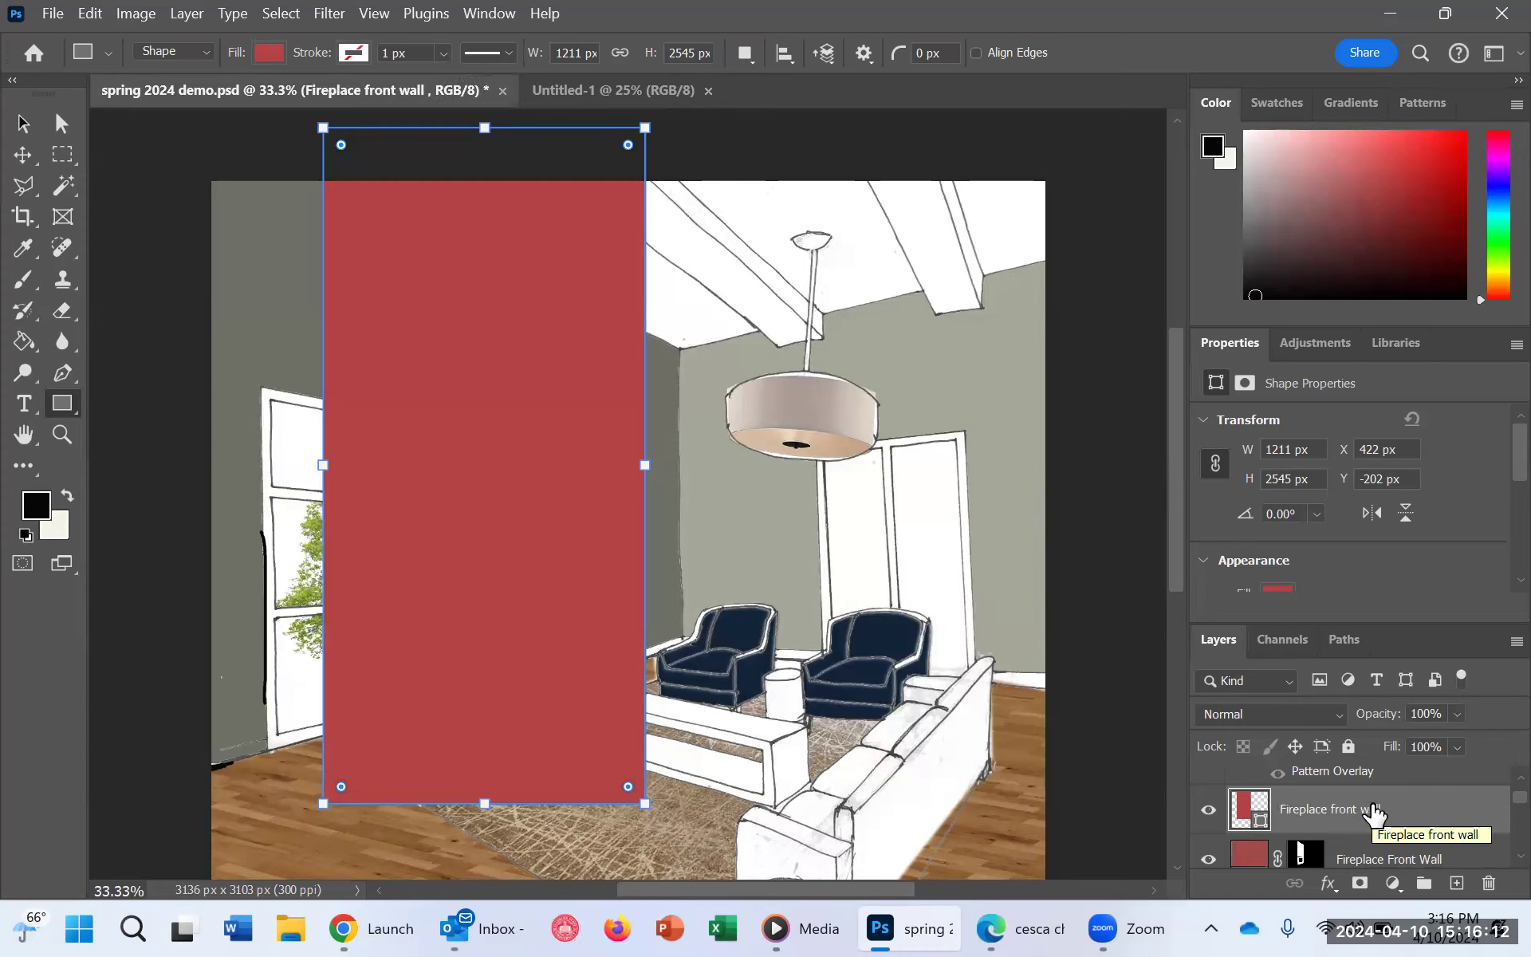
Step: Add a Pattern Overlay to the rectangle's layer style using the first of the gray brick patterns
{"action": "right_click", "coordinate": [1374, 812]}
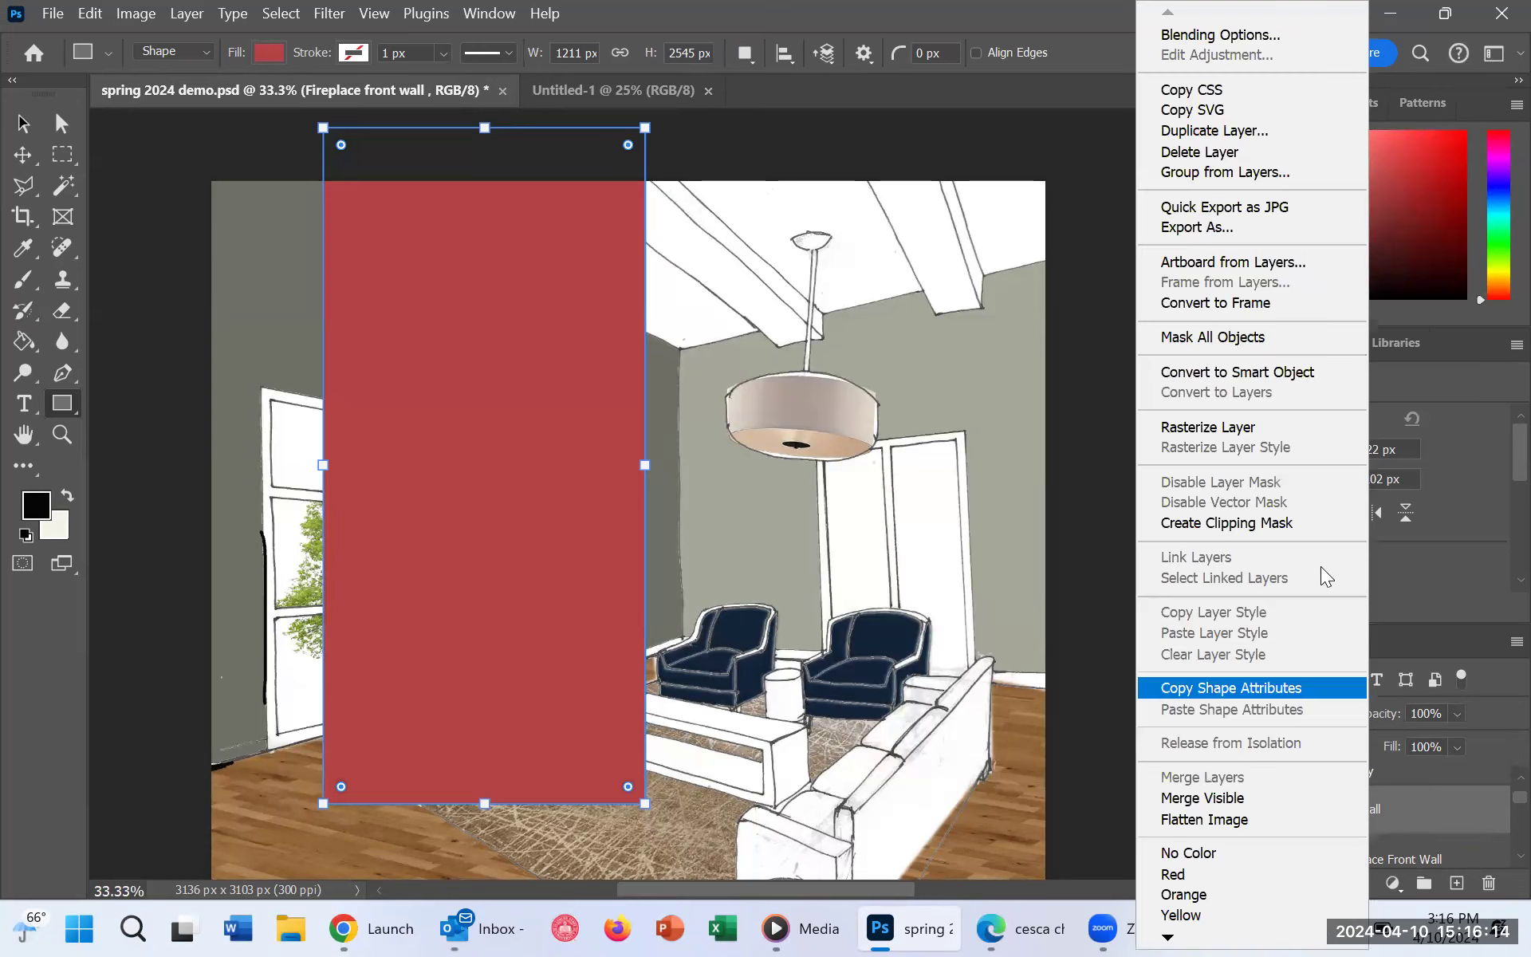
{"action": "left_click", "coordinate": [1181, 33]}
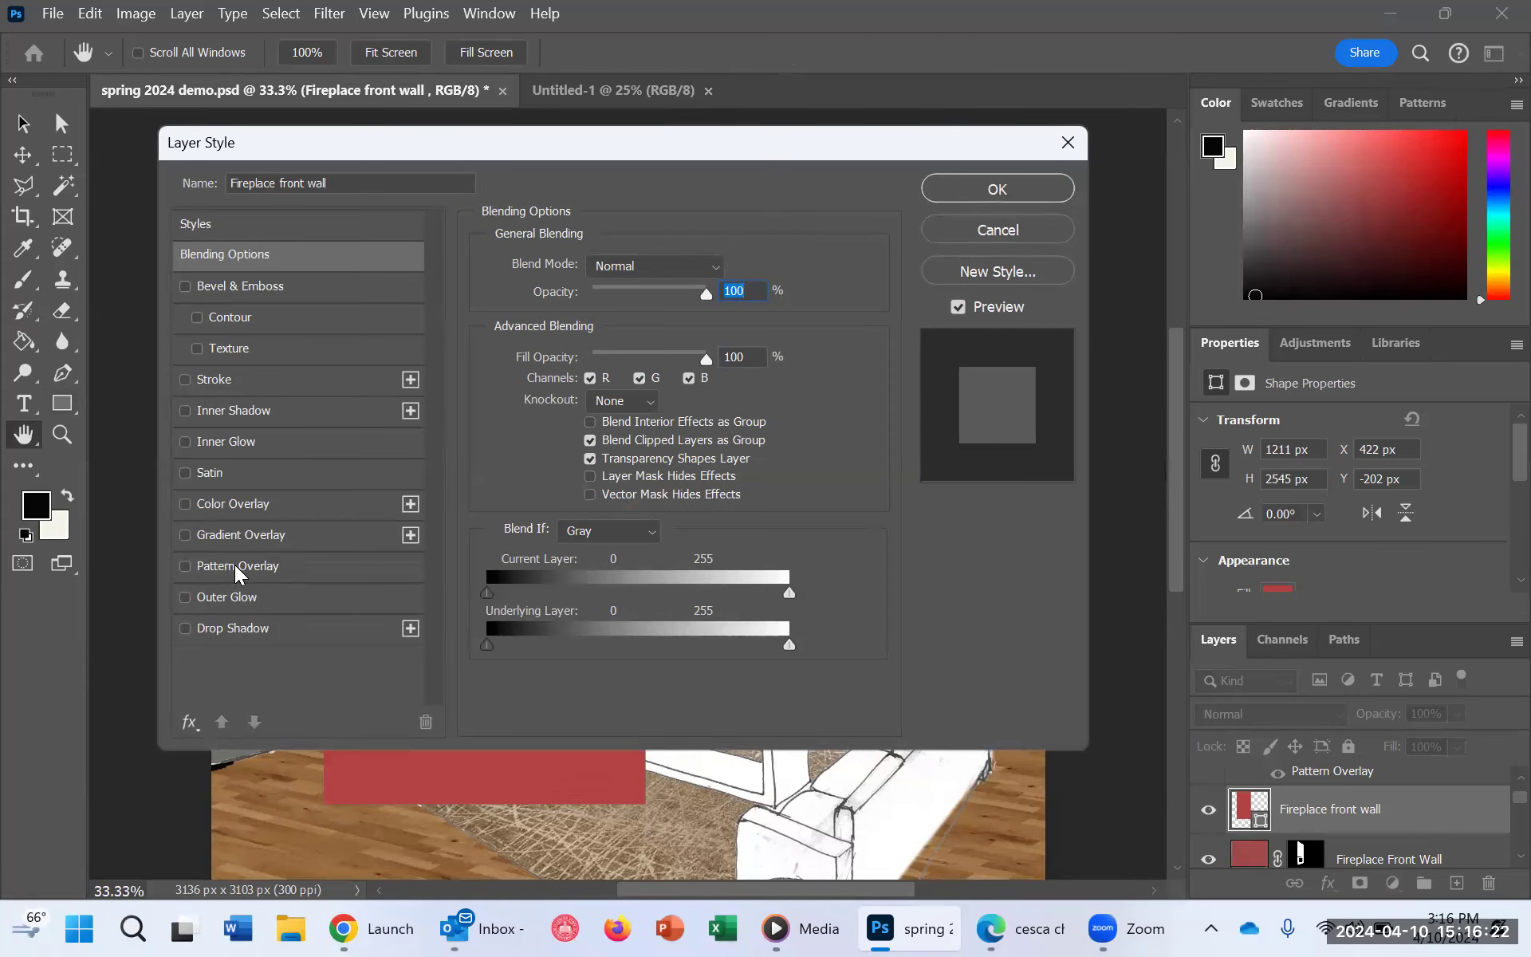
{"action": "left_click", "coordinate": [234, 565]}
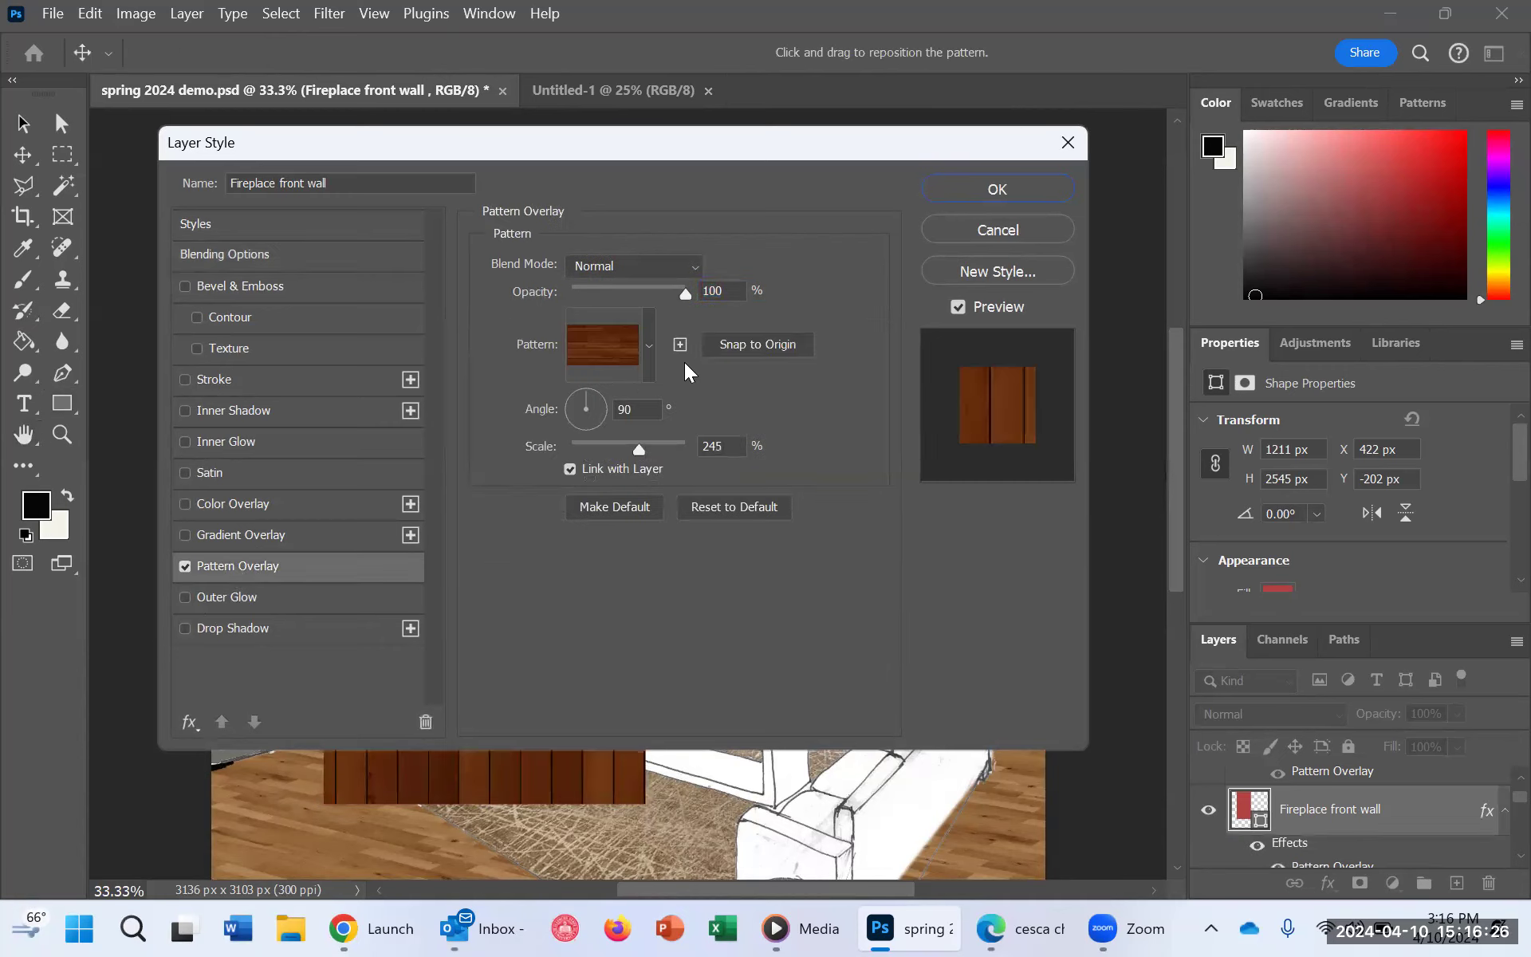
{"action": "left_click", "coordinate": [649, 346]}
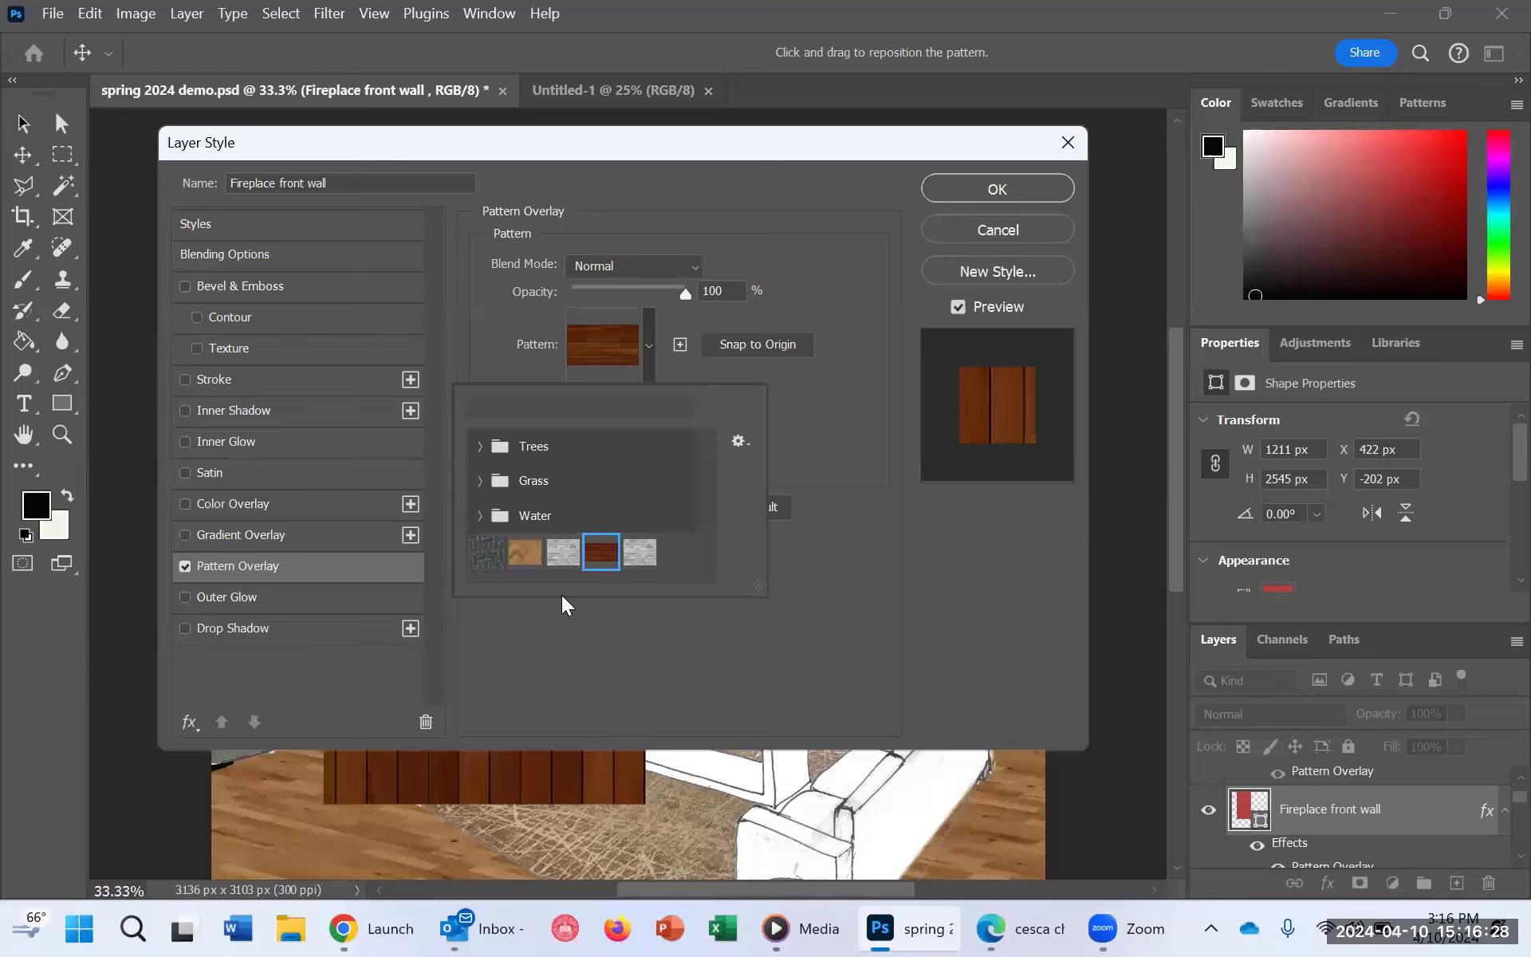
{"action": "left_click", "coordinate": [566, 559]}
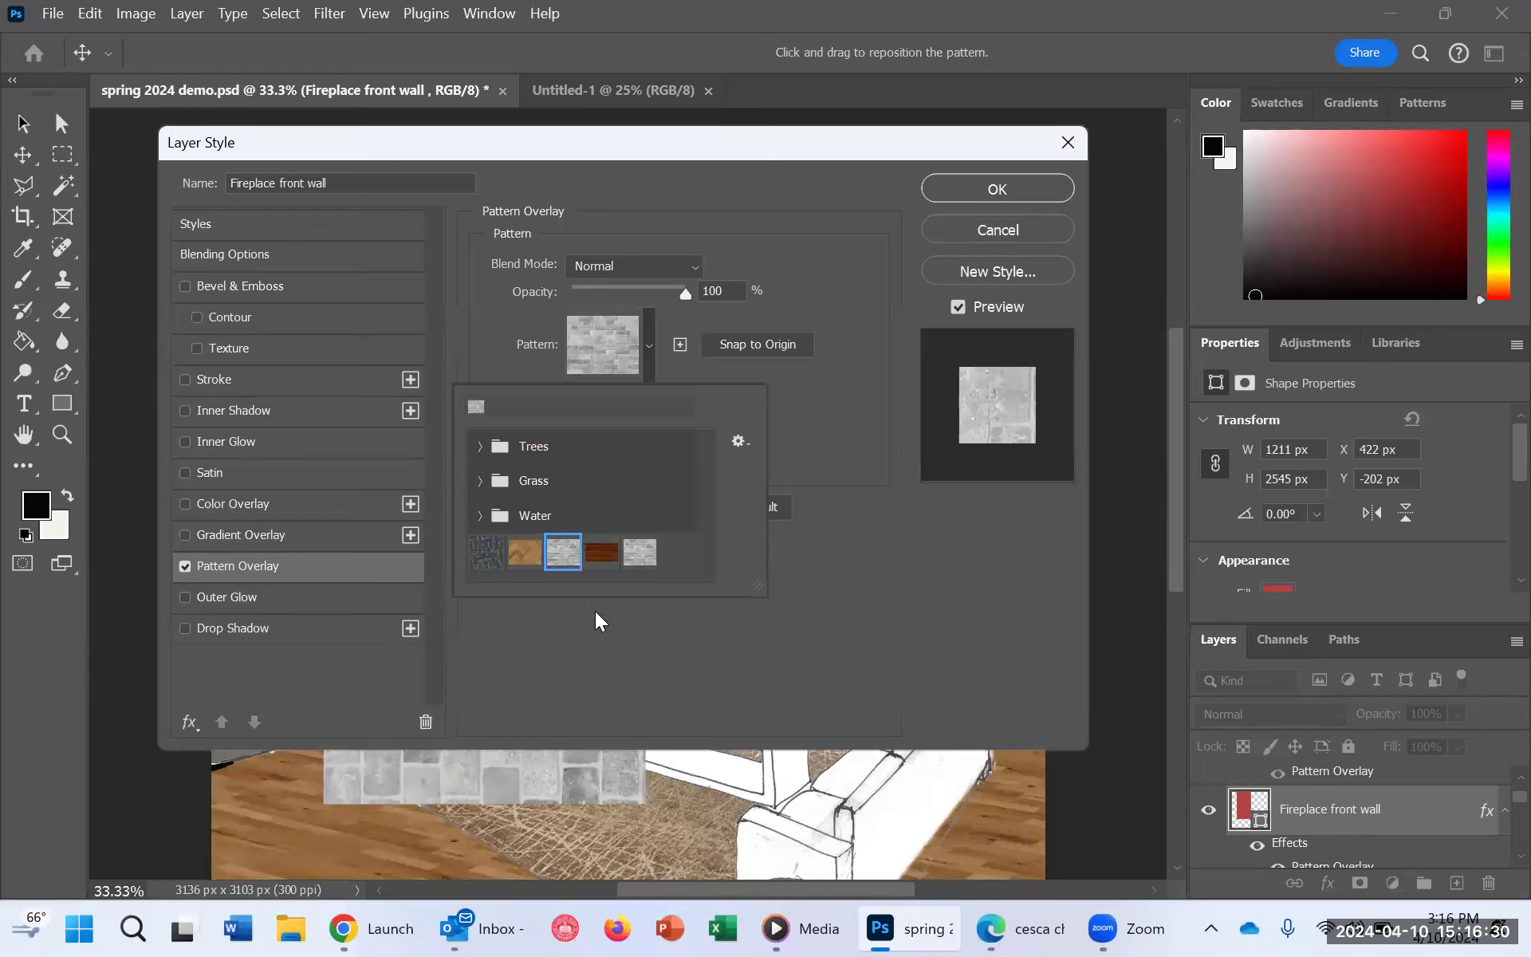
{"action": "left_click", "coordinate": [616, 627]}
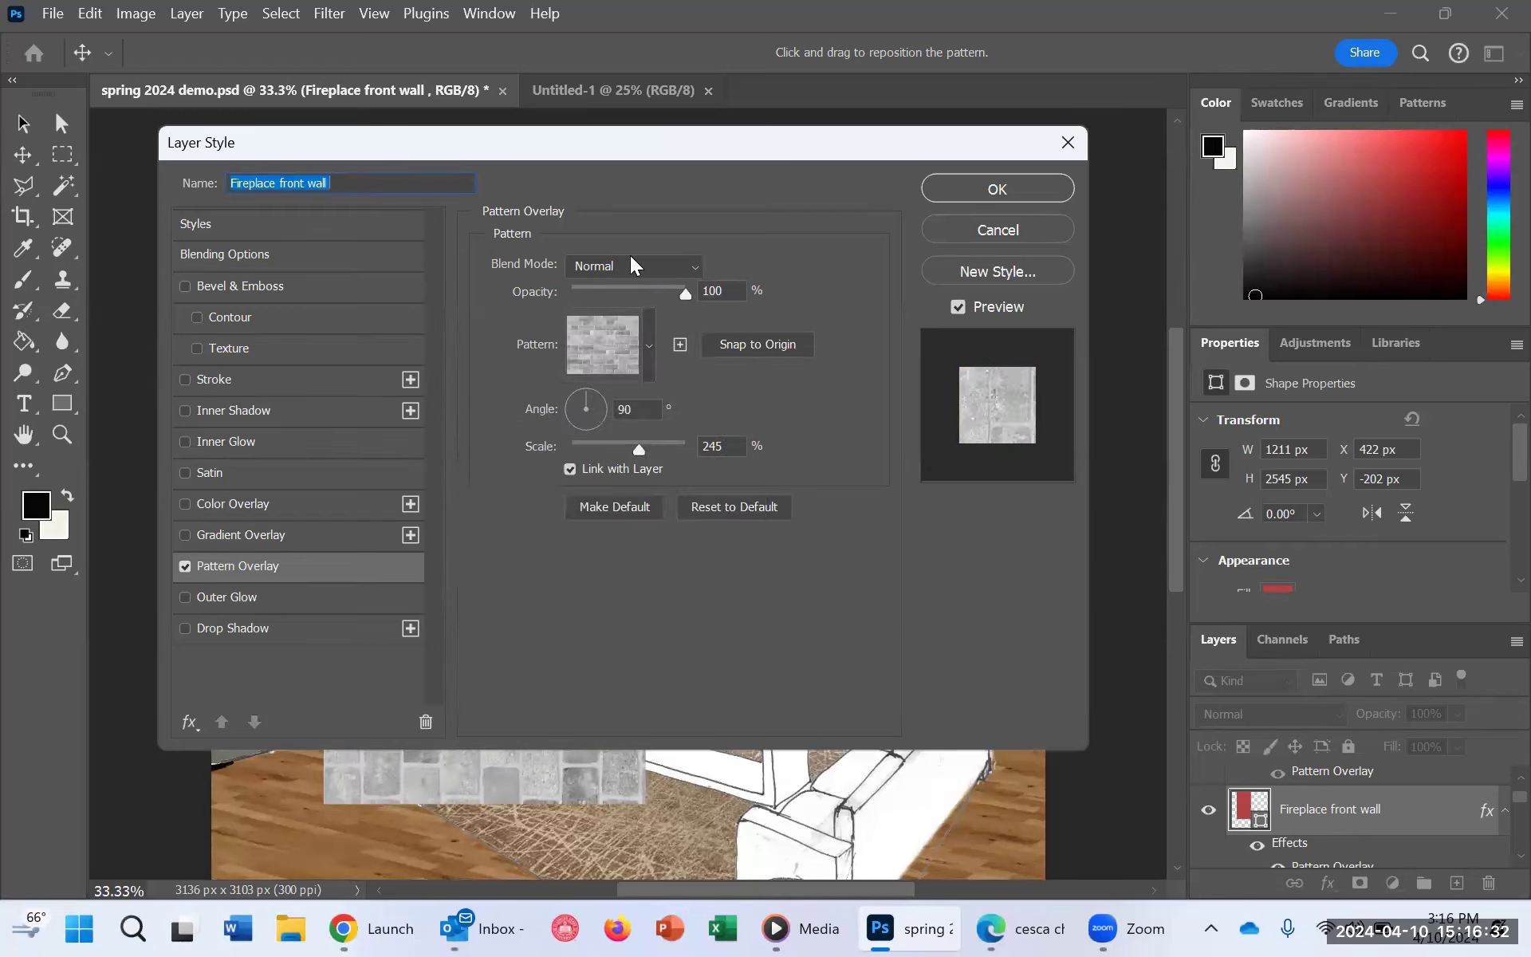
Step: Set the brick Pattern Overlay's angle to 0° and its scale to 95%, and apply the layer style
{"action": "left_click_drag", "start_coordinate": [625, 144], "coordinate": [1073, 164]}
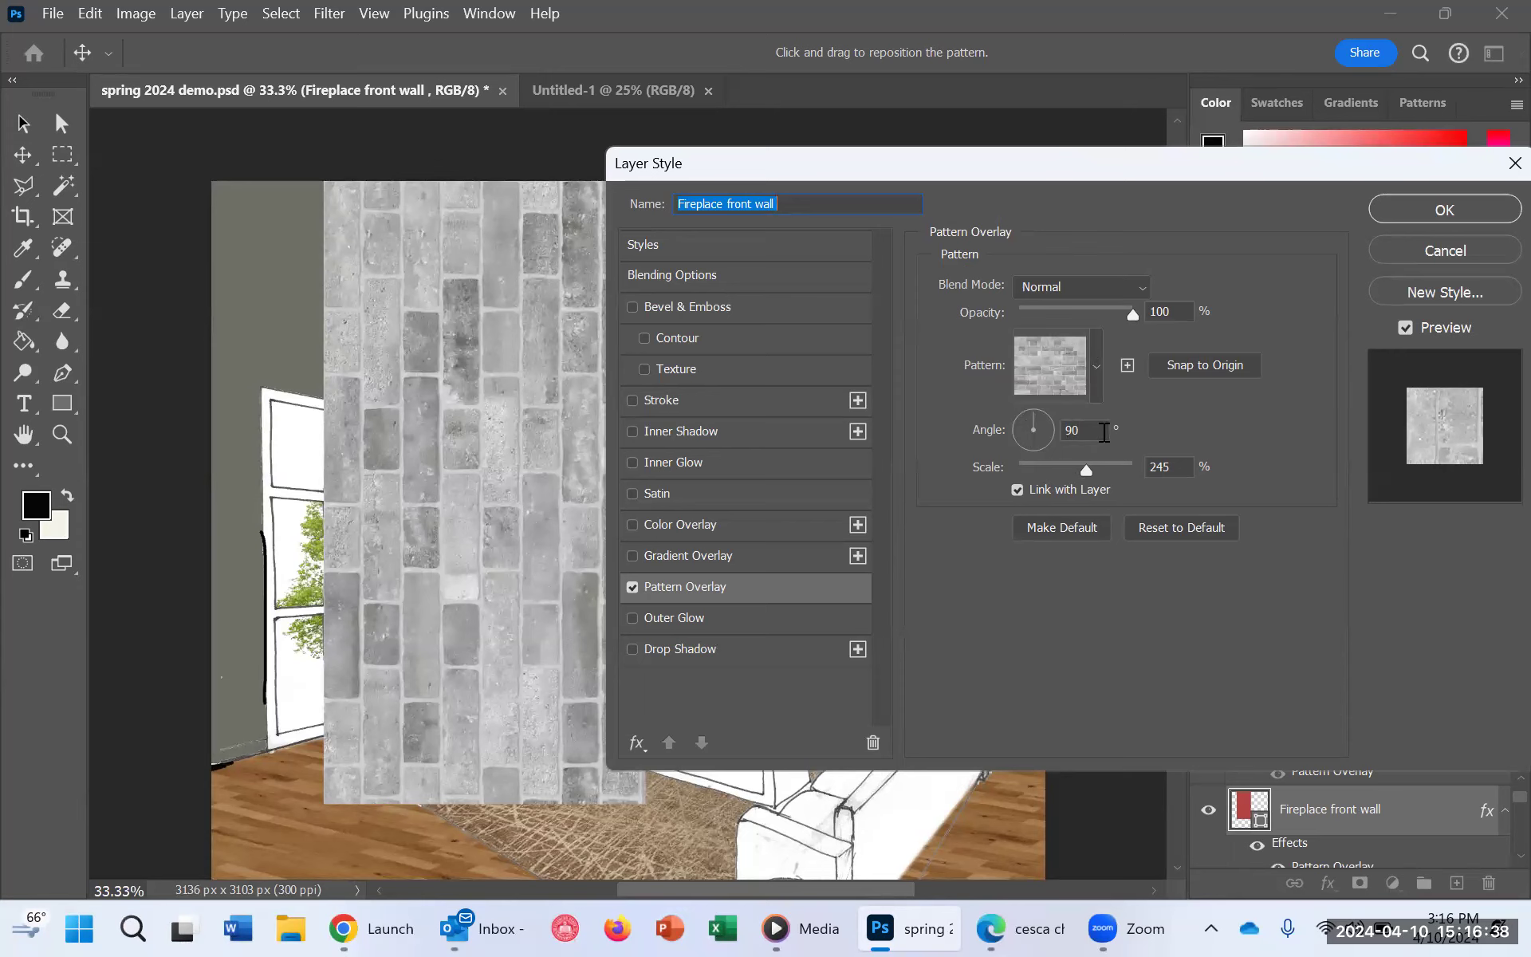
{"action": "double_click", "coordinate": [1076, 430]}
{"action": "type", "text": "0"}
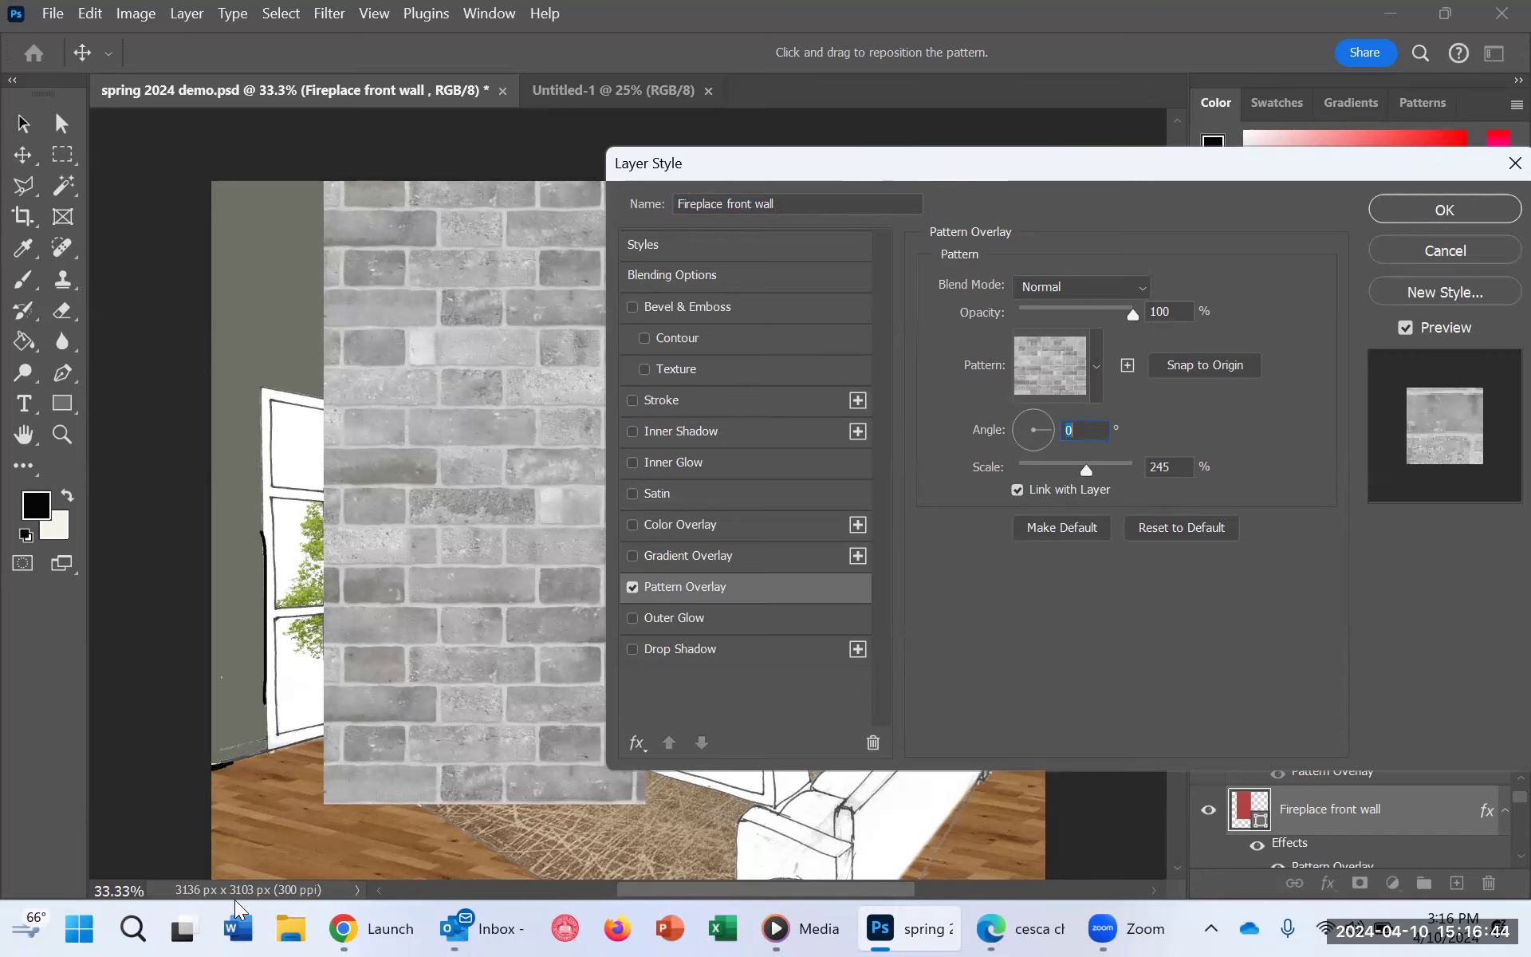
{"action": "left_click_drag", "start_coordinate": [922, 163], "coordinate": [1124, 146]}
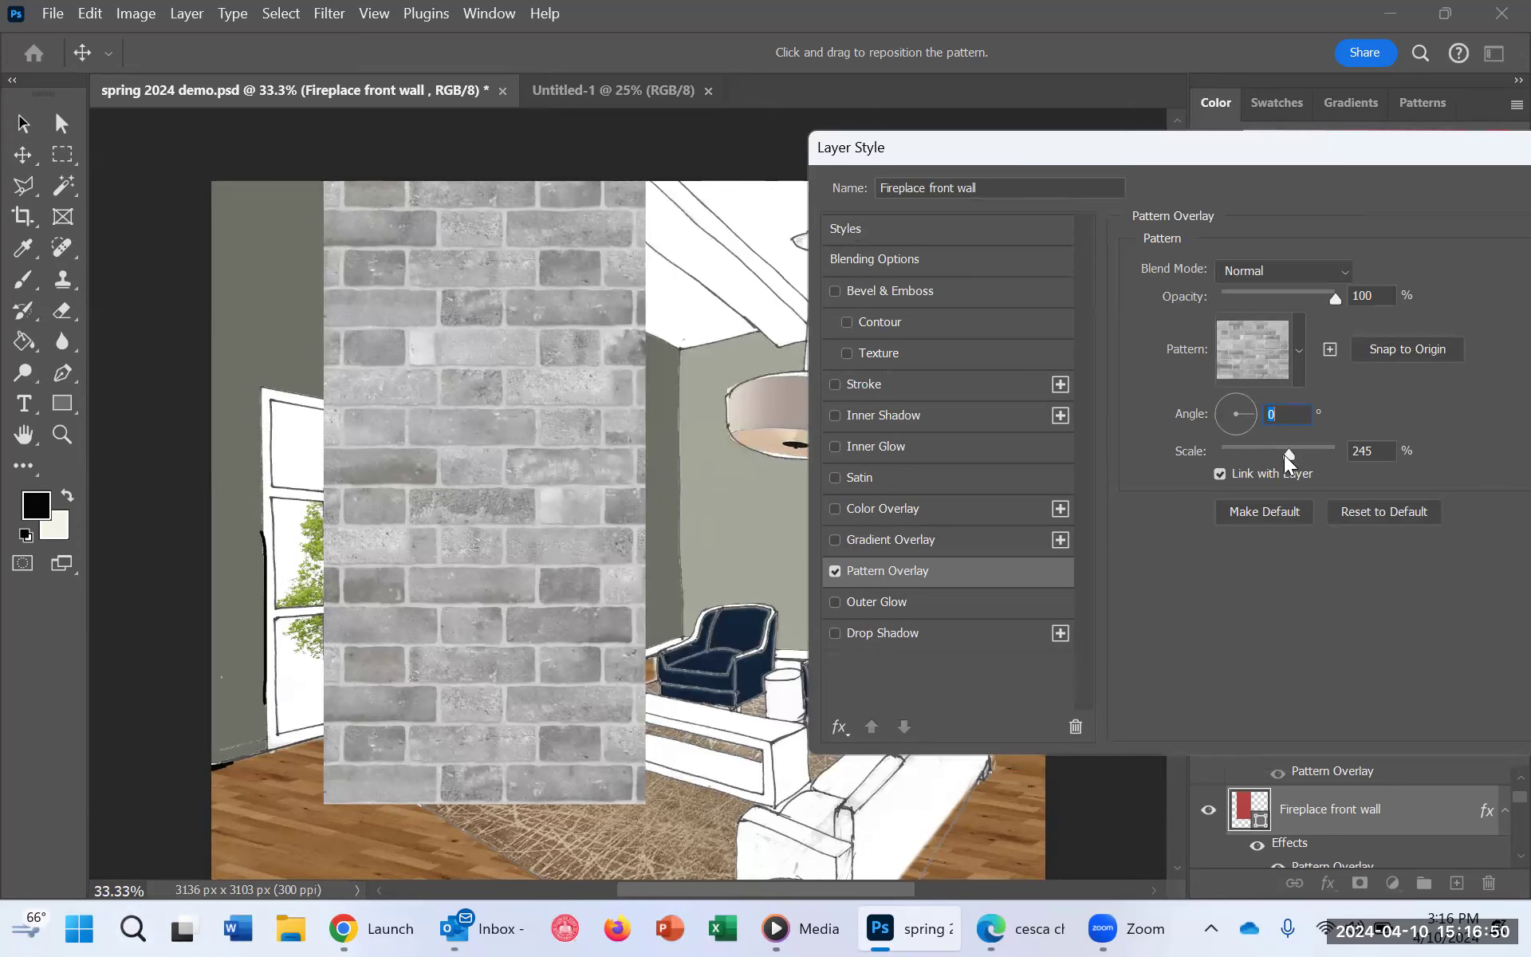
{"action": "left_click_drag", "start_coordinate": [1286, 456], "coordinate": [1276, 457]}
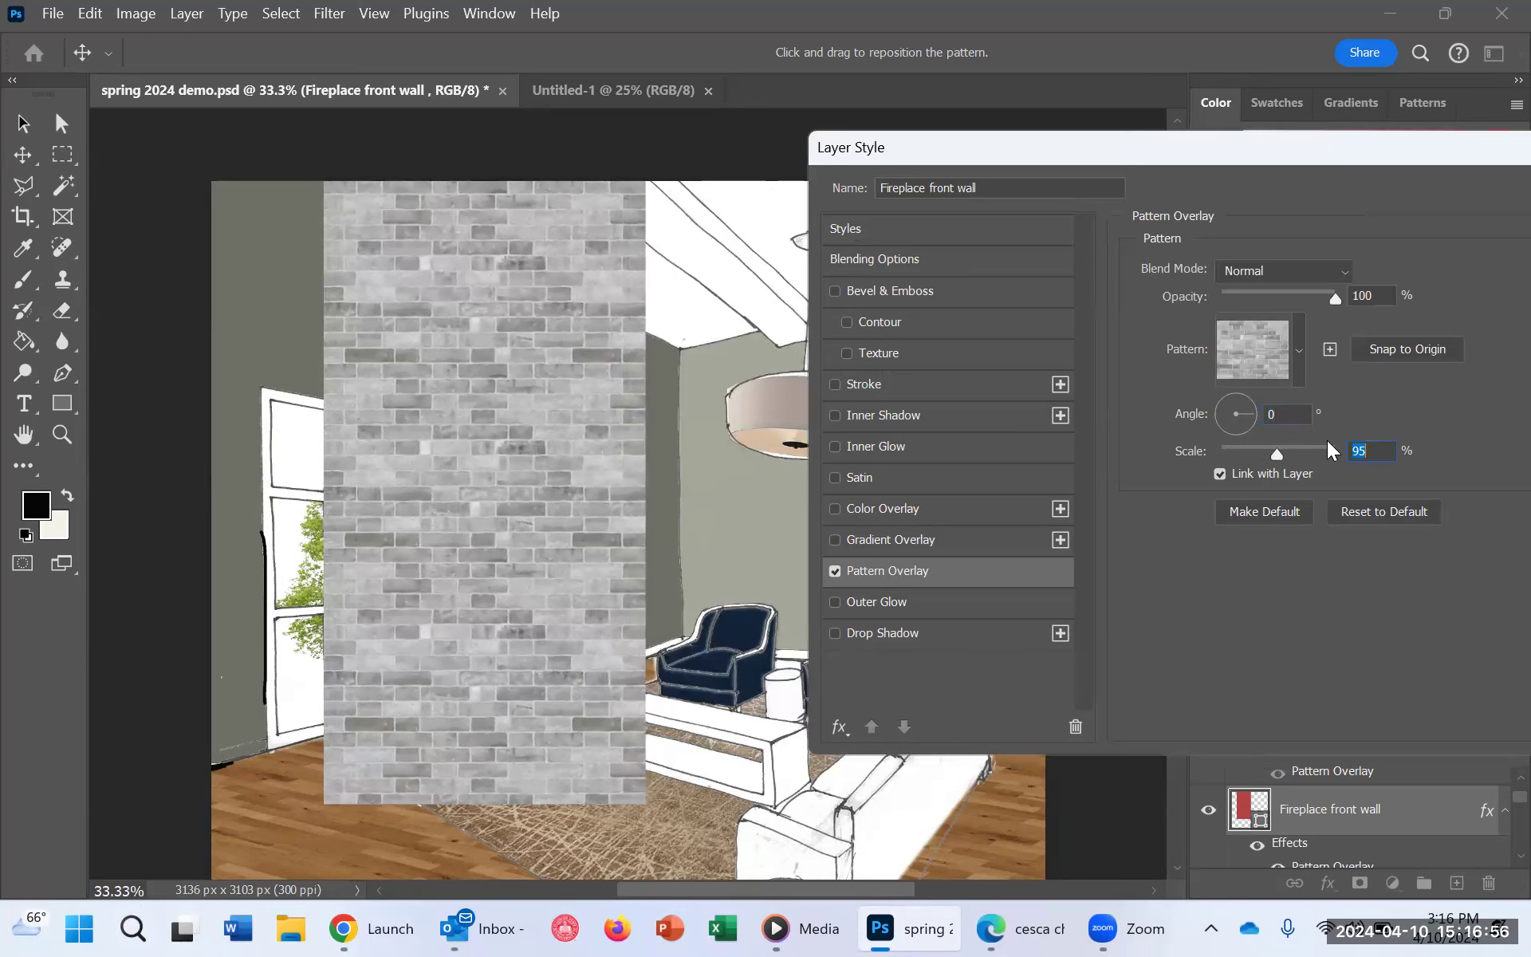
{"action": "left_click_drag", "start_coordinate": [1336, 154], "coordinate": [547, 214]}
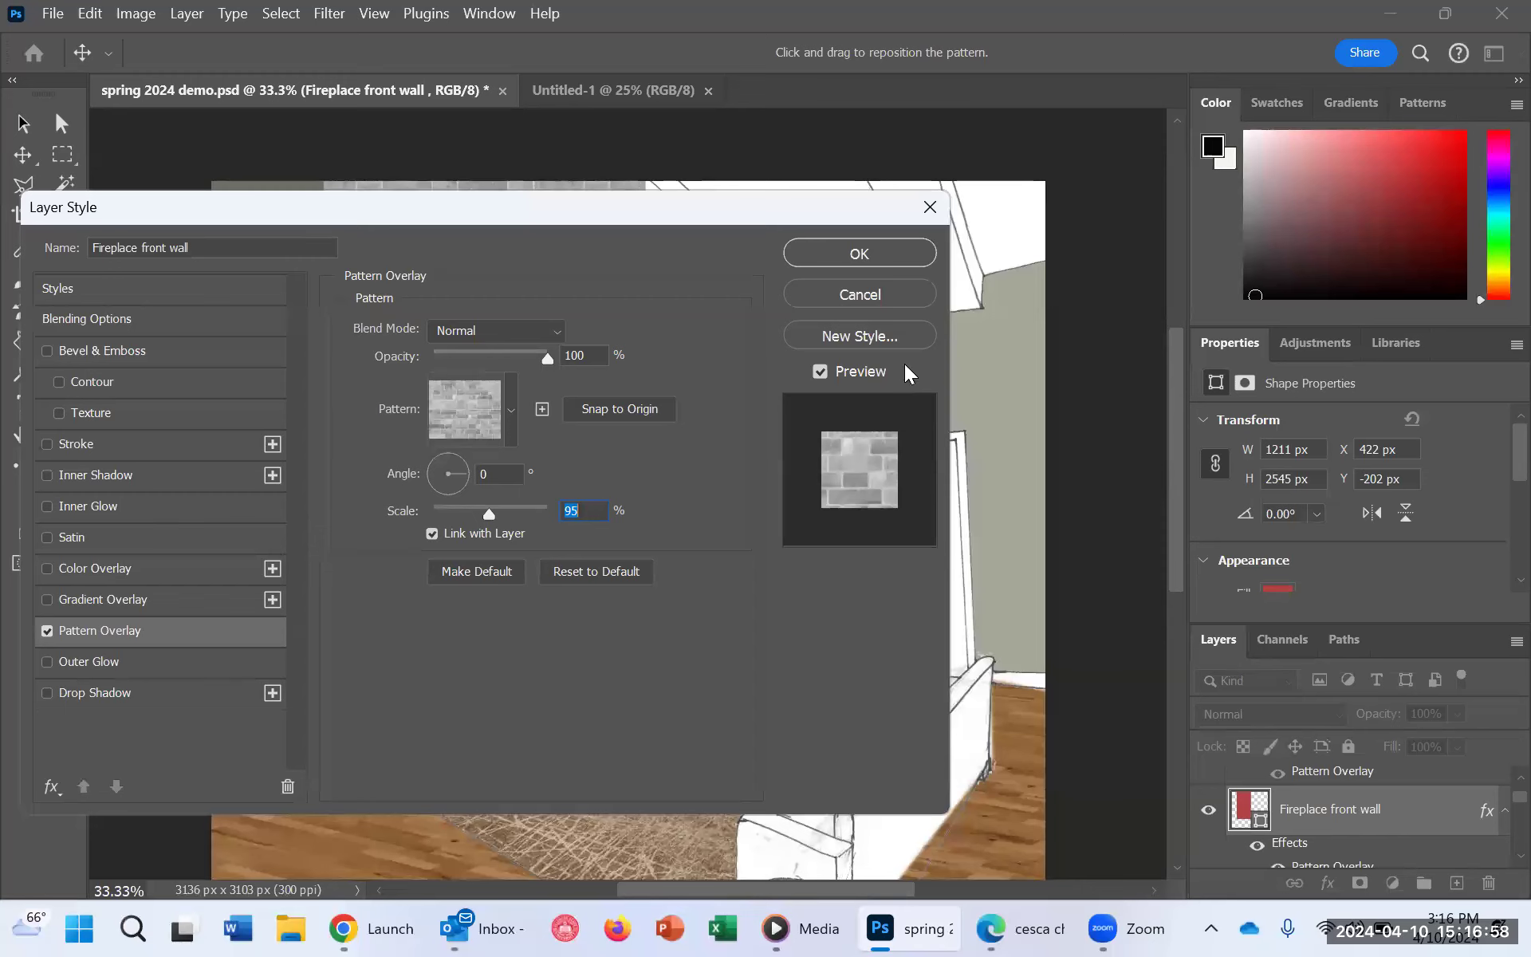
{"action": "left_click", "coordinate": [840, 255]}
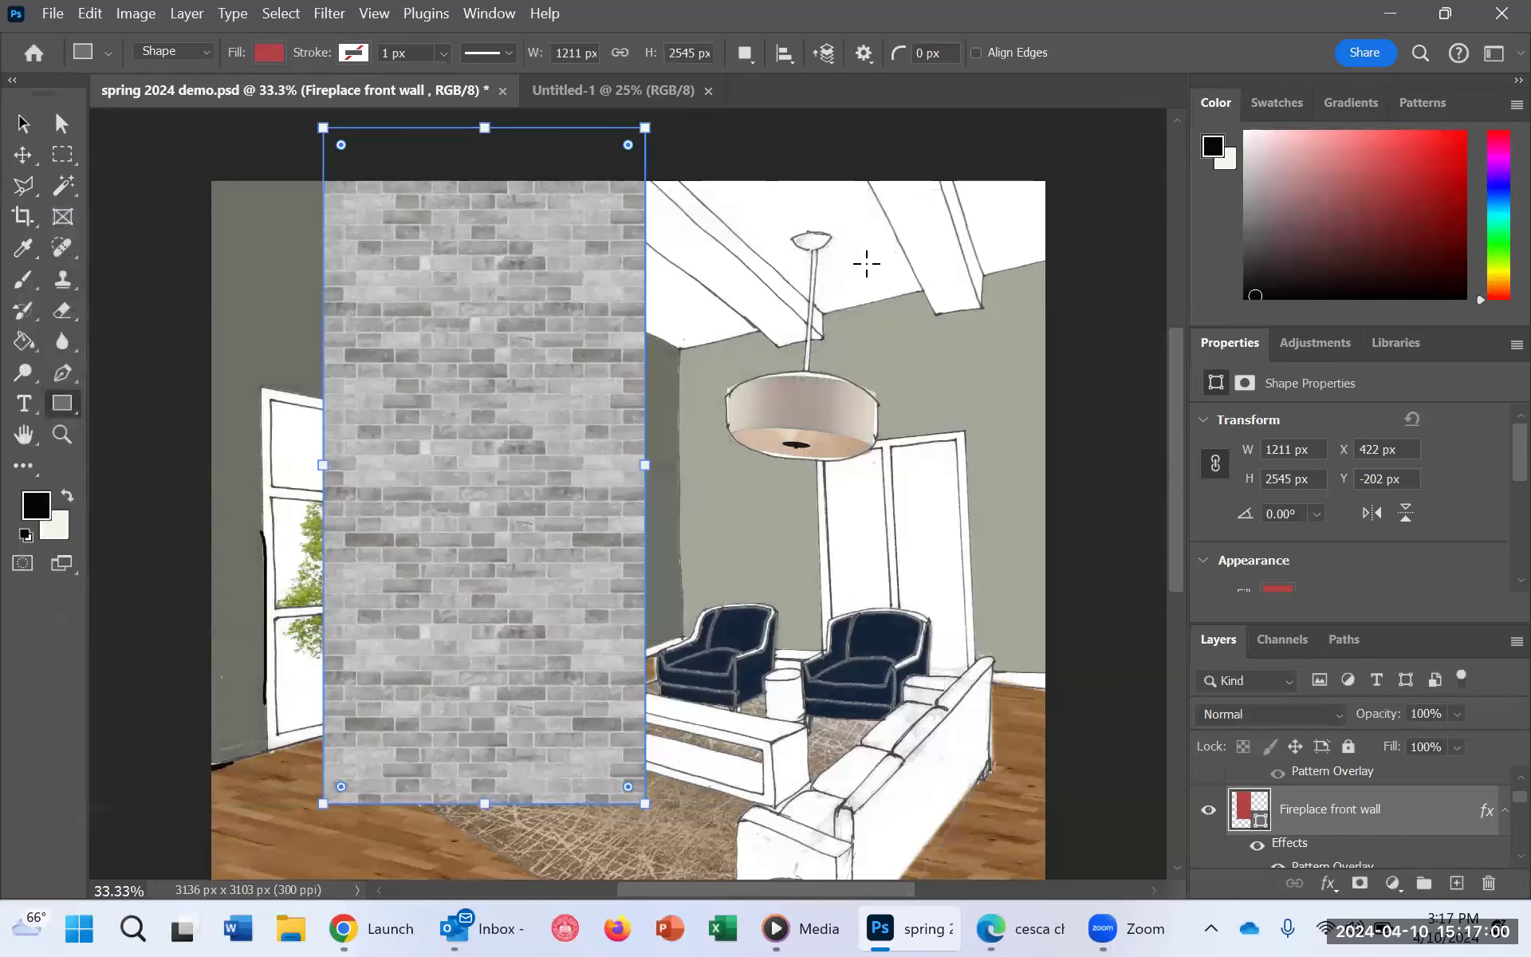
Step: Convert the brick-patterned "Fireplace front wall" shape layer to a Smart Object
{"action": "scroll", "coordinate": [952, 563], "scroll_direction": "up", "scroll_amount": 2}
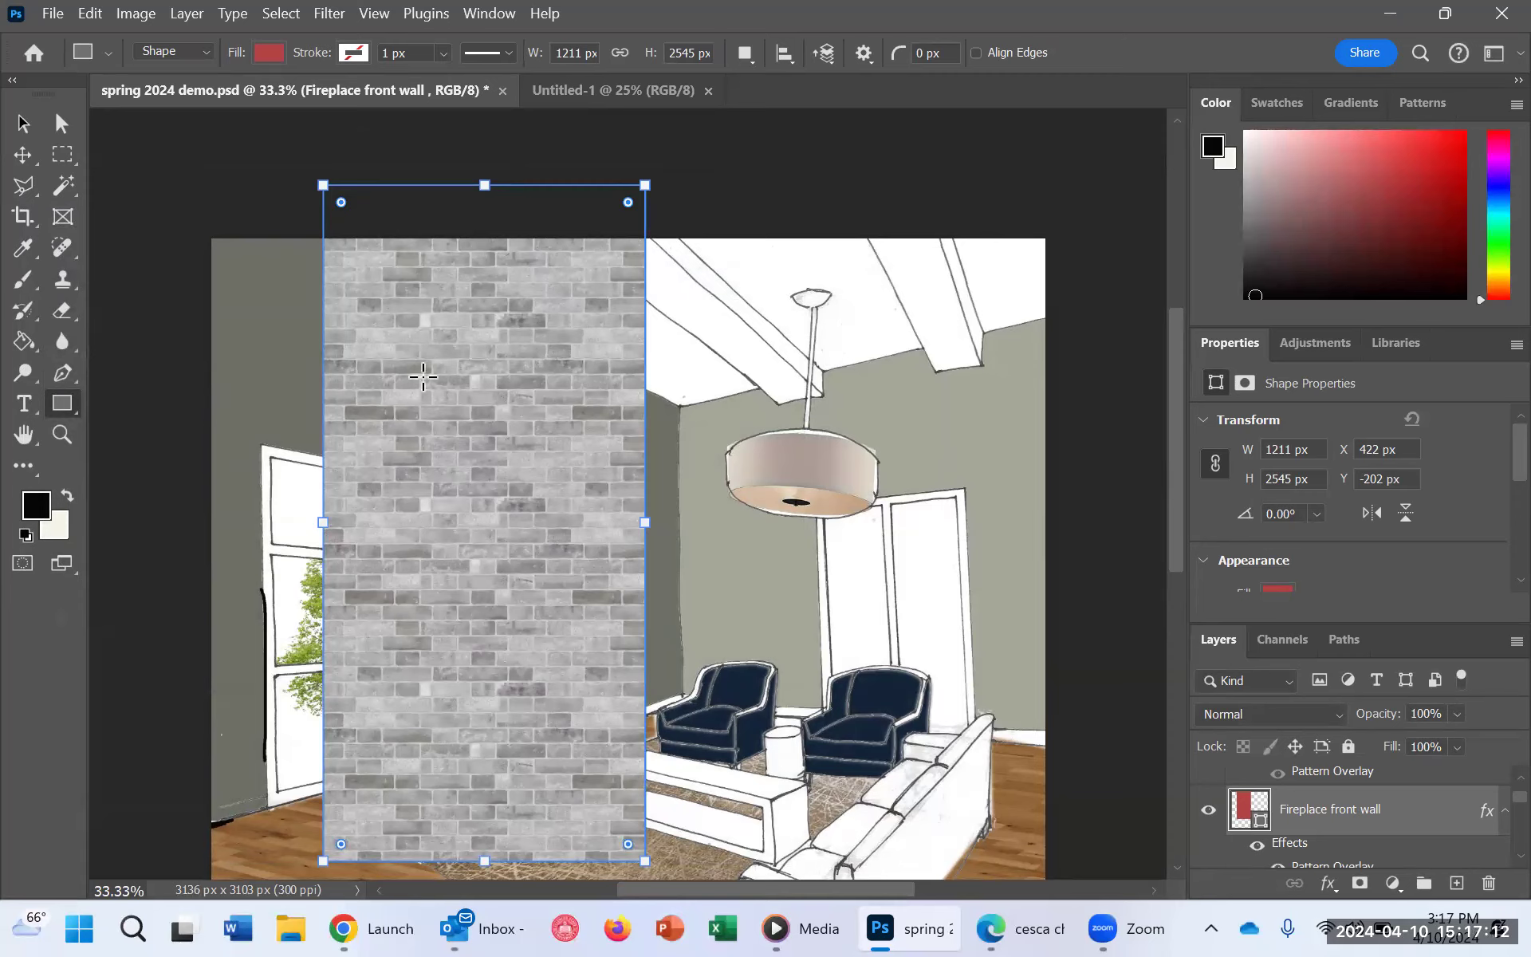
{"action": "right_click", "coordinate": [1417, 817]}
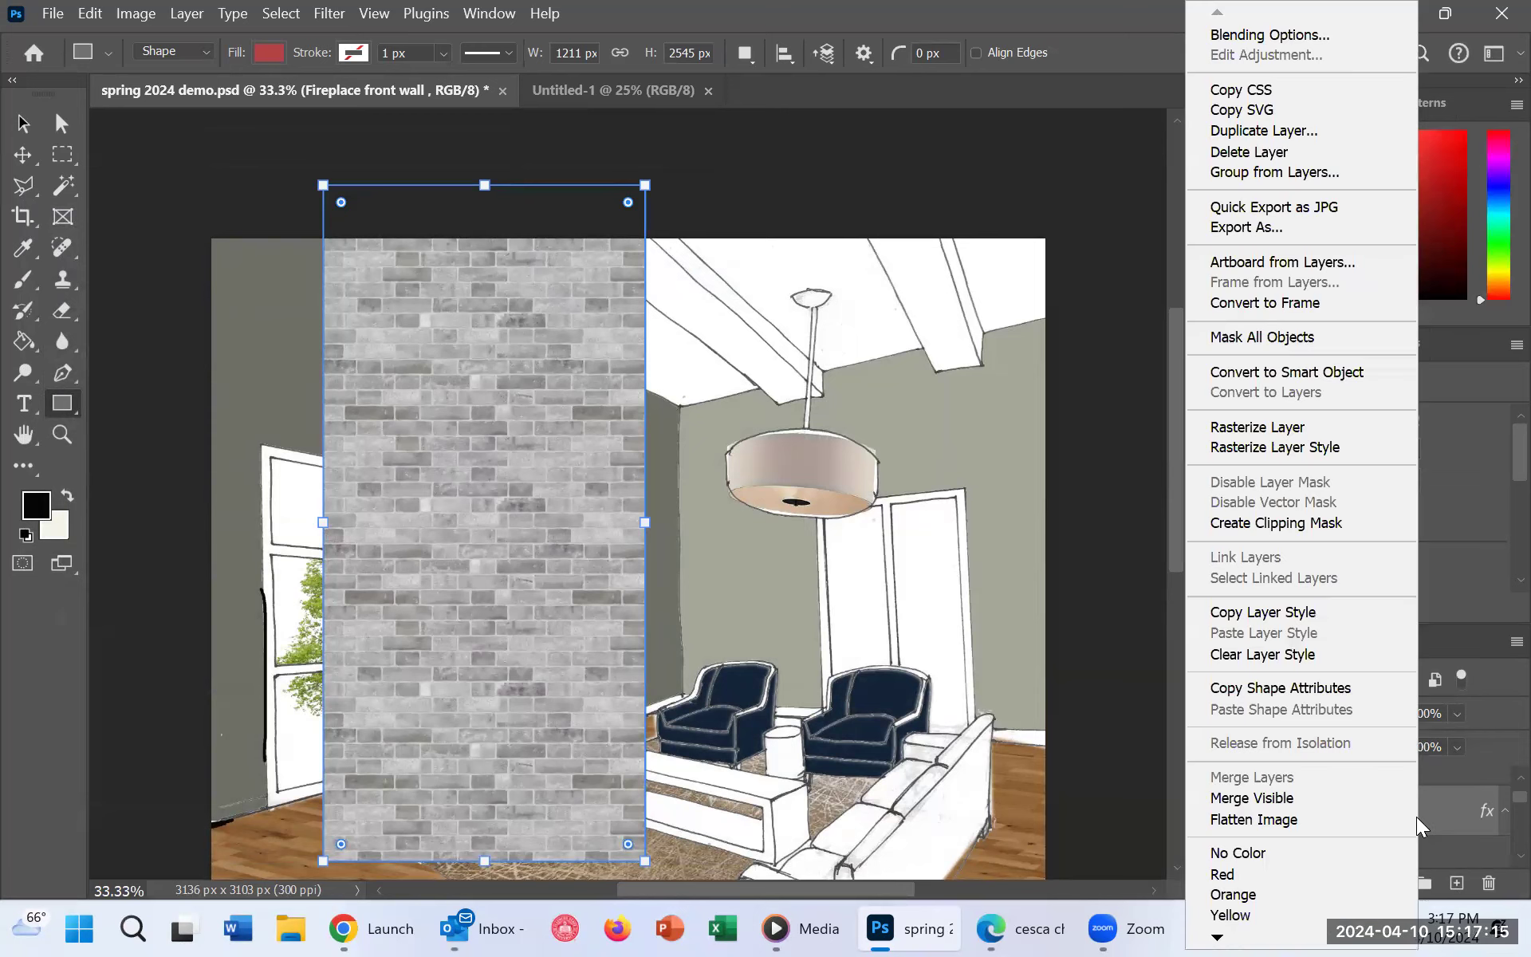
{"action": "left_click", "coordinate": [1332, 377]}
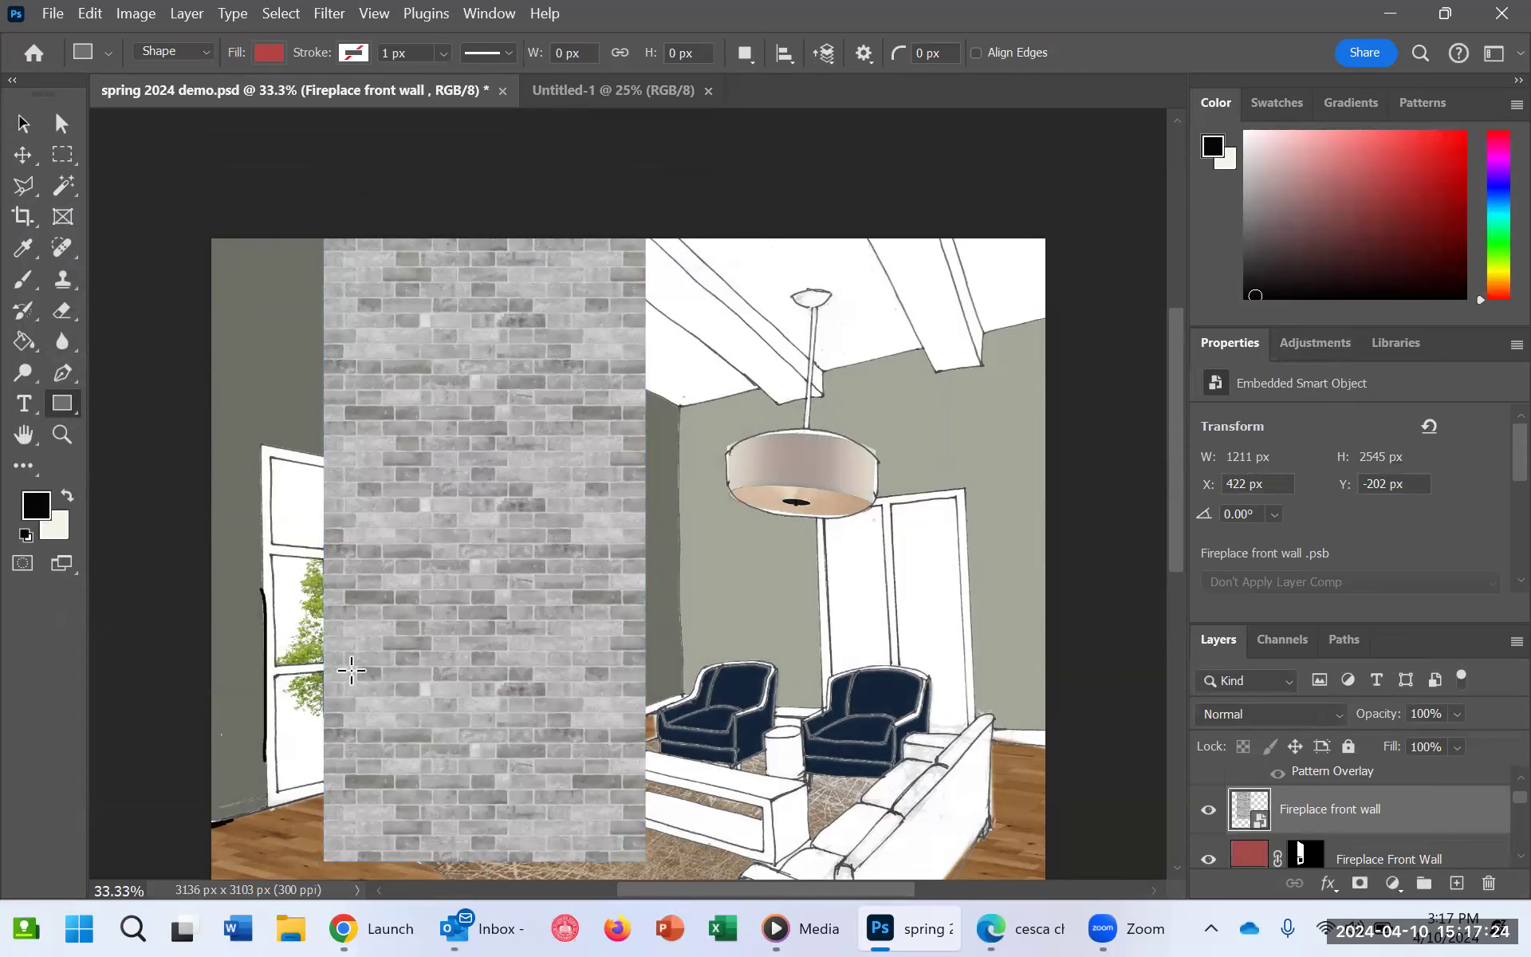
Step: Distort the brick layer with Free Transform, pulling its two right-hand corners inward to match the fireplace's receding perspective
{"action": "left_click", "coordinate": [126, 14]}
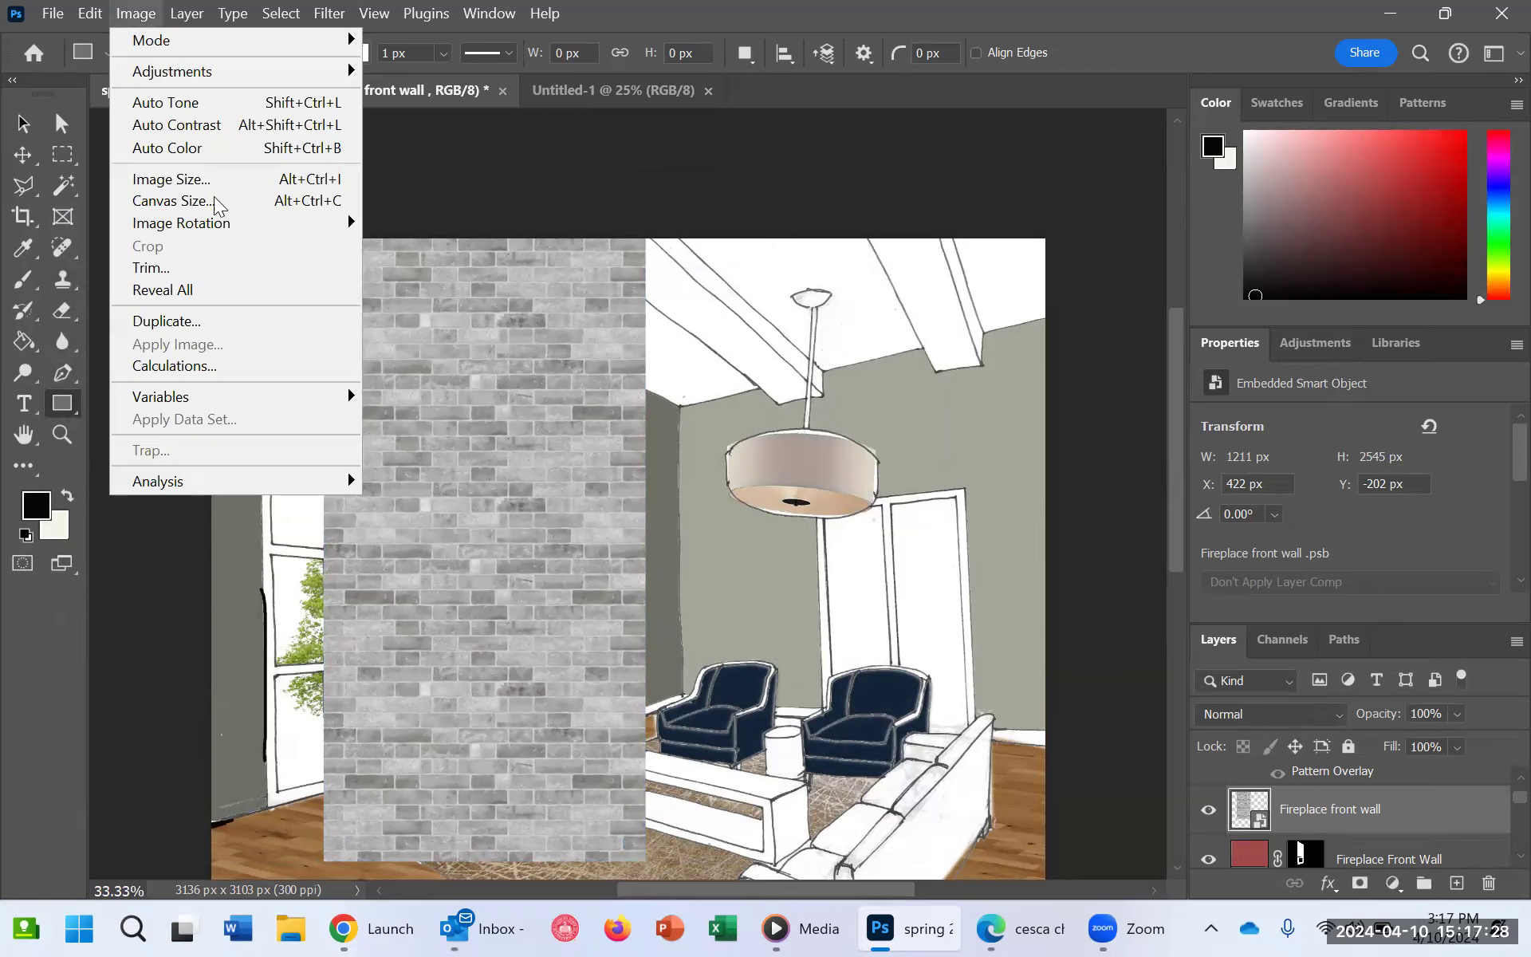
{"action": "left_click", "coordinate": [107, 16]}
{"action": "left_click", "coordinate": [107, 16]}
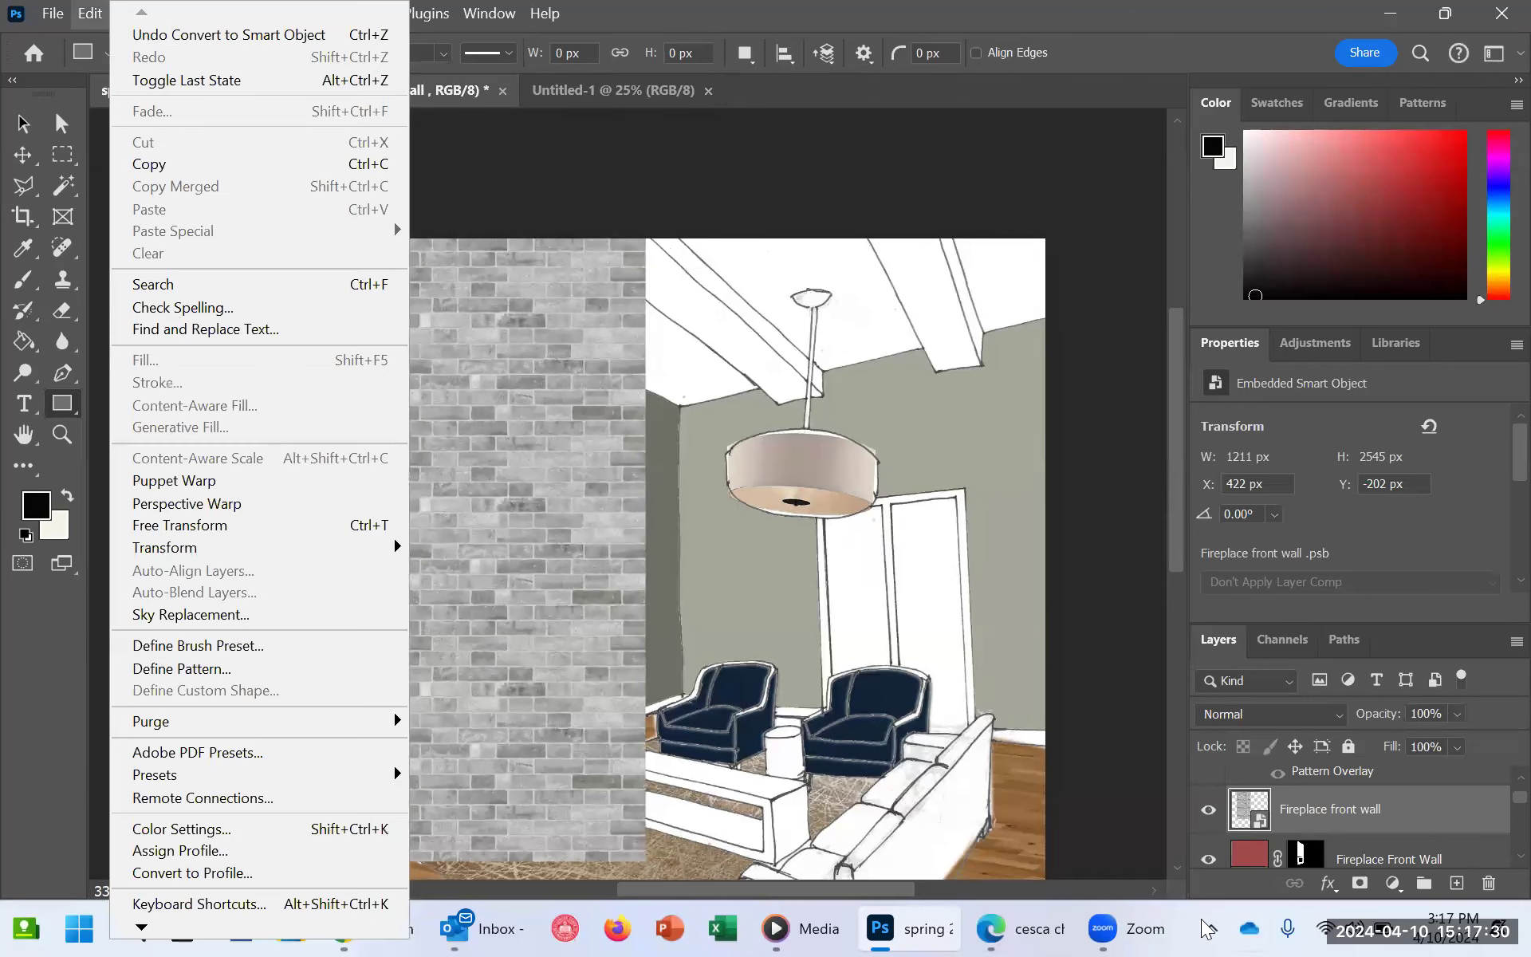
{"action": "left_click", "coordinate": [323, 528]}
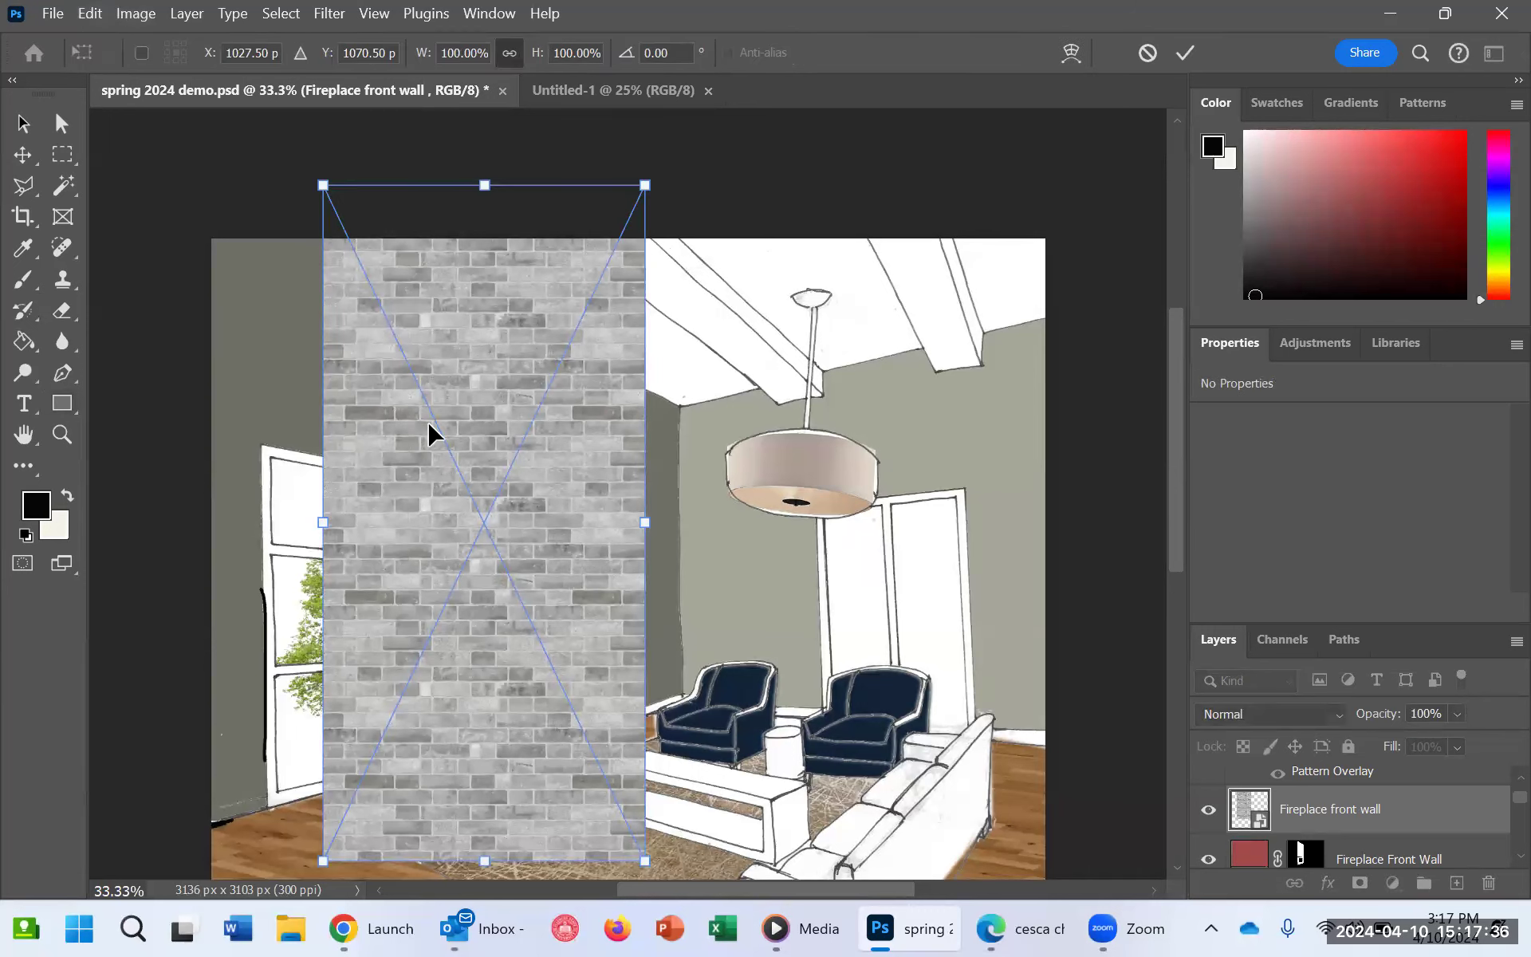
{"action": "right_click", "coordinate": [450, 353]}
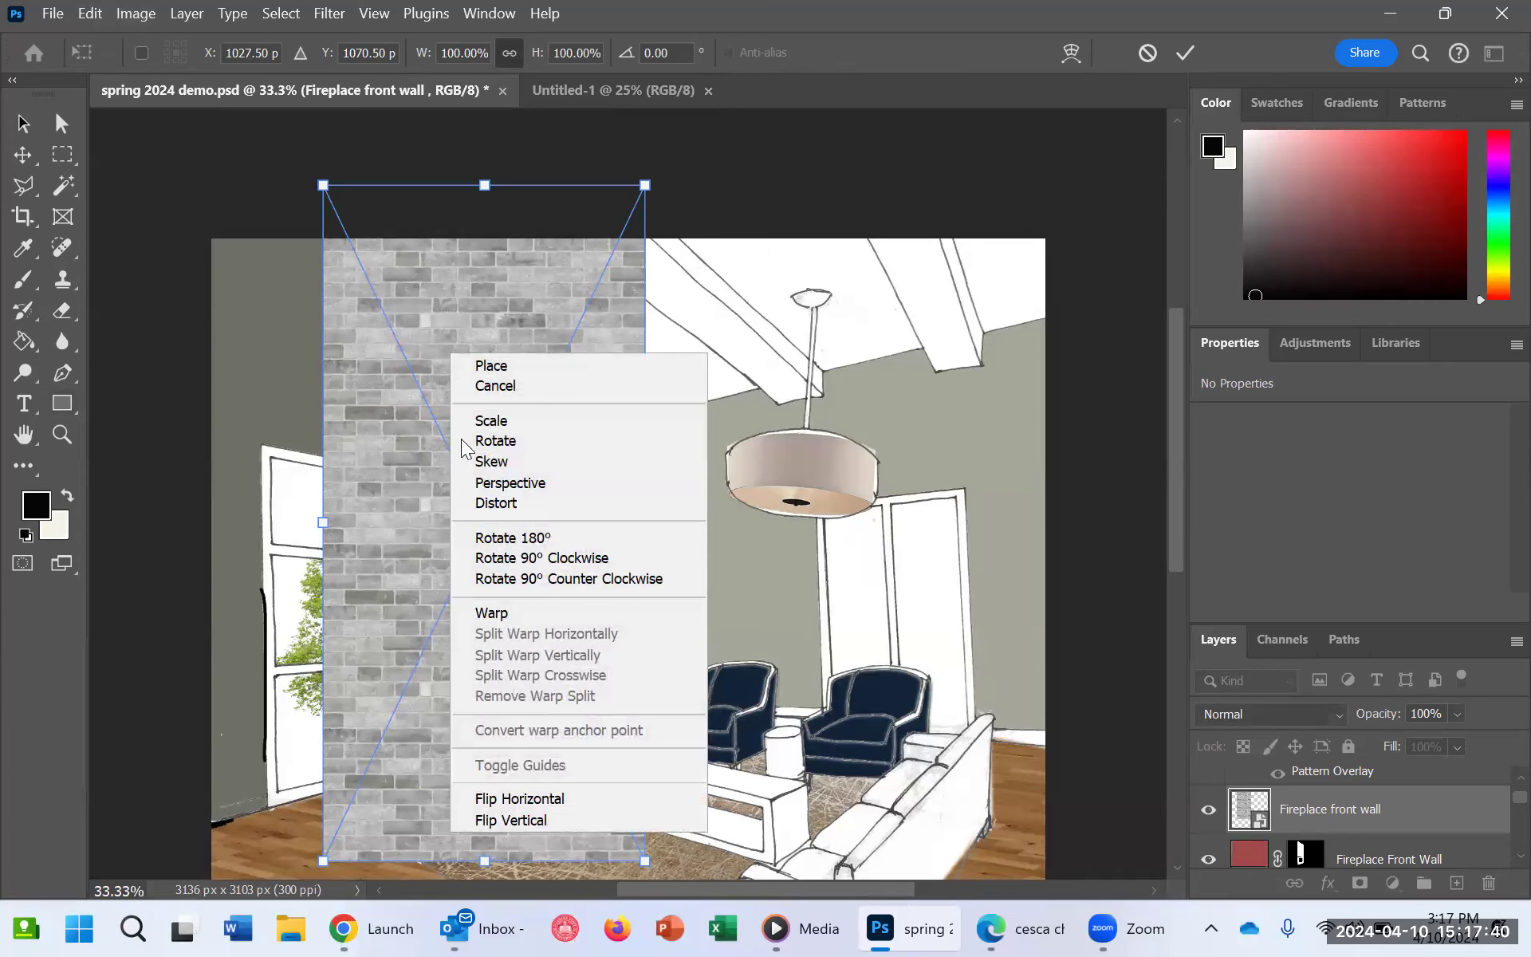
{"action": "left_click", "coordinate": [519, 503]}
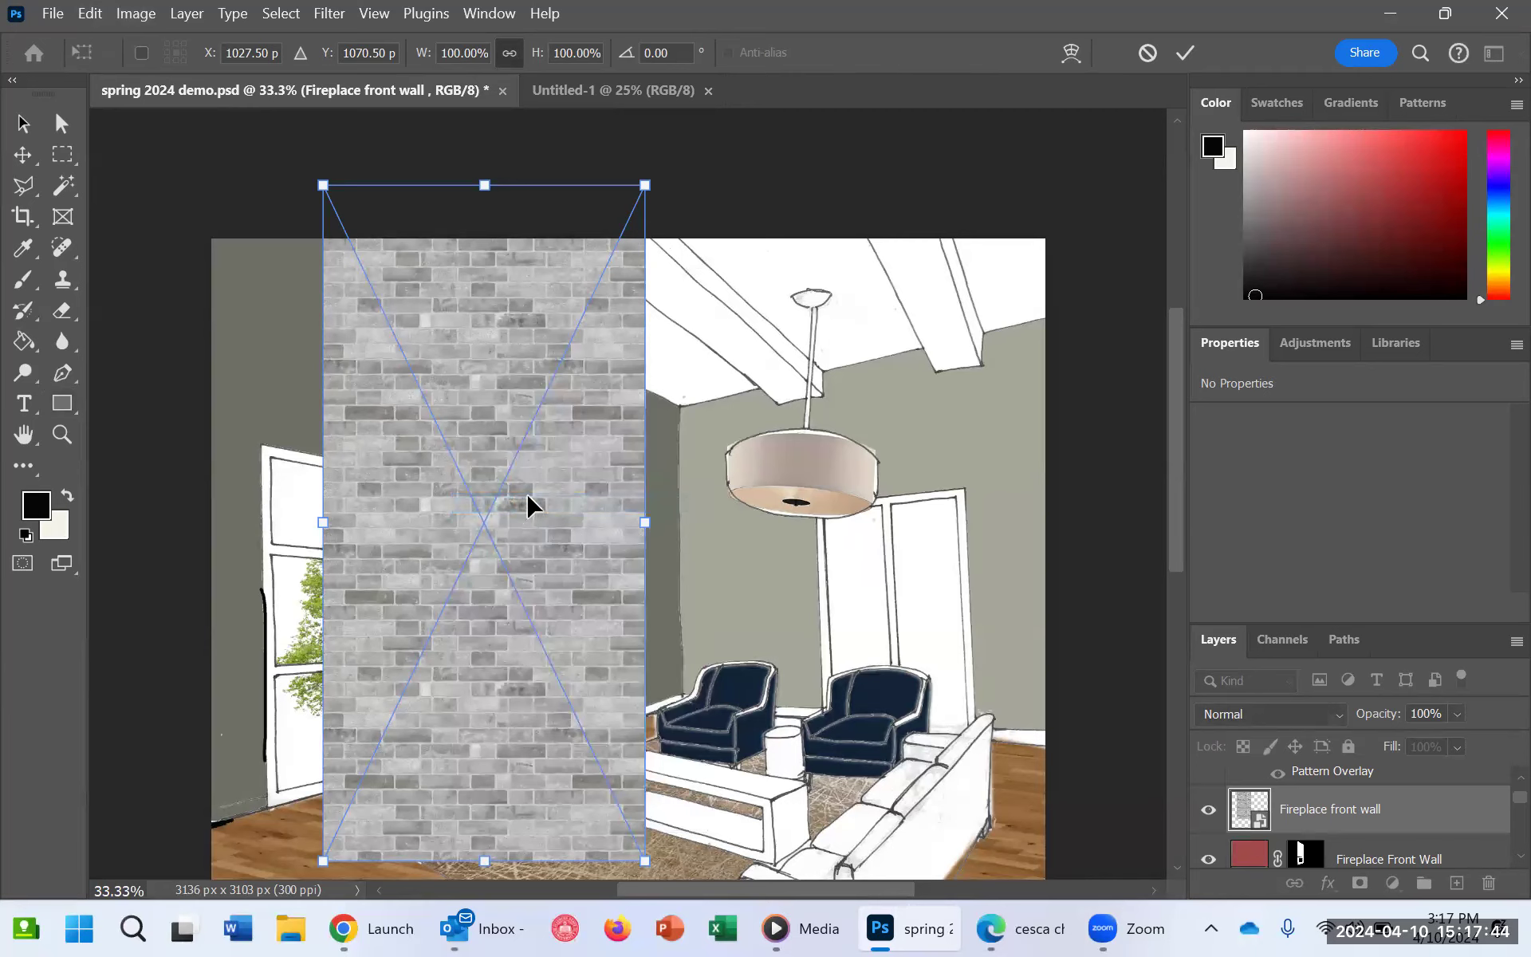
{"action": "left_click_drag", "start_coordinate": [646, 186], "coordinate": [610, 319]}
{"action": "left_click_drag", "start_coordinate": [646, 867], "coordinate": [618, 772]}
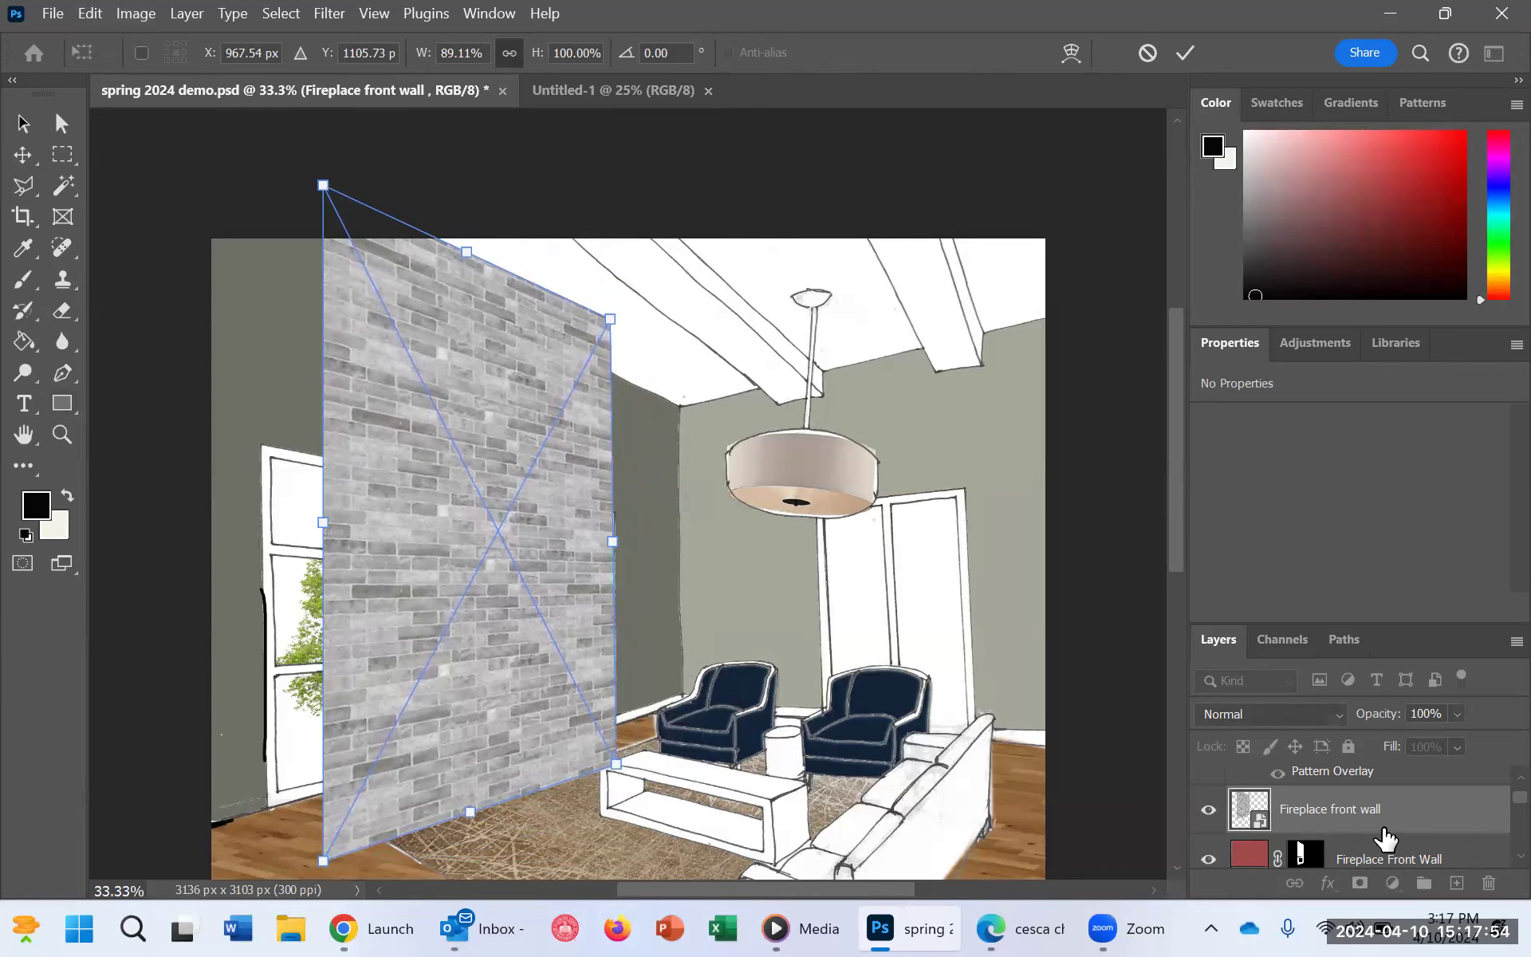
Step: Reduce the brick layer's opacity to 60% so the fireplace drawing shows through
{"action": "left_click", "coordinate": [1456, 713]}
{"action": "left_click", "coordinate": [1457, 712]}
{"action": "left_click_drag", "start_coordinate": [1459, 740], "coordinate": [1453, 740]}
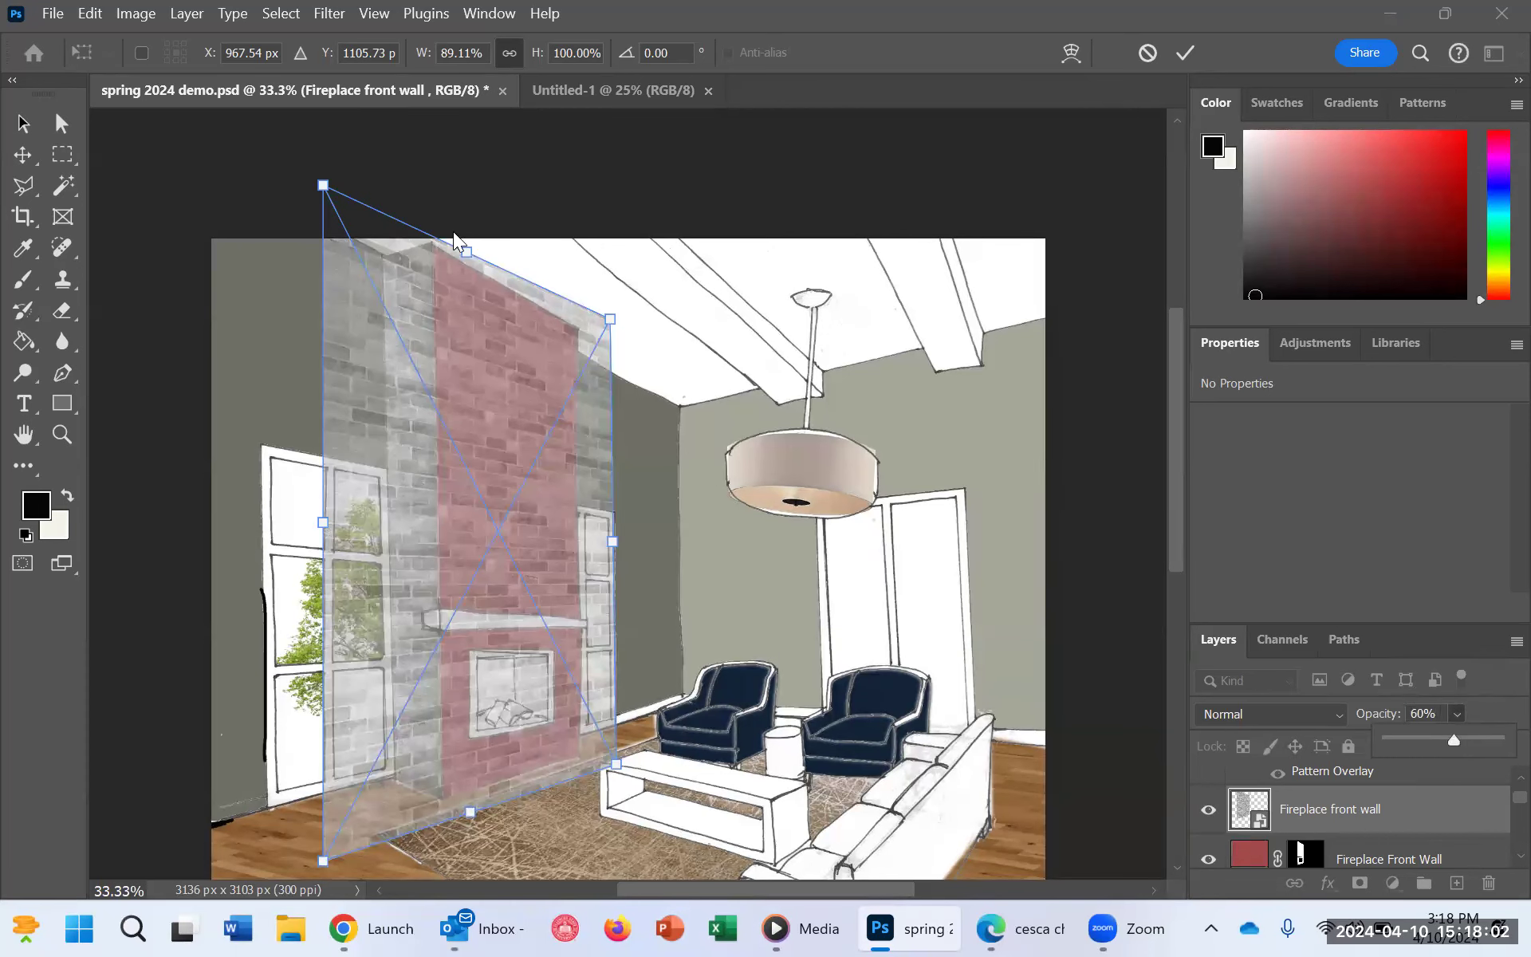
Step: Adjust the brick layer's two upper corners and shift the layer so the brick rows follow the fireplace front's perspective
{"action": "left_click_drag", "start_coordinate": [323, 185], "coordinate": [349, 194]}
{"action": "left_click_drag", "start_coordinate": [610, 320], "coordinate": [604, 343]}
{"action": "left_click_drag", "start_coordinate": [495, 511], "coordinate": [506, 500]}
{"action": "key", "text": "ctrl+plus"}
{"action": "scroll", "coordinate": [633, 613], "scroll_direction": "down", "scroll_amount": 3}
{"action": "scroll", "coordinate": [636, 603], "scroll_direction": "up", "scroll_amount": 4}
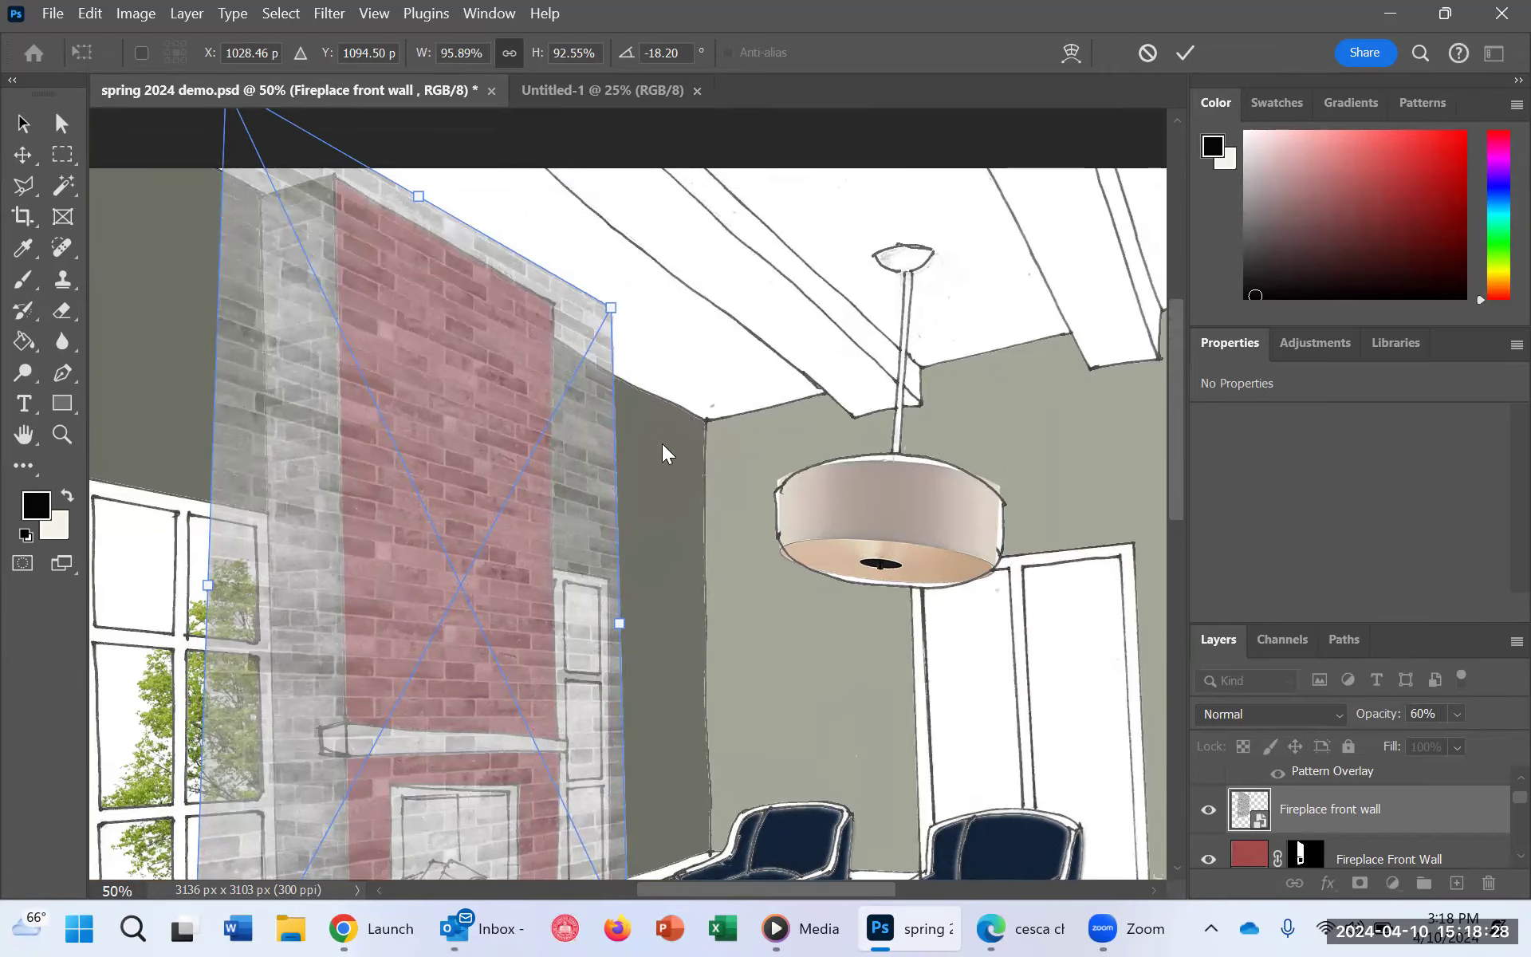
{"action": "scroll", "coordinate": [681, 448], "scroll_direction": "down", "scroll_amount": 2}
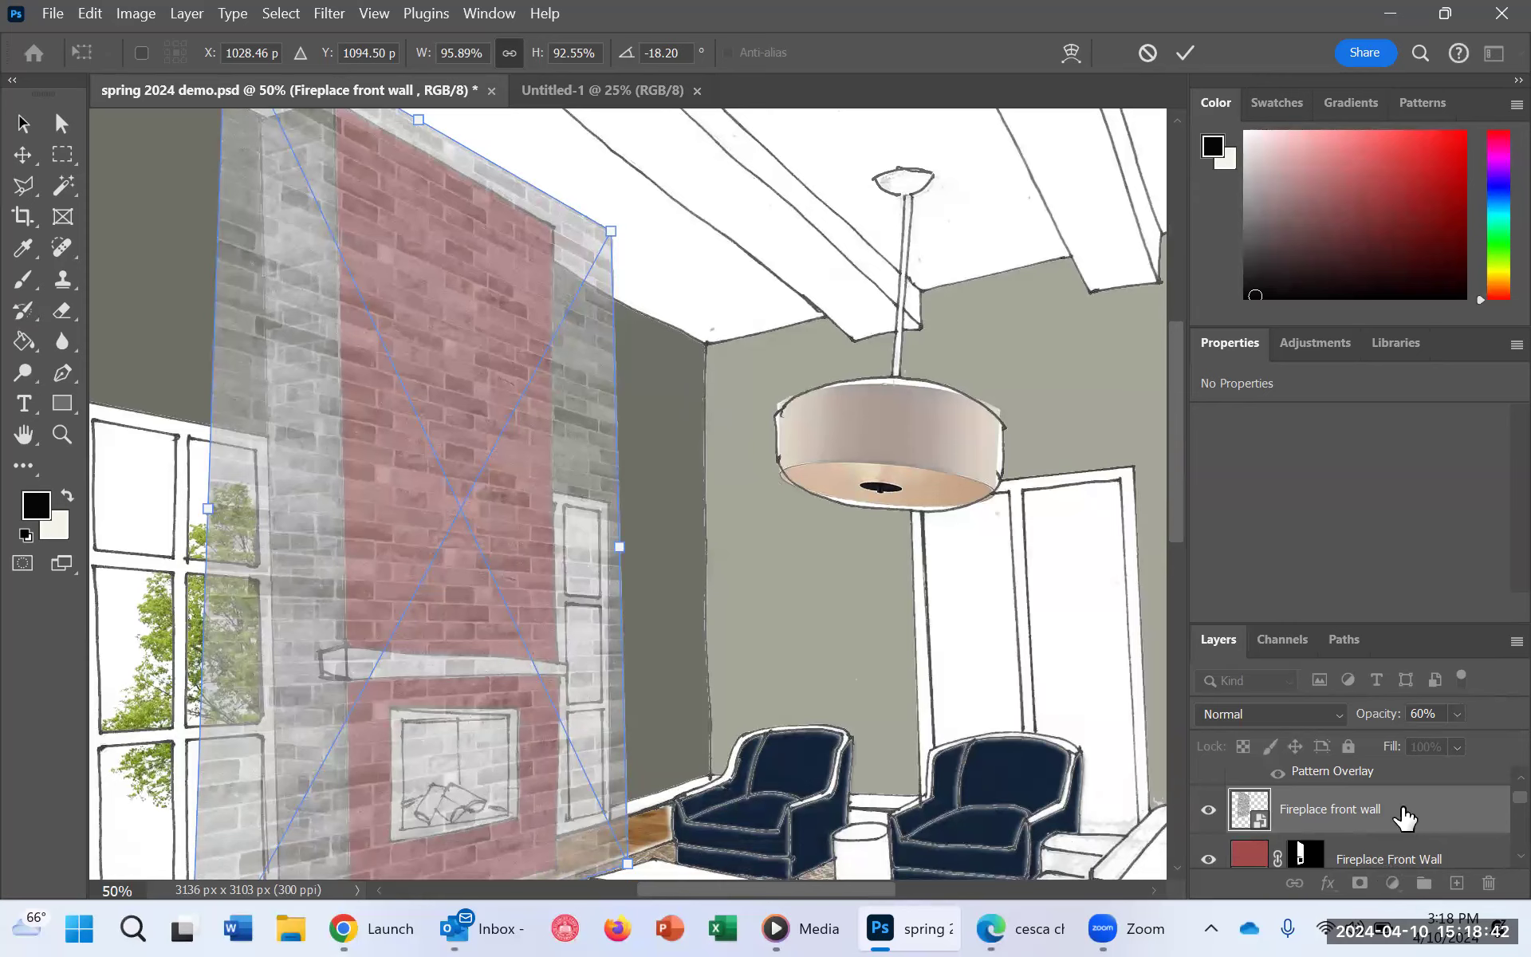
Step: Restore the brick layer's opacity to 100% and clip it to the red "Fireplace Front Wall" color fill layer
{"action": "left_click", "coordinate": [1457, 716]}
{"action": "left_click_drag", "start_coordinate": [1474, 739], "coordinate": [1496, 749]}
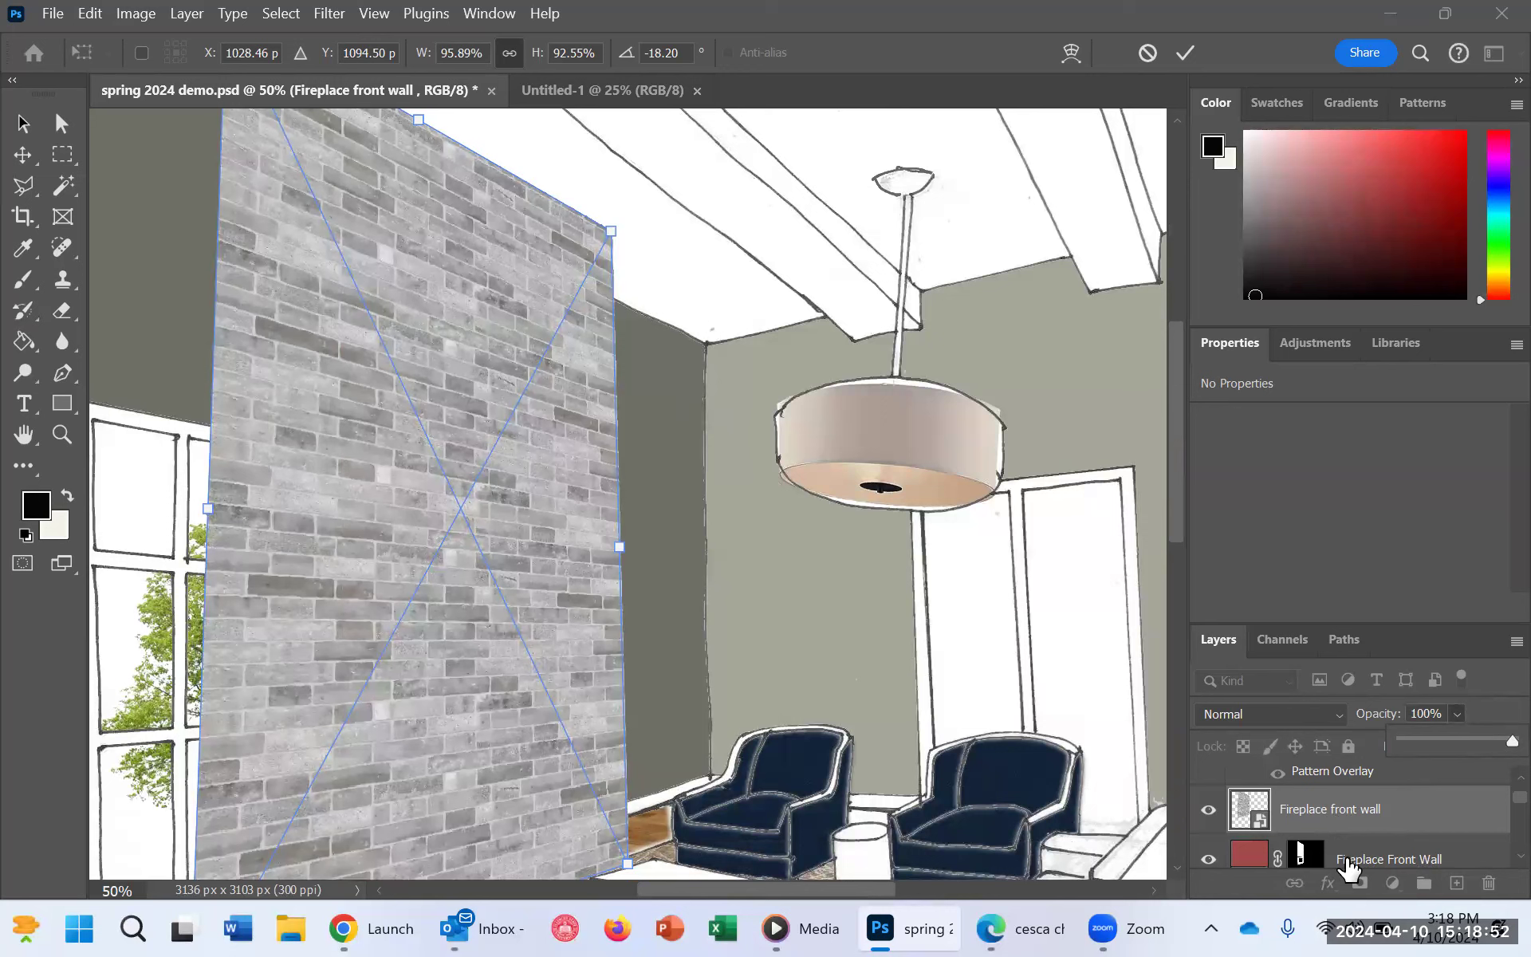
{"action": "mouse_move", "coordinate": [1382, 819]}
{"action": "left_mouse_down"}
{"action": "mouse_move", "coordinate": [1367, 837]}
{"action": "mouse_move", "coordinate": [1360, 824]}
{"action": "left_mouse_up"}
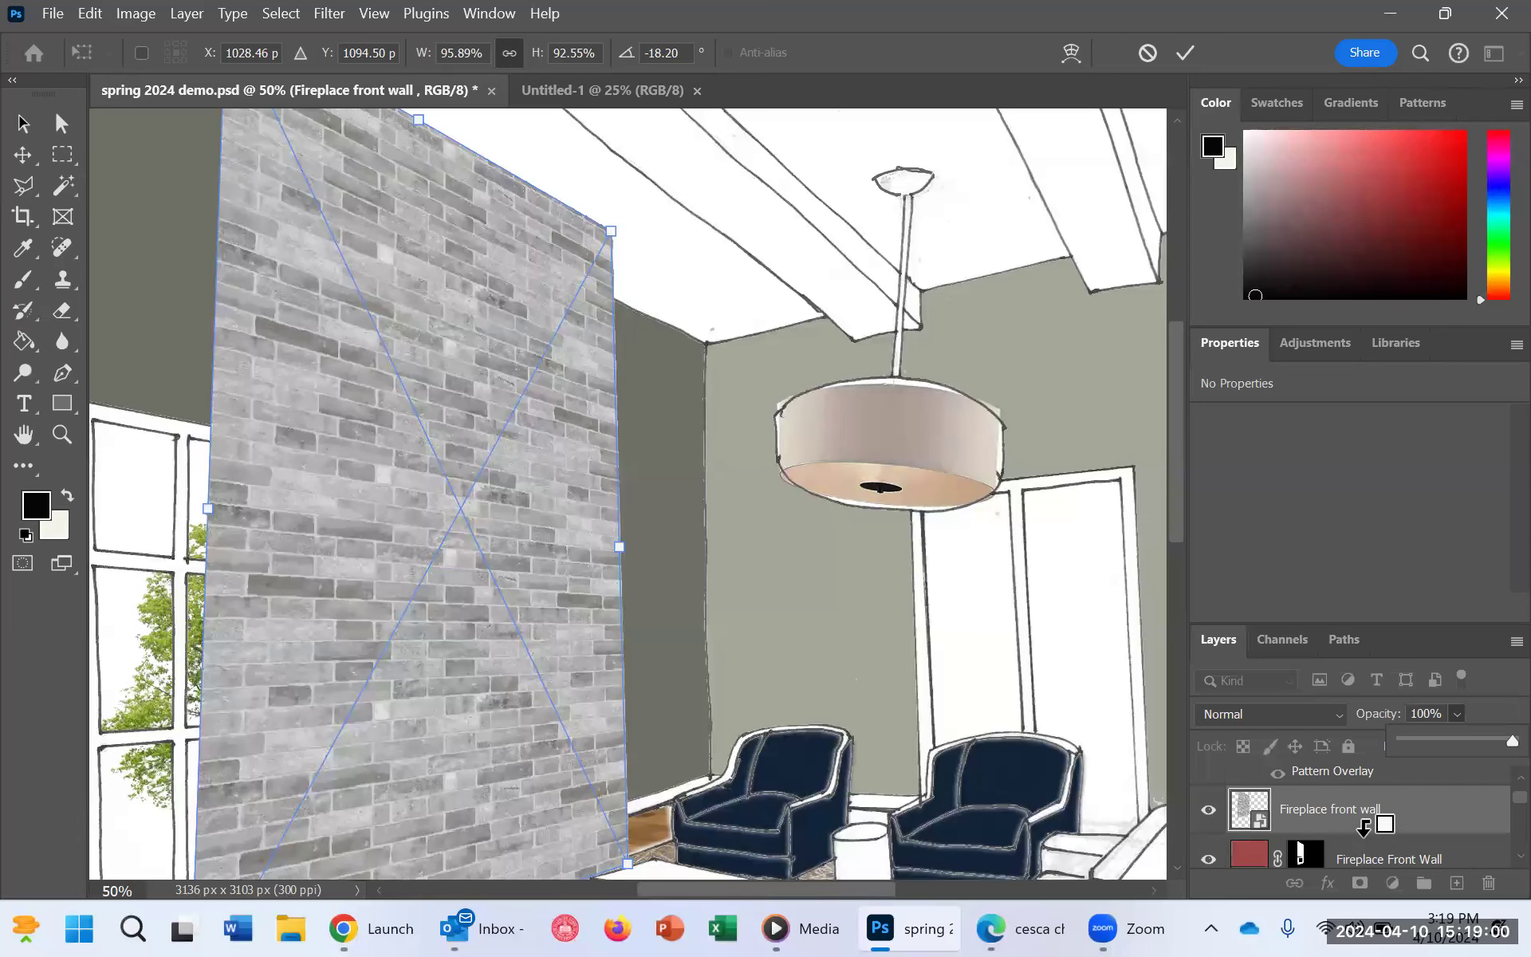
{"action": "left_click", "coordinate": [1364, 828], "text": "alt"}
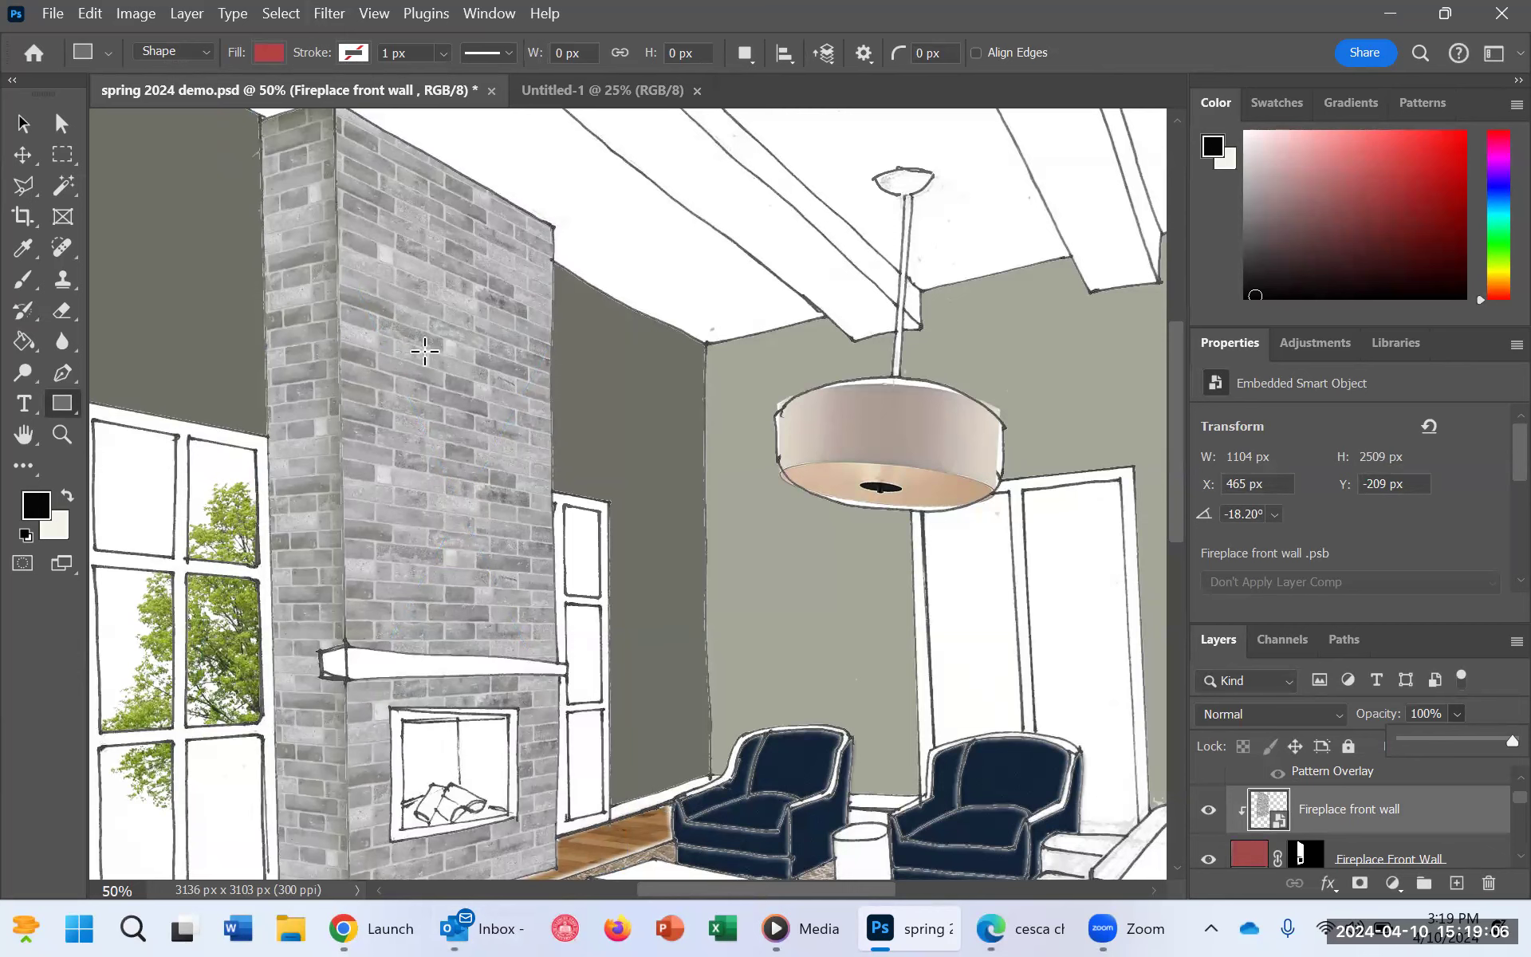
{"action": "scroll", "coordinate": [431, 367], "scroll_direction": "down", "scroll_amount": 1}
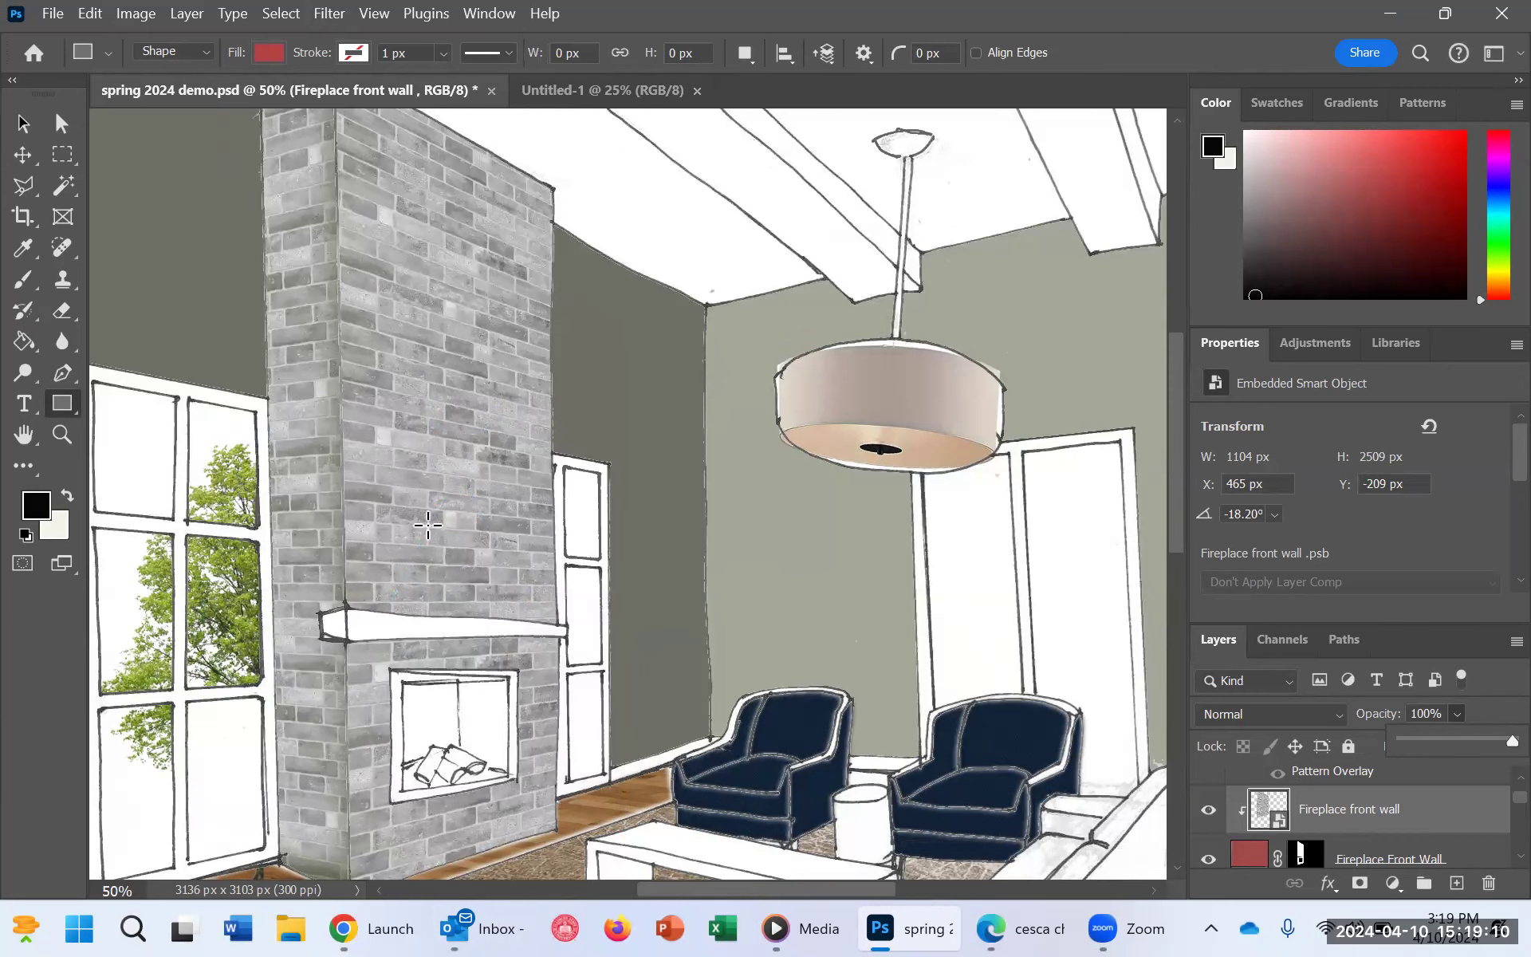
{"action": "scroll", "coordinate": [486, 367], "scroll_direction": "up", "scroll_amount": 1}
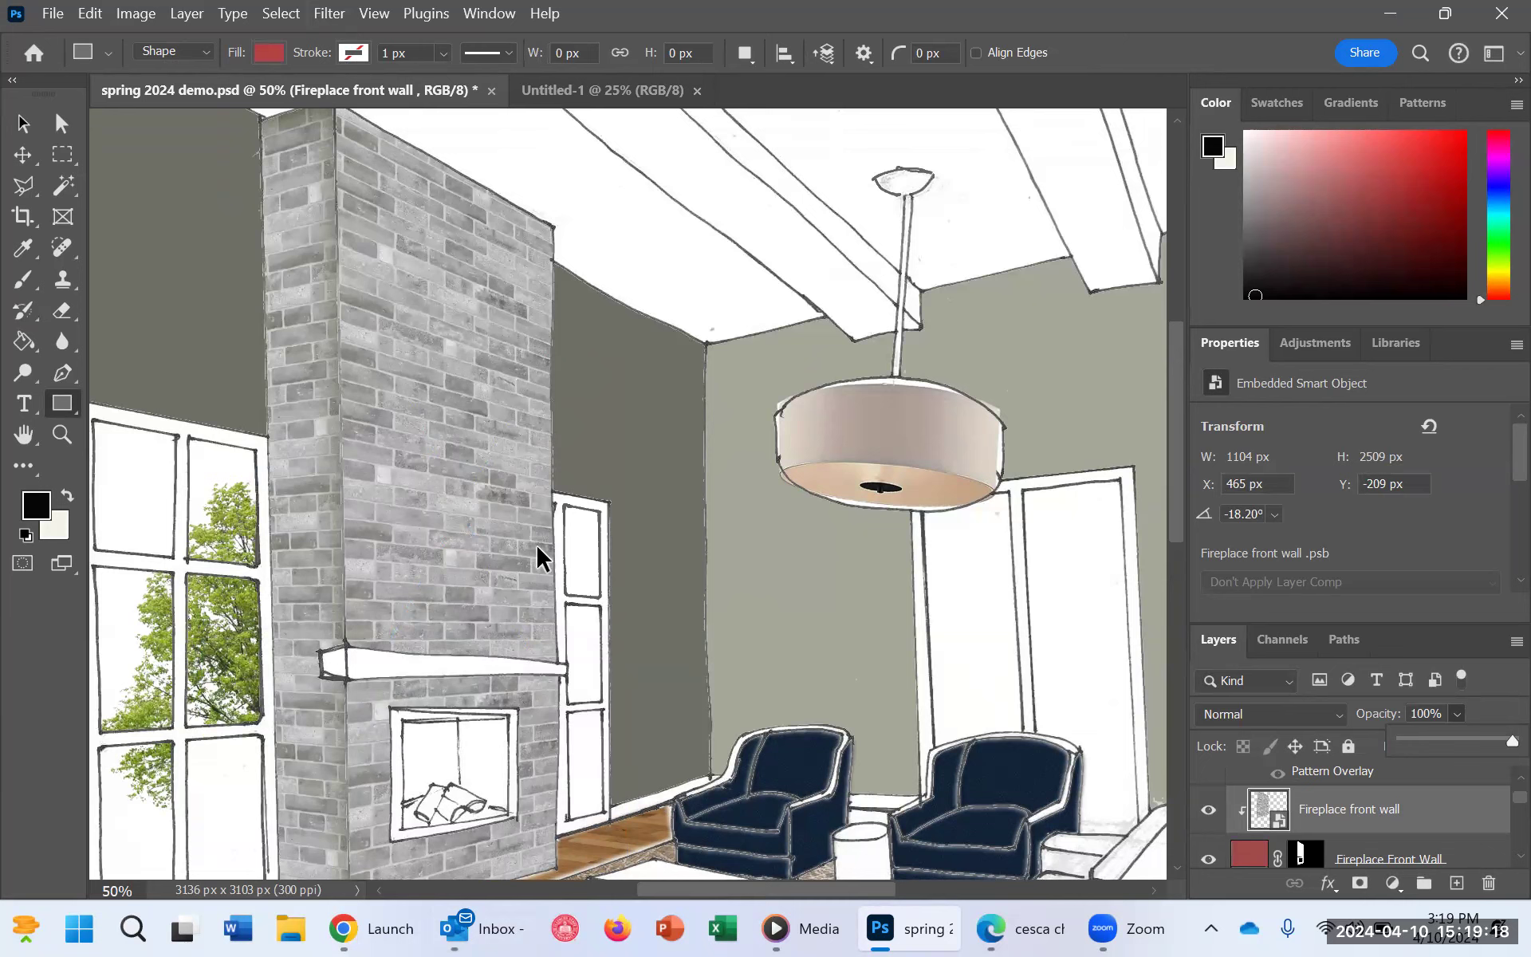
Step: Try to refine the clipped brick layer's perspective with Free Transform and Distort, moving its upper corners and right edge slightly outward
{"action": "key", "text": "ctrl+t"}
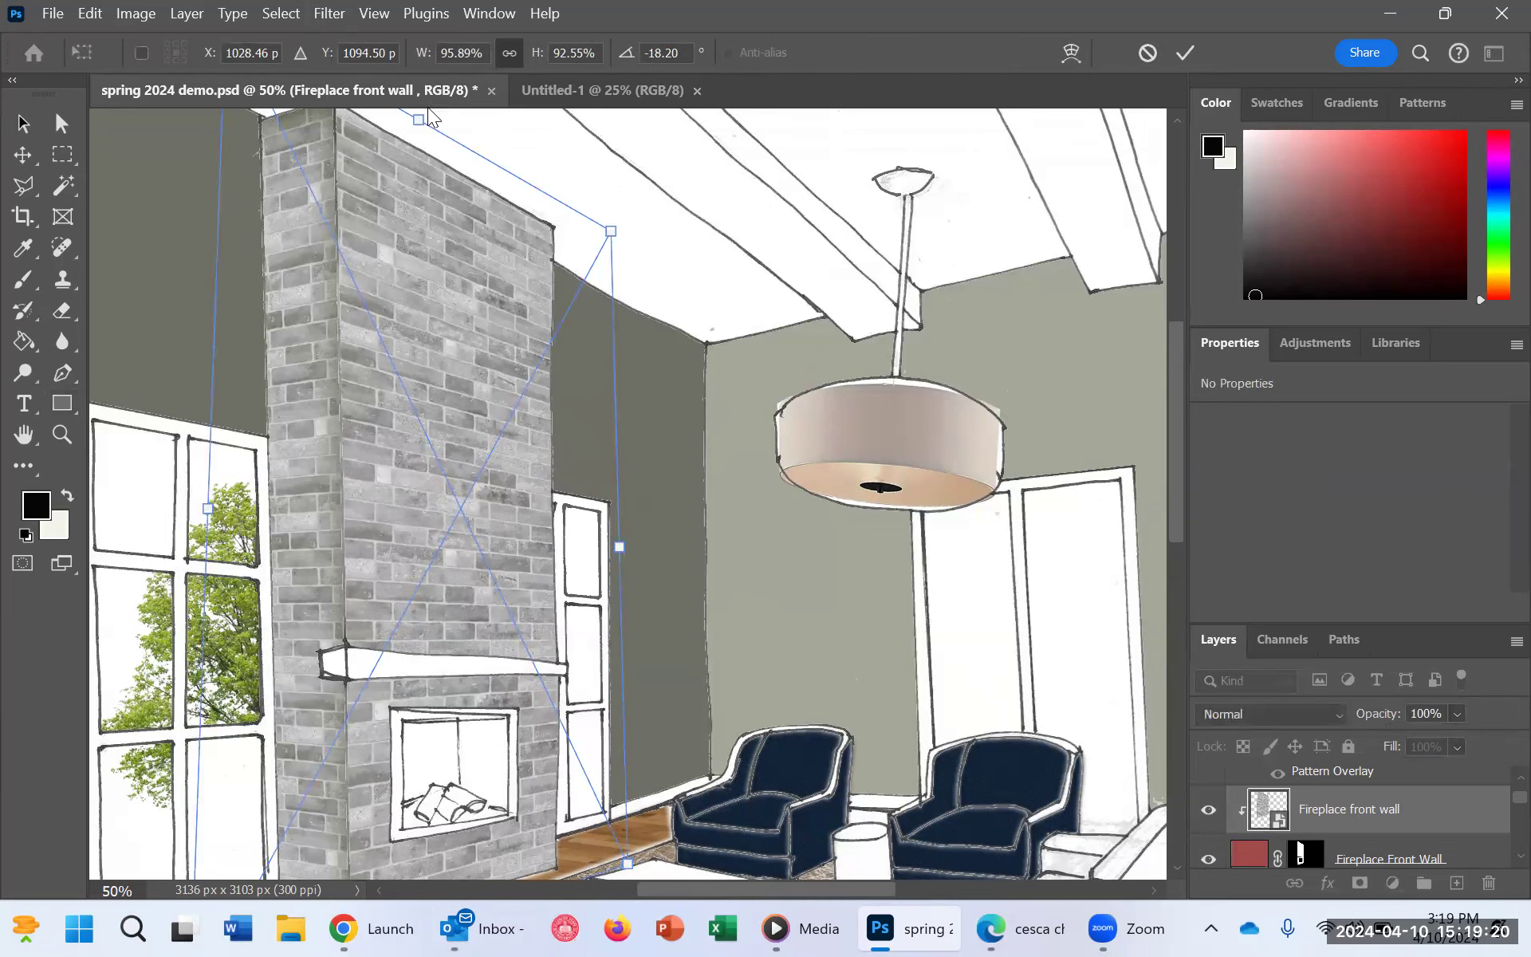
{"action": "left_click_drag", "start_coordinate": [428, 111], "coordinate": [423, 110]}
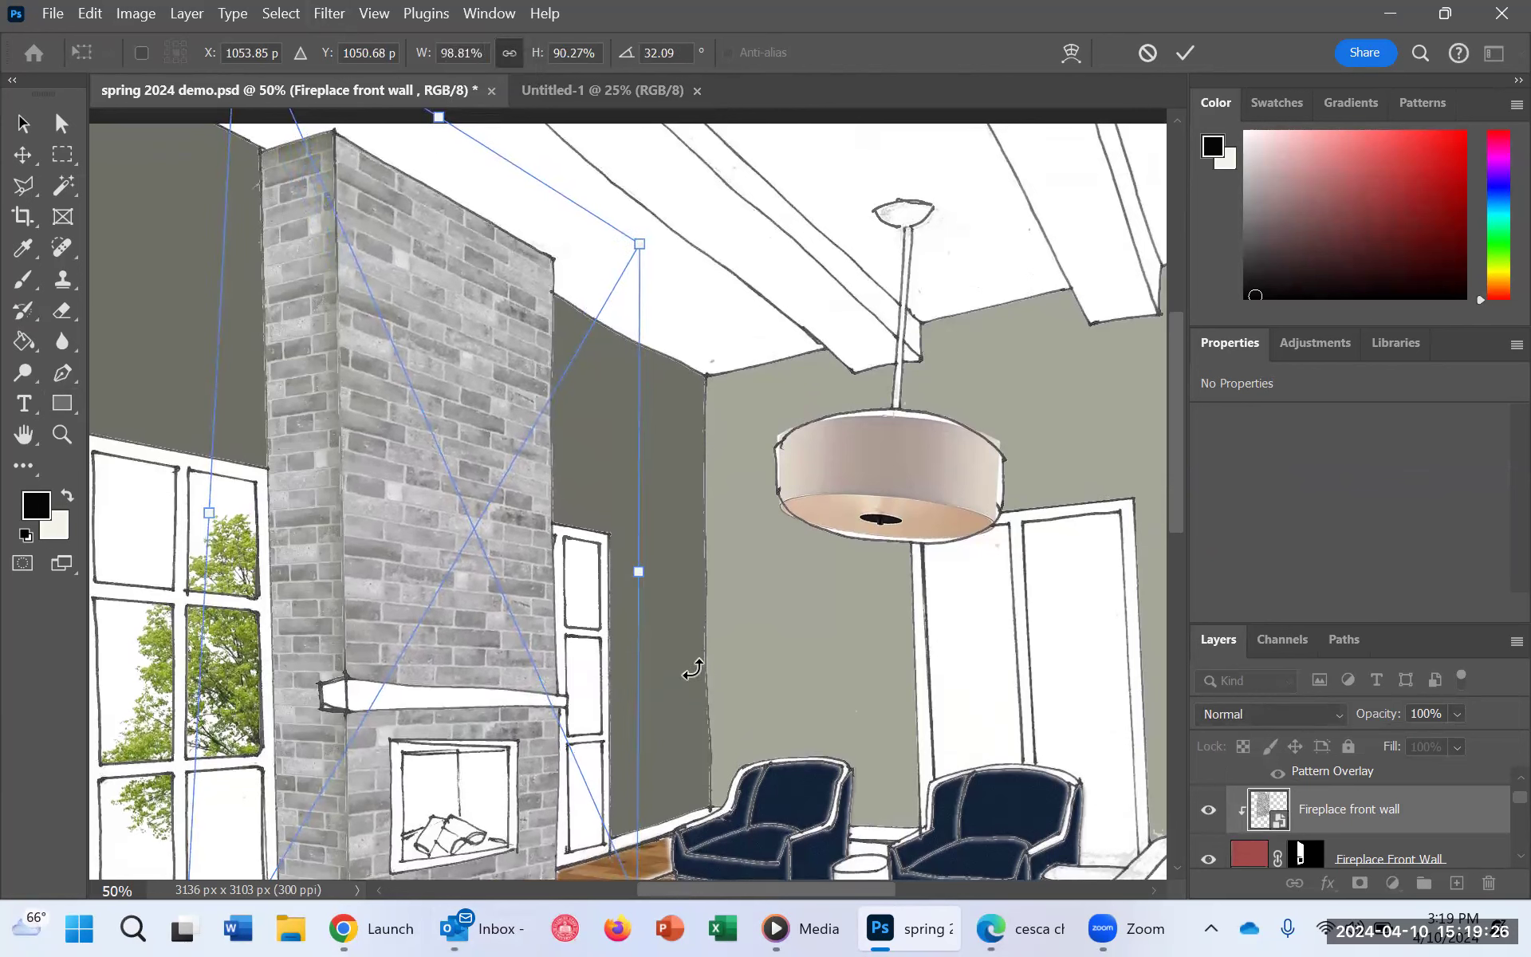
{"action": "left_click_drag", "start_coordinate": [643, 575], "coordinate": [661, 577]}
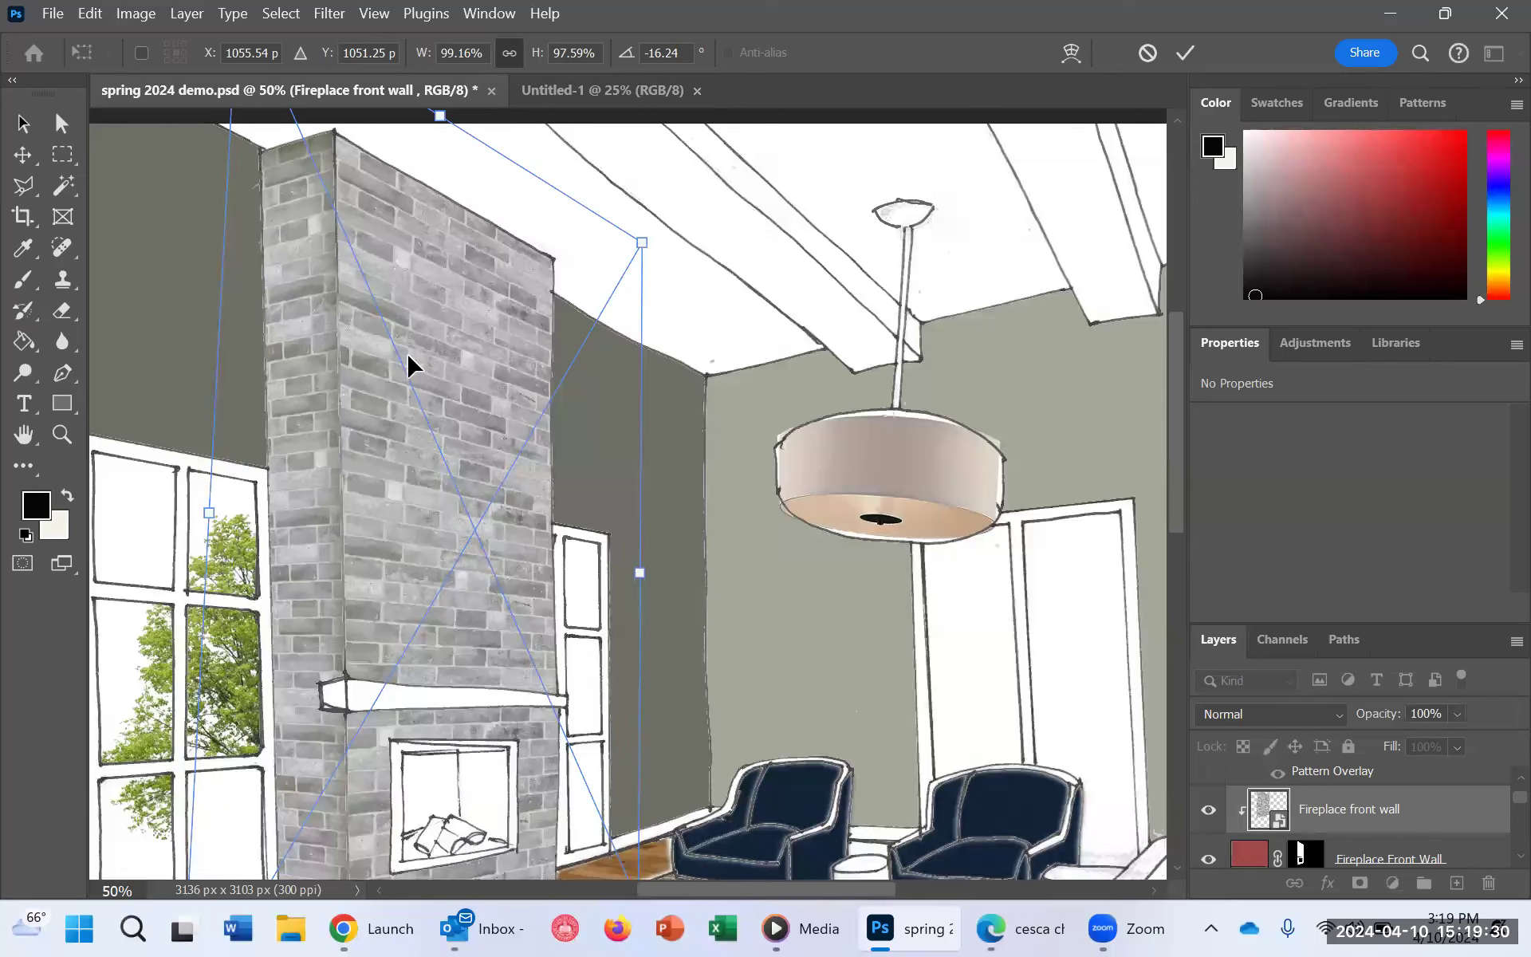
{"action": "right_click", "coordinate": [407, 355]}
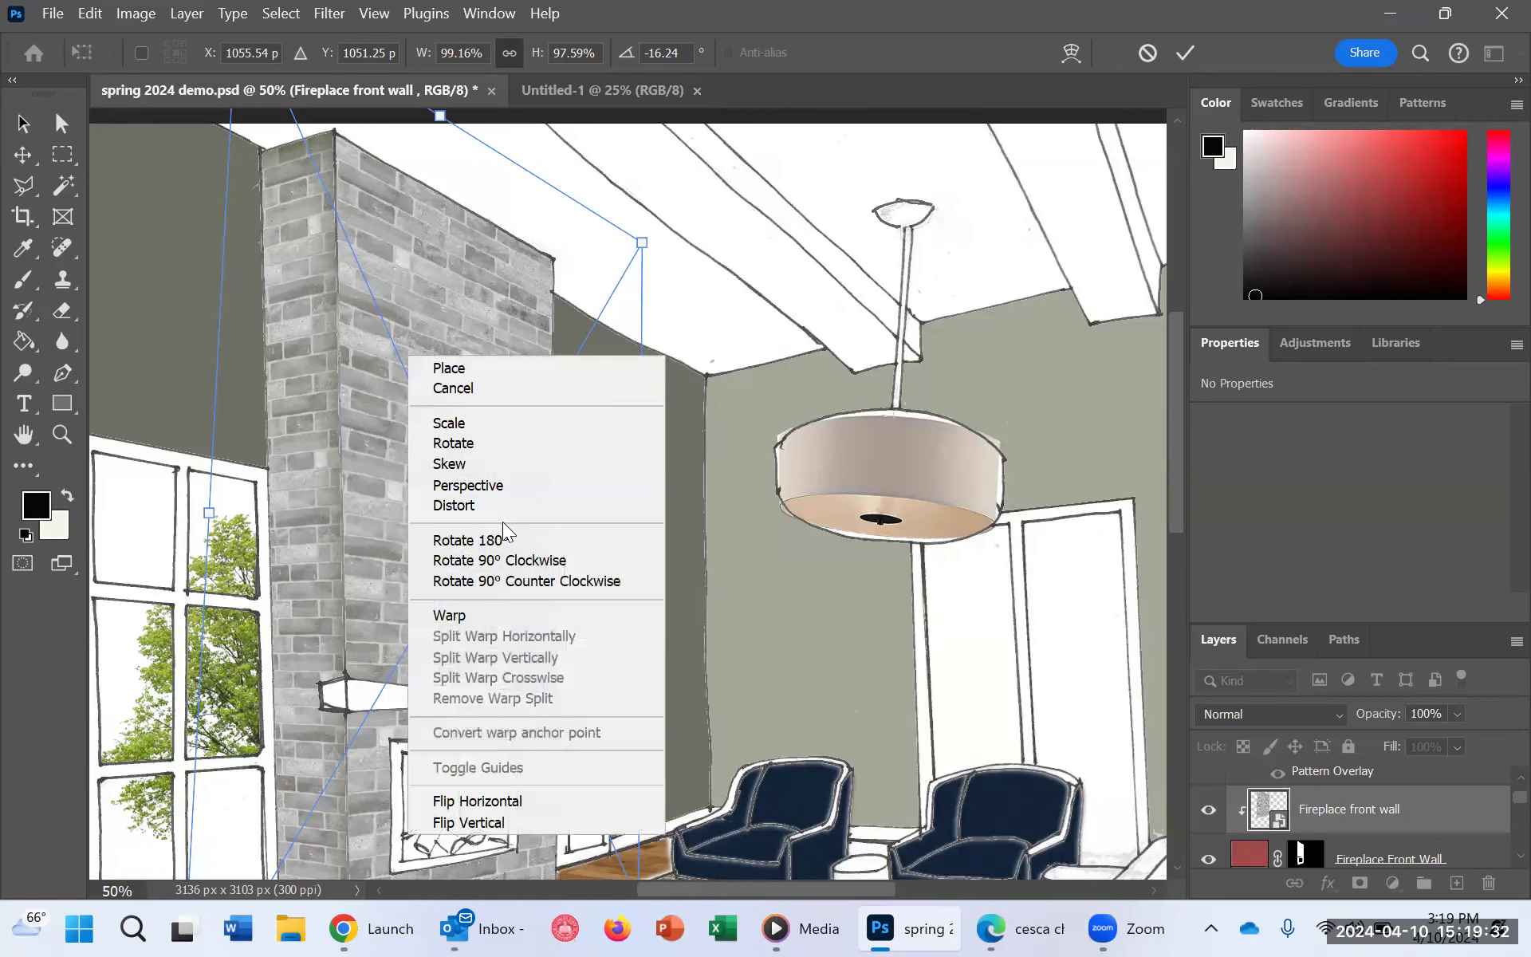
{"action": "left_click", "coordinate": [471, 505]}
{"action": "mouse_move", "coordinate": [643, 242]}
{"action": "left_mouse_down"}
{"action": "mouse_move", "coordinate": [643, 266]}
{"action": "mouse_move", "coordinate": [645, 243]}
{"action": "left_mouse_up"}
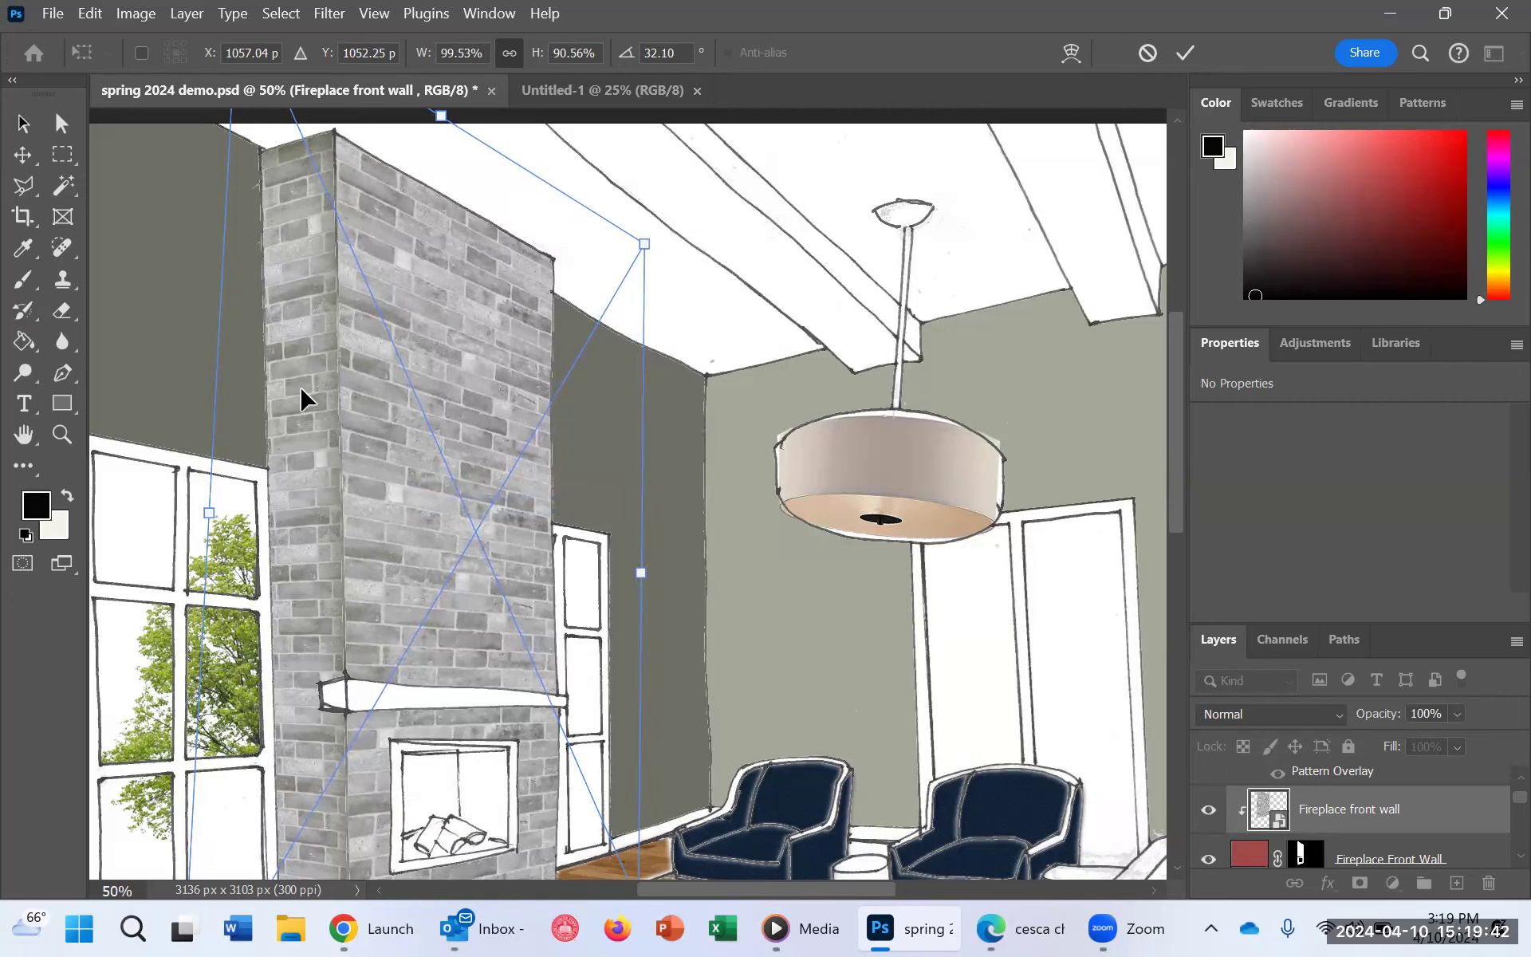
{"action": "scroll", "coordinate": [326, 300], "scroll_direction": "down", "scroll_amount": 1}
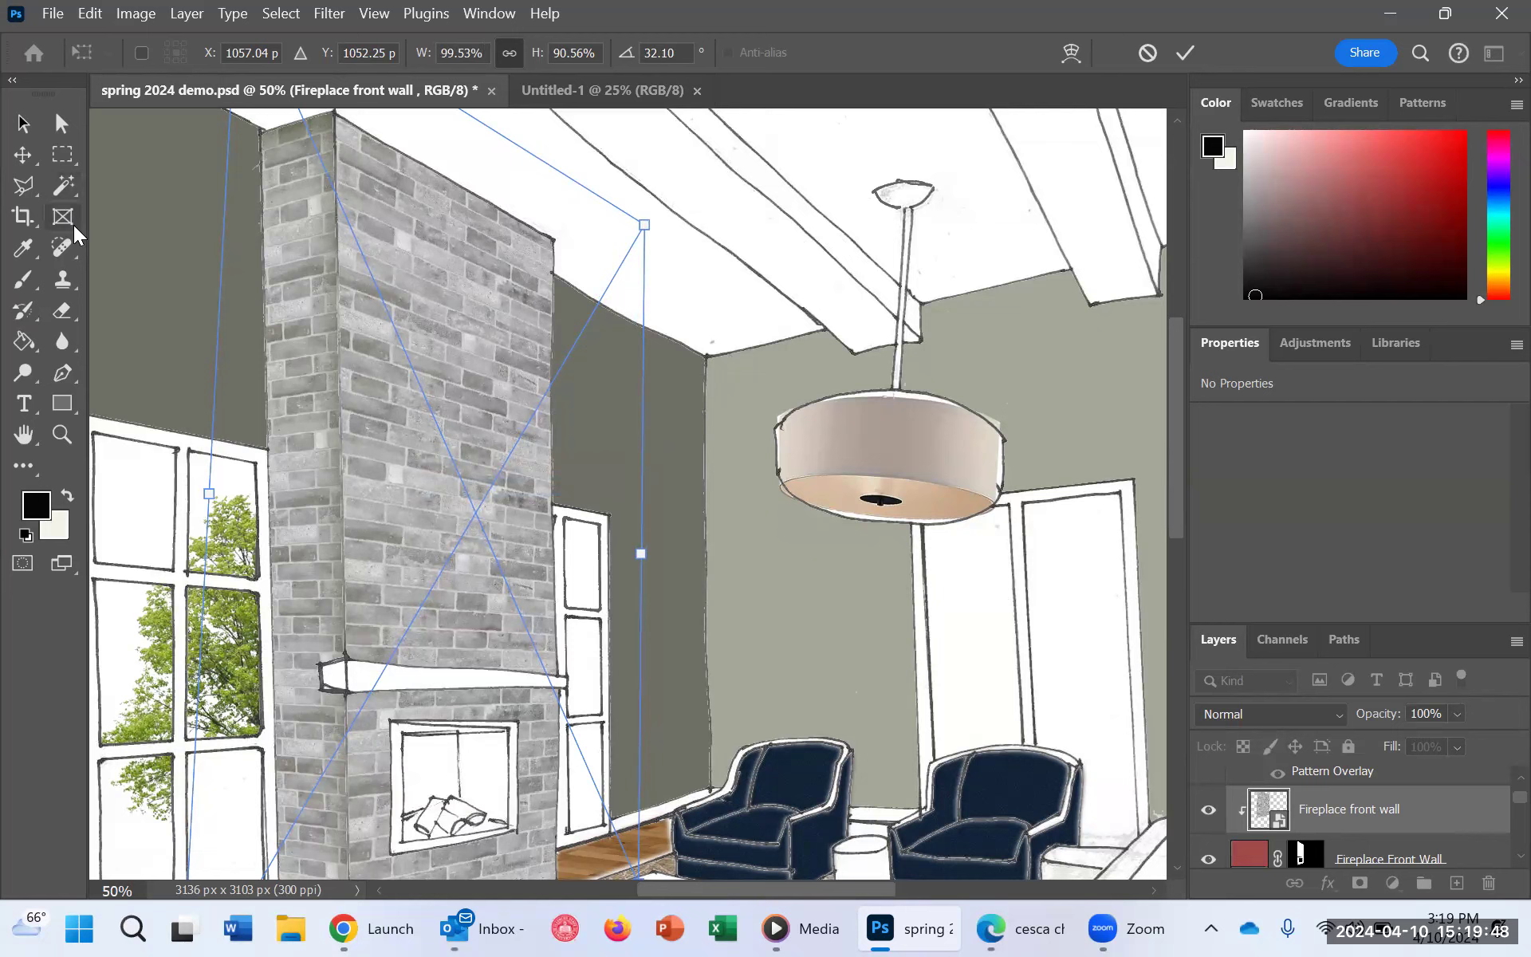
{"action": "key", "text": "Return"}
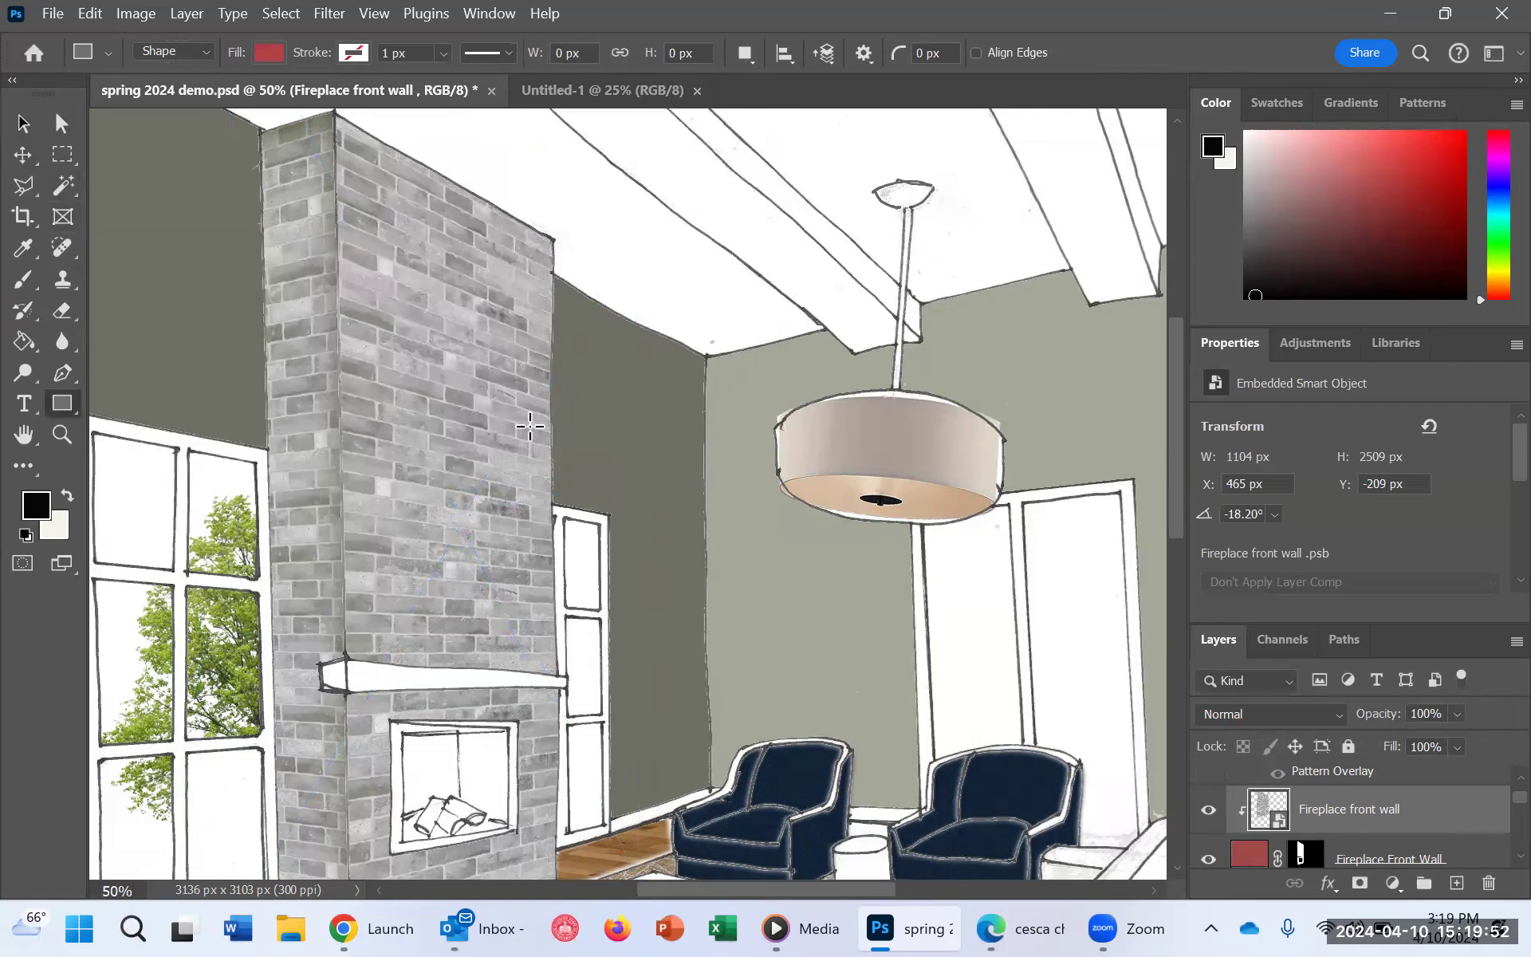
{"action": "scroll", "coordinate": [554, 516], "scroll_direction": "down", "scroll_amount": 1}
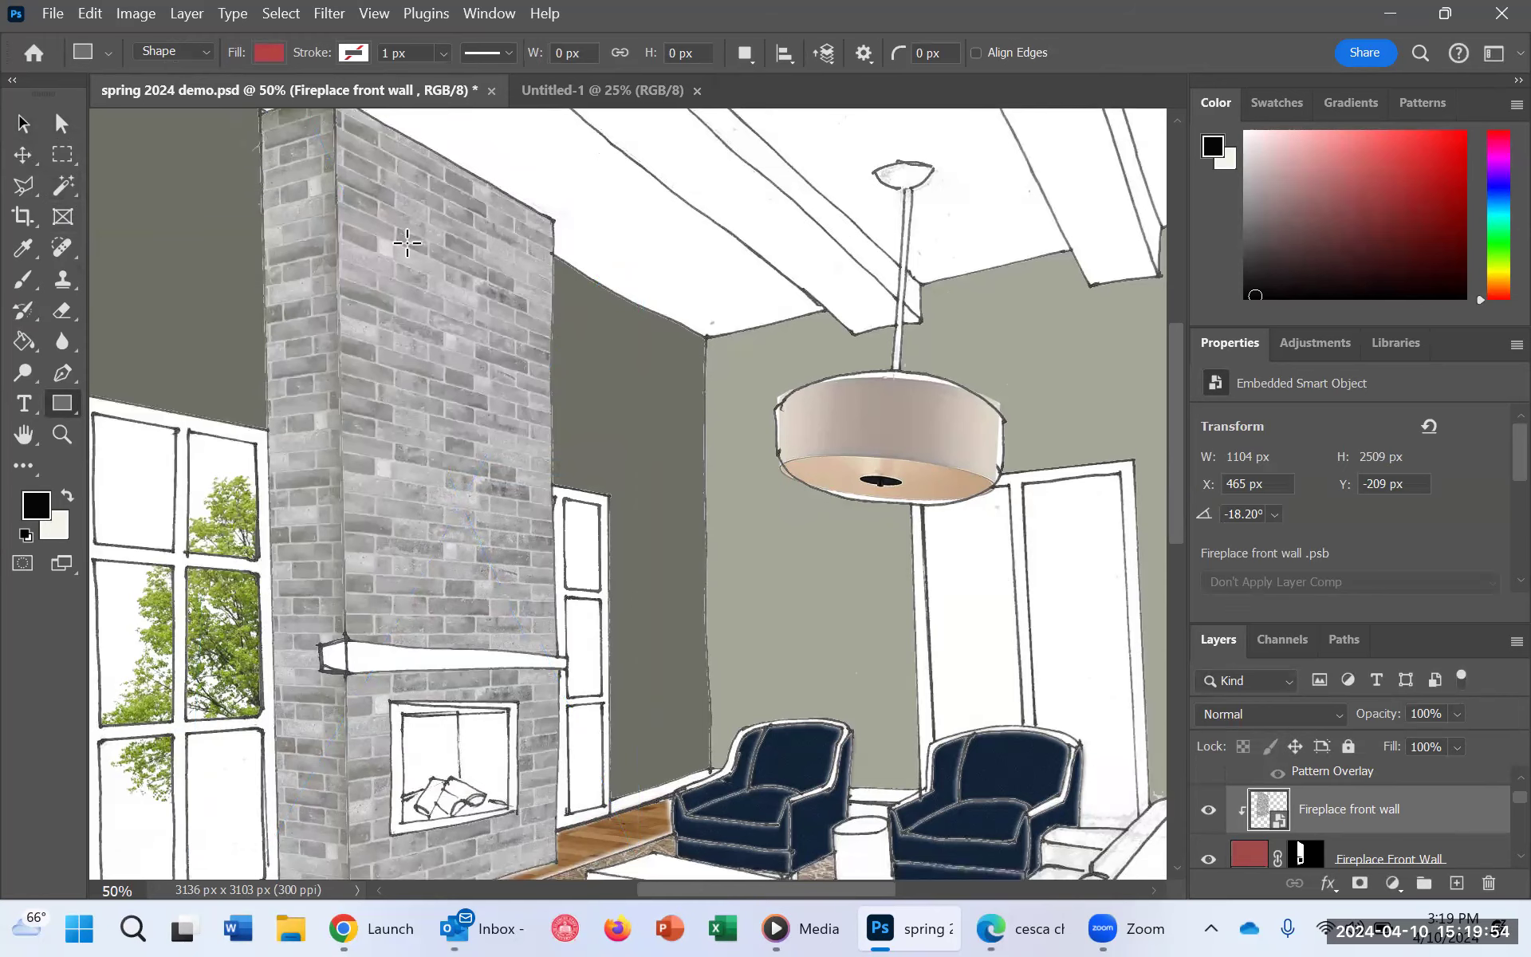
{"action": "scroll", "coordinate": [407, 239], "scroll_direction": "up", "scroll_amount": 3}
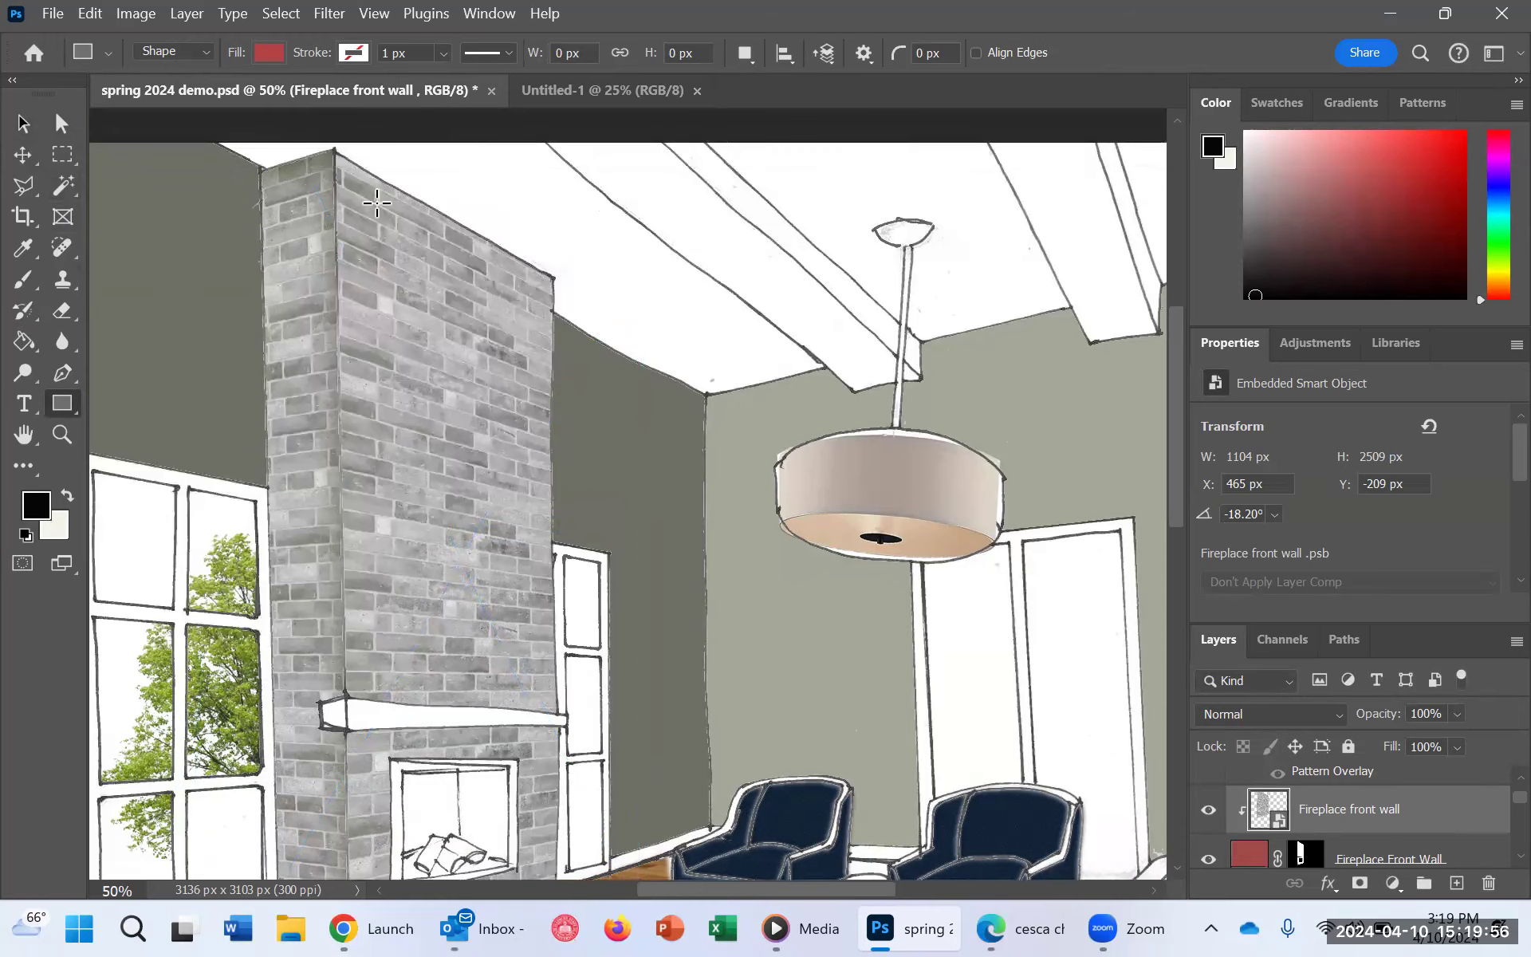
{"action": "scroll", "coordinate": [355, 555], "scroll_direction": "down", "scroll_amount": 2}
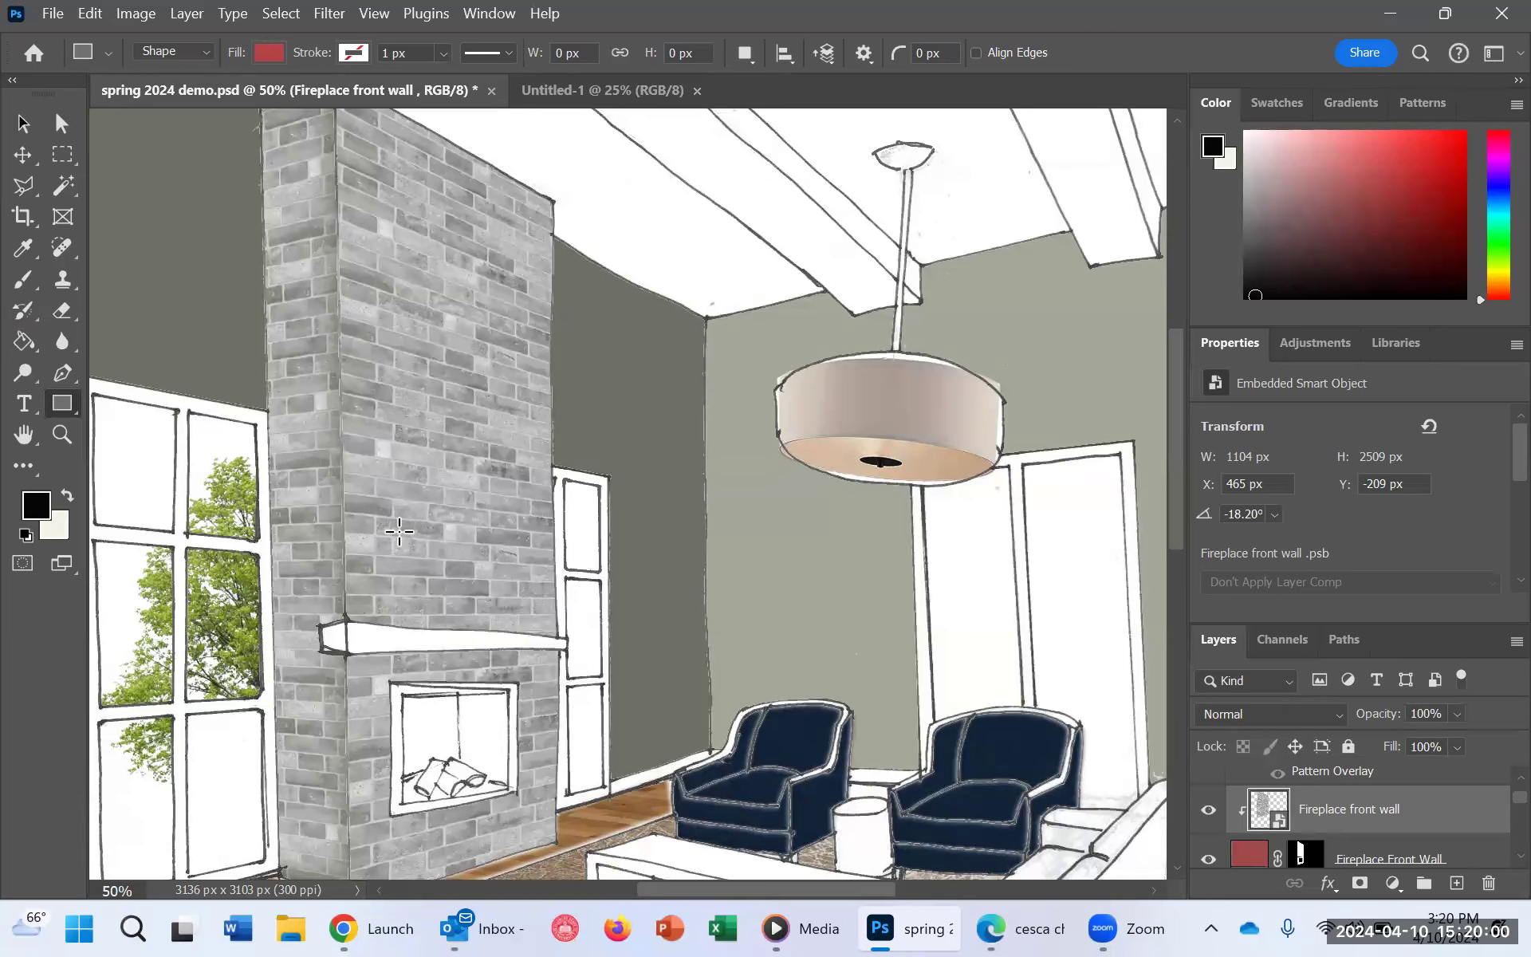
{"action": "scroll", "coordinate": [406, 532], "scroll_direction": "down", "scroll_amount": 2}
{"action": "scroll", "coordinate": [406, 533], "scroll_direction": "down", "scroll_amount": 1}
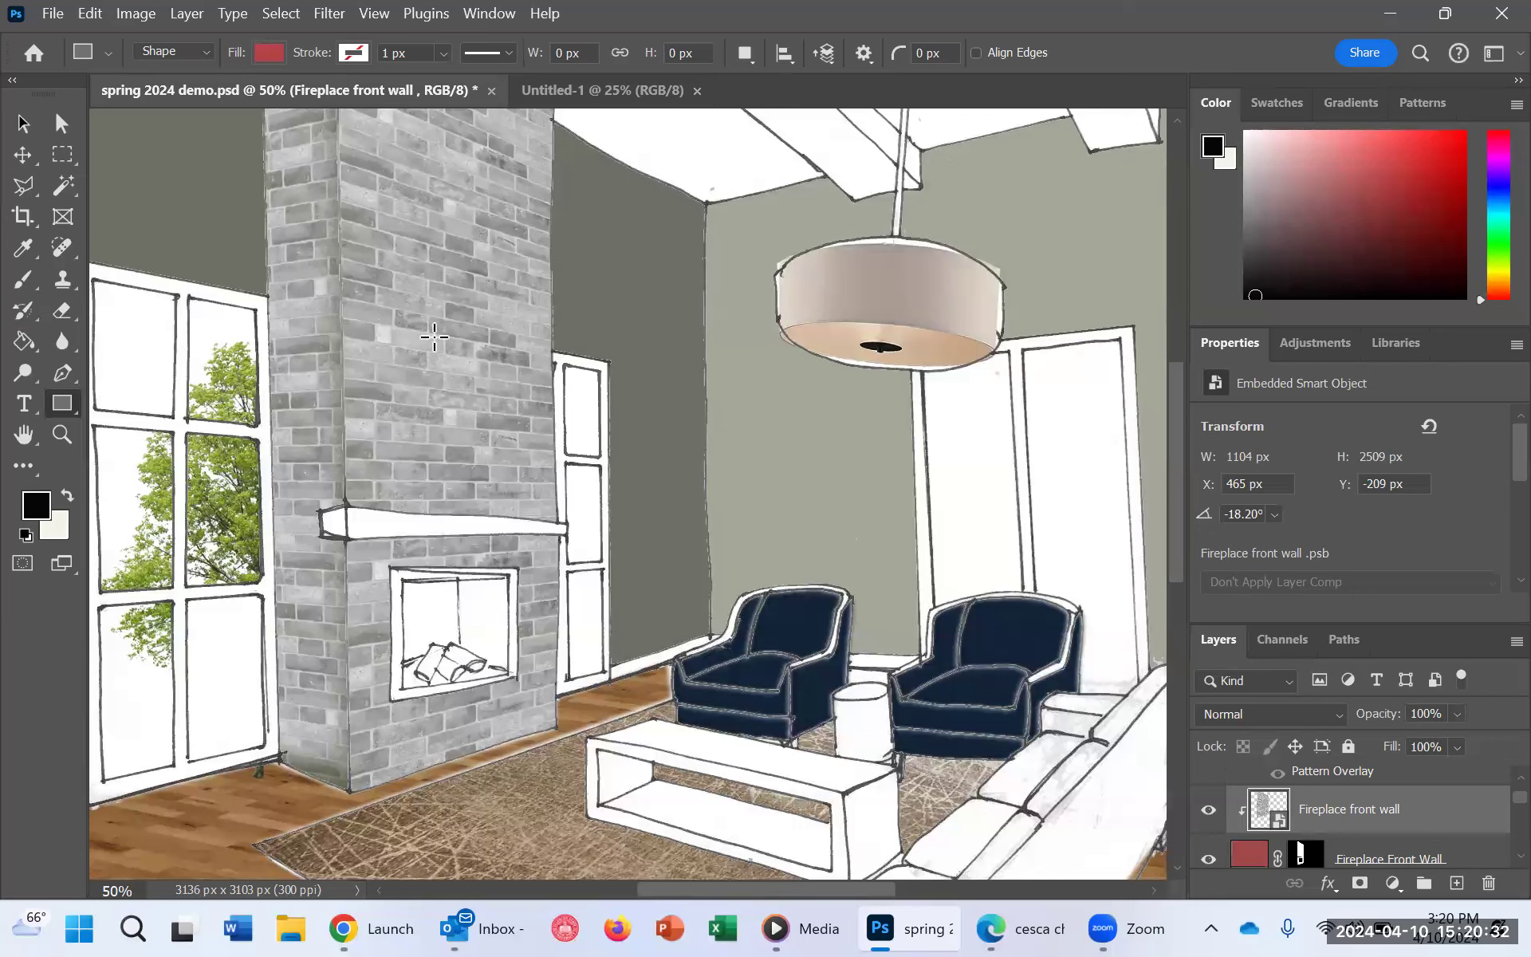
{"action": "scroll", "coordinate": [534, 592], "scroll_direction": "down", "scroll_amount": 3}
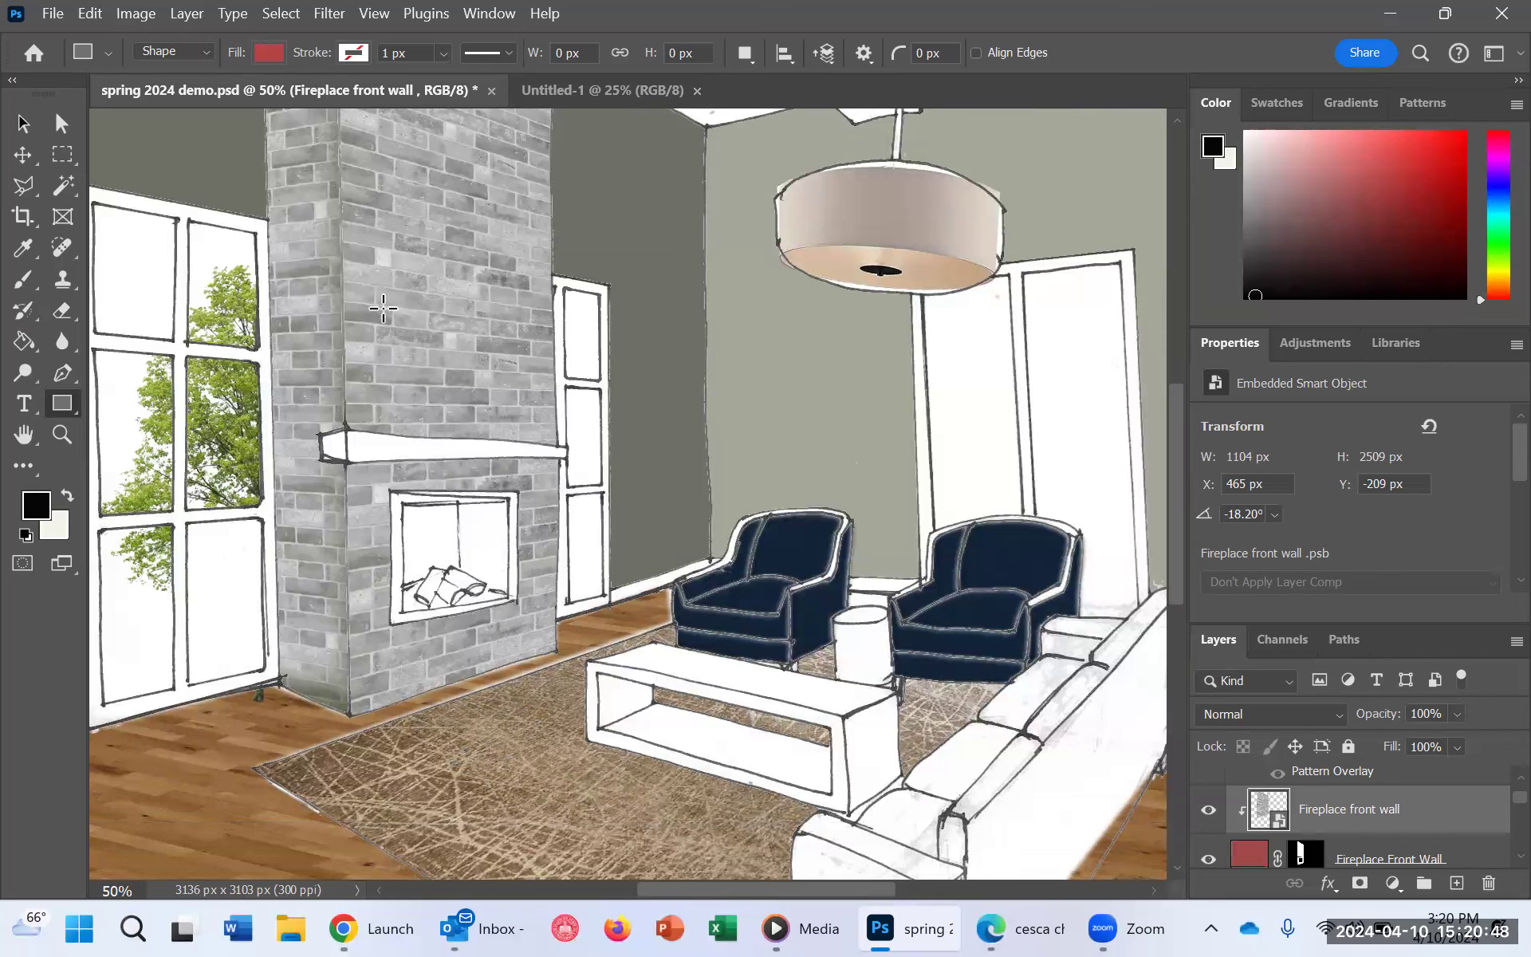
Step: On the working copy layer, select all six panes of the large window beside the fireplace with the Magic Wand
{"action": "left_click", "coordinate": [62, 186]}
{"action": "scroll", "coordinate": [1348, 814], "scroll_direction": "down", "scroll_amount": 10}
{"action": "left_click_drag", "start_coordinate": [1340, 814], "coordinate": [1330, 758]}
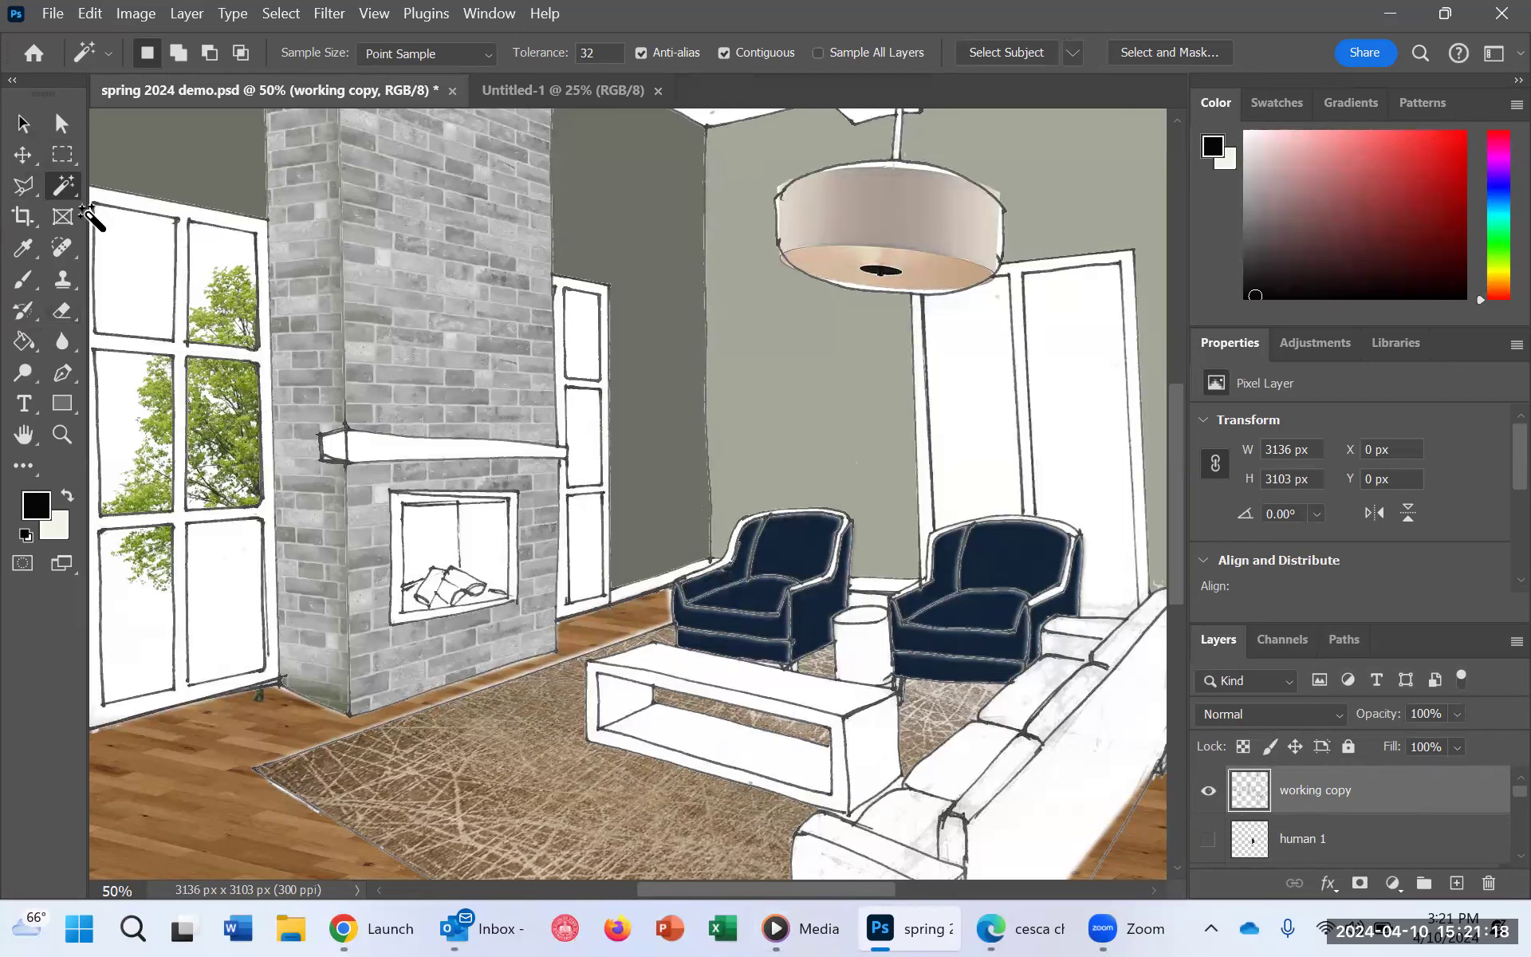
{"action": "left_click", "coordinate": [146, 280]}
{"action": "left_click", "coordinate": [227, 283], "text": "shift"}
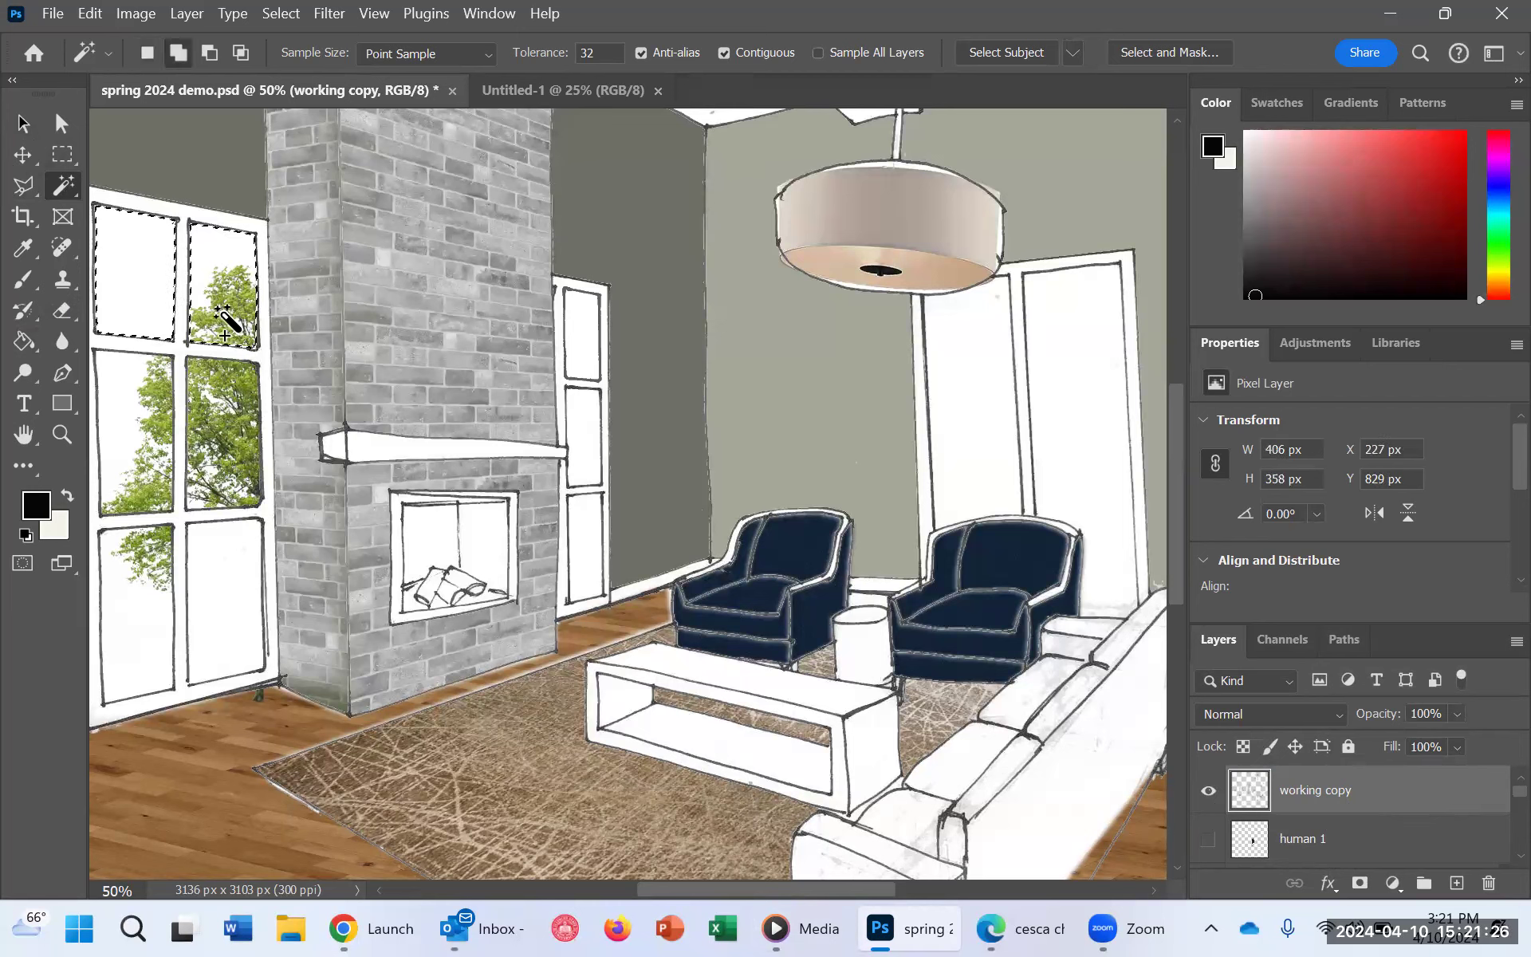
{"action": "left_click", "coordinate": [148, 430], "text": "shift"}
{"action": "left_click", "coordinate": [209, 418], "text": "shift"}
{"action": "left_click", "coordinate": [237, 606], "text": "shift"}
{"action": "left_click", "coordinate": [129, 608], "text": "shift"}
{"action": "key", "text": "ctrl+z"}
{"action": "key", "text": "ctrl+z"}
{"action": "left_click", "coordinate": [144, 607], "text": "shift"}
Step: Add the three panes of the narrow window and the two tall panes of the far-wall window to the selection
{"action": "left_click", "coordinate": [579, 350], "text": "shift"}
{"action": "left_click", "coordinate": [584, 434], "text": "shift"}
{"action": "left_click", "coordinate": [590, 536], "text": "shift"}
{"action": "left_click", "coordinate": [973, 404], "text": "shift"}
{"action": "left_click", "coordinate": [1101, 403], "text": "shift"}
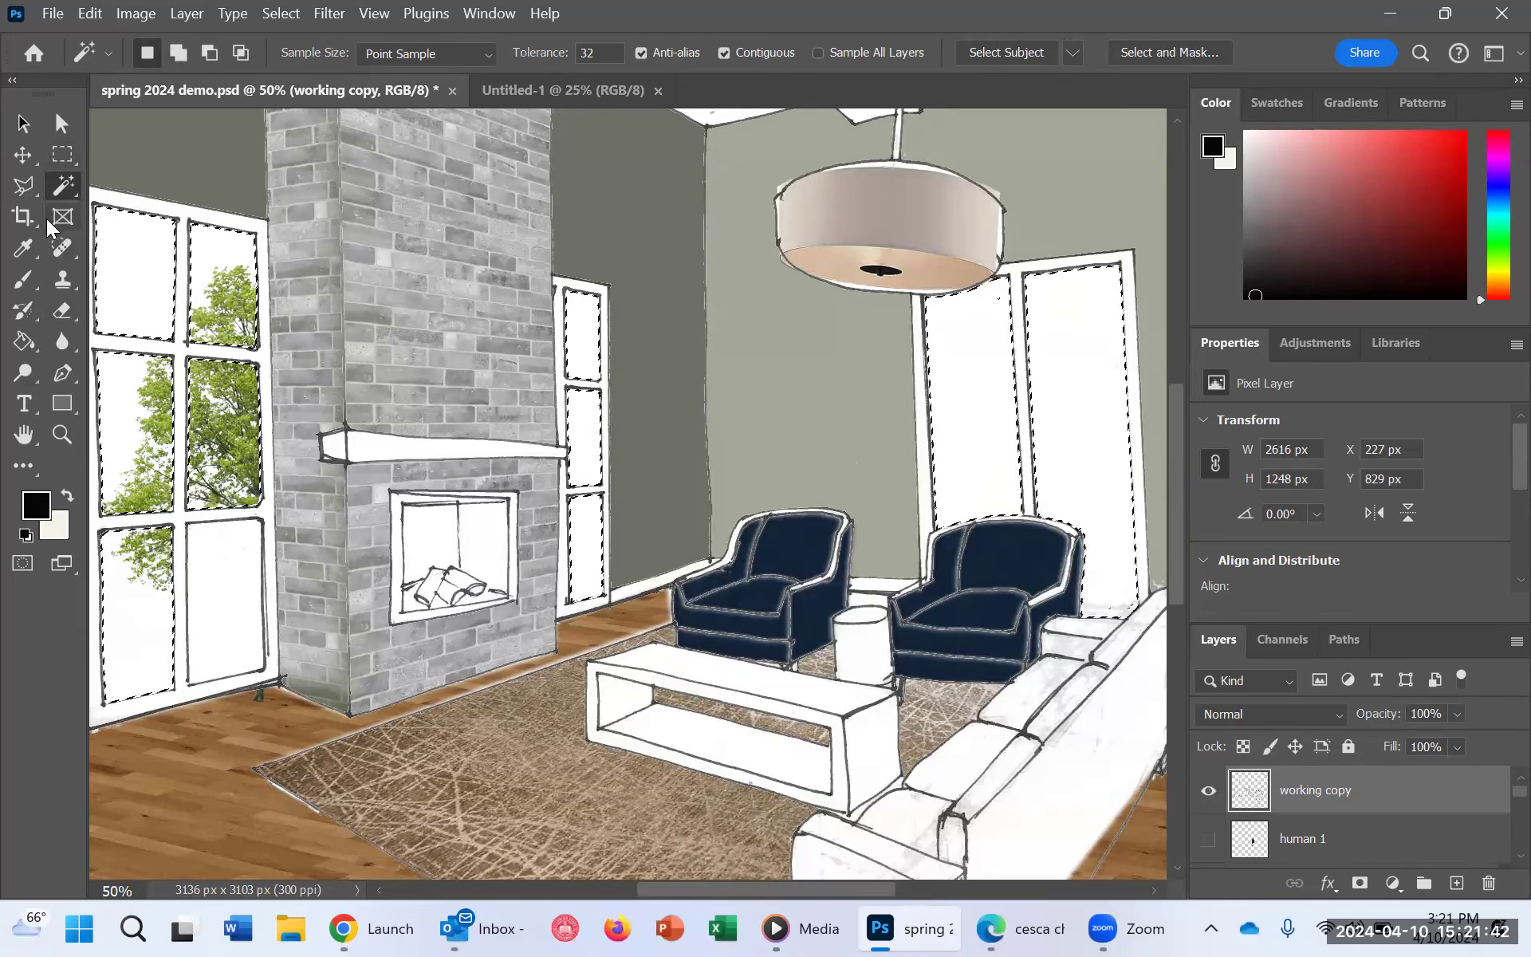
Step: Fill the selected window panes with a Solid Color fill layer in pink, cb7777
{"action": "left_click", "coordinate": [24, 186]}
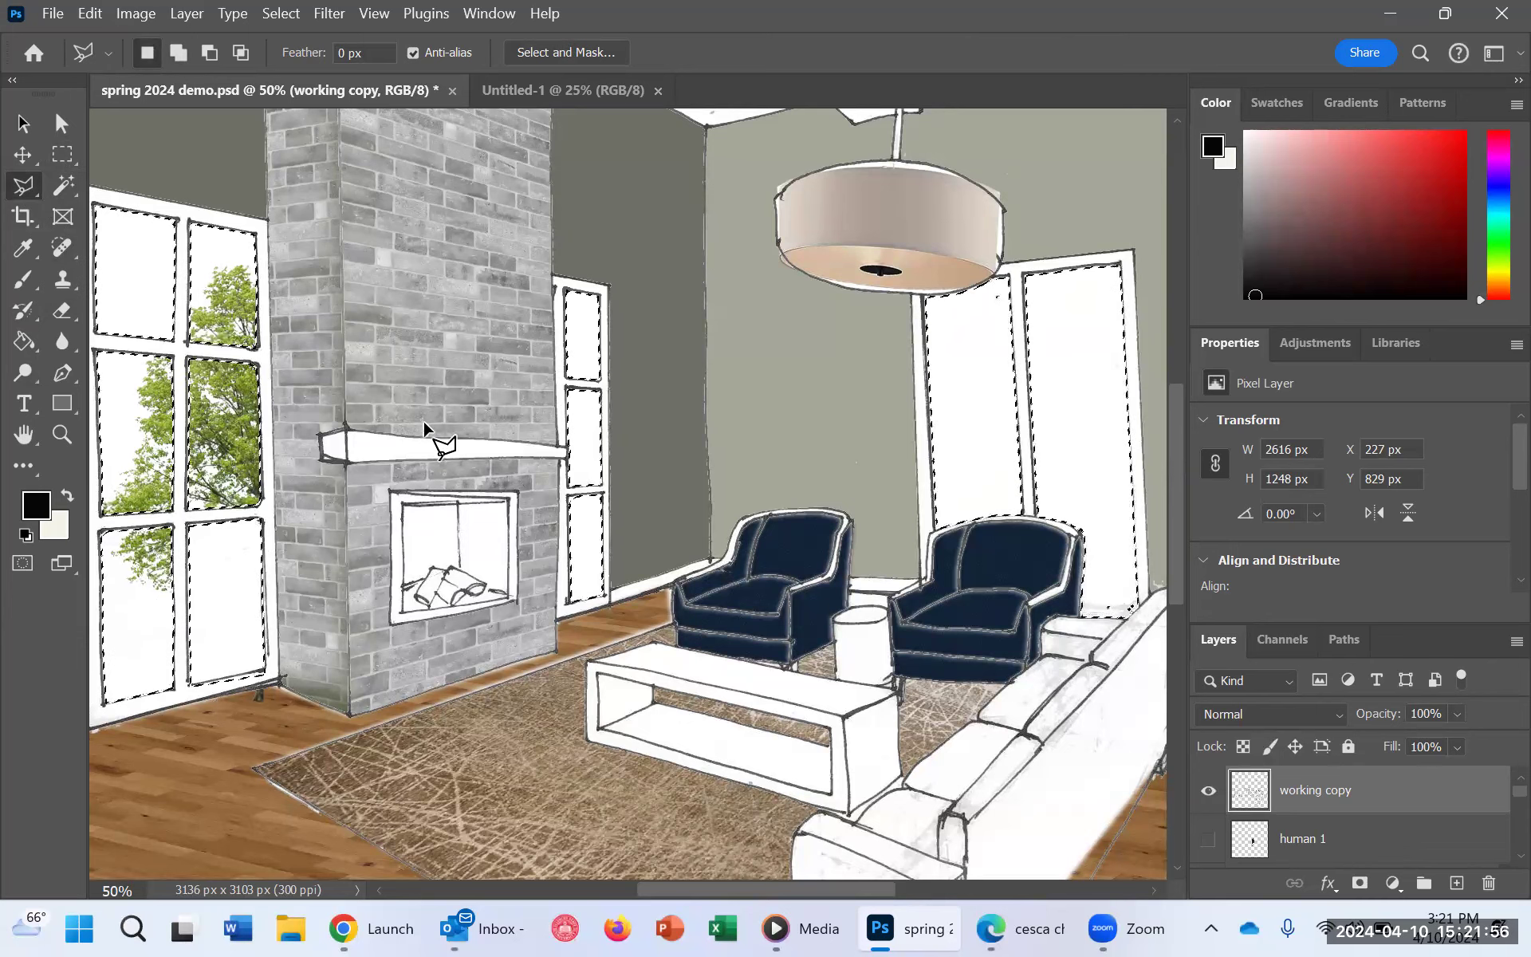
{"action": "left_click", "coordinate": [1394, 884]}
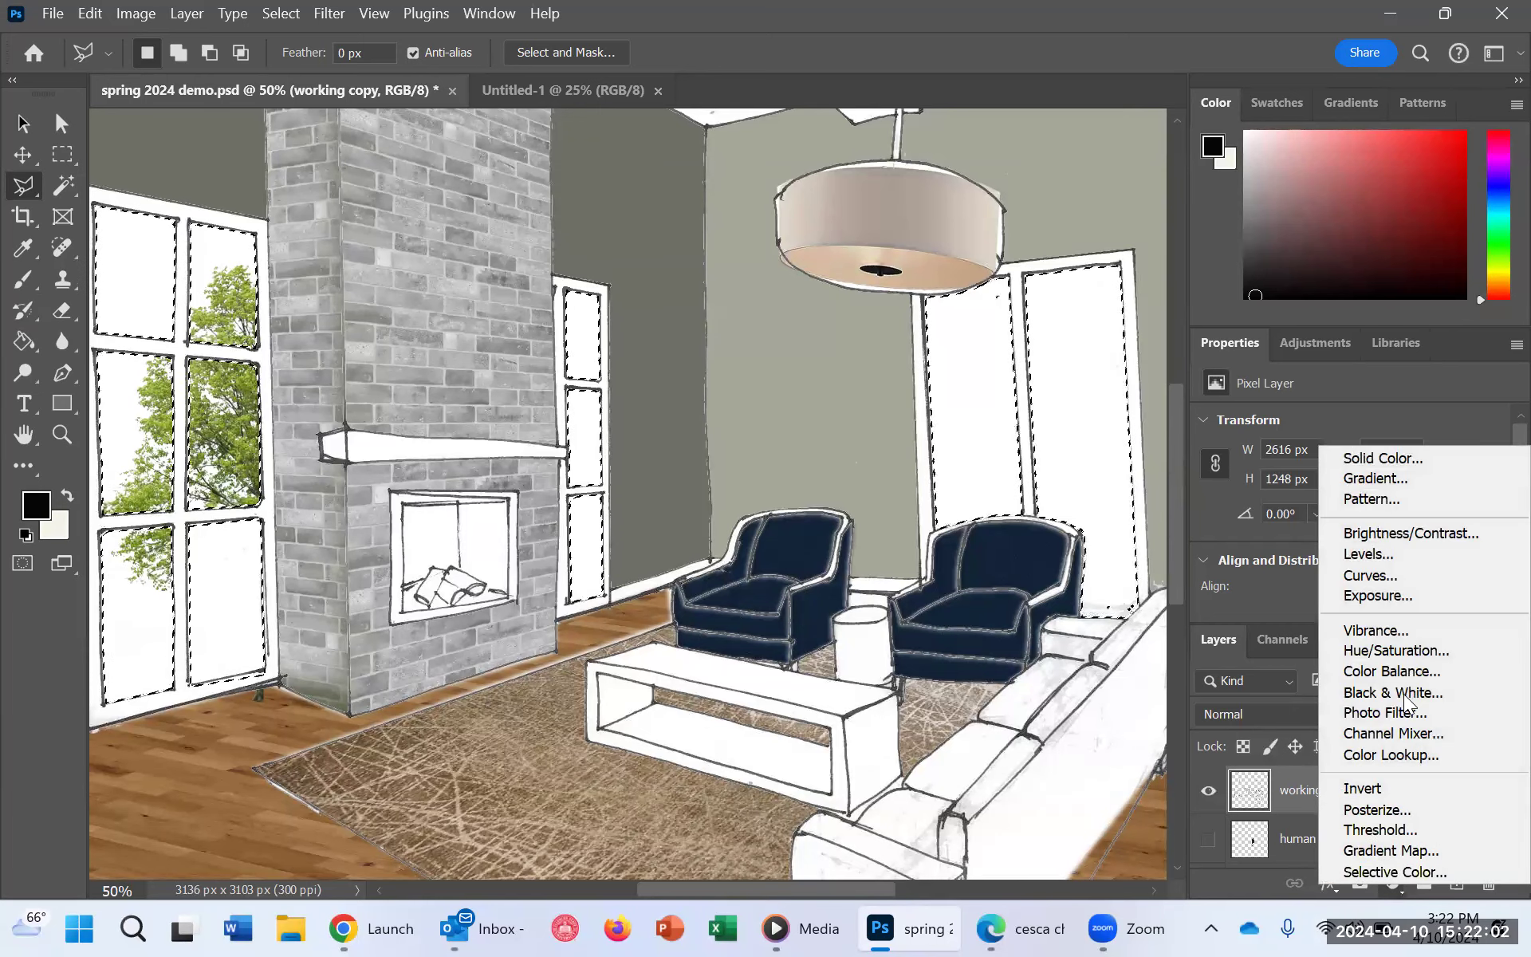
{"action": "left_click", "coordinate": [1406, 448]}
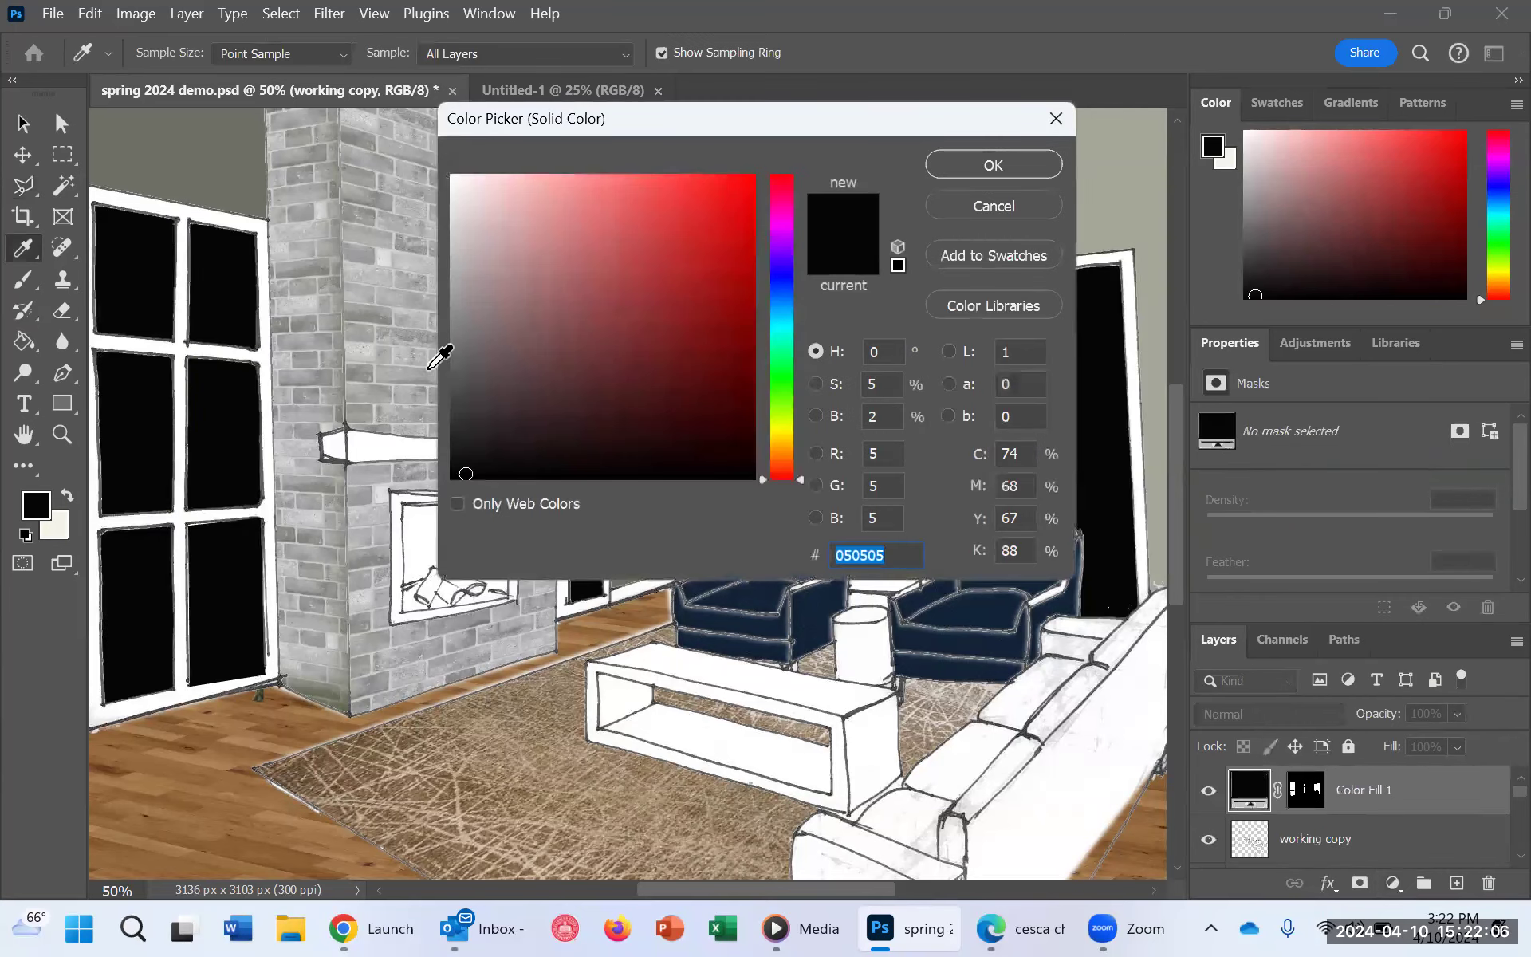
{"action": "left_click", "coordinate": [577, 237]}
{"action": "left_click", "coordinate": [949, 169]}
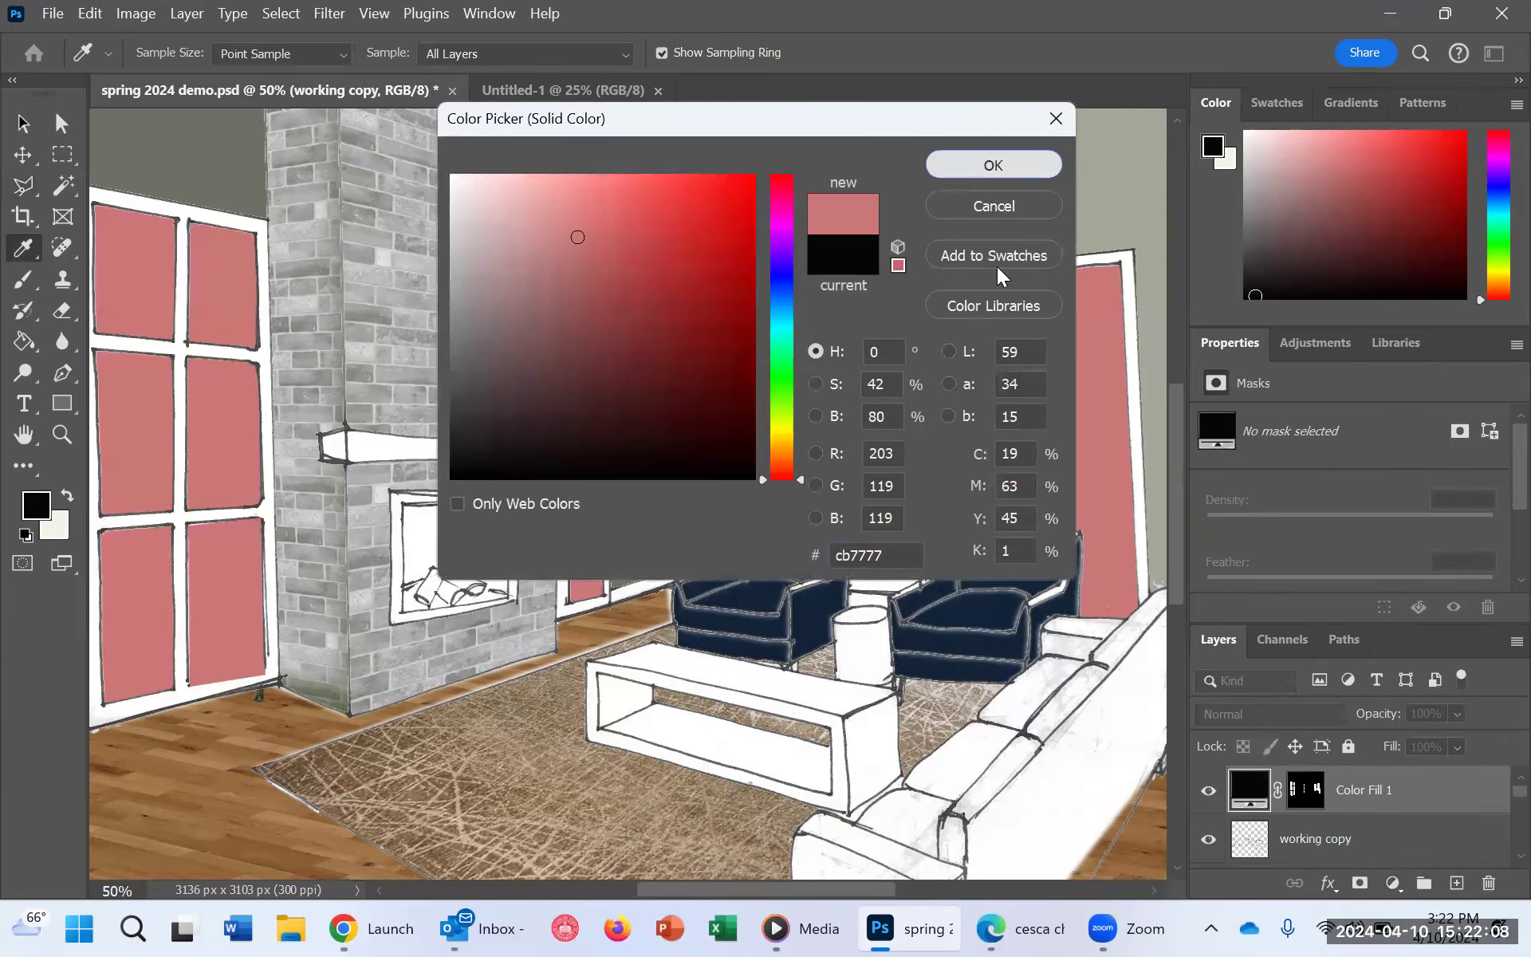
Step: Rename the pink window fill layer Sky and leave it as the active layer
{"action": "double_click", "coordinate": [1365, 792]}
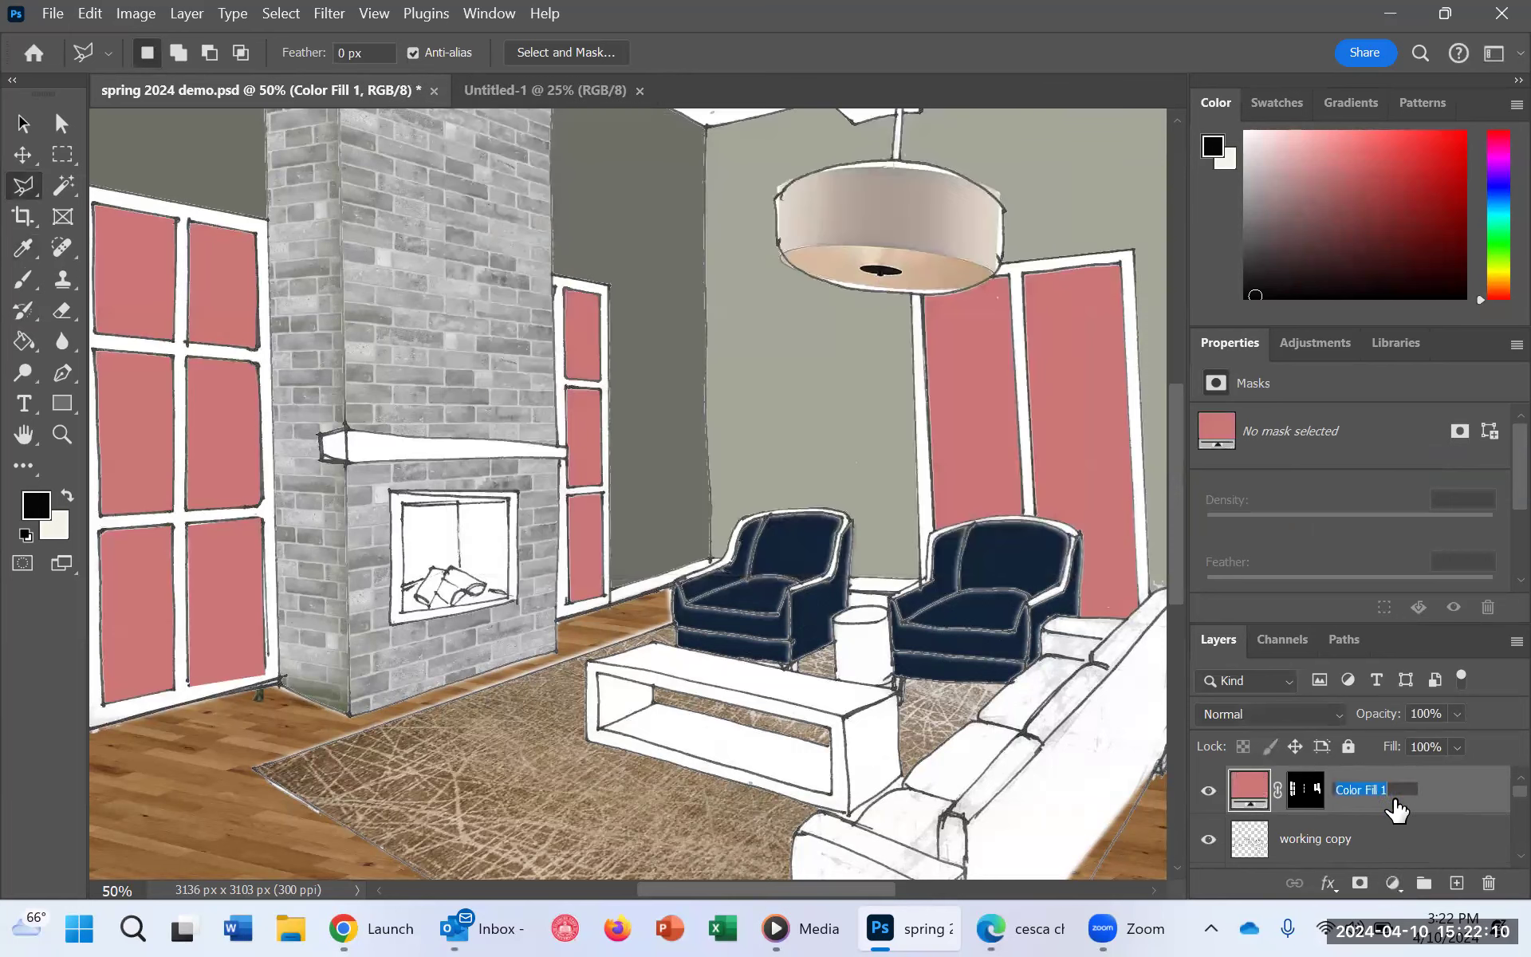
{"action": "type", "text": "Sk"}
{"action": "left_click", "coordinate": [1429, 861]}
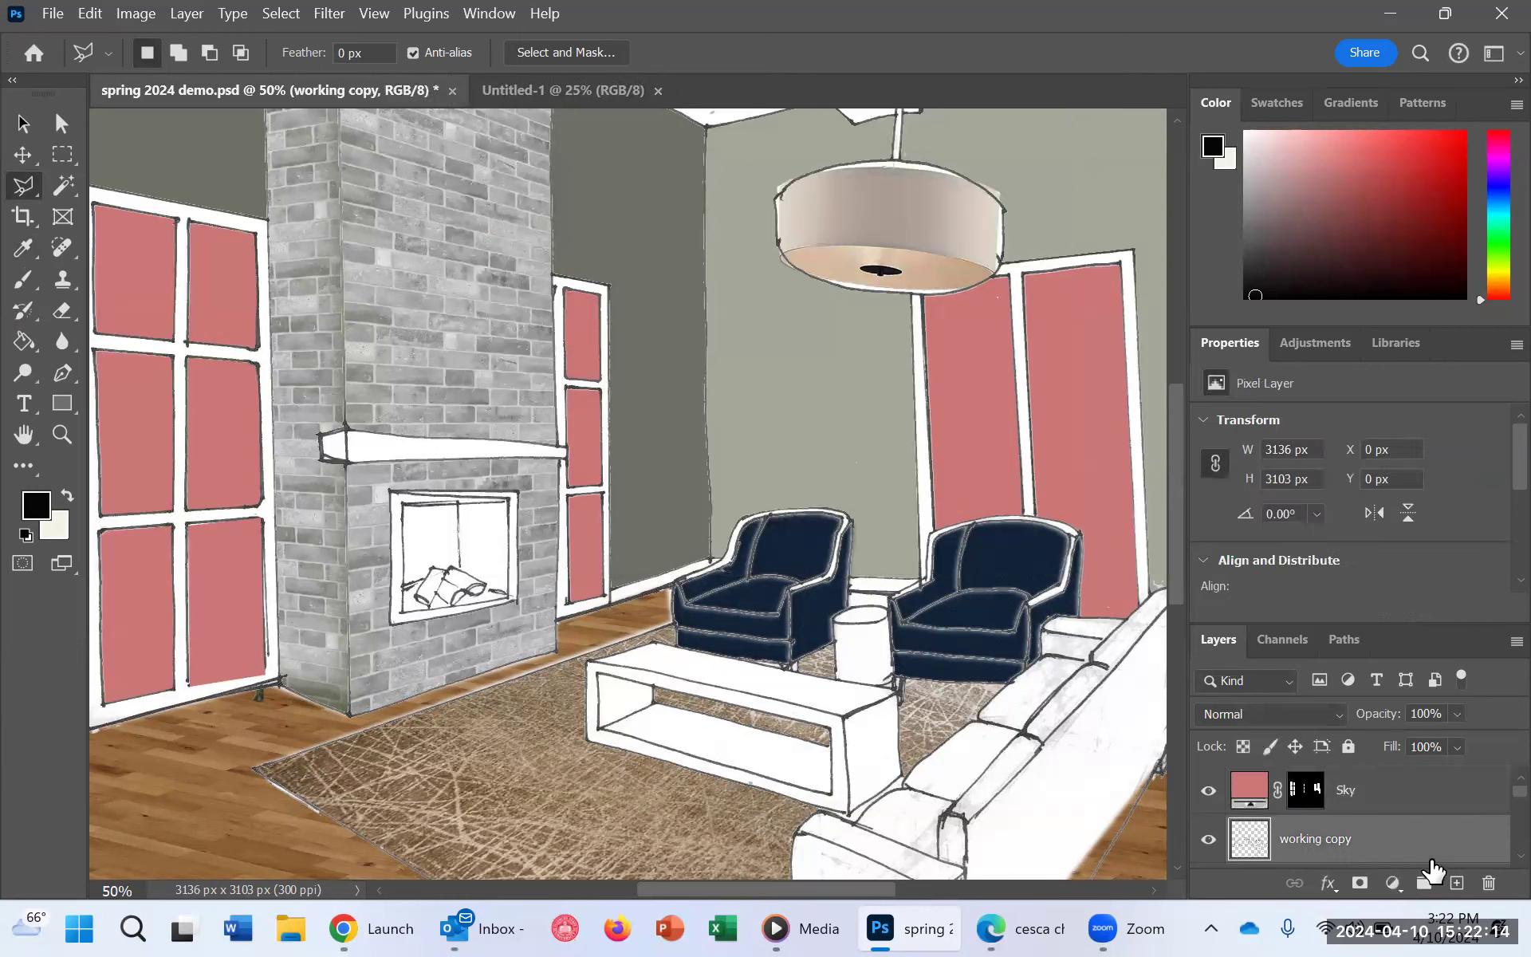
{"action": "left_click", "coordinate": [1372, 792]}
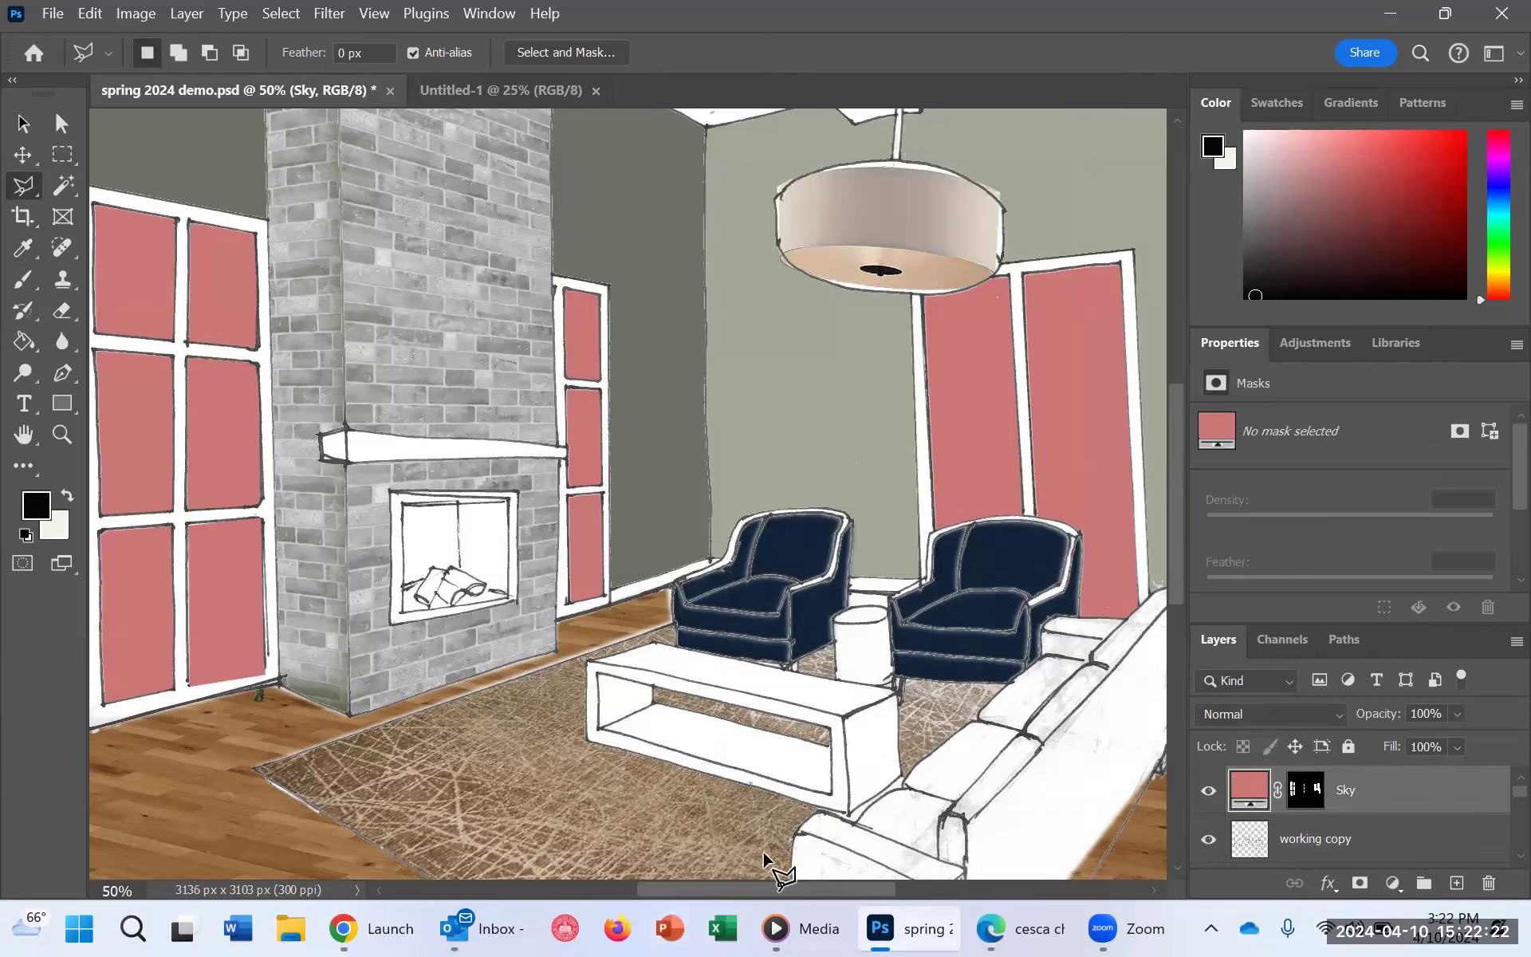
{"action": "scroll", "coordinate": [271, 391], "scroll_direction": "up", "scroll_amount": 1}
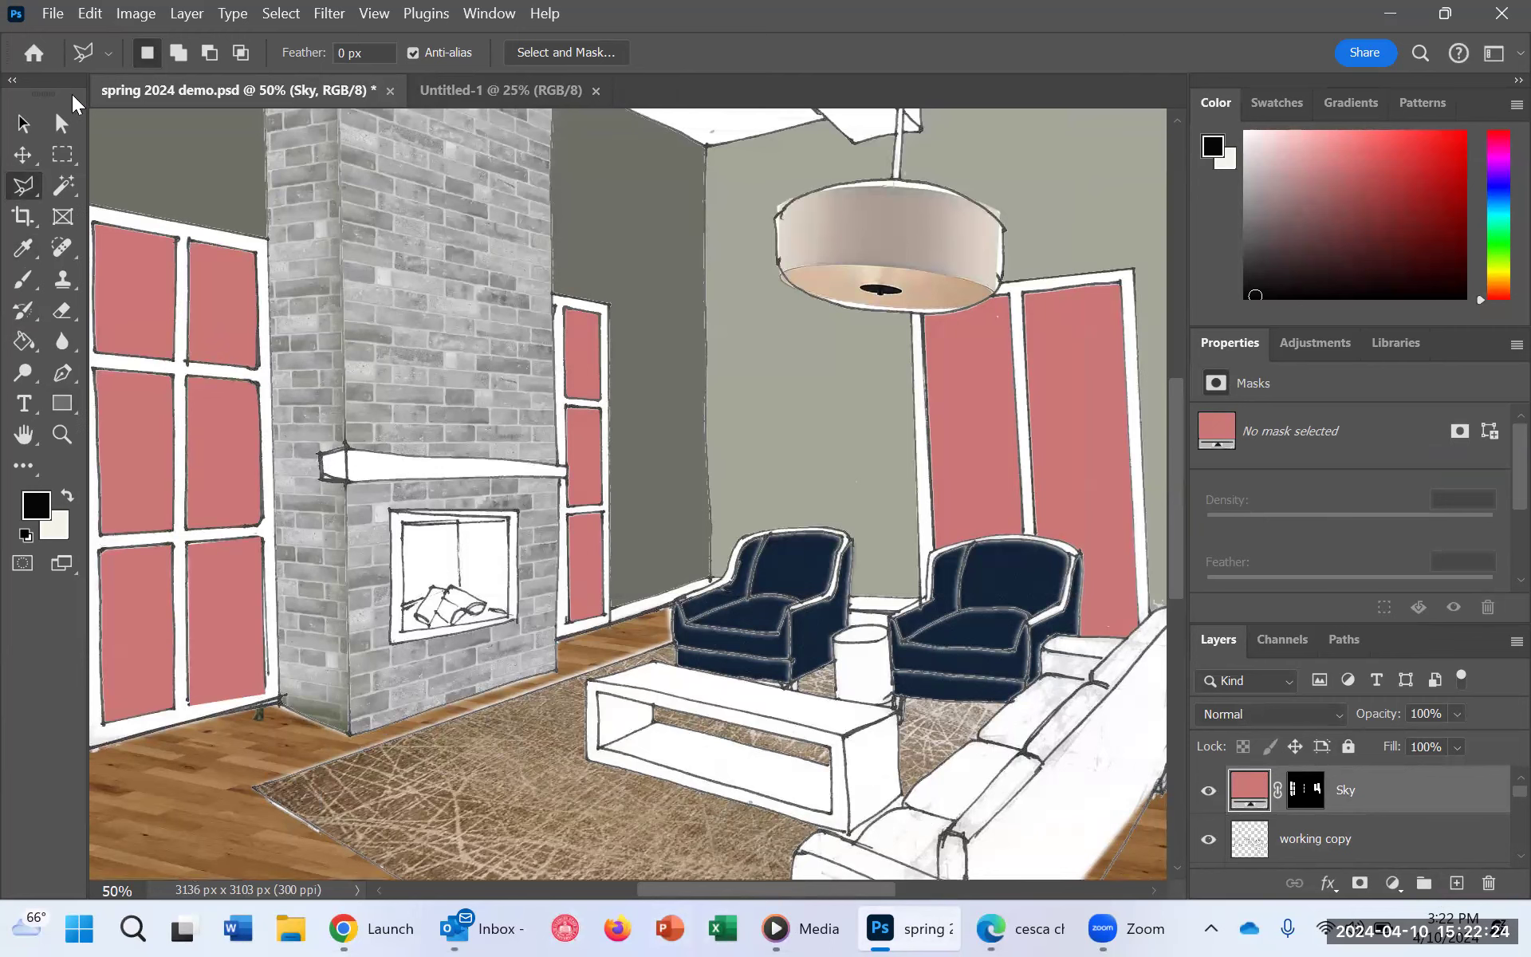
Step: Place the sky photo field-533541_960_720.webp from the hybrid rendering folder as an embedded image above the Sky layer
{"action": "left_click", "coordinate": [52, 16]}
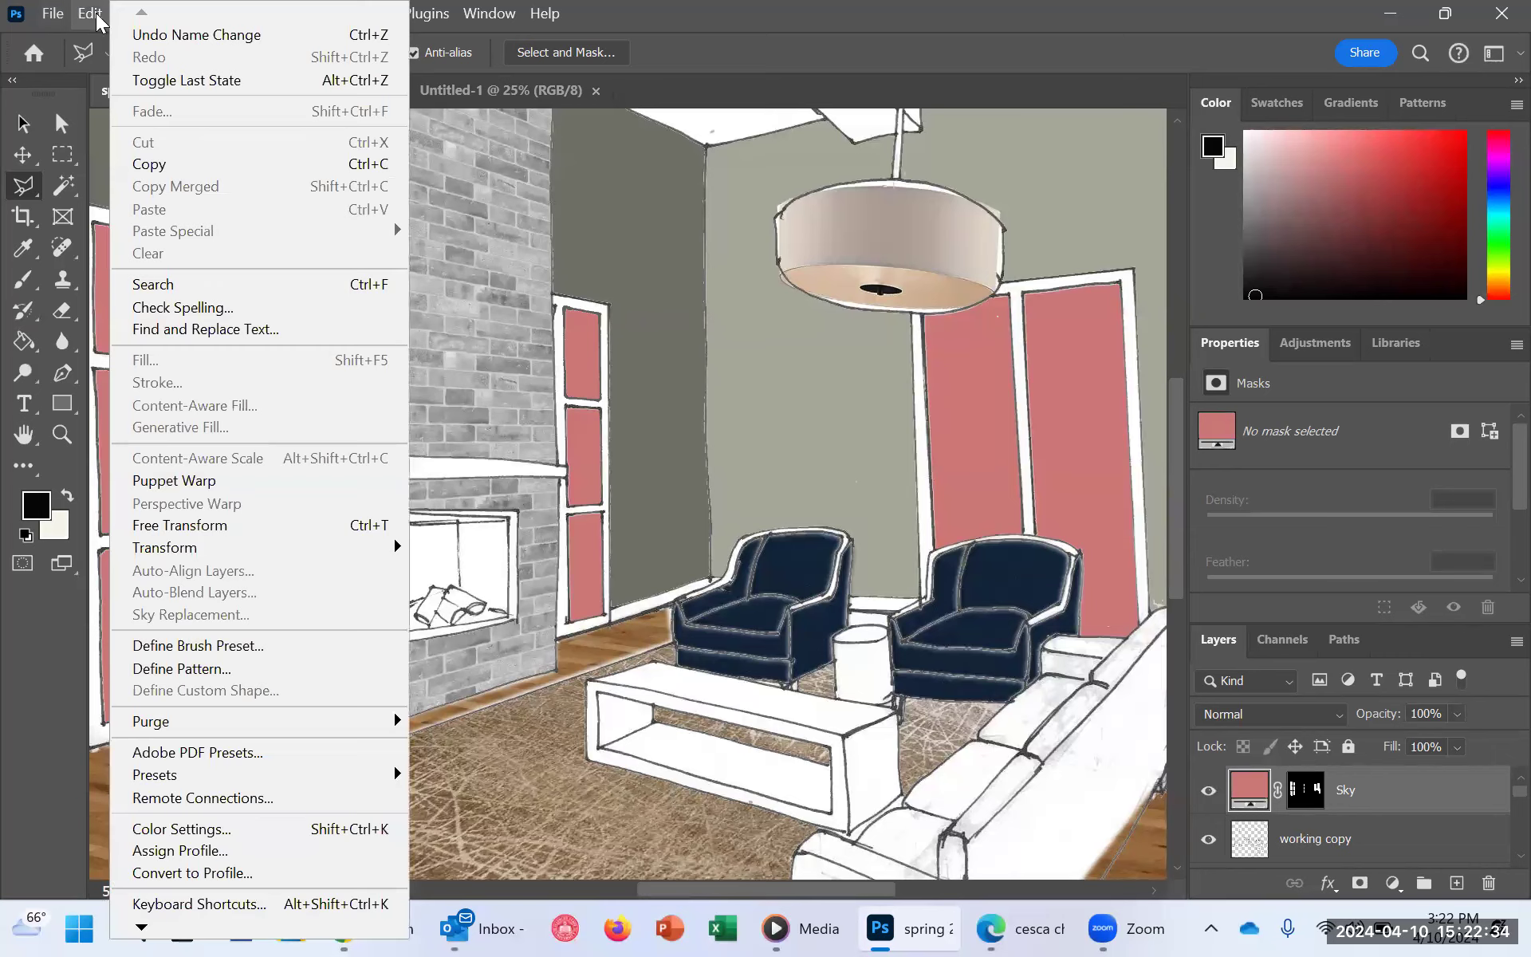
{"action": "mouse_move", "coordinate": [56, 16]}
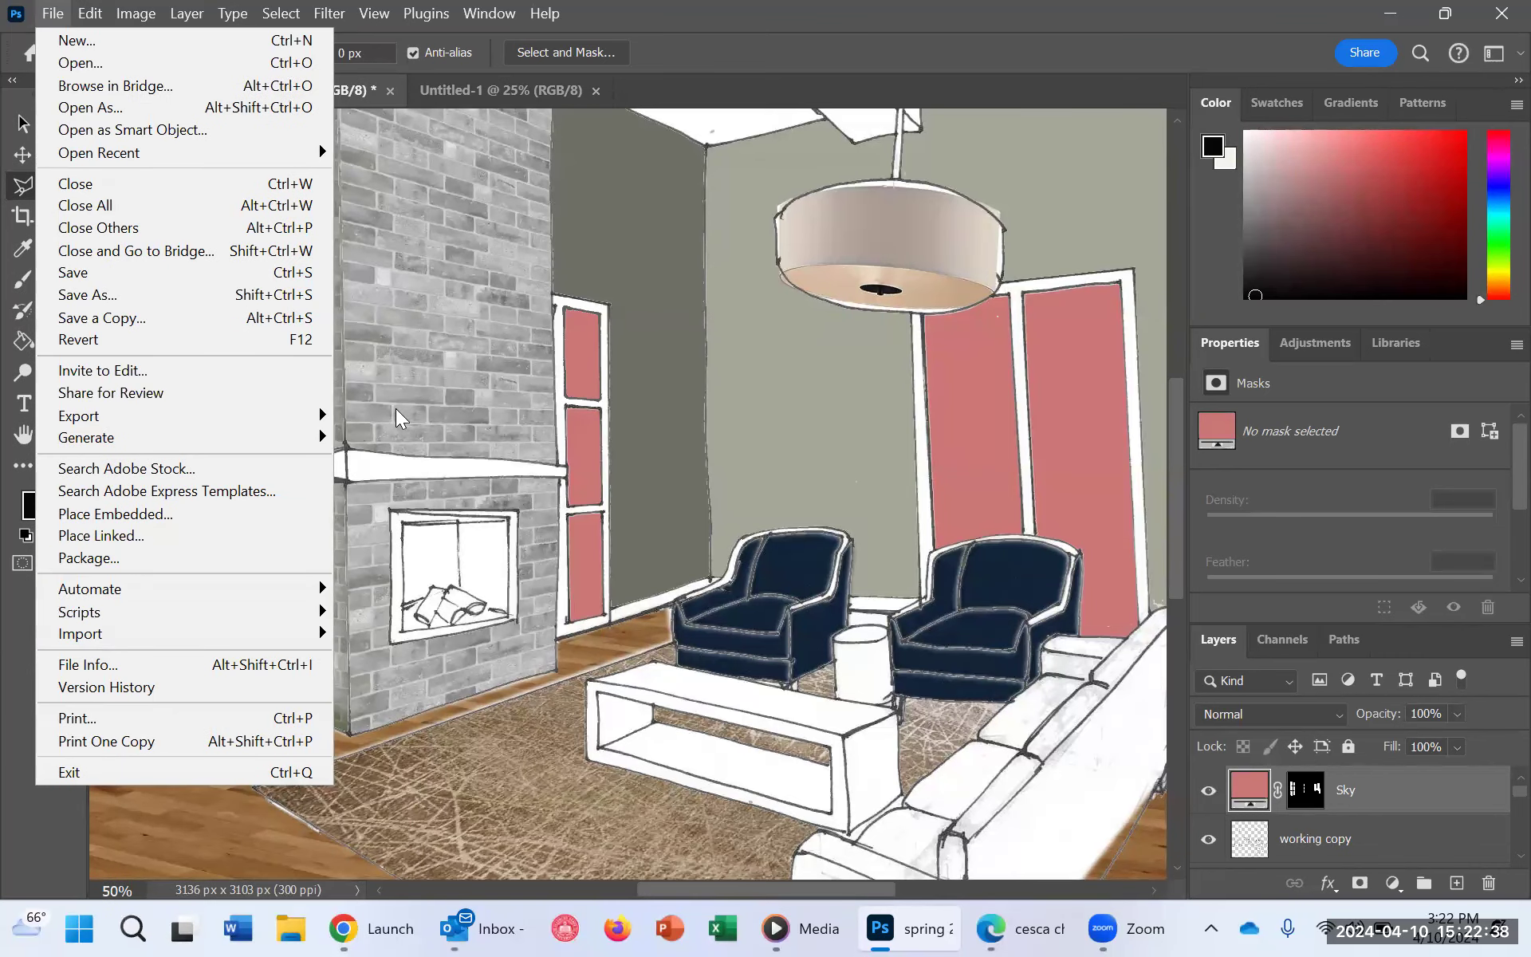
{"action": "left_click", "coordinate": [52, 14]}
{"action": "left_click", "coordinate": [52, 14]}
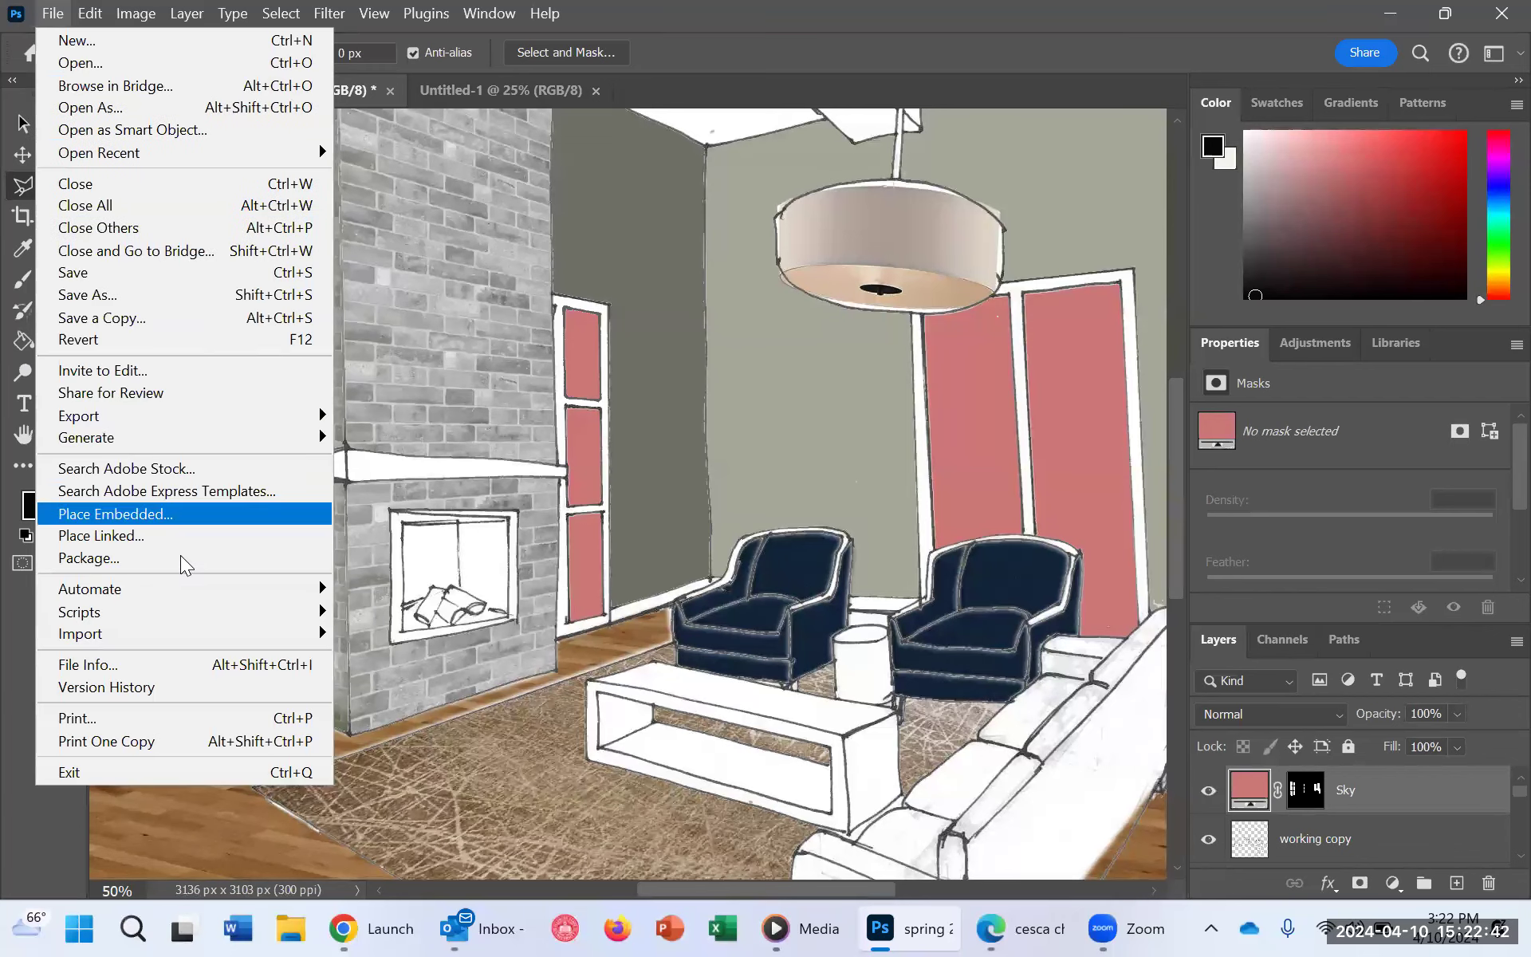
{"action": "left_click", "coordinate": [178, 512]}
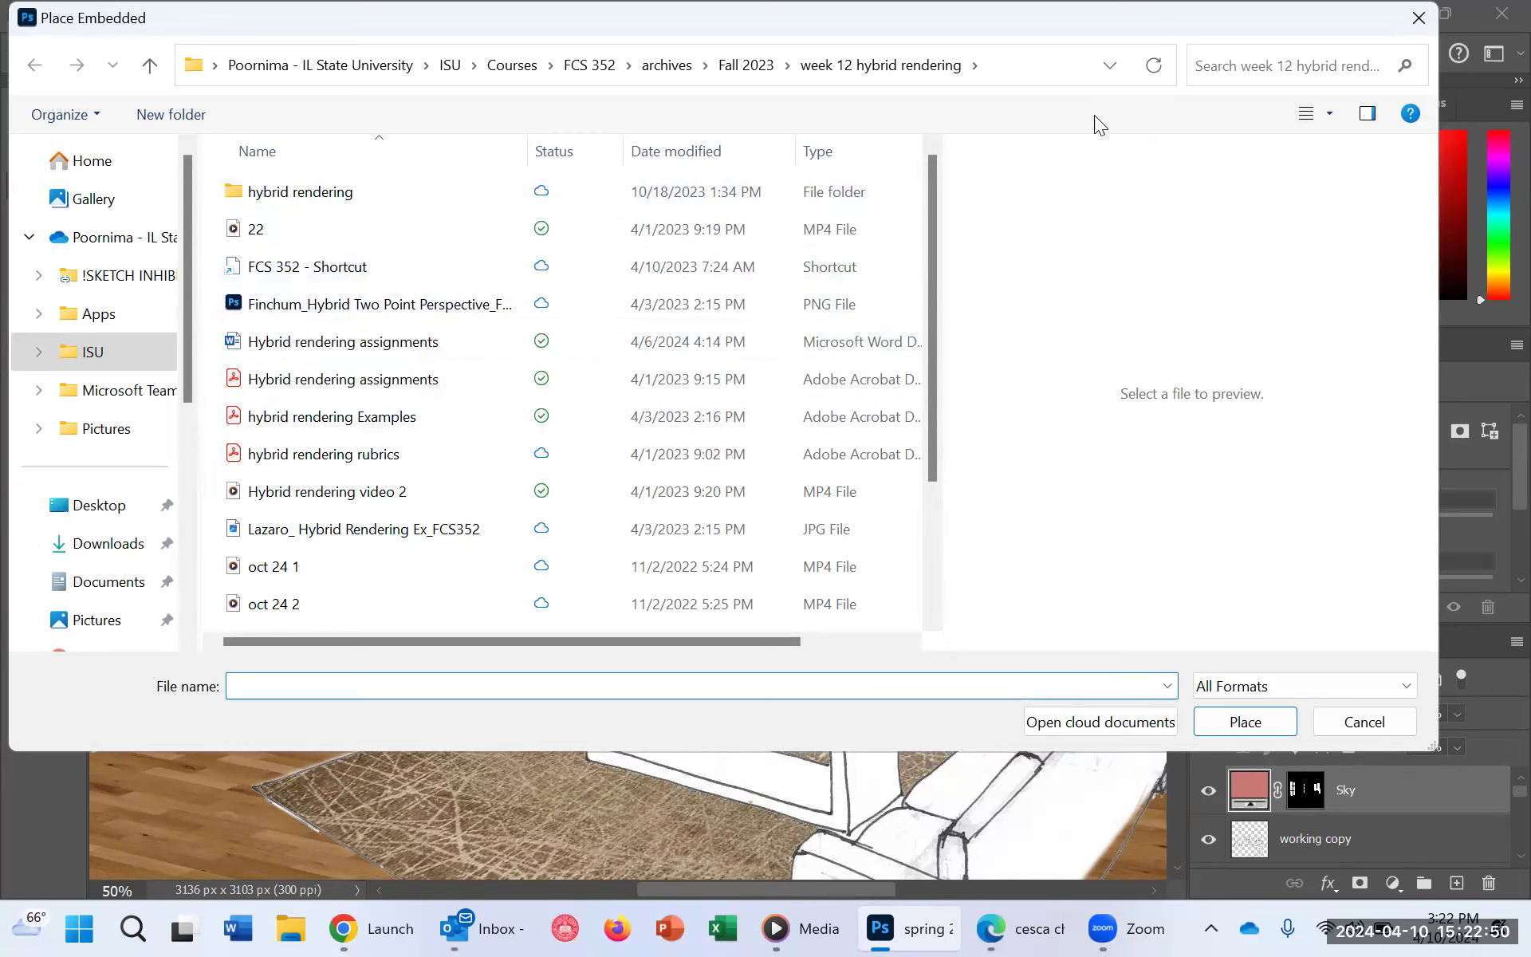
{"action": "scroll", "coordinate": [567, 239], "scroll_direction": "down", "scroll_amount": 2}
{"action": "scroll", "coordinate": [606, 279], "scroll_direction": "up", "scroll_amount": 2}
{"action": "left_click", "coordinate": [746, 66]}
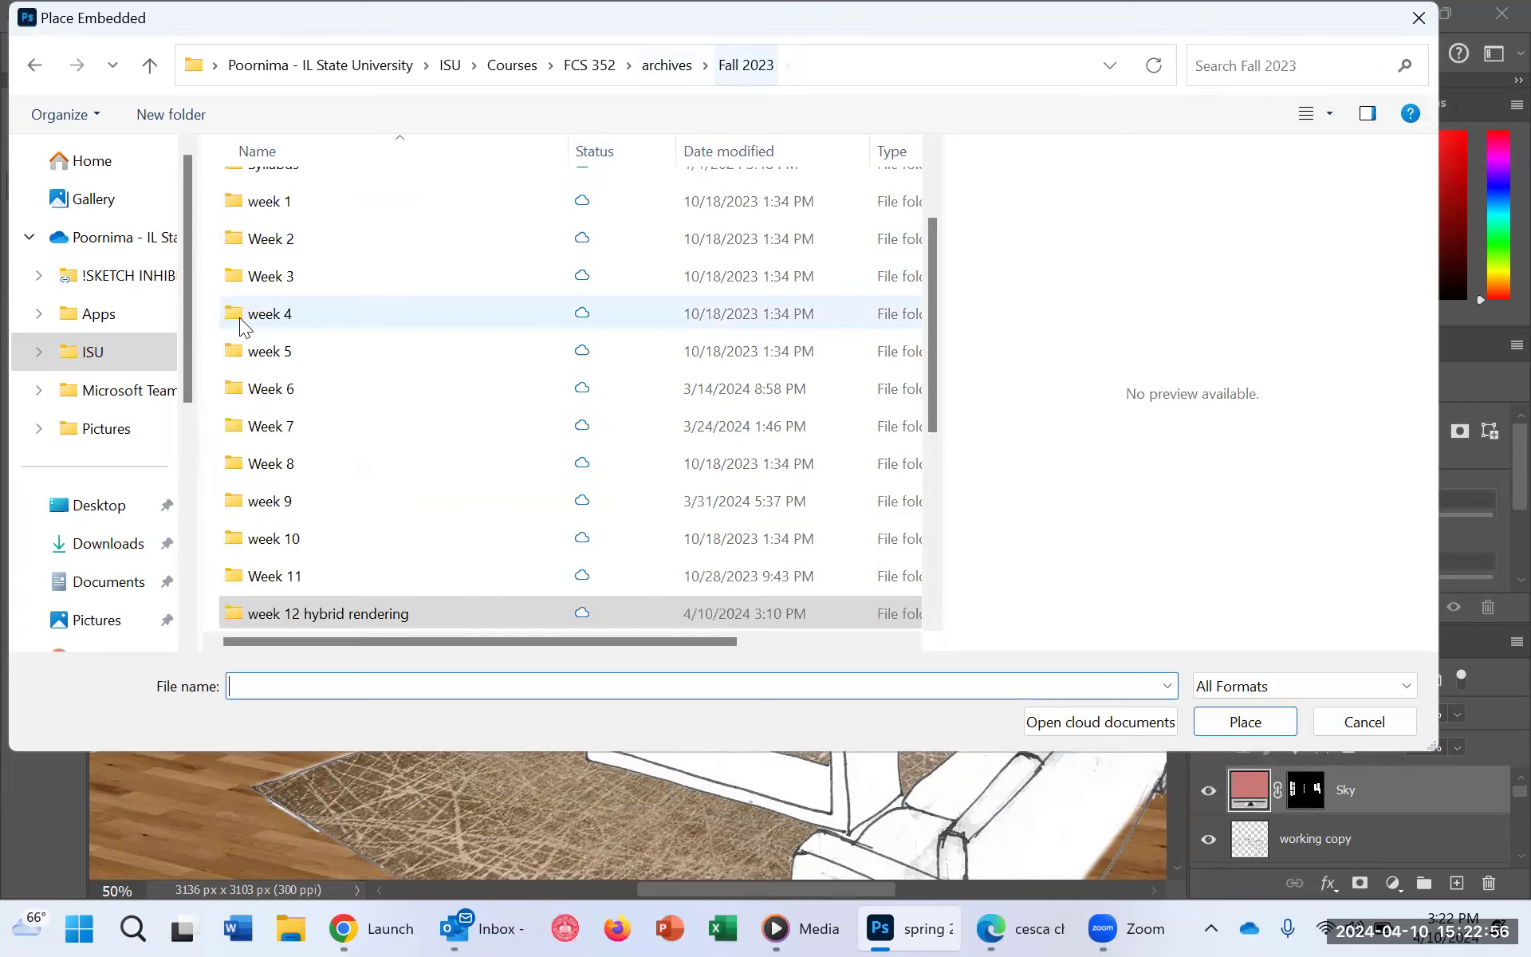
{"action": "left_click", "coordinate": [36, 66]}
{"action": "double_click", "coordinate": [257, 180]}
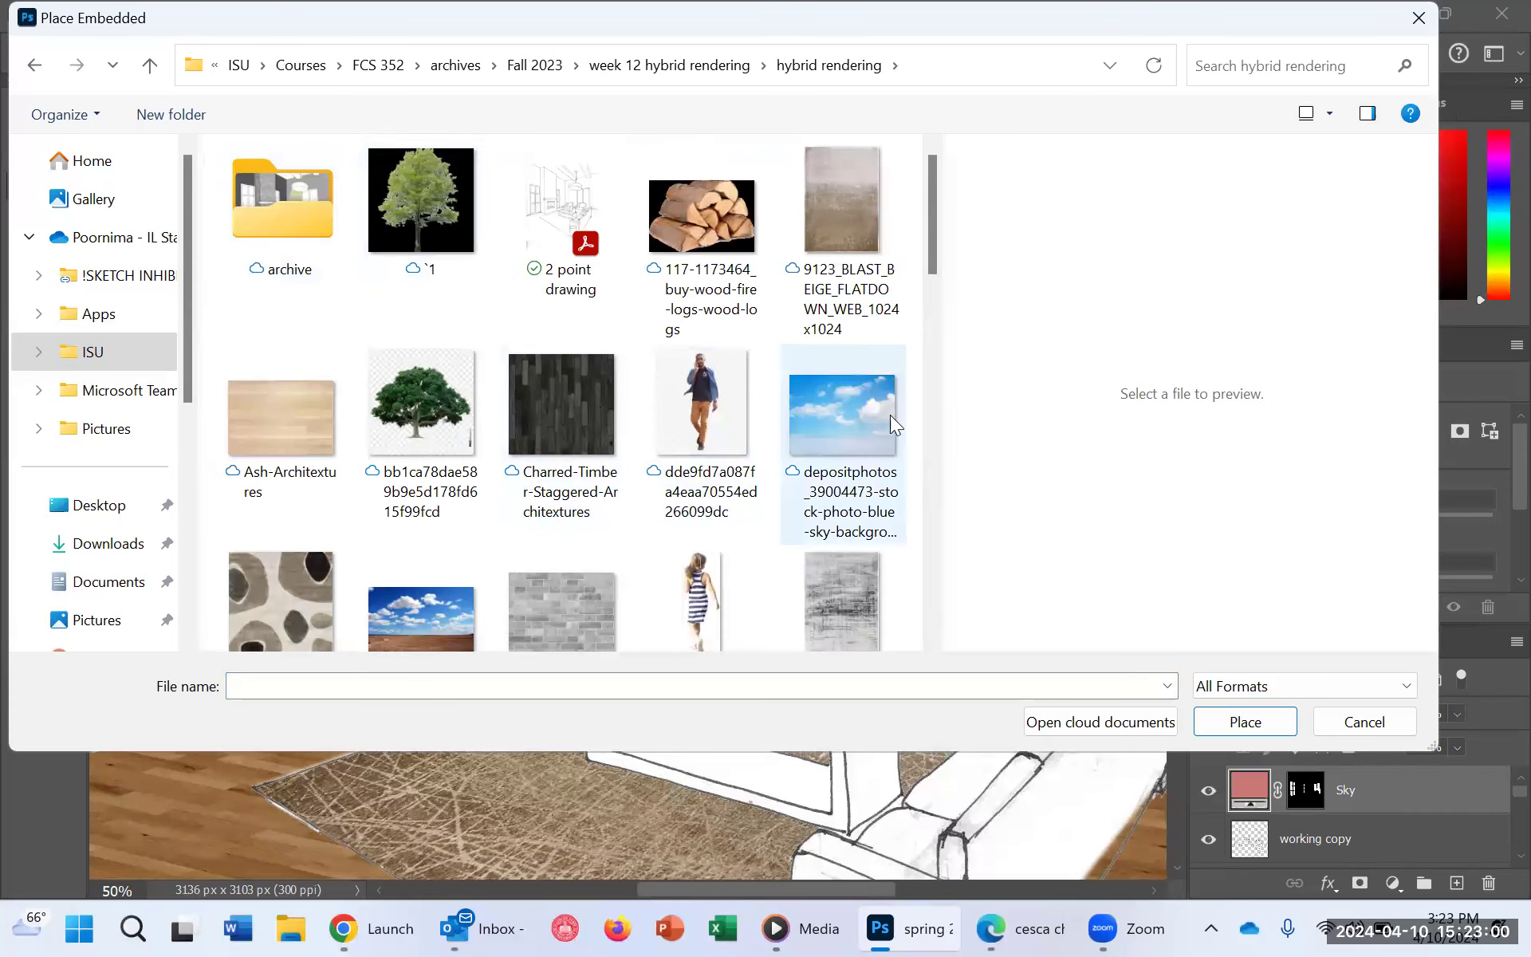
{"action": "left_click", "coordinate": [420, 629]}
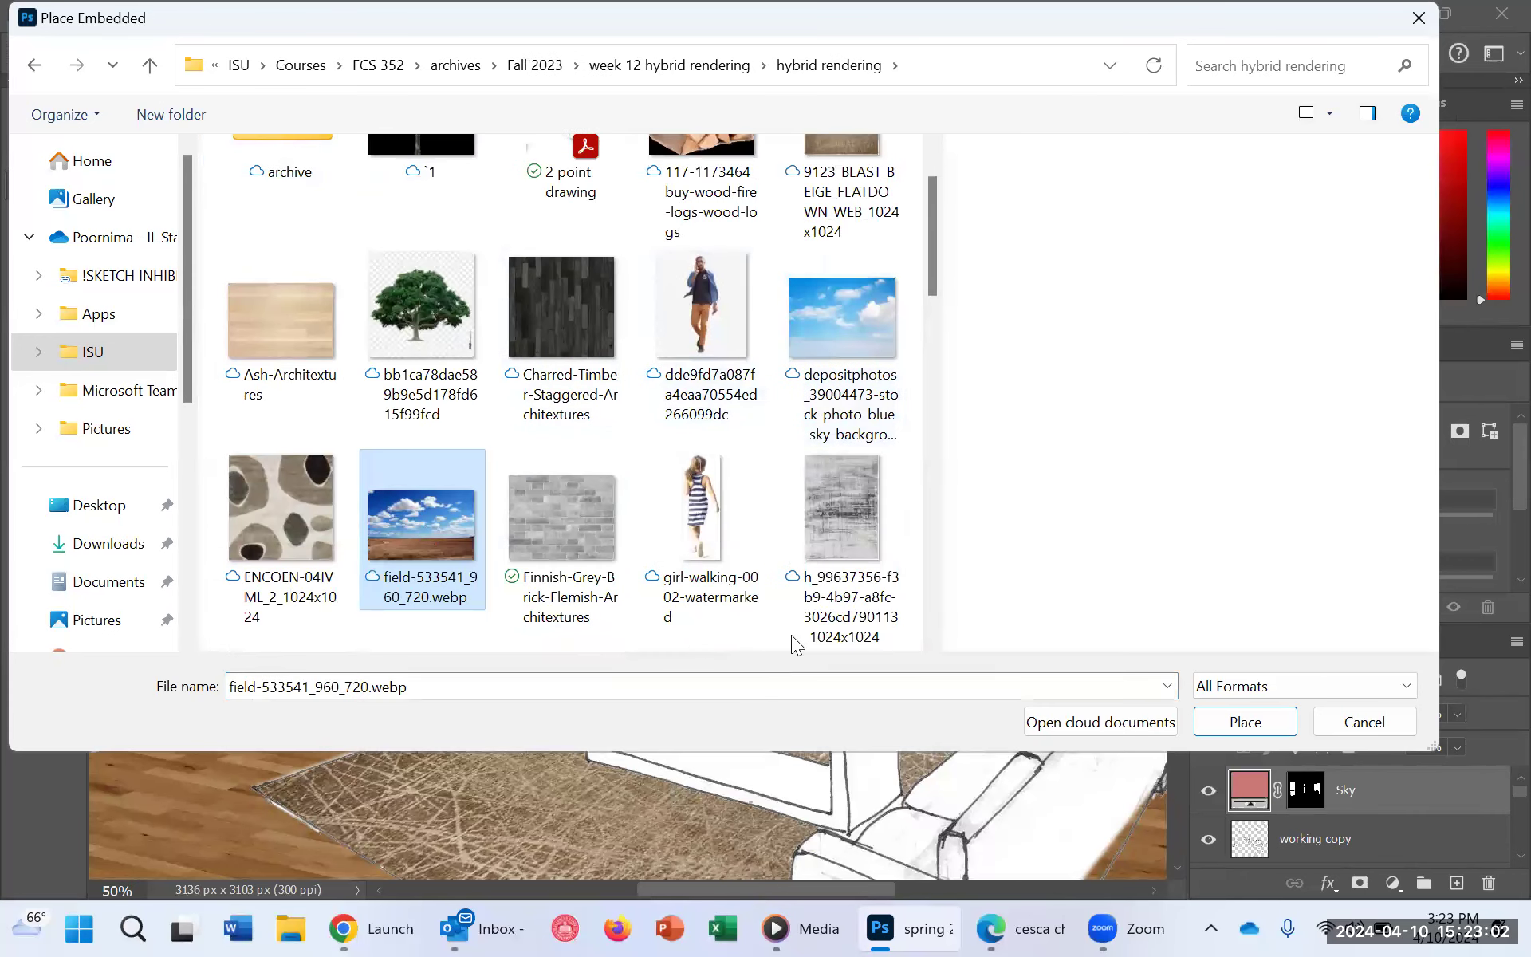
{"action": "left_click", "coordinate": [1246, 722]}
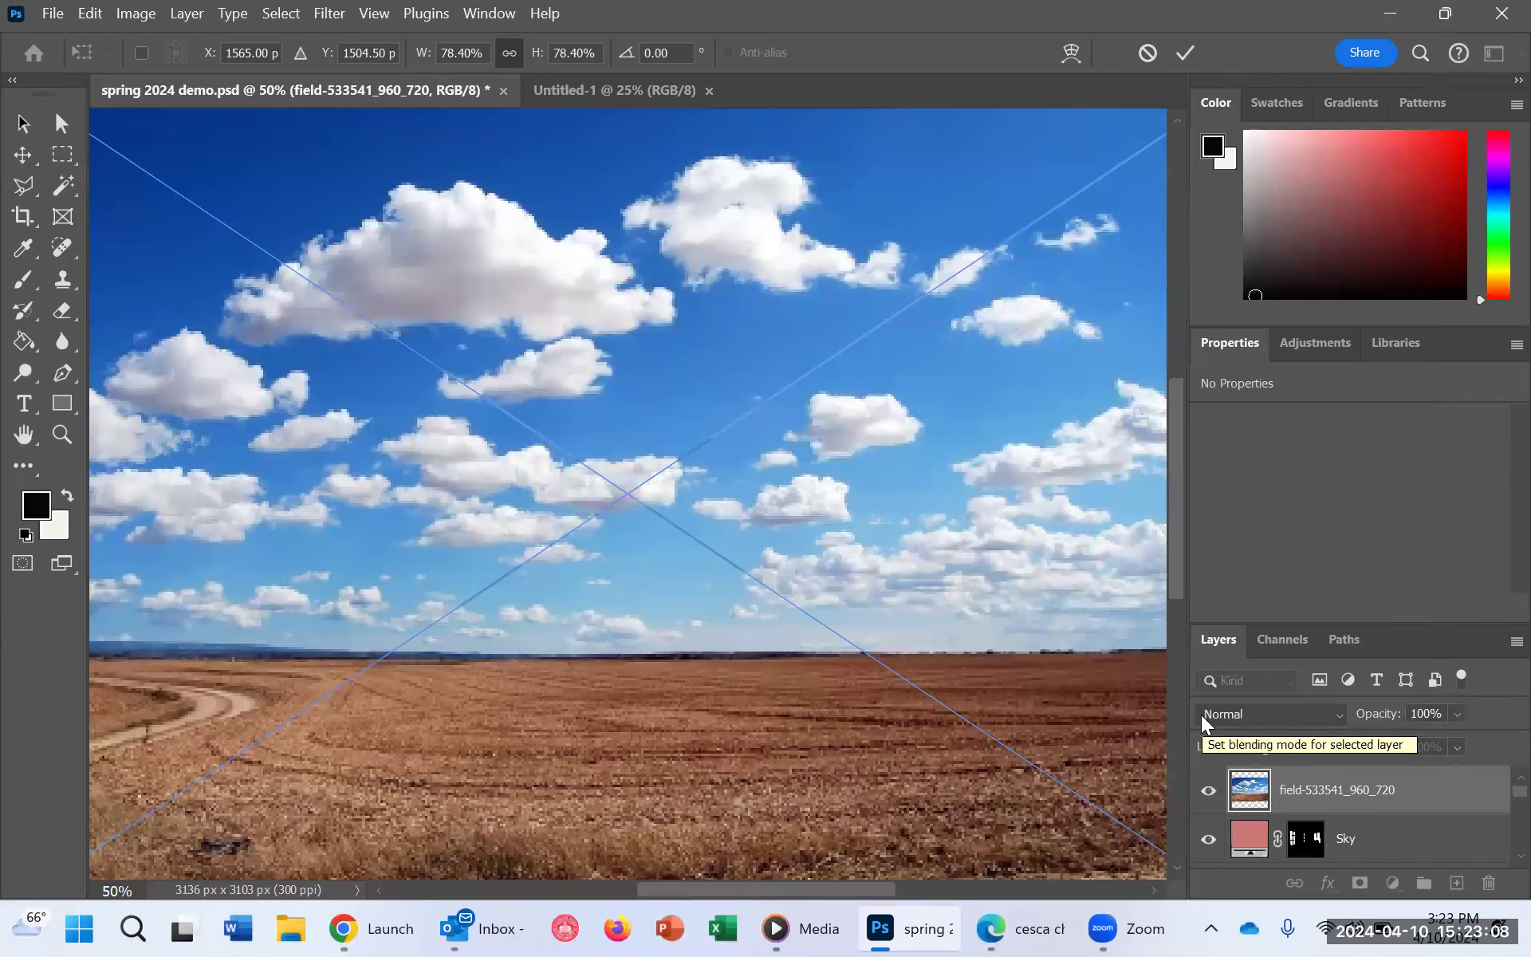
Step: Move the placed sky photo up the canvas, scale it to about 78.54% to span the canvas width, and commit the placement
{"action": "scroll", "coordinate": [794, 634], "scroll_direction": "down", "scroll_amount": 2}
{"action": "scroll", "coordinate": [796, 636], "scroll_direction": "down", "scroll_amount": 1}
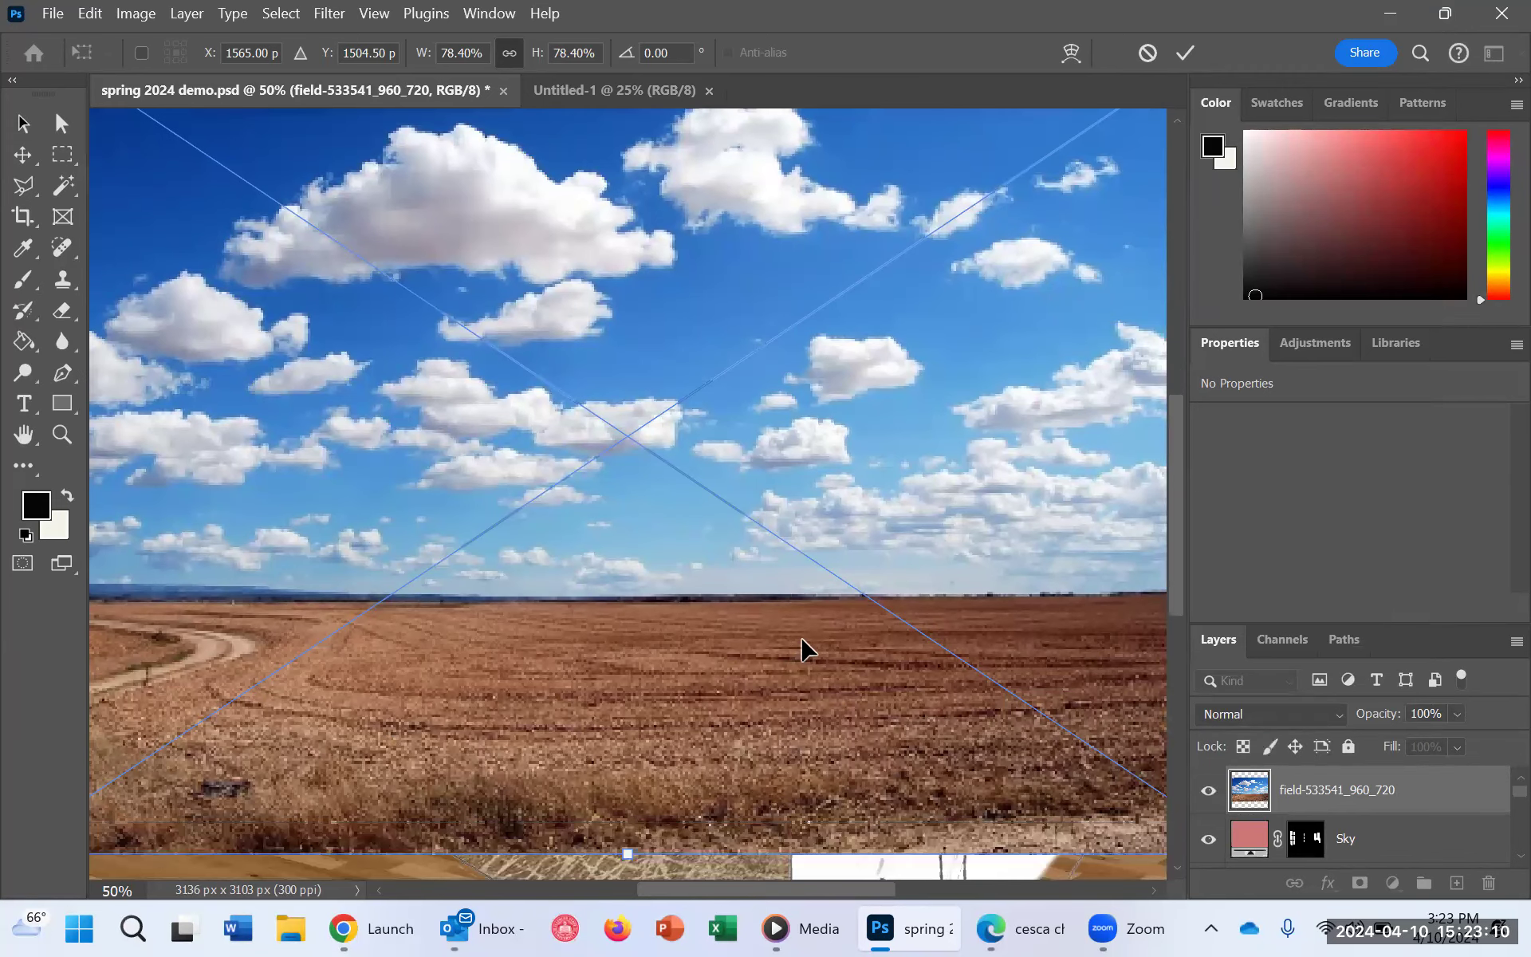
{"action": "scroll", "coordinate": [801, 637], "scroll_direction": "up", "scroll_amount": 3}
{"action": "scroll", "coordinate": [896, 784], "scroll_direction": "down", "scroll_amount": 1}
{"action": "scroll", "coordinate": [895, 786], "scroll_direction": "up", "scroll_amount": 3}
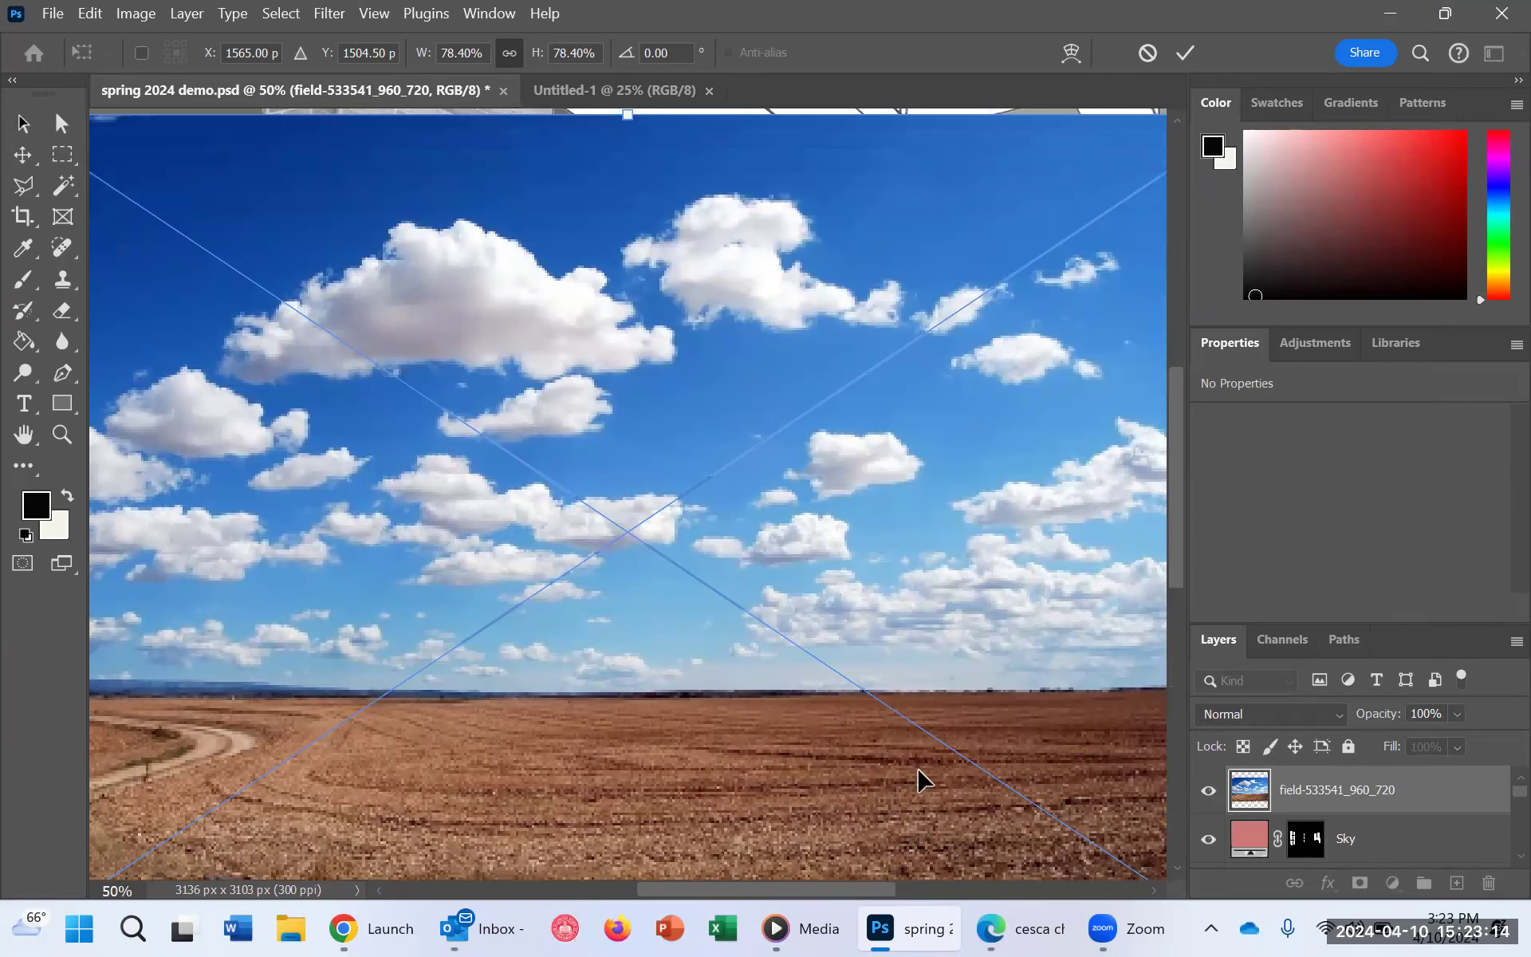
{"action": "scroll", "coordinate": [941, 697], "scroll_direction": "up", "scroll_amount": 3}
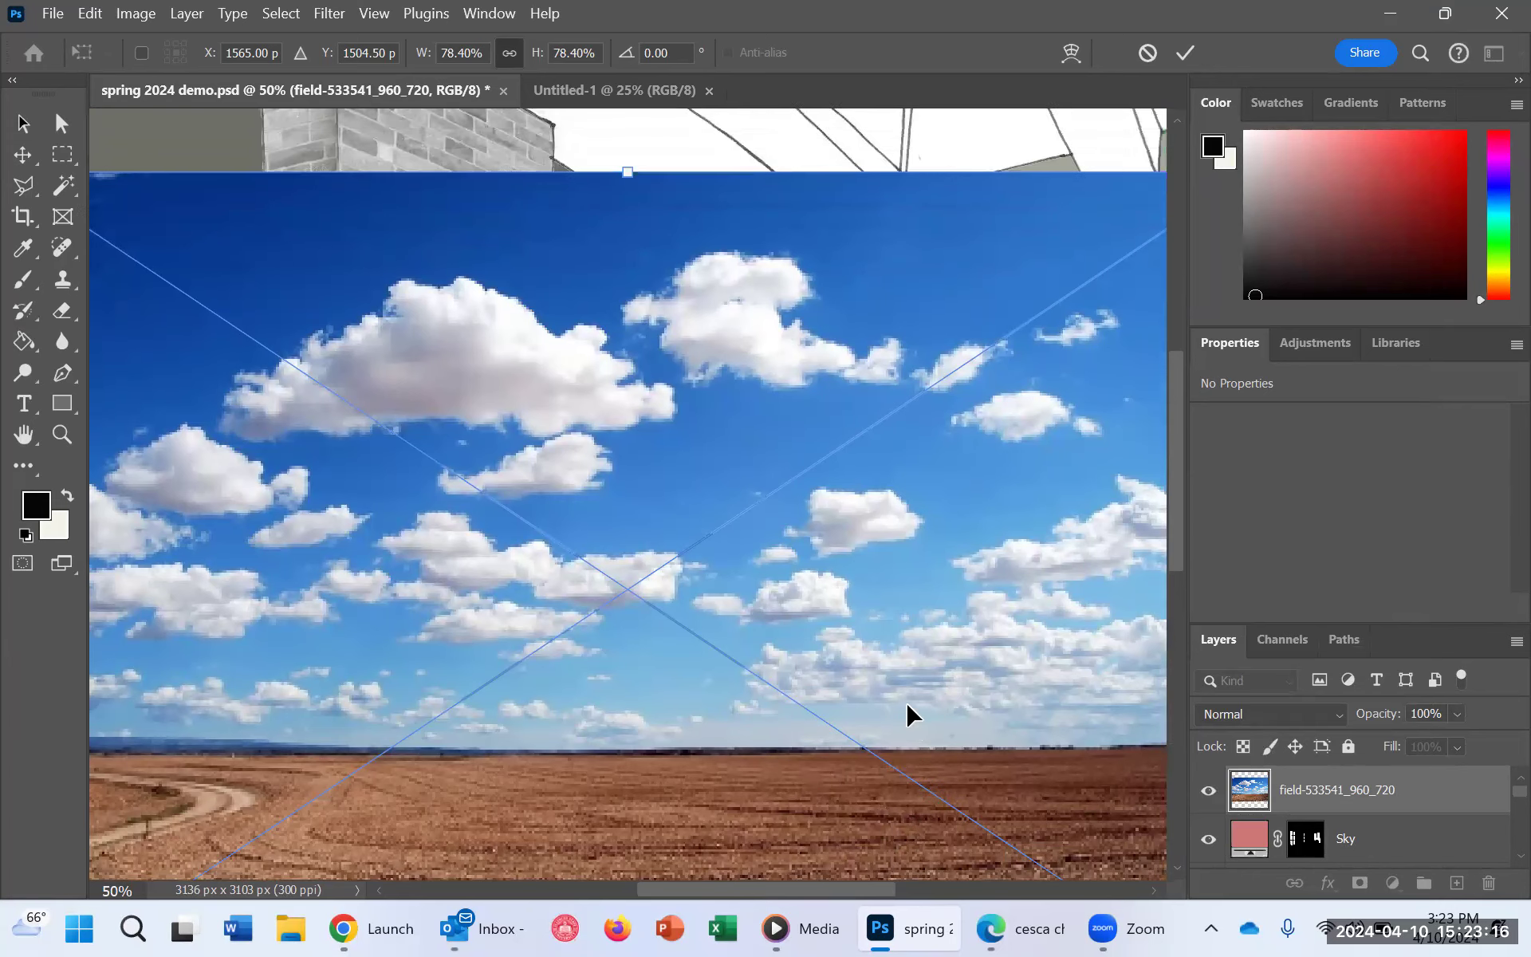
{"action": "scroll", "coordinate": [878, 622], "scroll_direction": "down", "scroll_amount": 1}
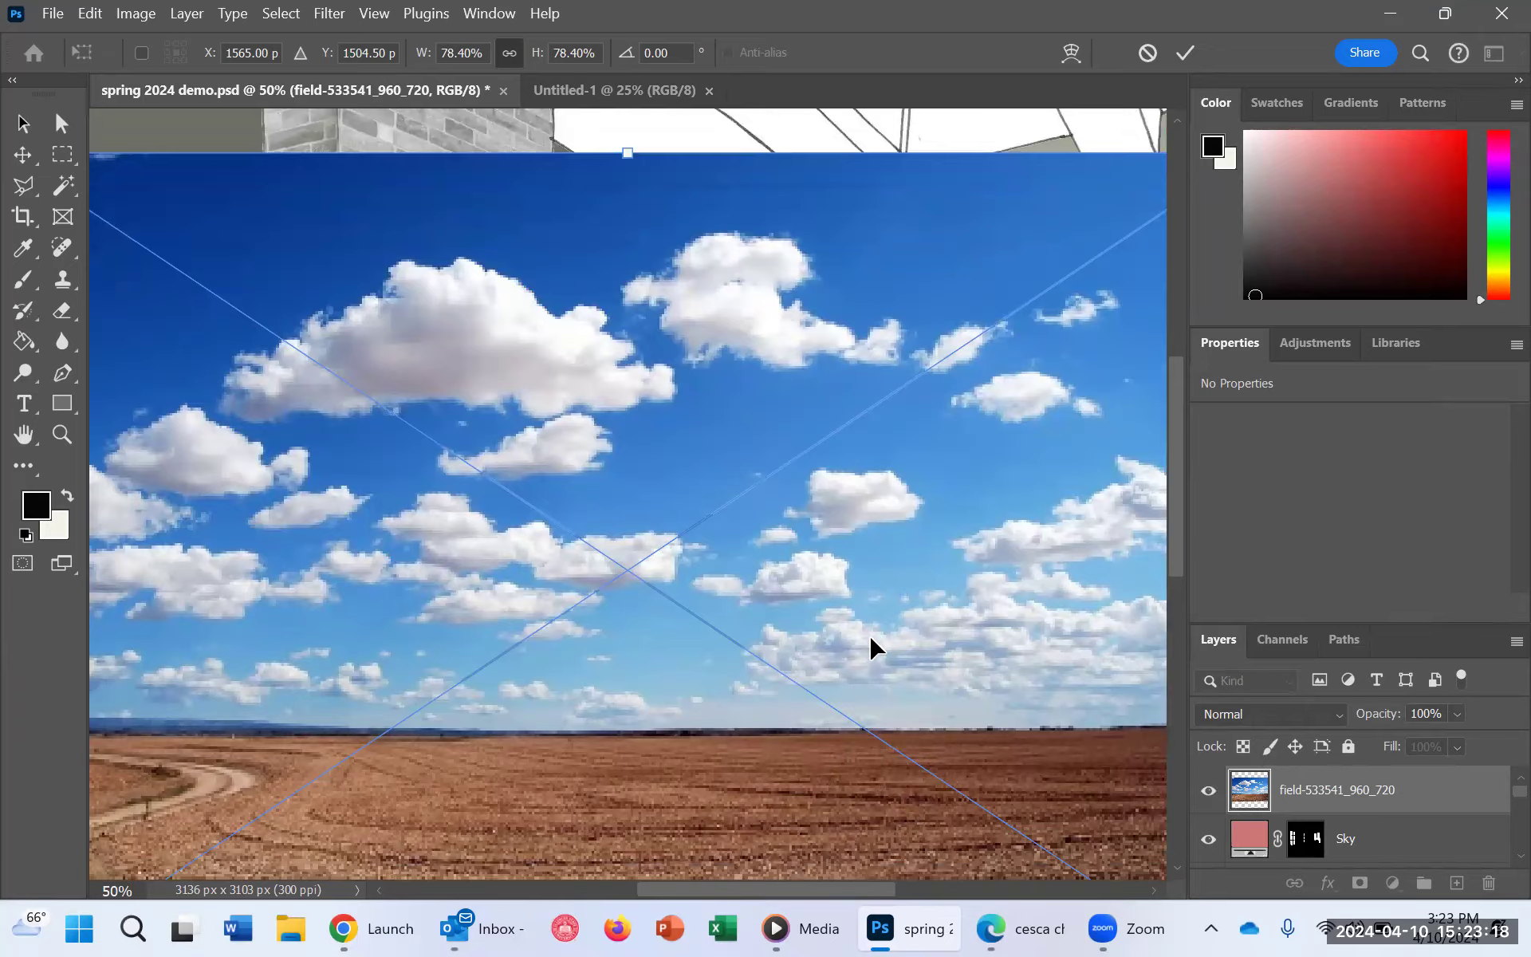
{"action": "scroll", "coordinate": [871, 639], "scroll_direction": "down", "scroll_amount": 2}
{"action": "left_click_drag", "start_coordinate": [307, 319], "coordinate": [468, 428]}
{"action": "left_click_drag", "start_coordinate": [792, 595], "coordinate": [670, 521]}
{"action": "left_click_drag", "start_coordinate": [802, 351], "coordinate": [946, 340]}
{"action": "left_click_drag", "start_coordinate": [632, 688], "coordinate": [632, 692]}
{"action": "mouse_move", "coordinate": [314, 274]}
{"action": "left_mouse_down"}
{"action": "mouse_move", "coordinate": [331, 301]}
{"action": "mouse_move", "coordinate": [316, 272]}
{"action": "left_mouse_up"}
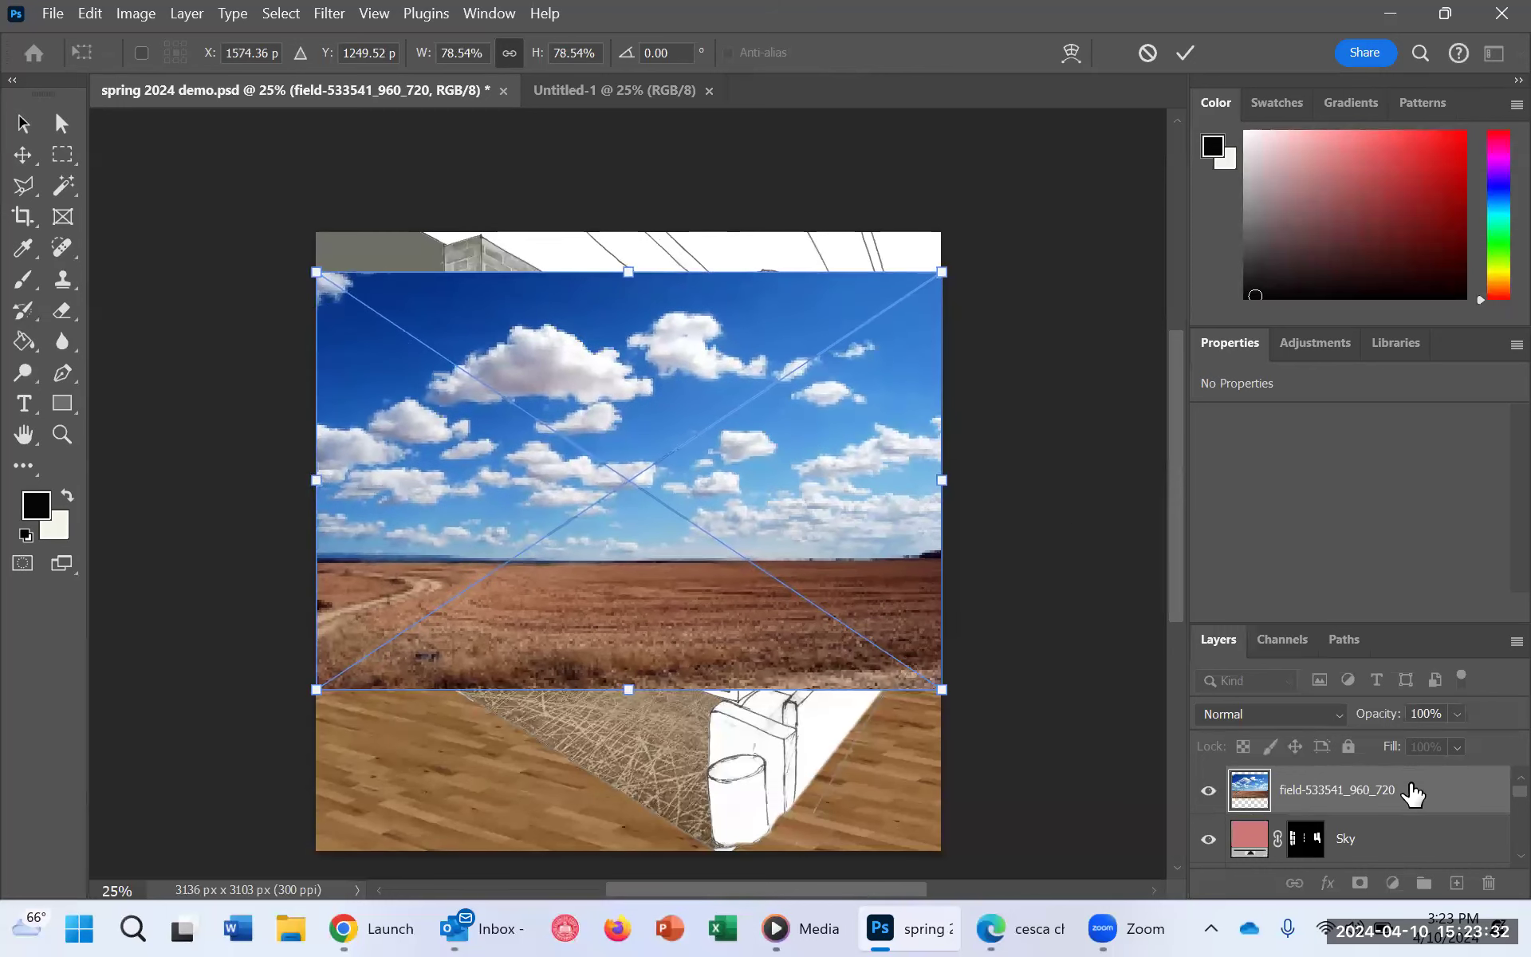
{"action": "key", "text": "Return"}
Step: Rename the placed sky photo layer SKy 1
{"action": "double_click", "coordinate": [1383, 791]}
{"action": "type", "text": "S"}
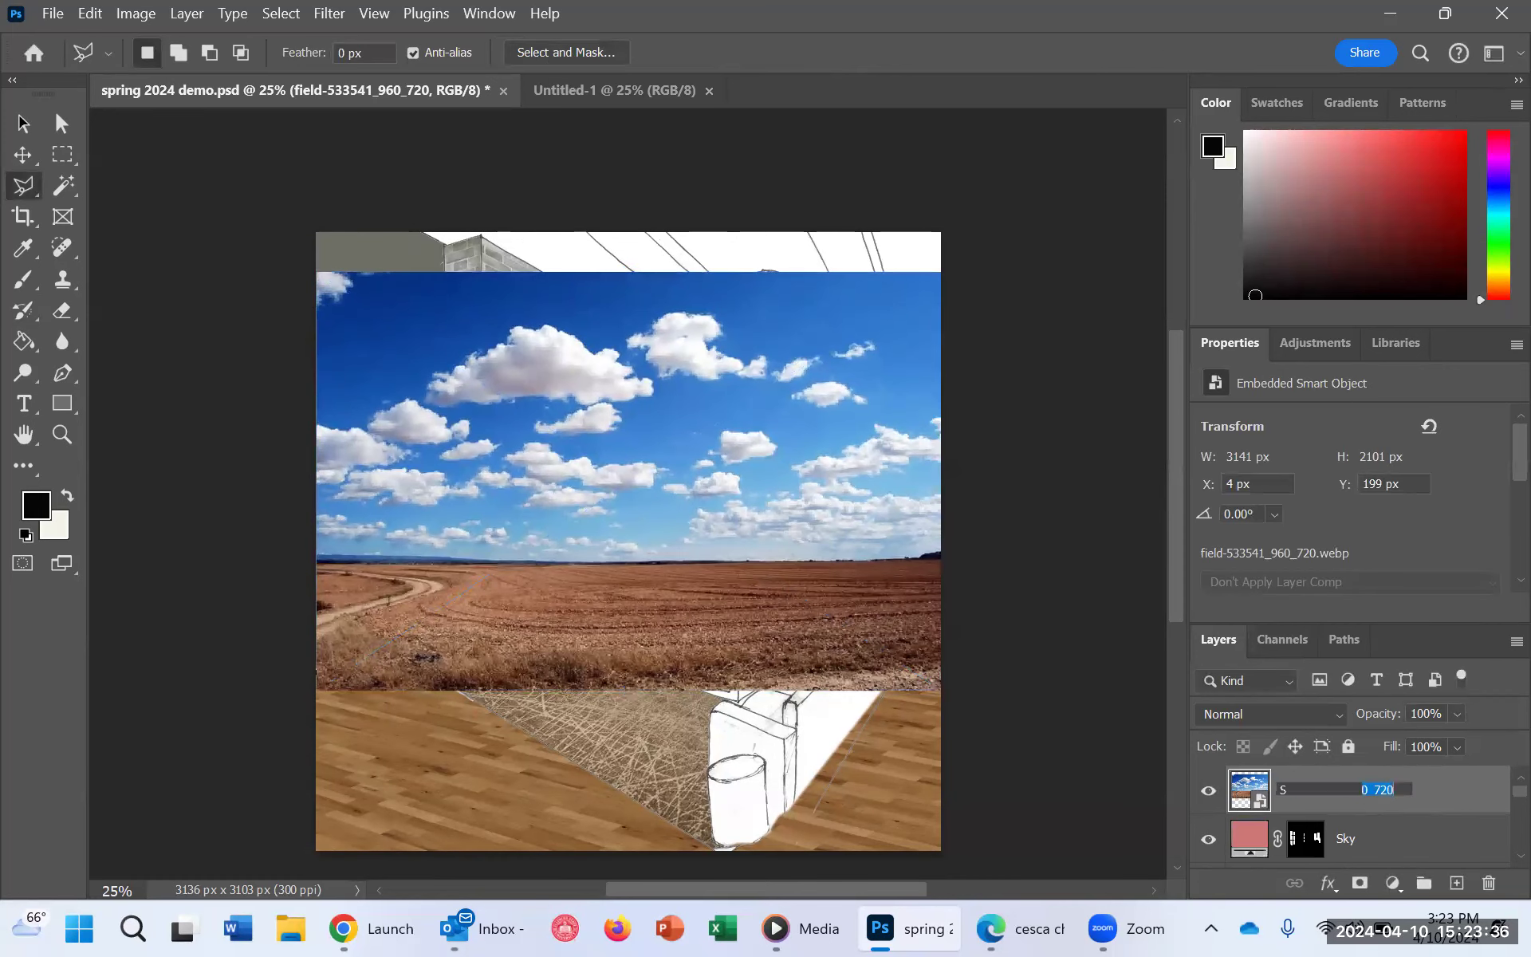
{"action": "type", "text": "Ky 1"}
{"action": "left_click", "coordinate": [1450, 839]}
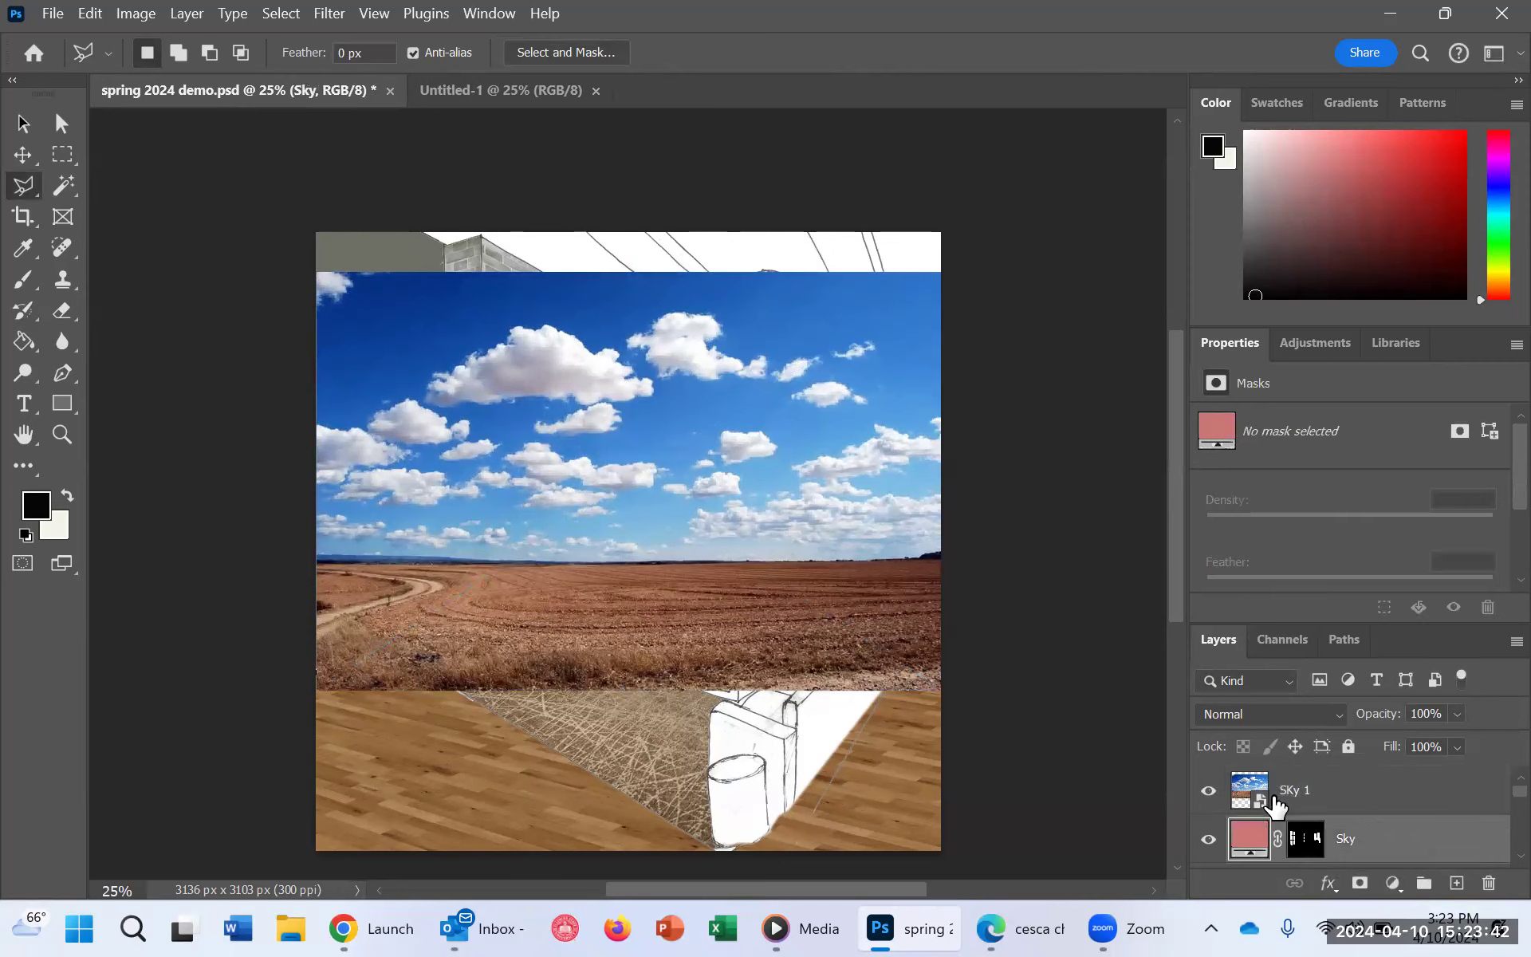
Step: Convert the SKy 1 layer to a Smart Object
{"action": "right_click", "coordinate": [1336, 789]}
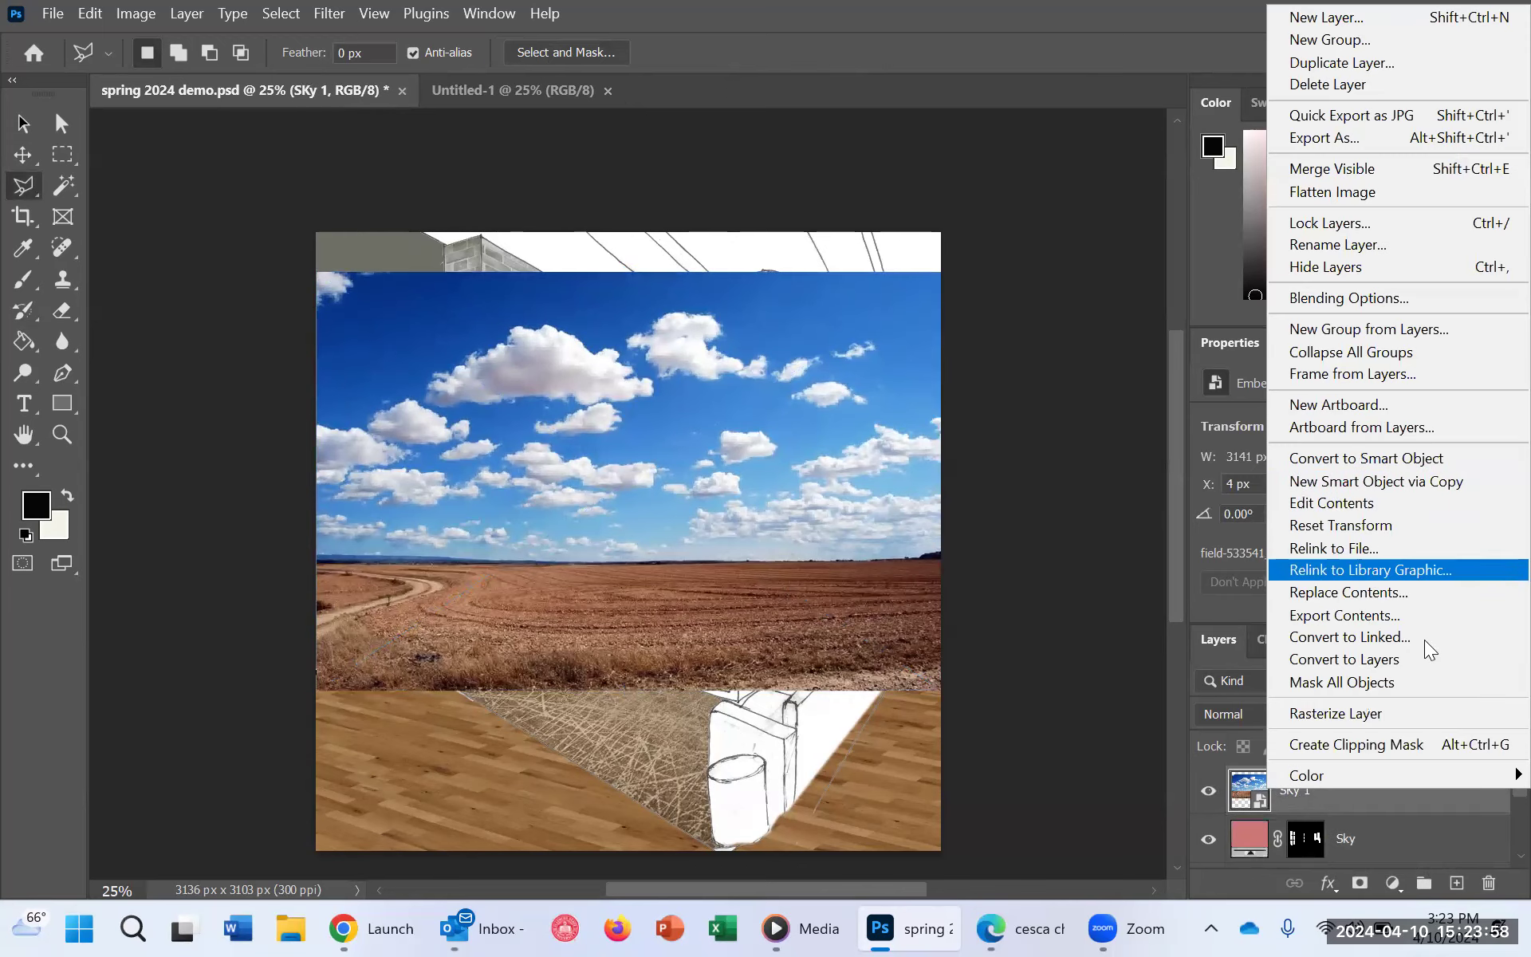
{"action": "left_click", "coordinate": [1370, 793]}
{"action": "right_click", "coordinate": [1368, 789]}
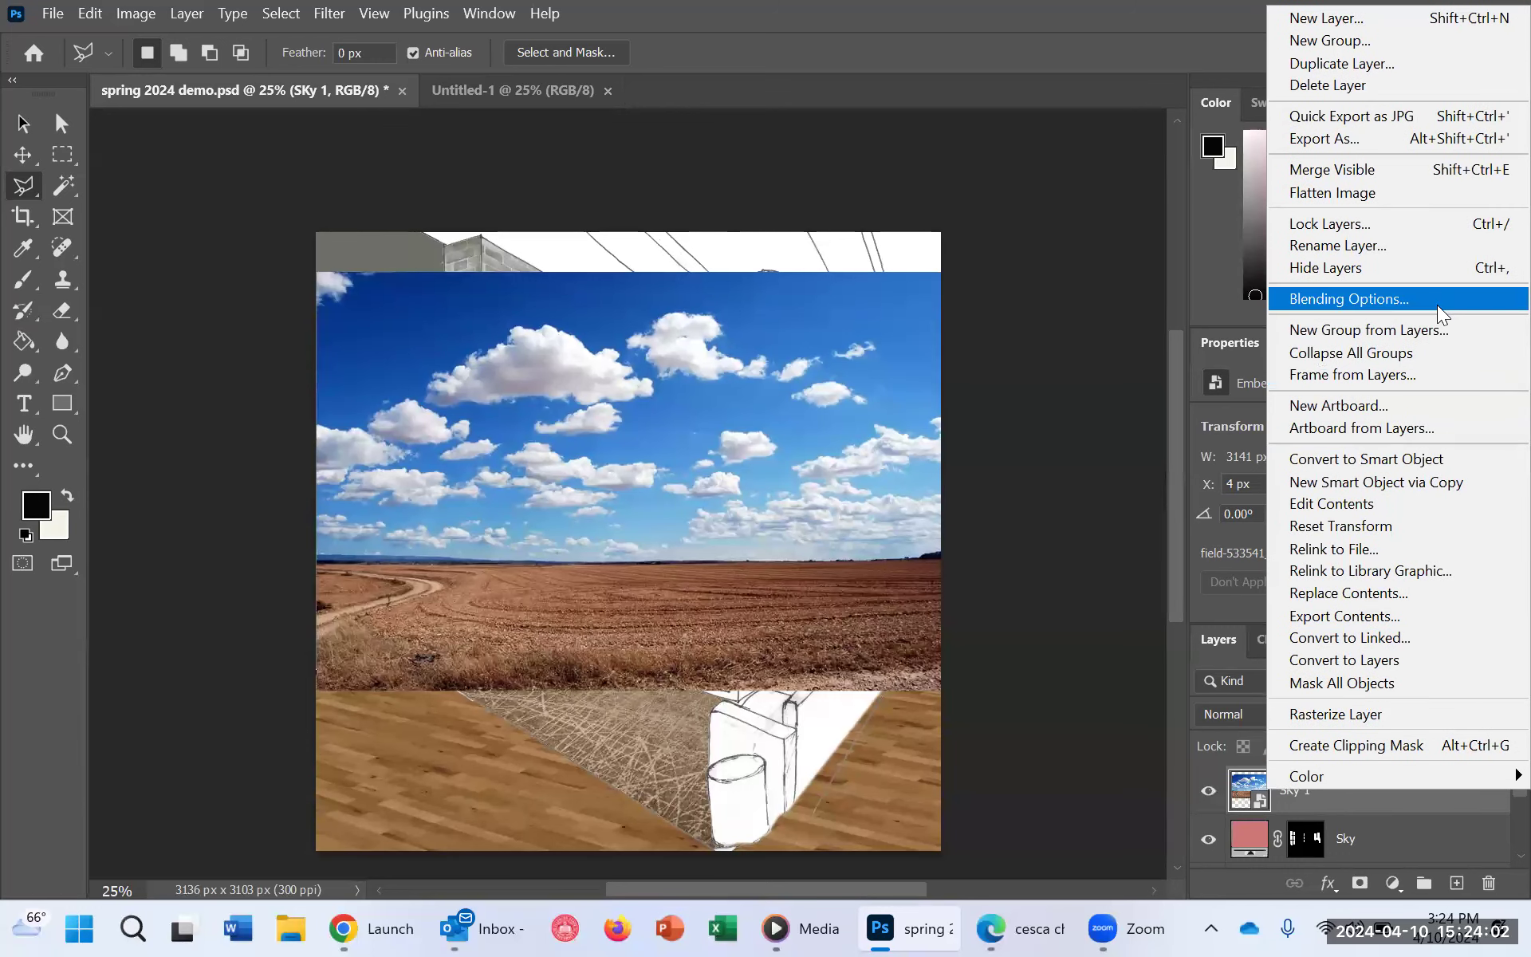
{"action": "left_click", "coordinate": [1408, 462]}
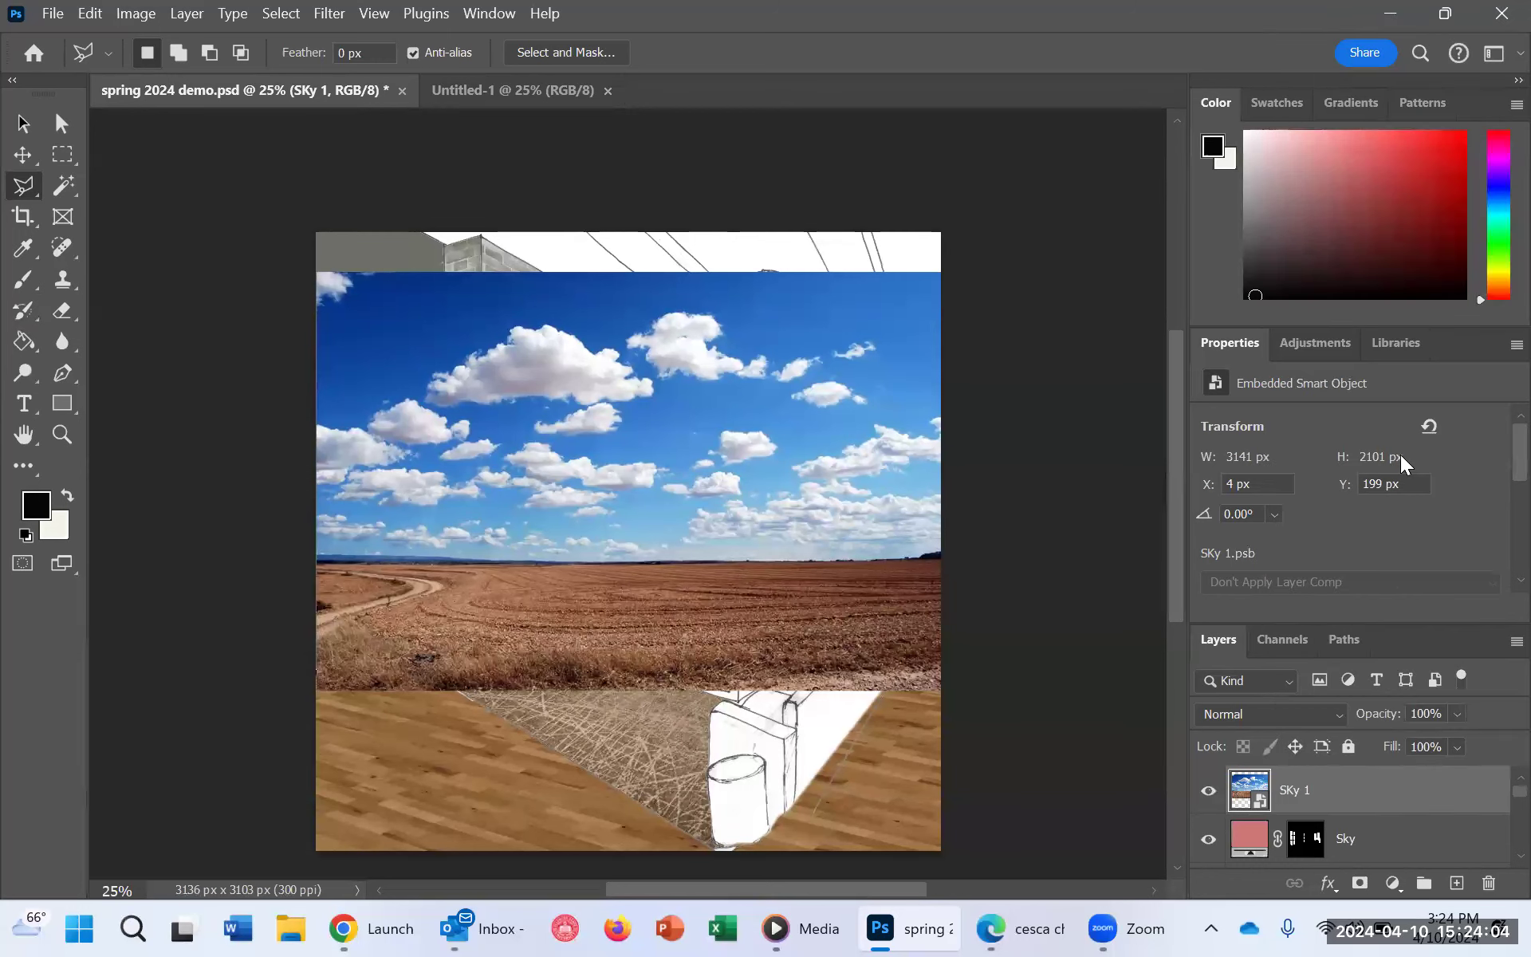
Step: Distort the SKy 1 photo with Free Transform, pulling its upper-right corner slightly outward to about 101.27% width and 100.56% height
{"action": "key", "text": "ctrl+t"}
{"action": "right_click", "coordinate": [652, 471]}
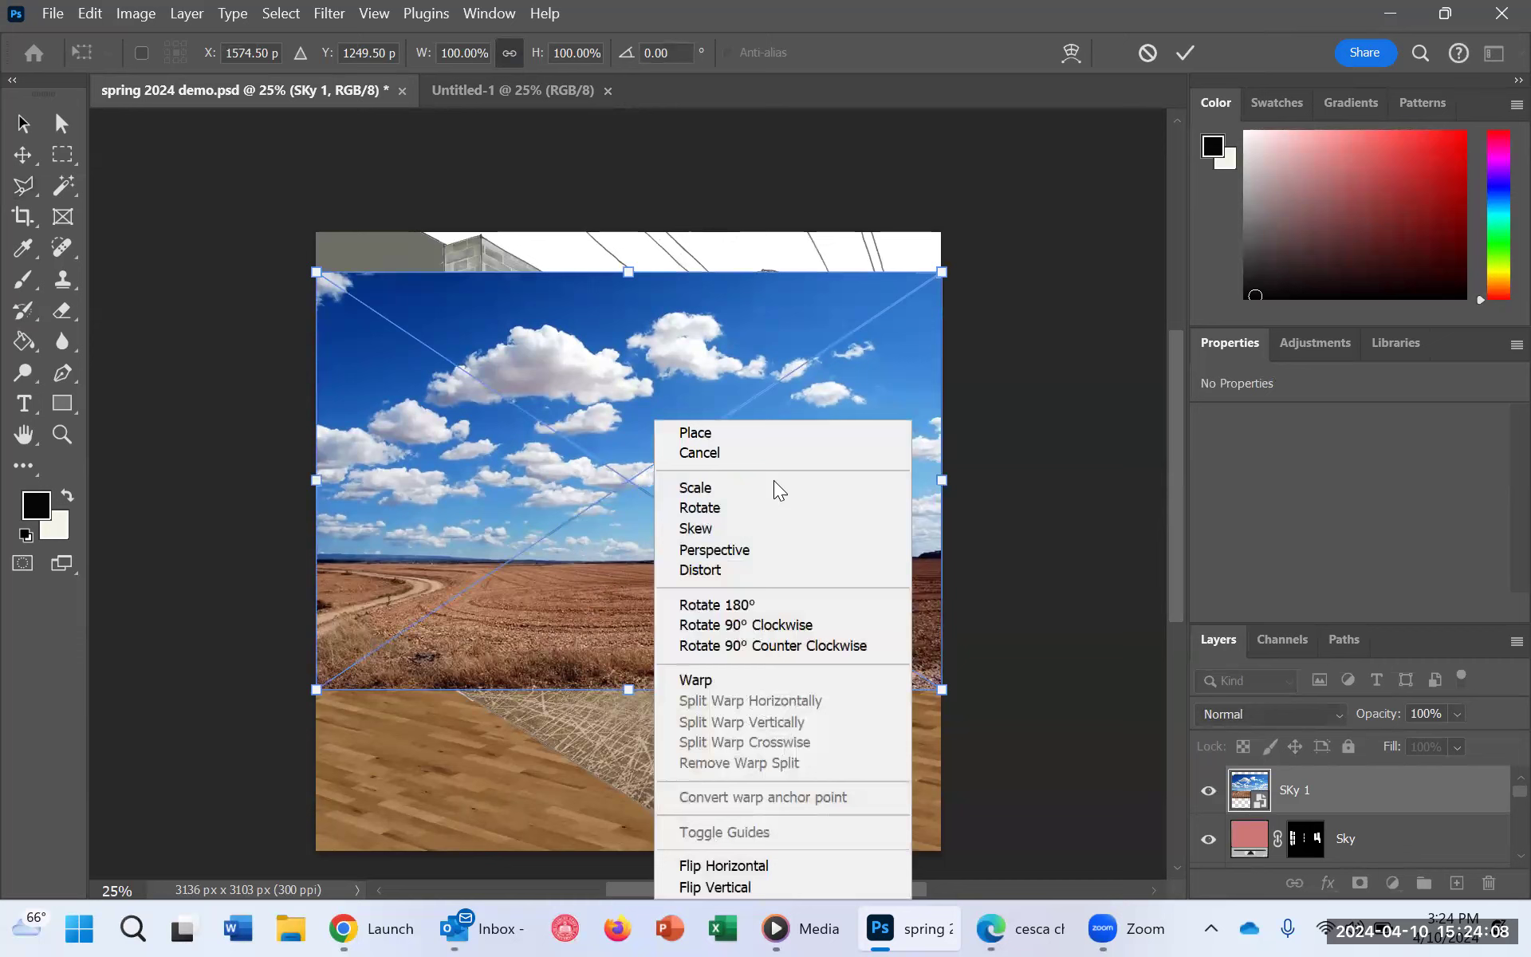
{"action": "left_click", "coordinate": [781, 568]}
{"action": "mouse_move", "coordinate": [943, 273]}
{"action": "left_mouse_down"}
{"action": "mouse_move", "coordinate": [963, 303]}
{"action": "mouse_move", "coordinate": [954, 270]}
{"action": "left_mouse_up"}
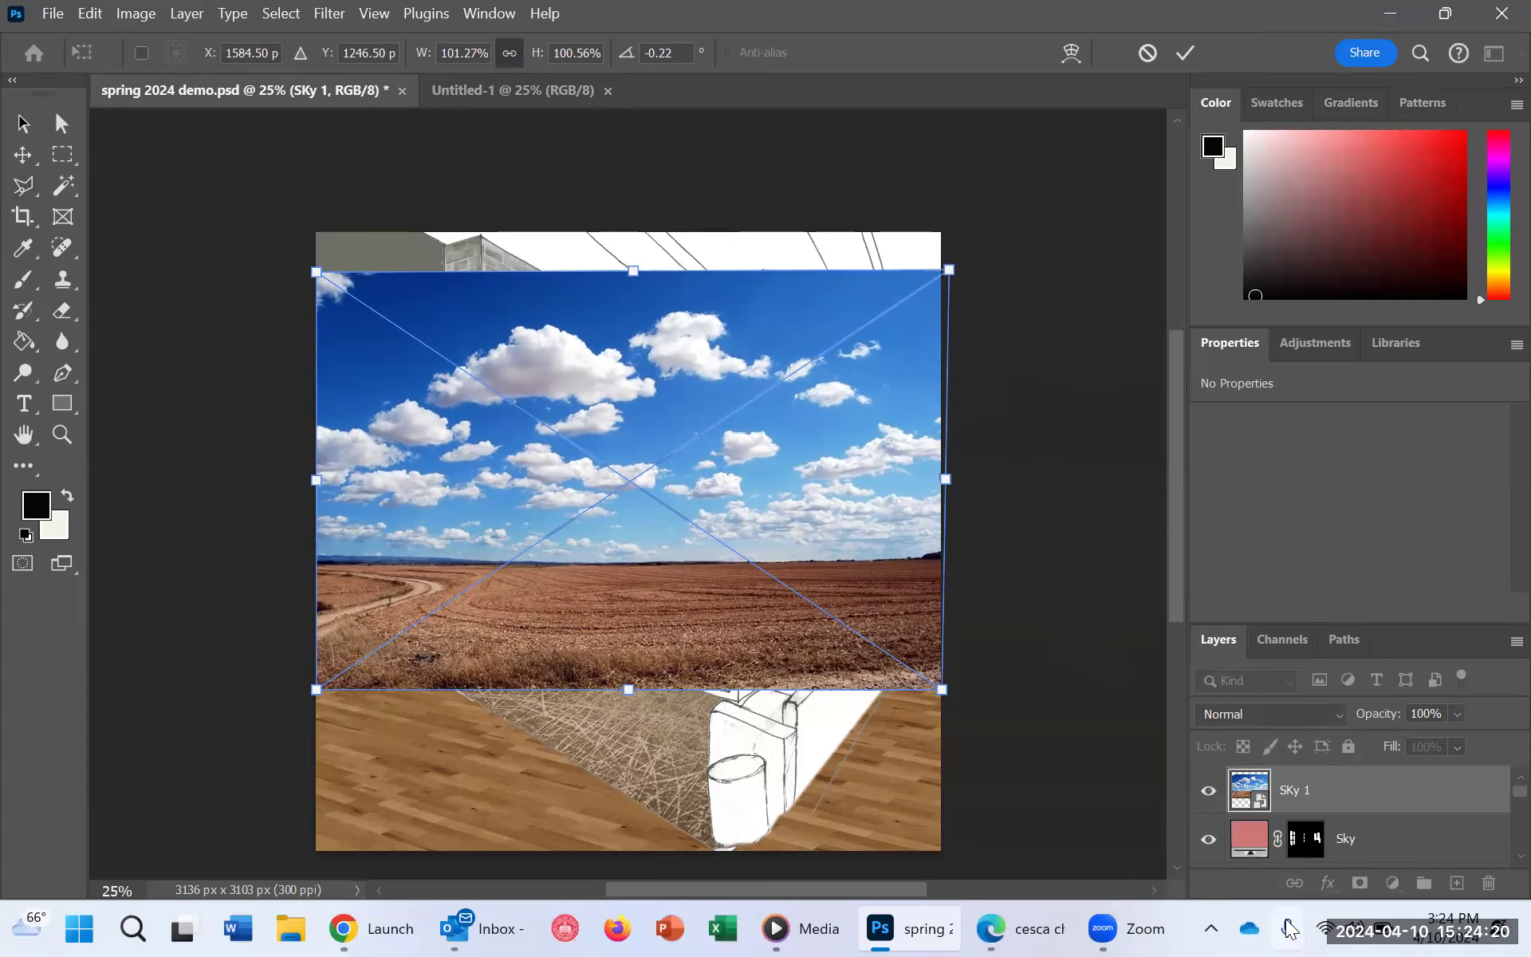
Step: Clip the SKy 1 photo to the masked Sky layer beneath it, releasing and recreating the clipping mask once
{"action": "left_click", "coordinate": [1293, 808], "text": "alt"}
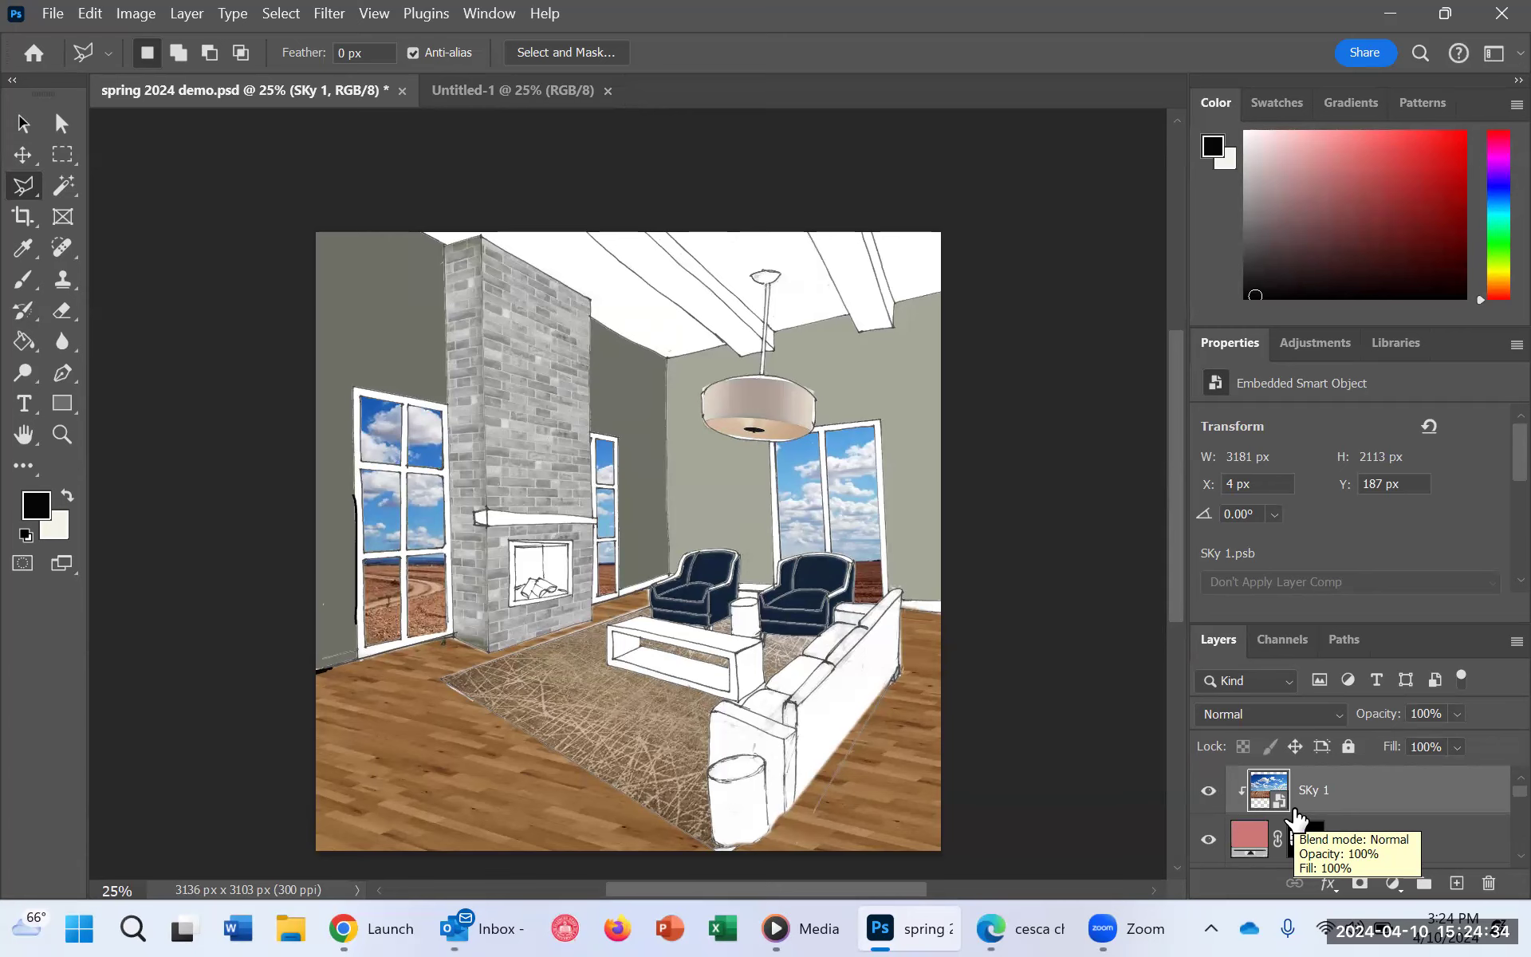
{"action": "left_click", "coordinate": [1294, 812], "text": "alt"}
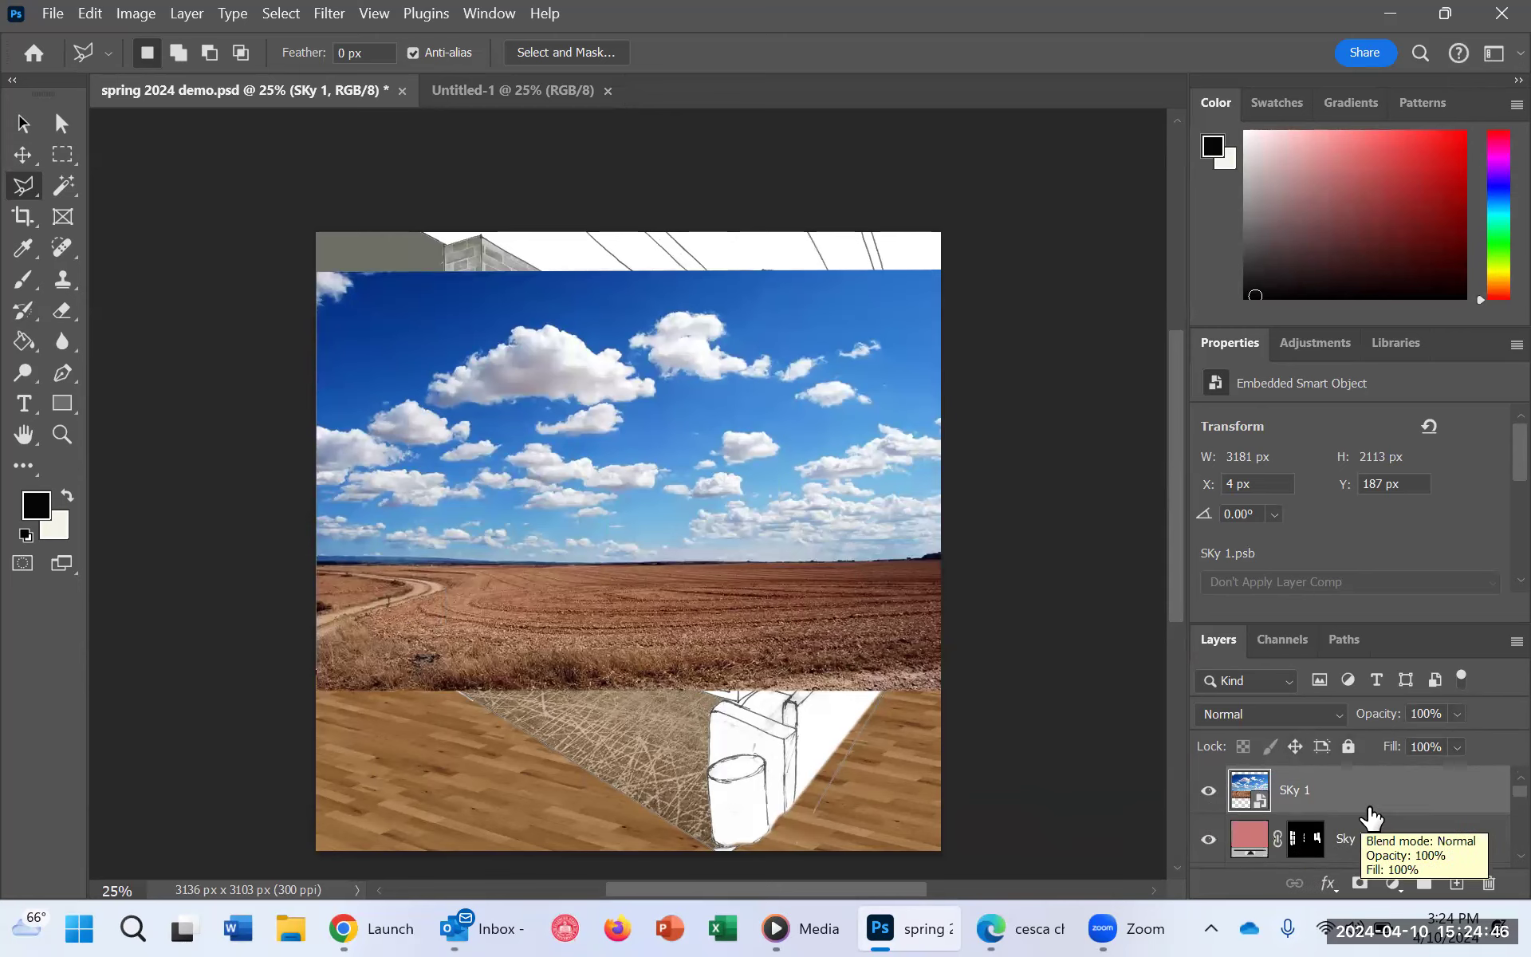
{"action": "right_click", "coordinate": [1379, 787]}
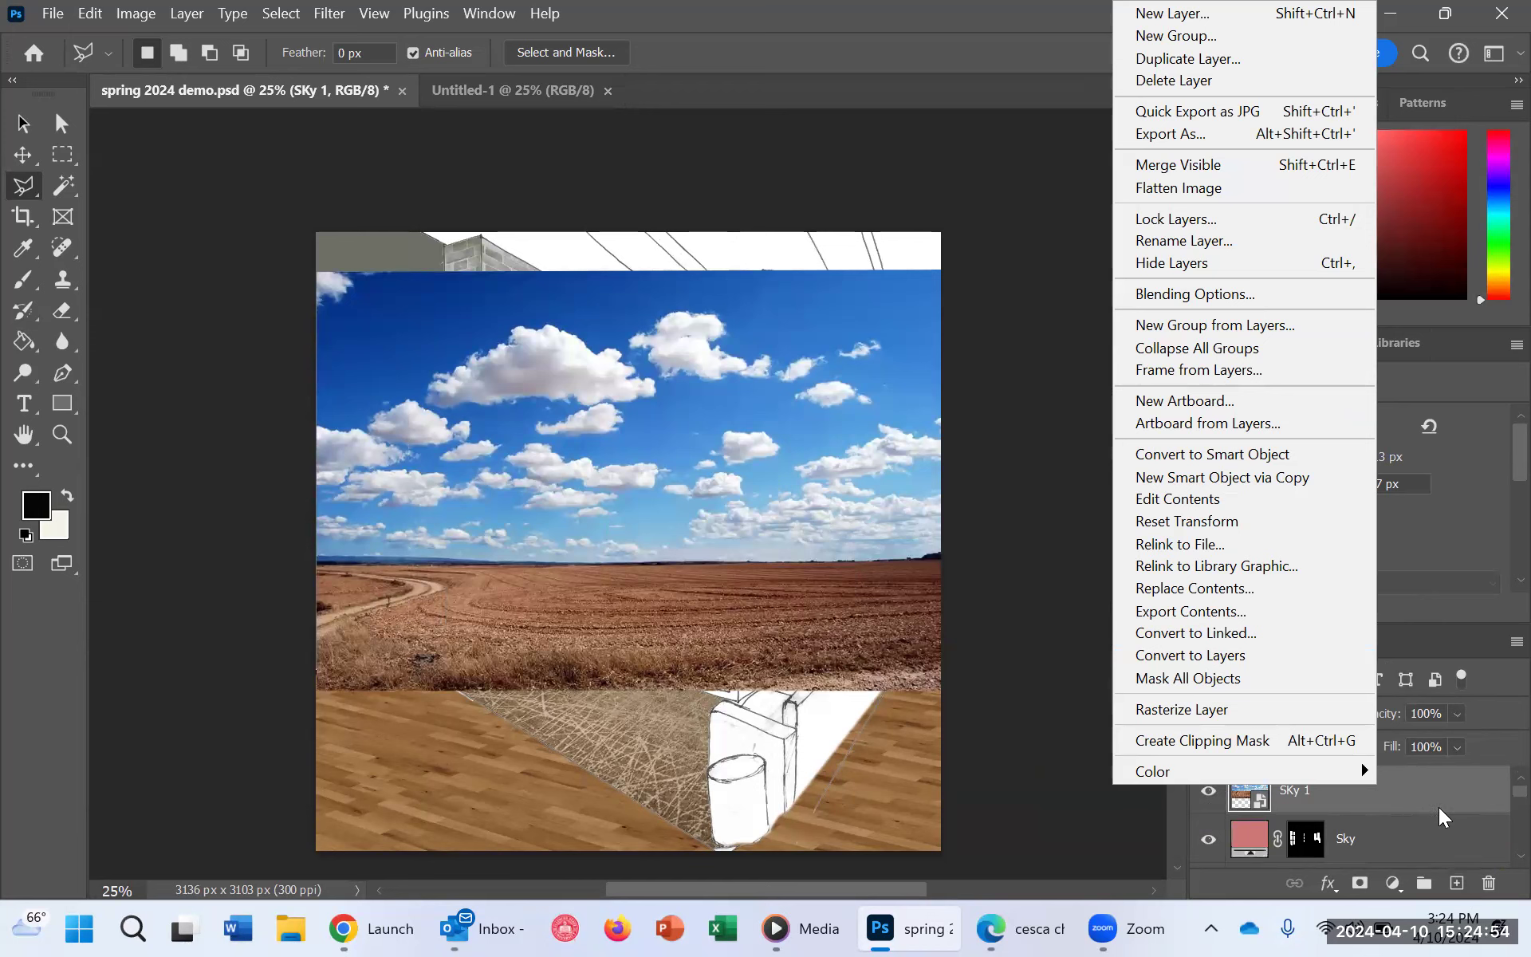
{"action": "left_click", "coordinate": [1266, 807]}
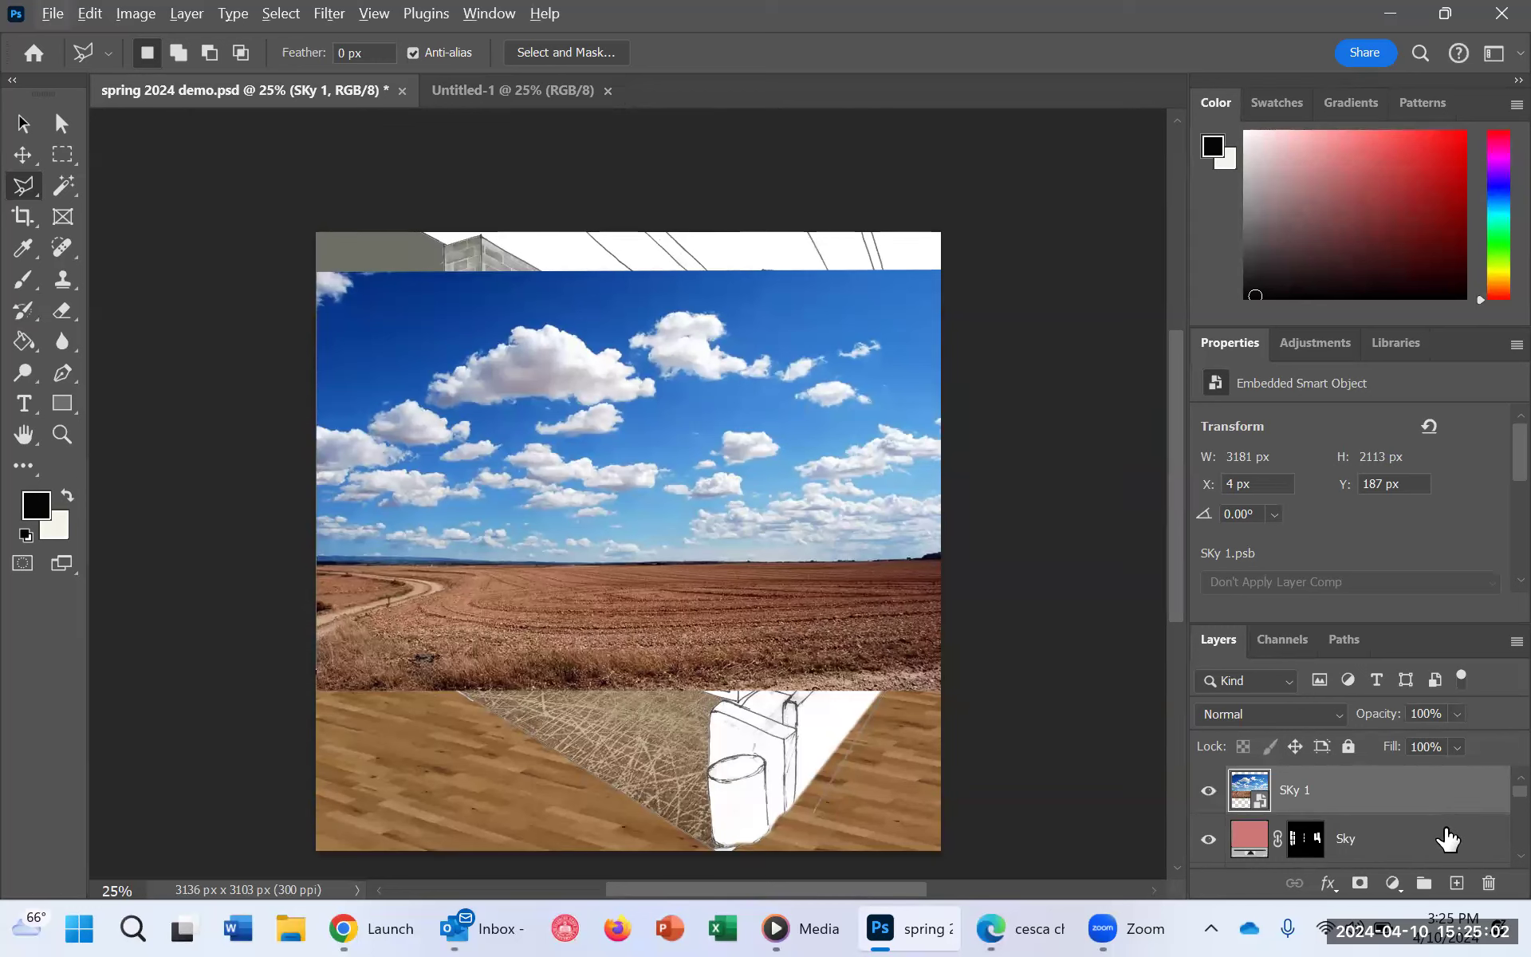
{"action": "left_click", "coordinate": [1267, 852]}
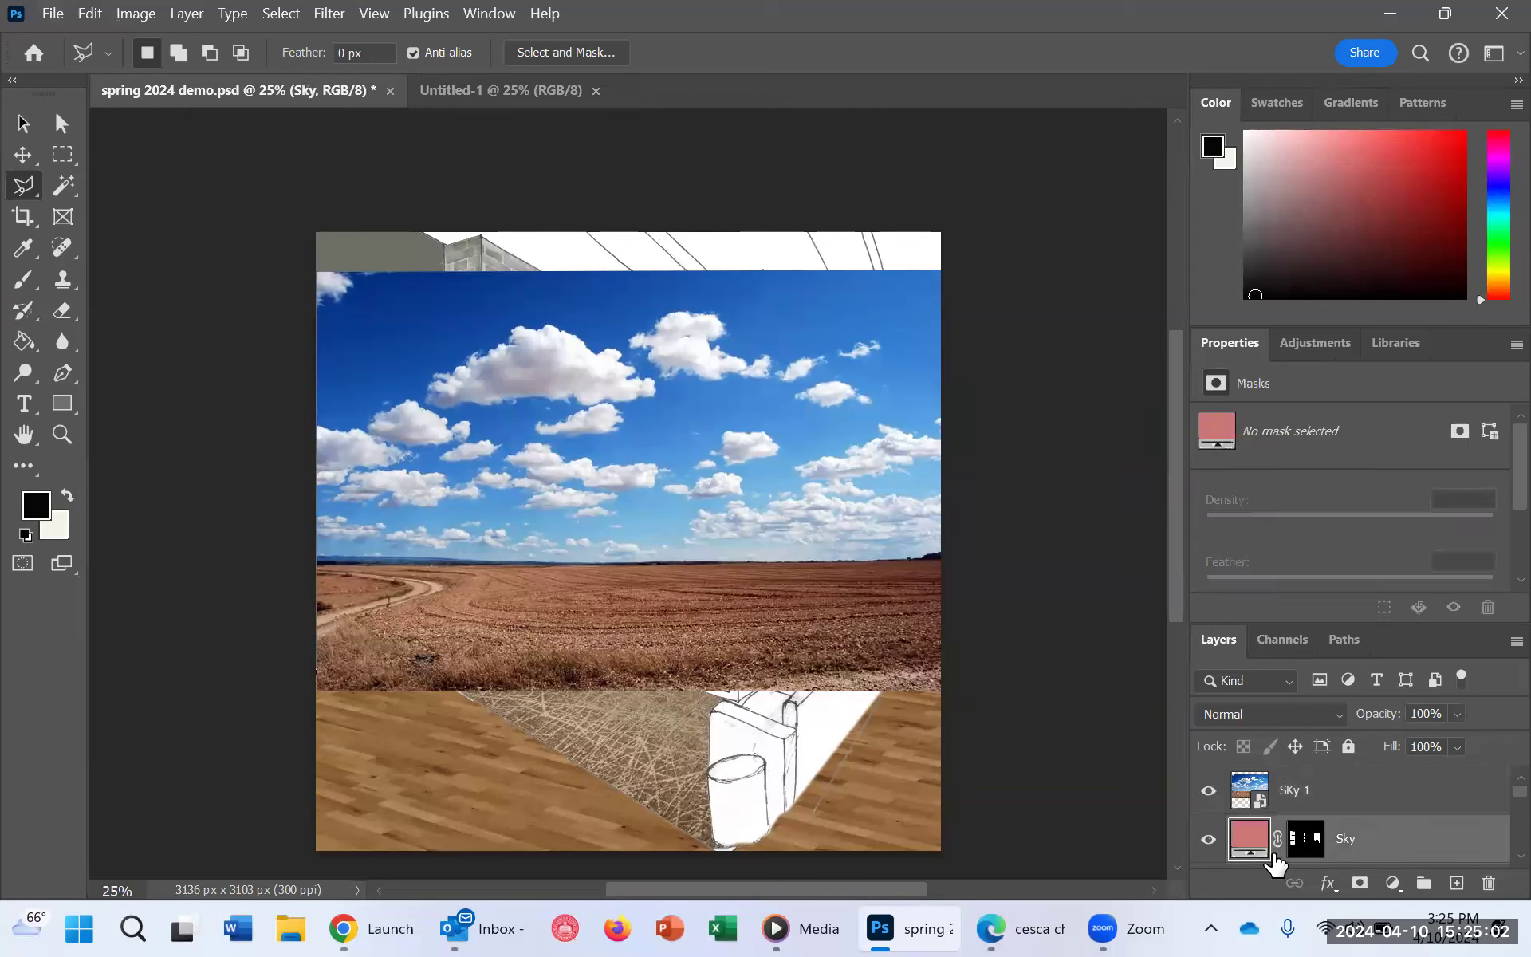
{"action": "left_click", "coordinate": [1342, 803], "text": "alt"}
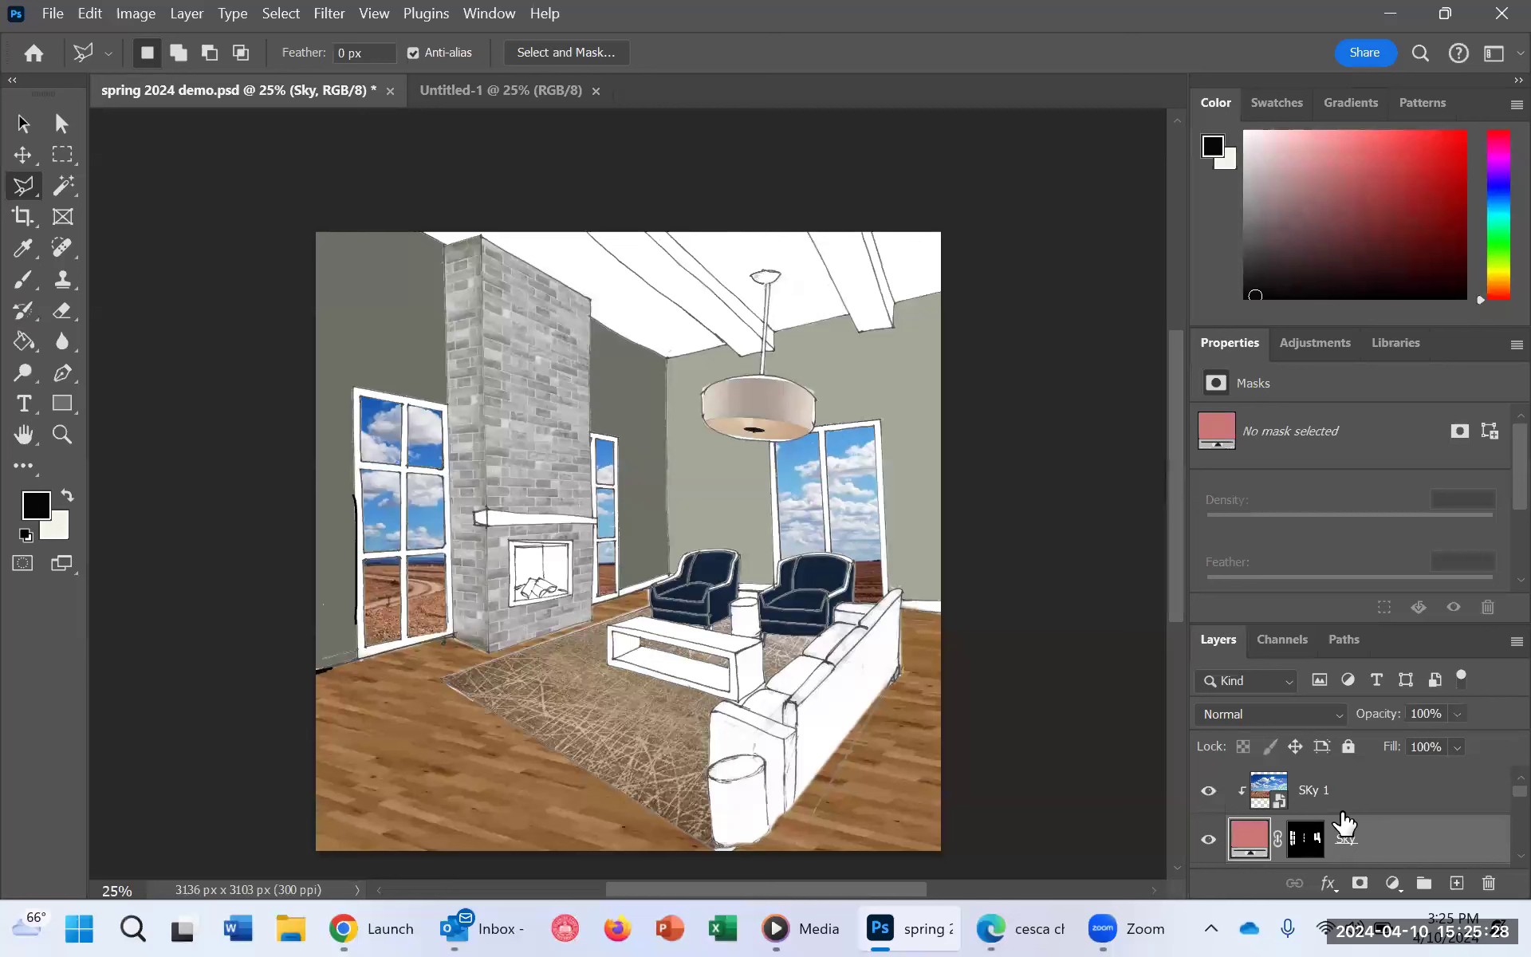
{"action": "key", "text": "ctrl+t"}
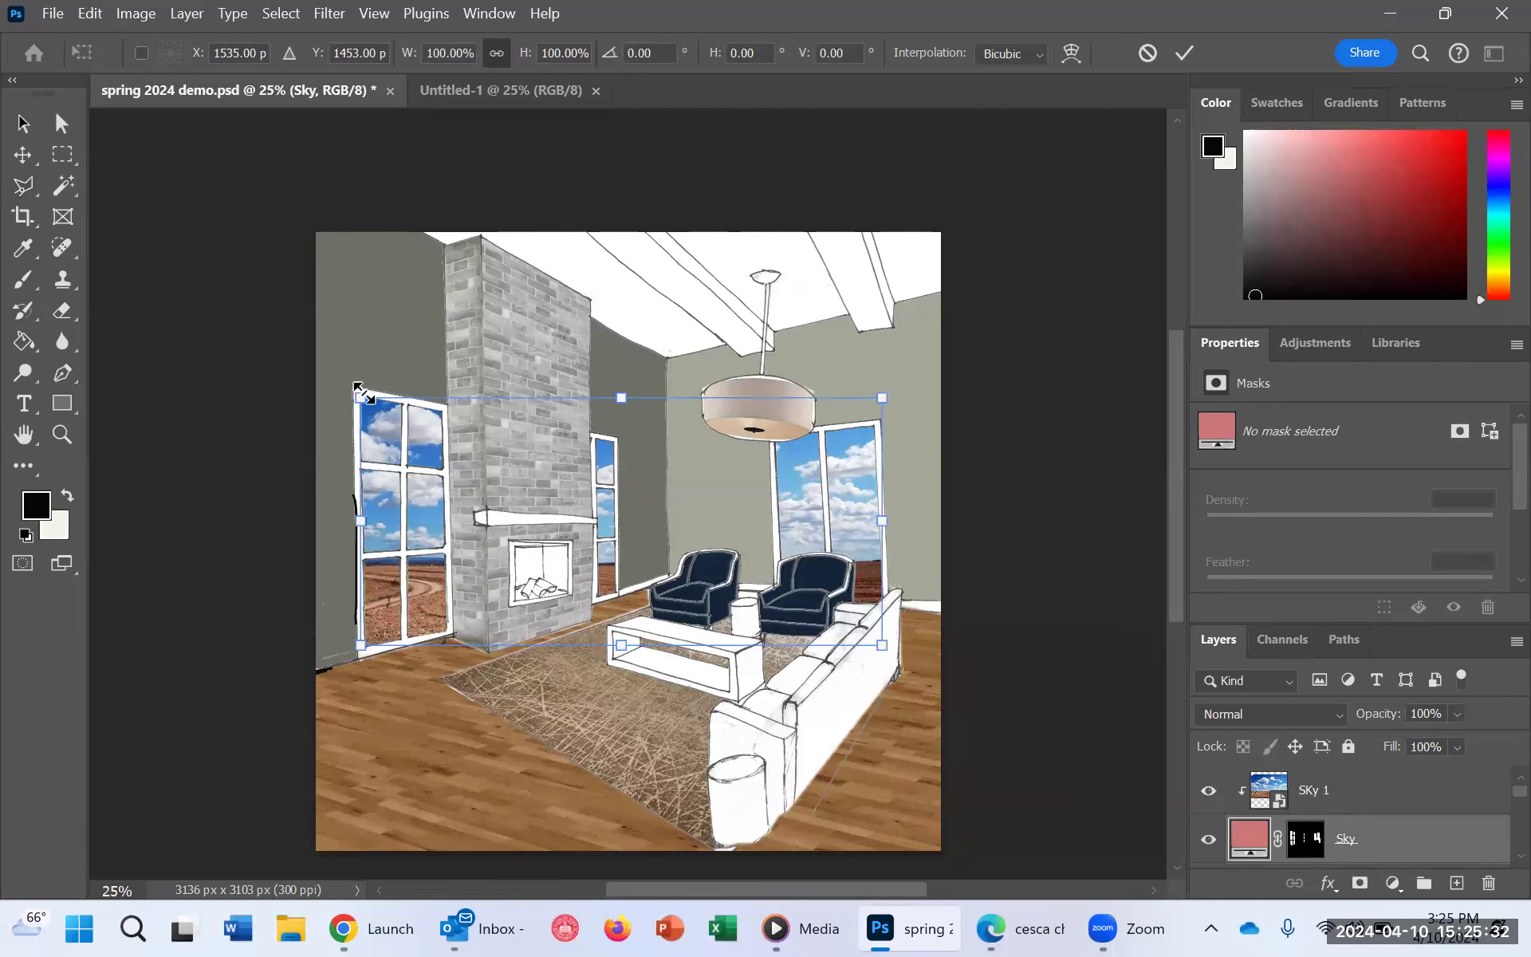
{"action": "right_click", "coordinate": [387, 482]}
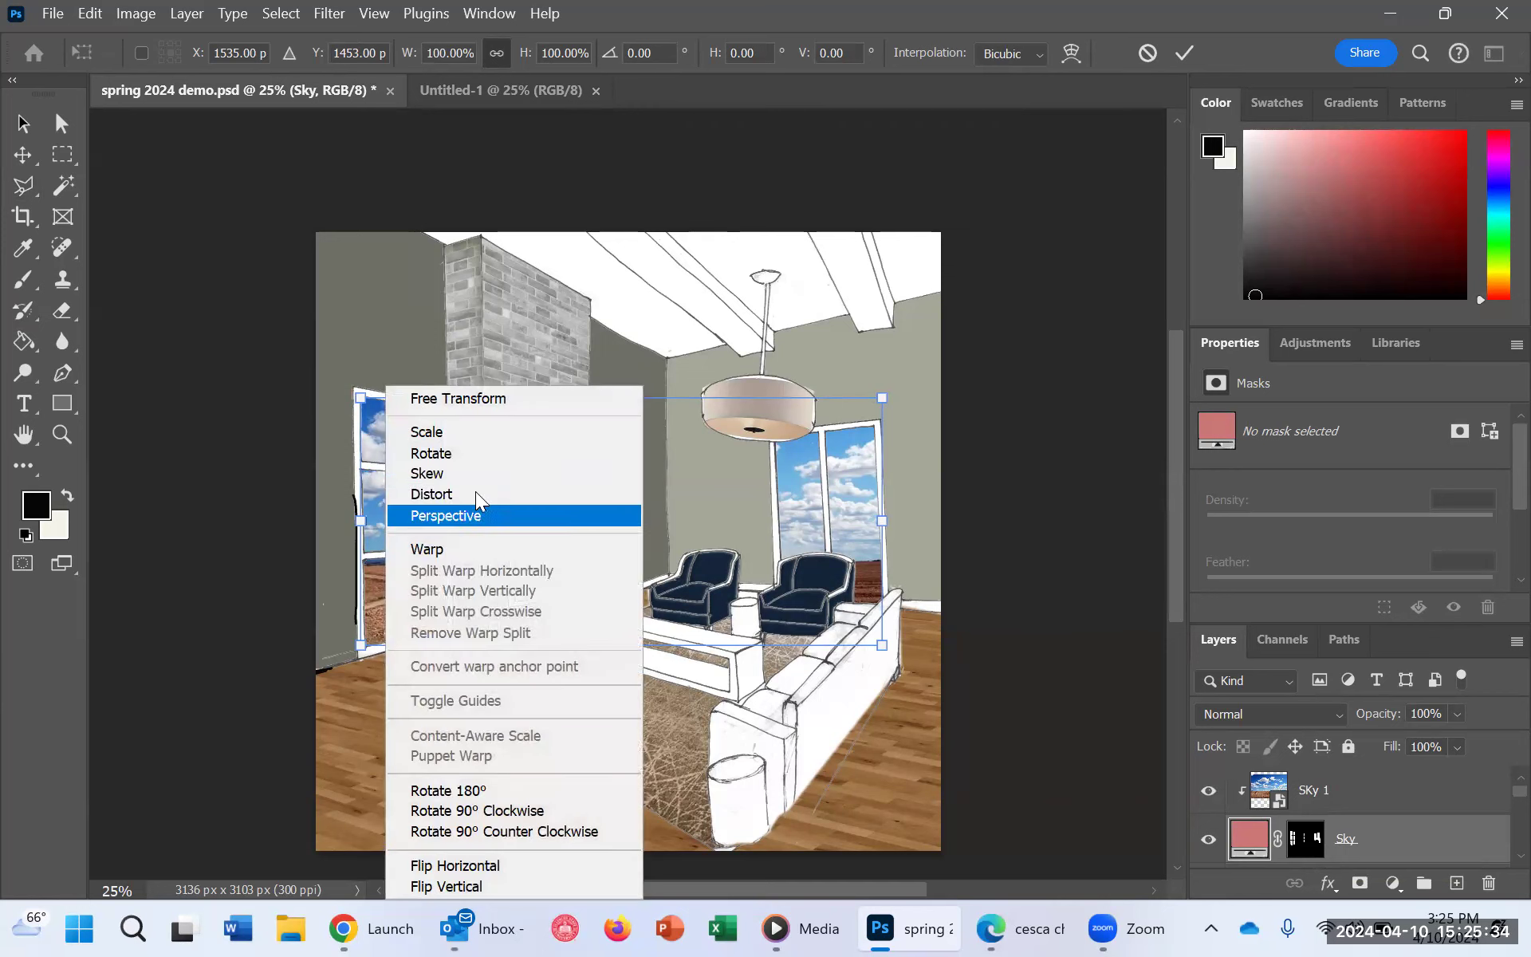
{"action": "left_click", "coordinate": [497, 495]}
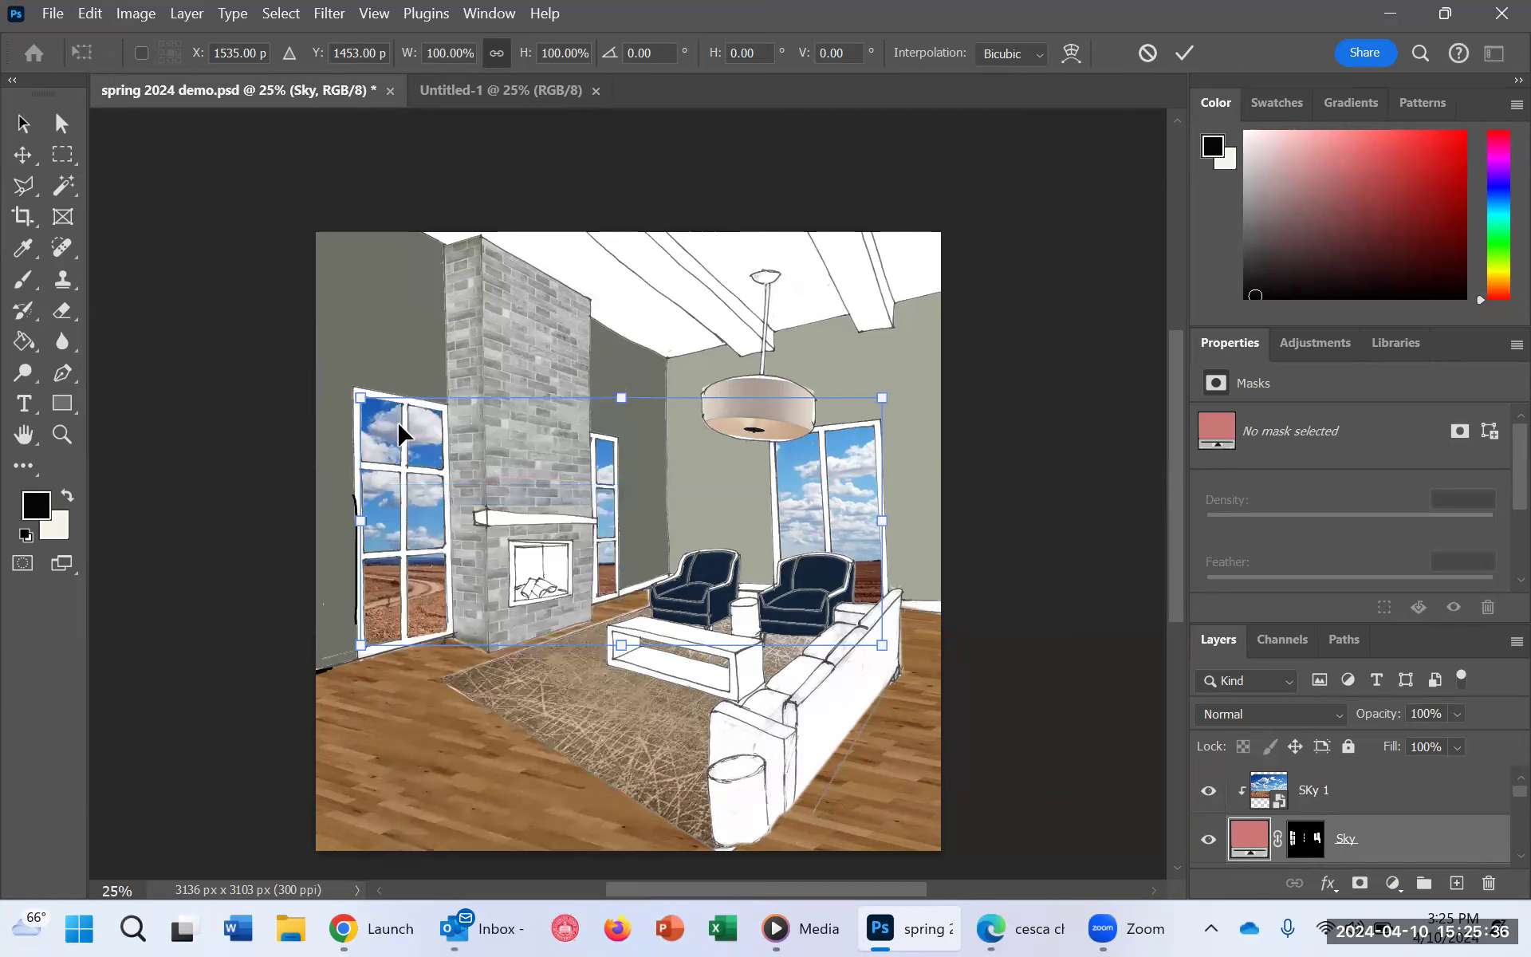
{"action": "mouse_move", "coordinate": [371, 398]}
{"action": "left_mouse_down"}
{"action": "mouse_move", "coordinate": [289, 398]}
{"action": "mouse_move", "coordinate": [343, 399]}
{"action": "left_mouse_up"}
{"action": "key", "text": "ctrl+z"}
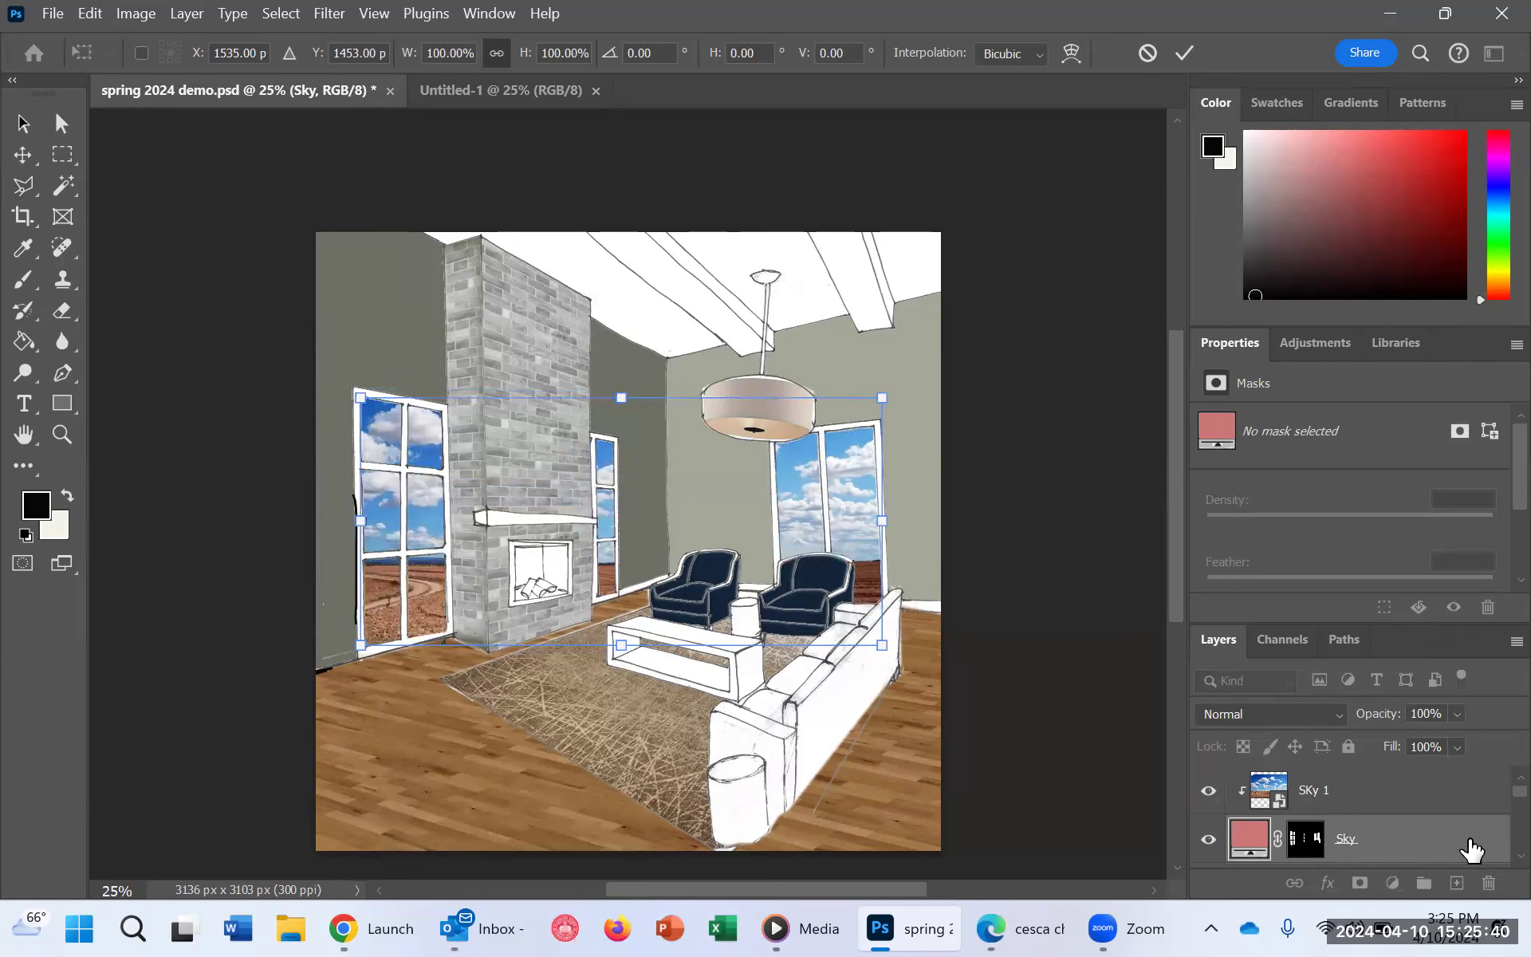
Step: Try distorting the clipped SKy 1 photo with Free Transform, pulling its corners outward to about 115.68% width and 104.28% height
{"action": "left_click", "coordinate": [1377, 792]}
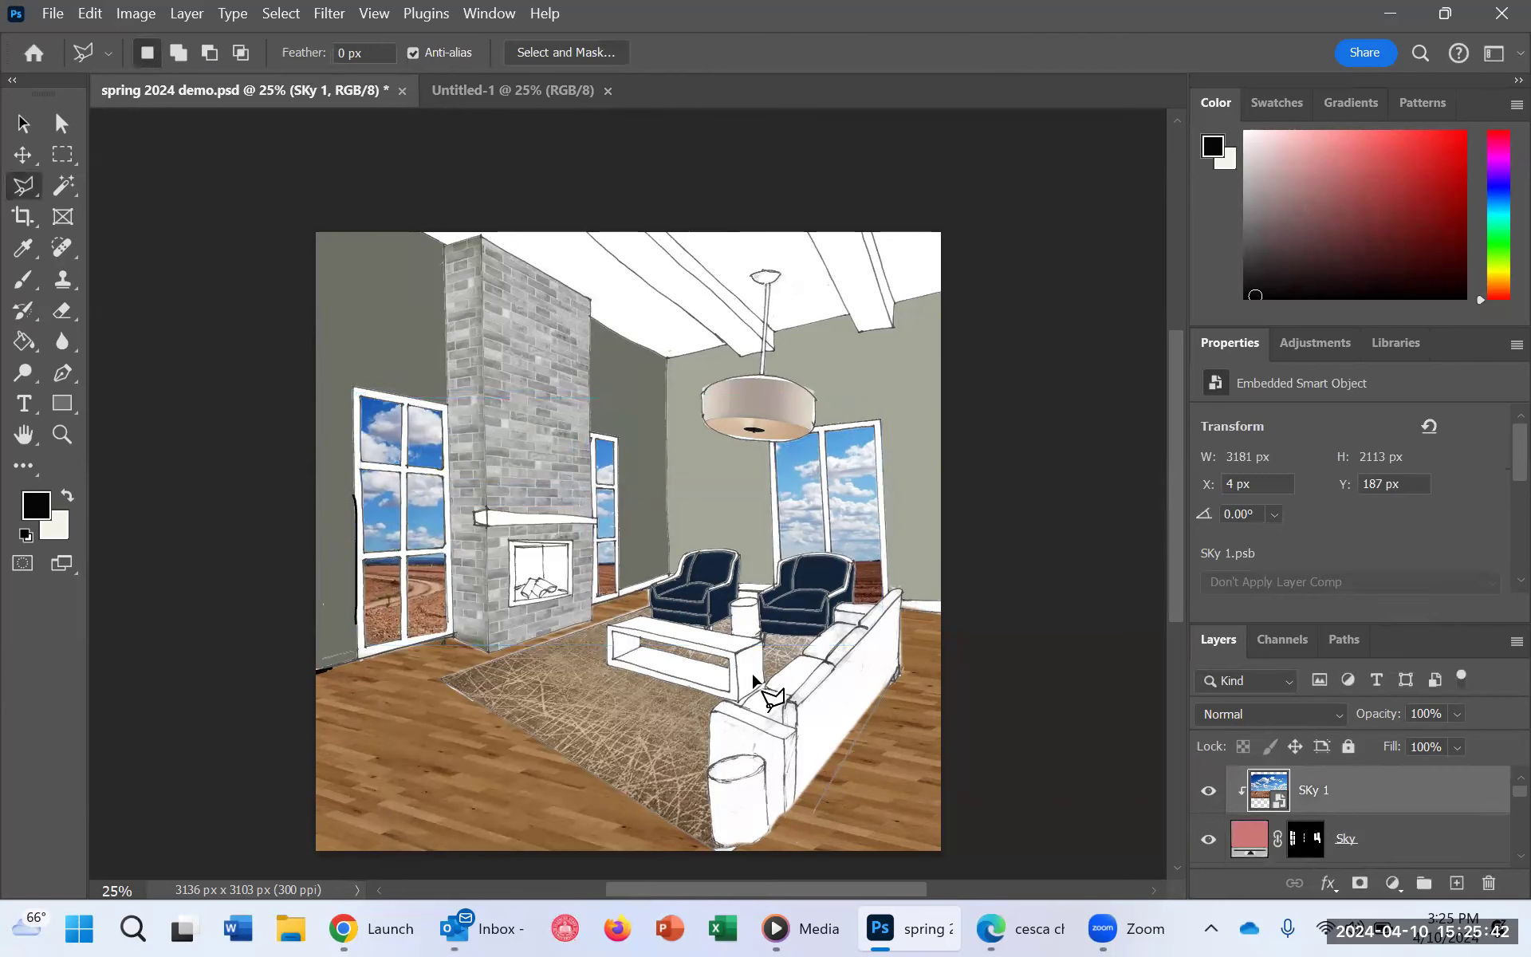
{"action": "key", "text": "ctrl+t"}
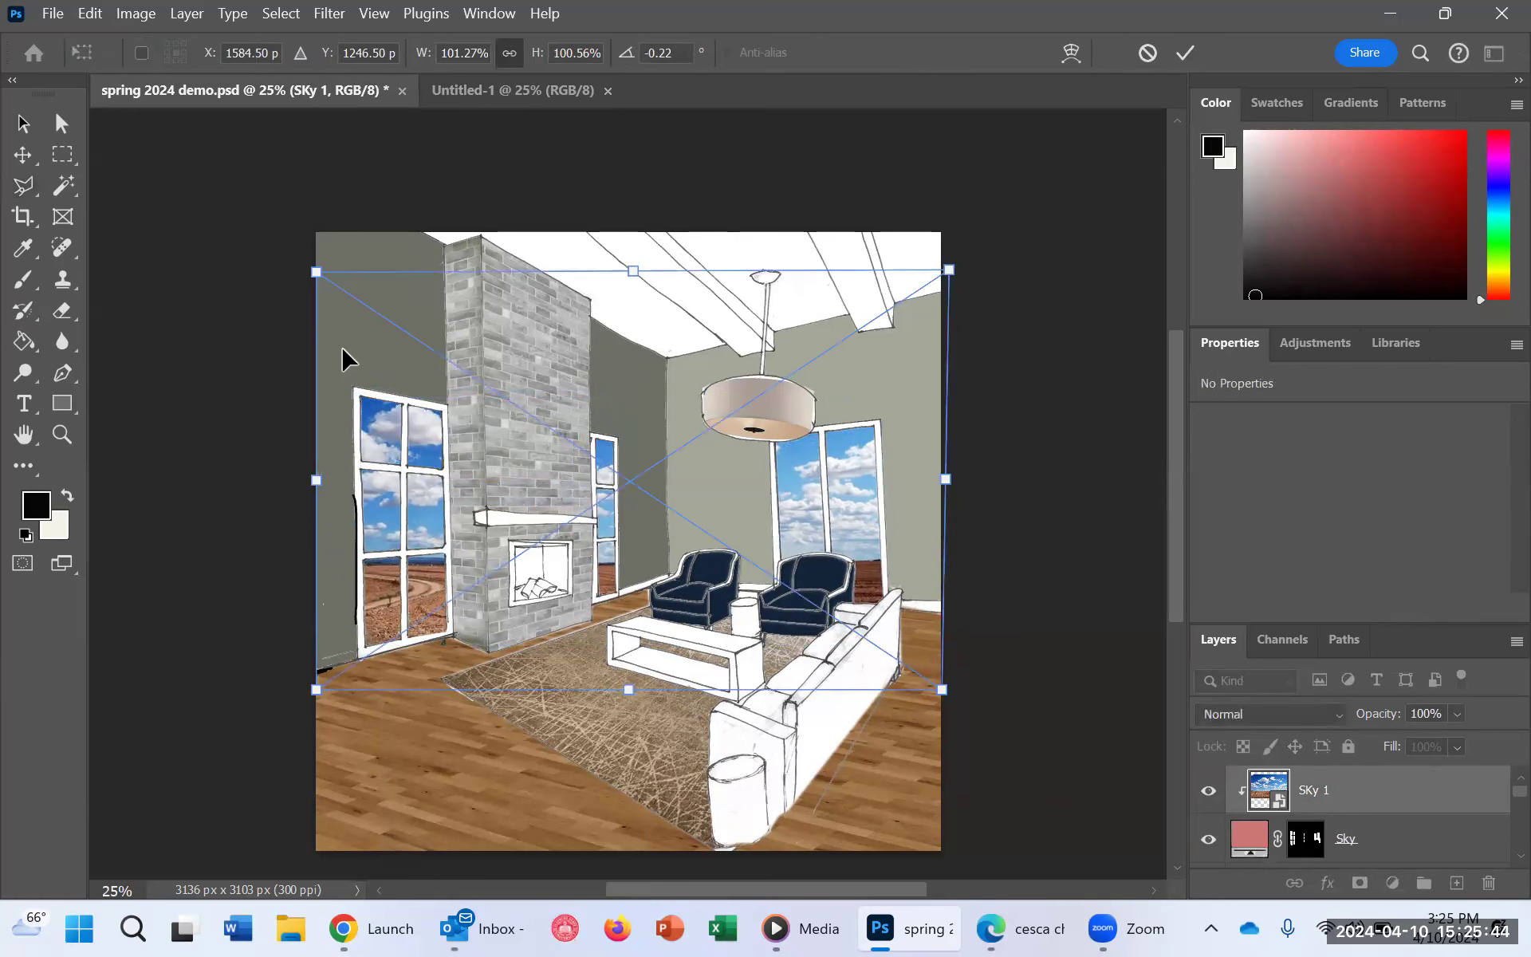
{"action": "right_click", "coordinate": [448, 360]}
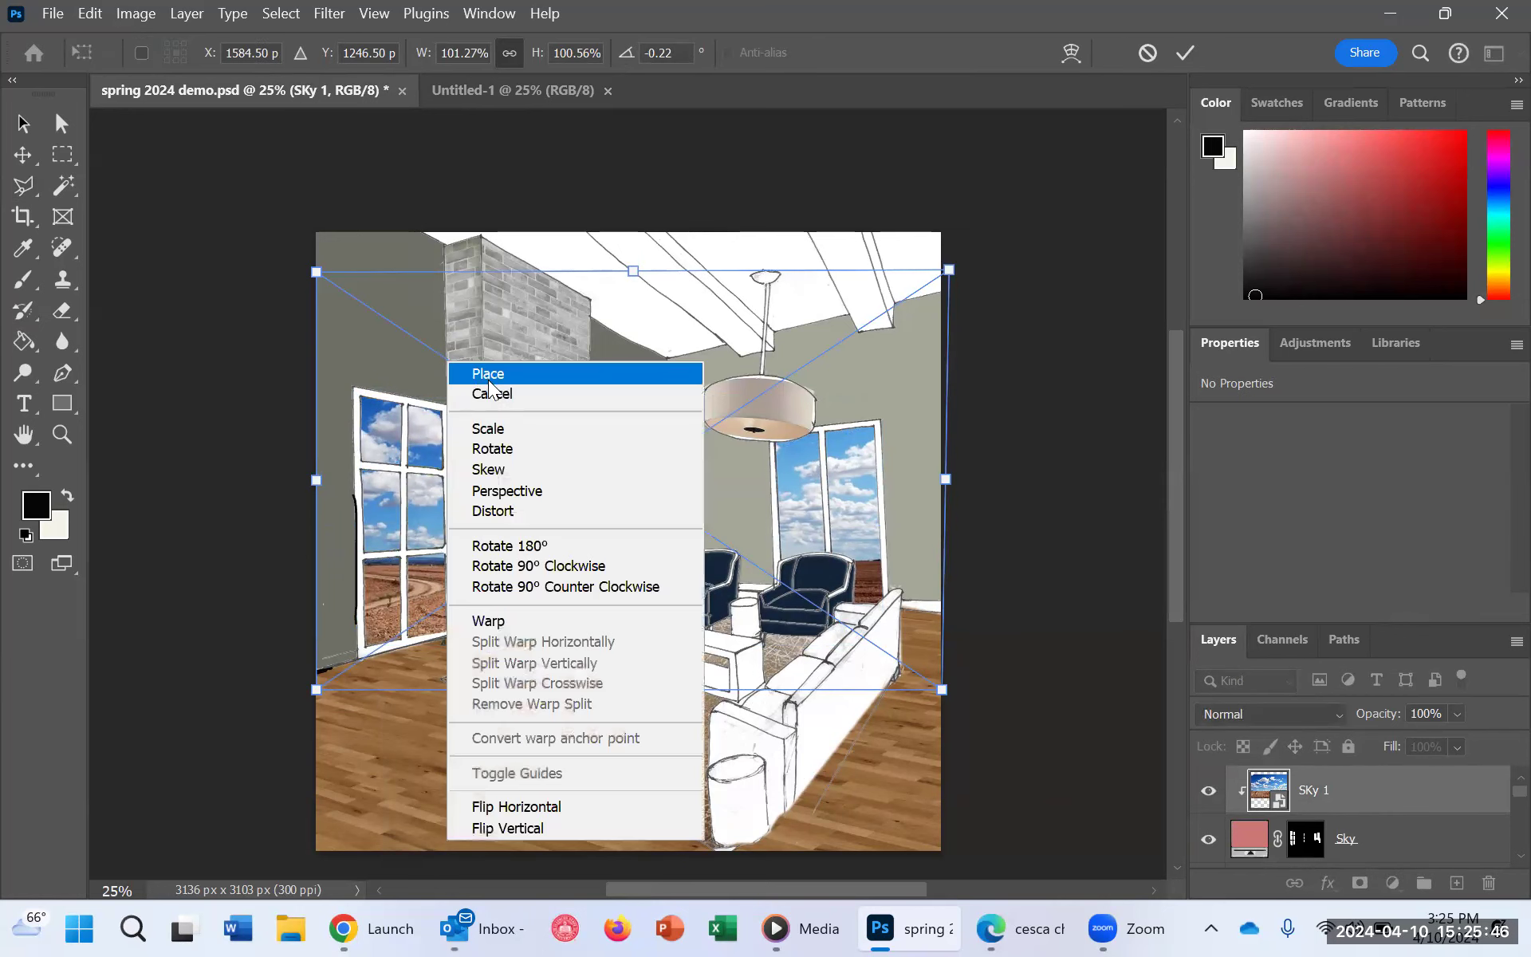
{"action": "left_click", "coordinate": [549, 512]}
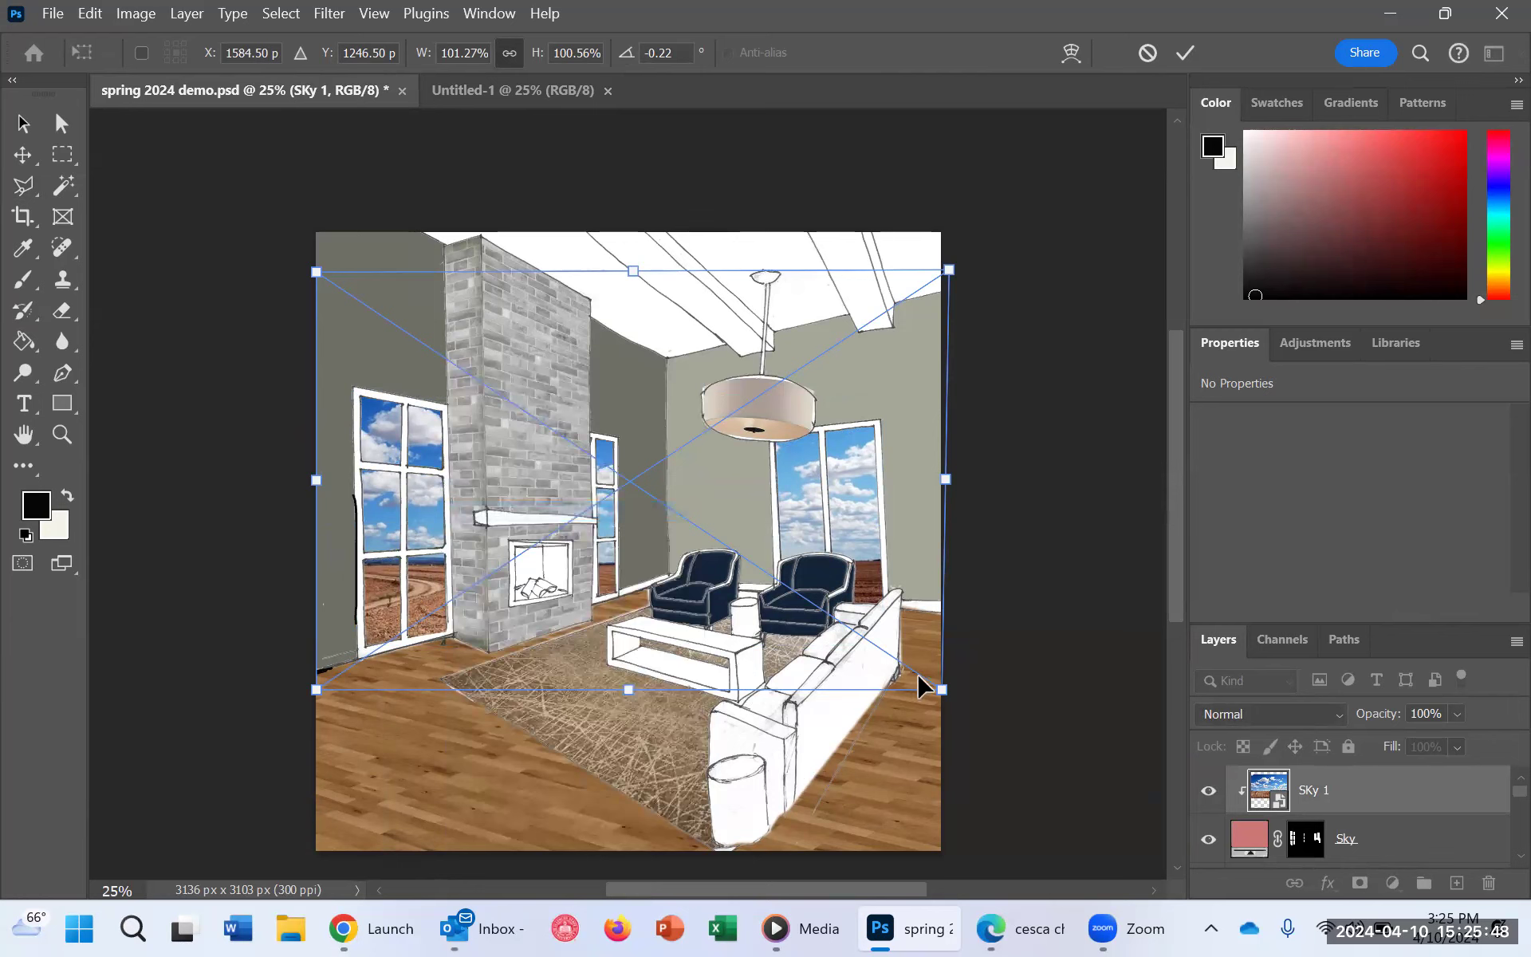
{"action": "left_click_drag", "start_coordinate": [943, 696], "coordinate": [1003, 706]}
{"action": "mouse_move", "coordinate": [313, 484]}
{"action": "left_mouse_down"}
{"action": "mouse_move", "coordinate": [257, 499]}
{"action": "mouse_move", "coordinate": [302, 511]}
{"action": "left_mouse_up"}
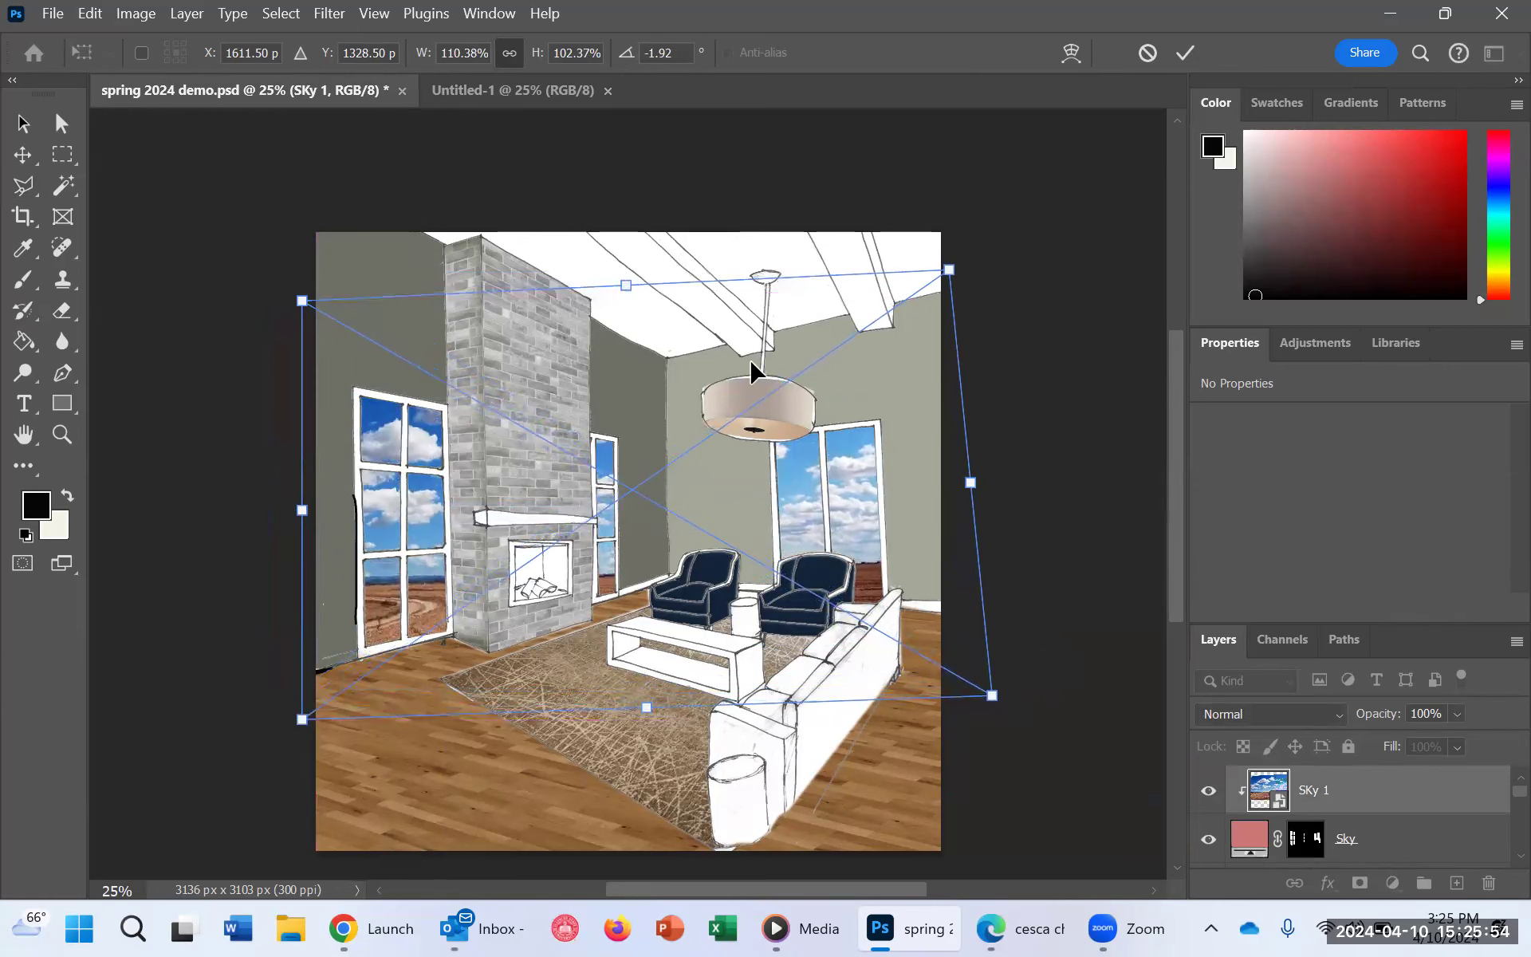
{"action": "left_click_drag", "start_coordinate": [632, 300], "coordinate": [644, 292]}
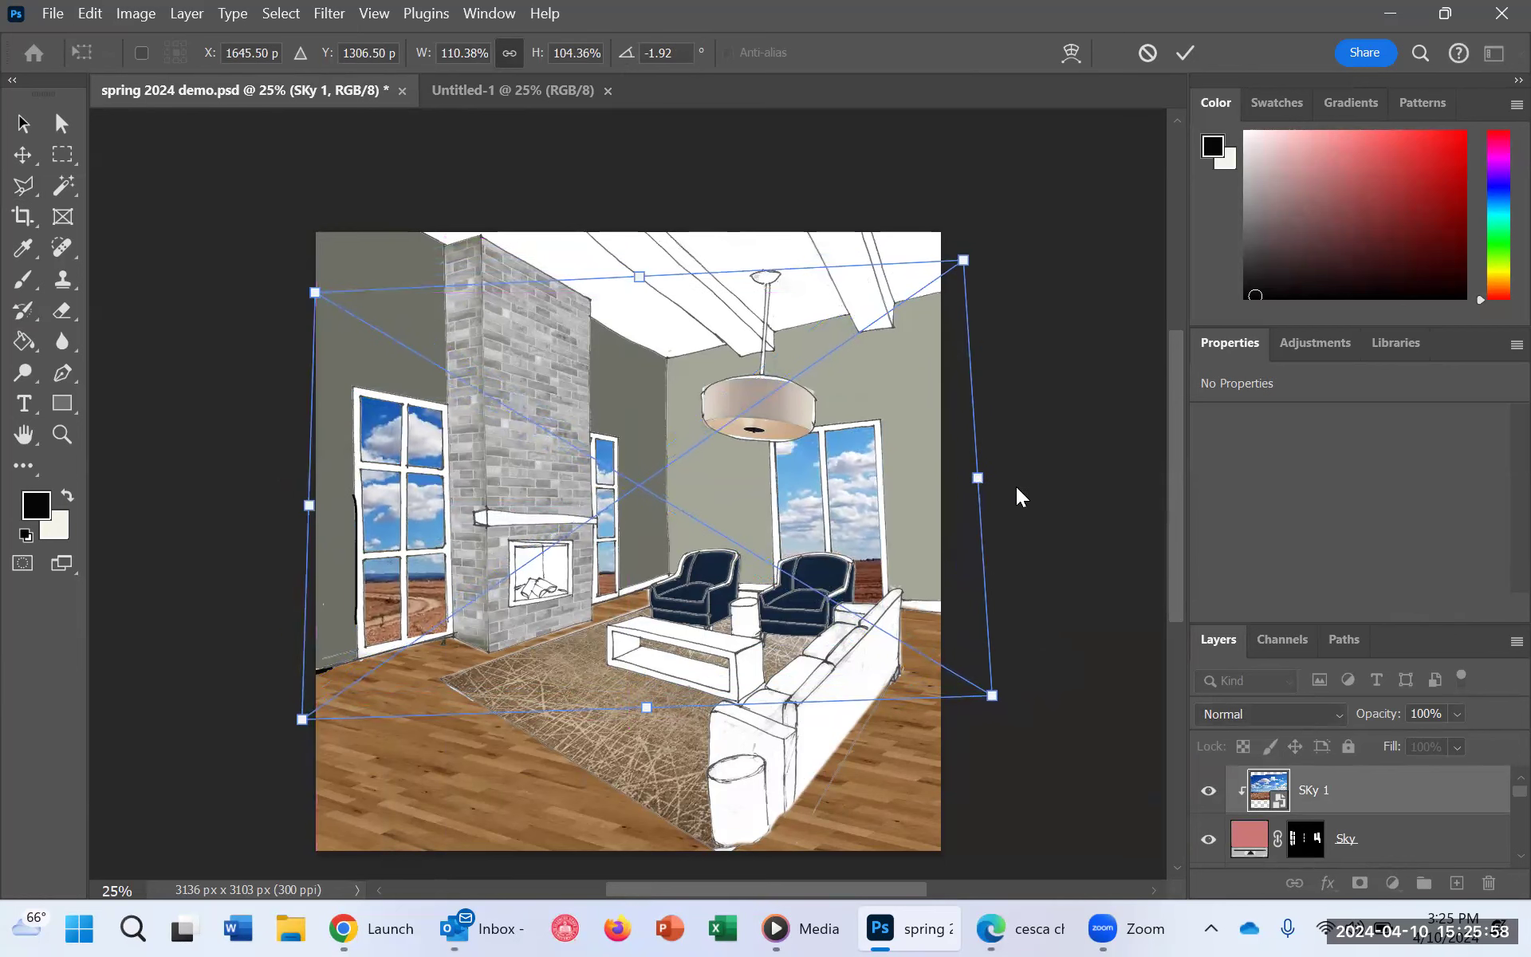
{"action": "left_click_drag", "start_coordinate": [1016, 487], "coordinate": [1019, 487]}
{"action": "left_click_drag", "start_coordinate": [314, 517], "coordinate": [310, 507]}
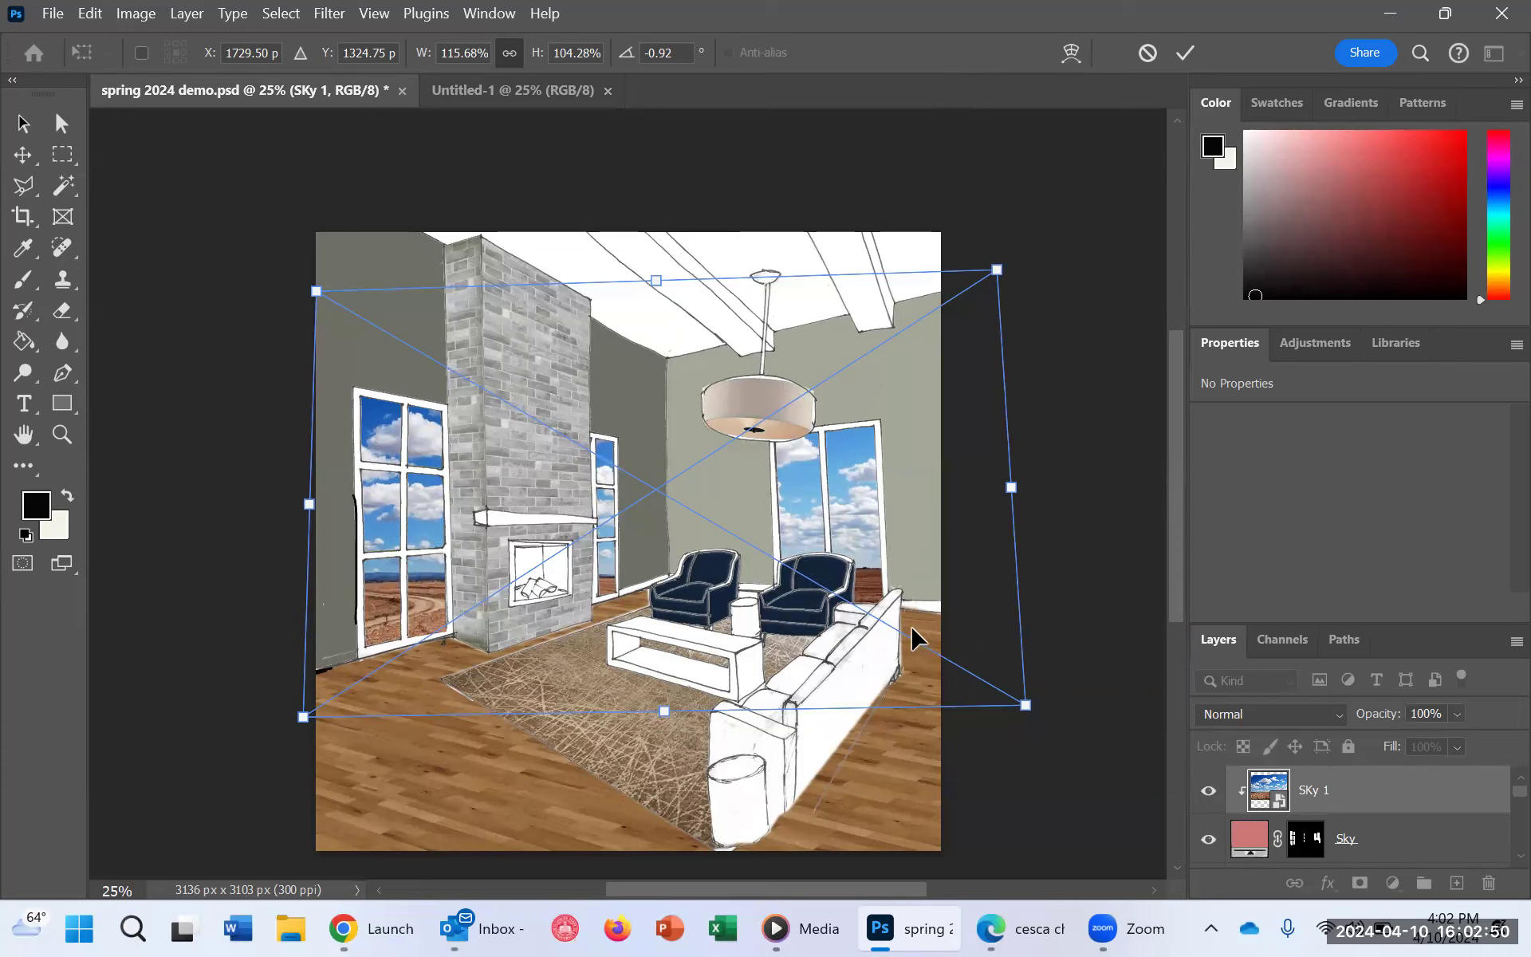
{"action": "left_click", "coordinate": [1007, 594]}
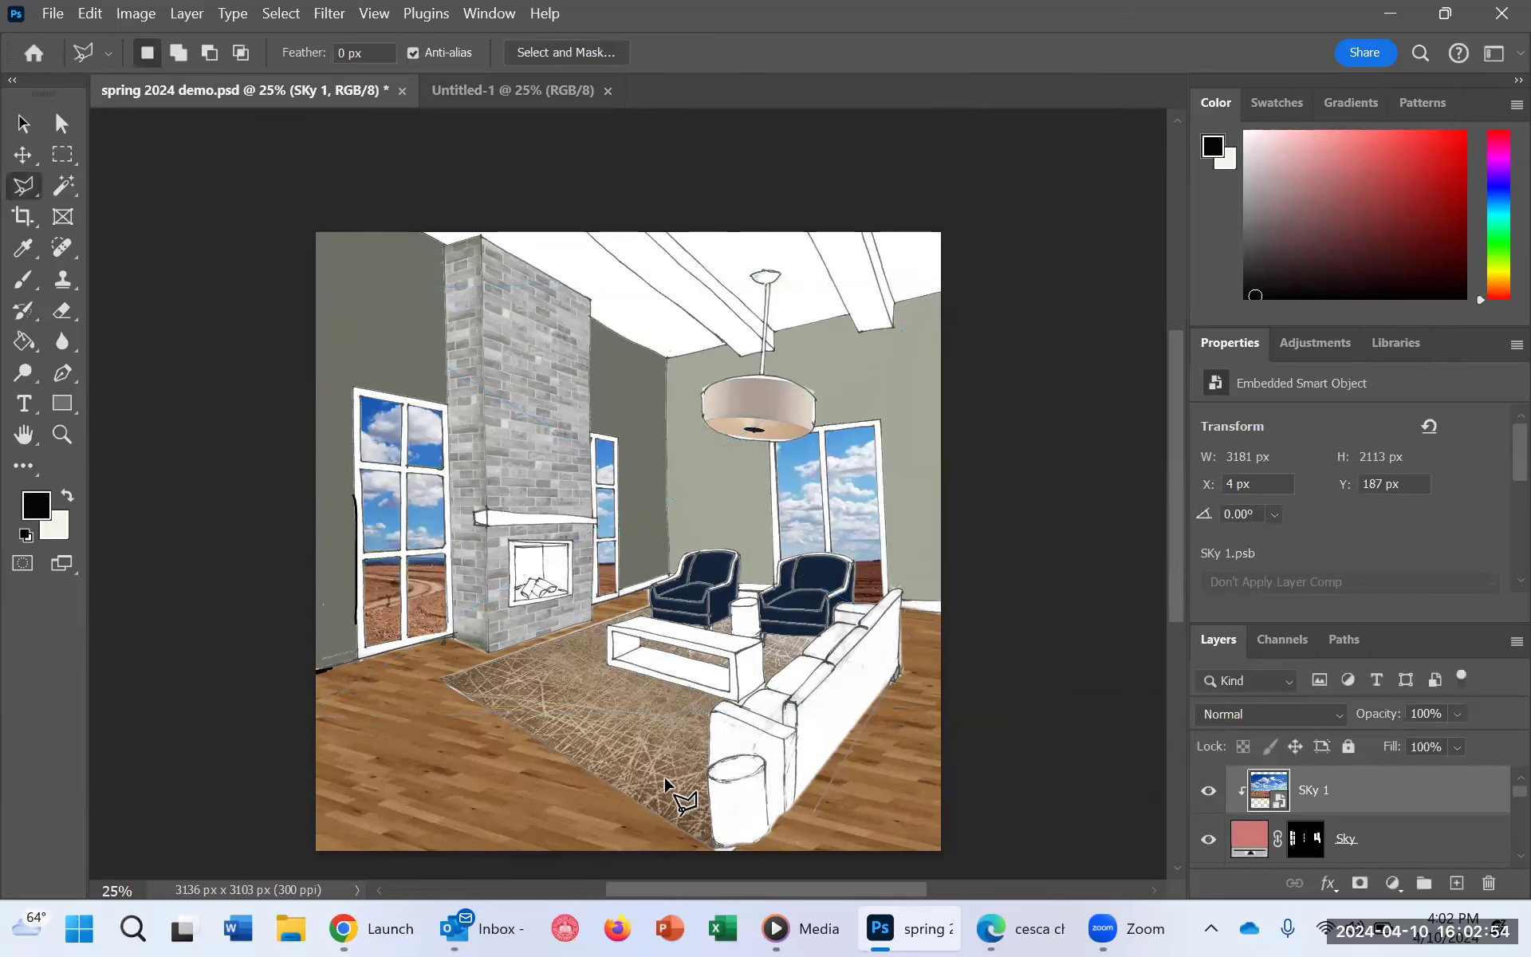
Step: Open the brown leather texture image product_41625_6 from the hybrid rendering folder
{"action": "scroll", "coordinate": [802, 695], "scroll_direction": "up", "scroll_amount": 1}
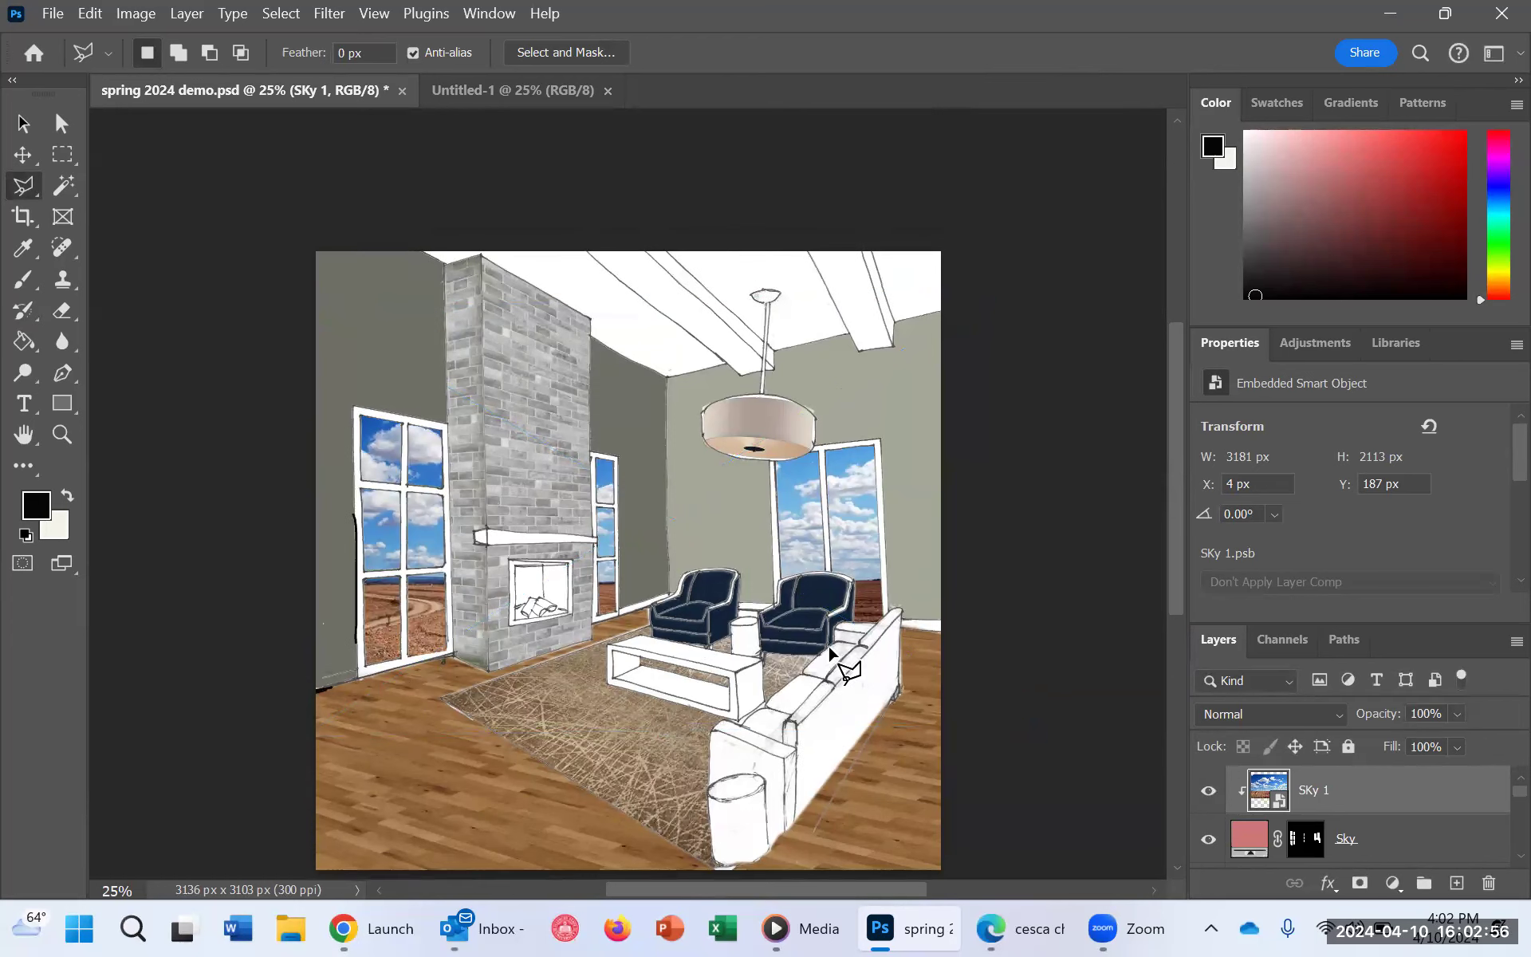
{"action": "left_click", "coordinate": [52, 16]}
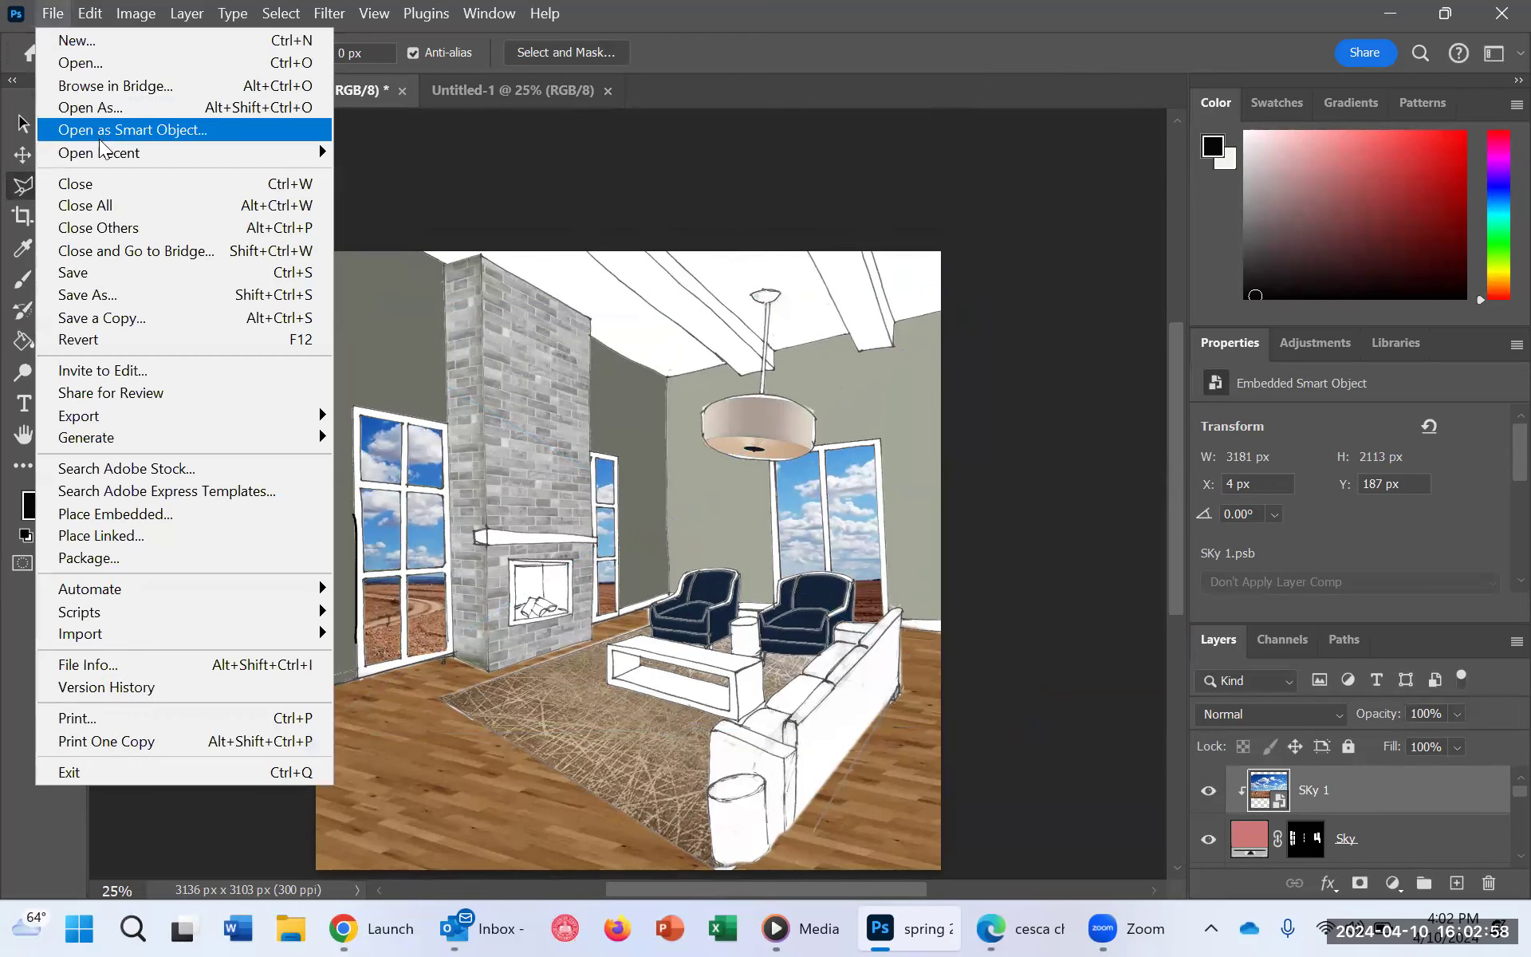
{"action": "left_click", "coordinate": [129, 62]}
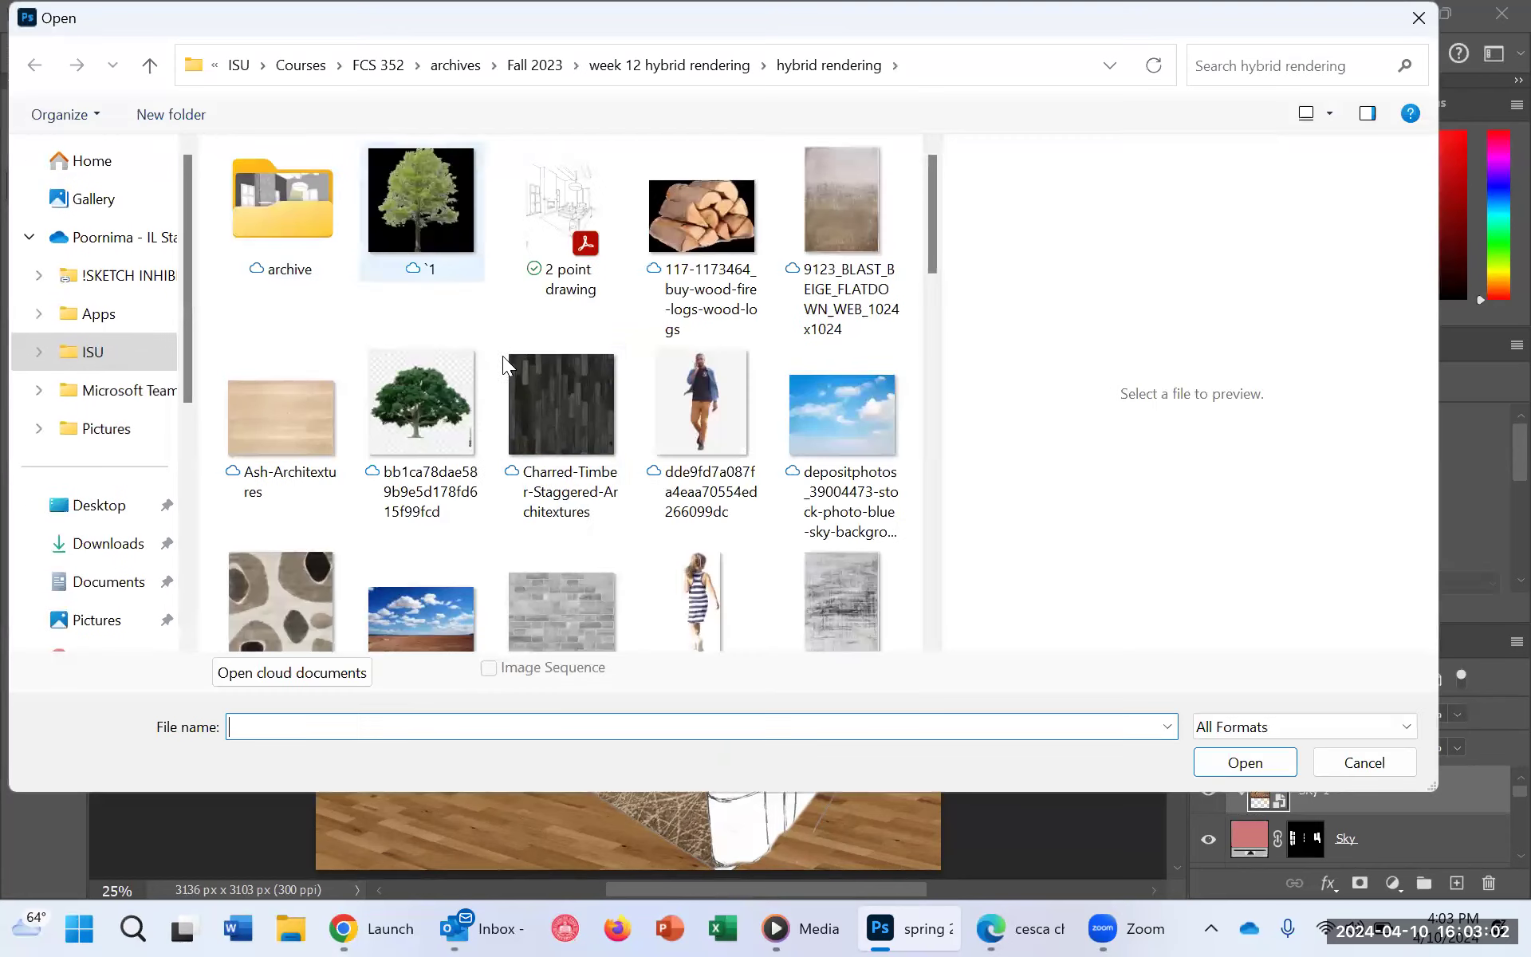
{"action": "scroll", "coordinate": [663, 515], "scroll_direction": "down", "scroll_amount": 1}
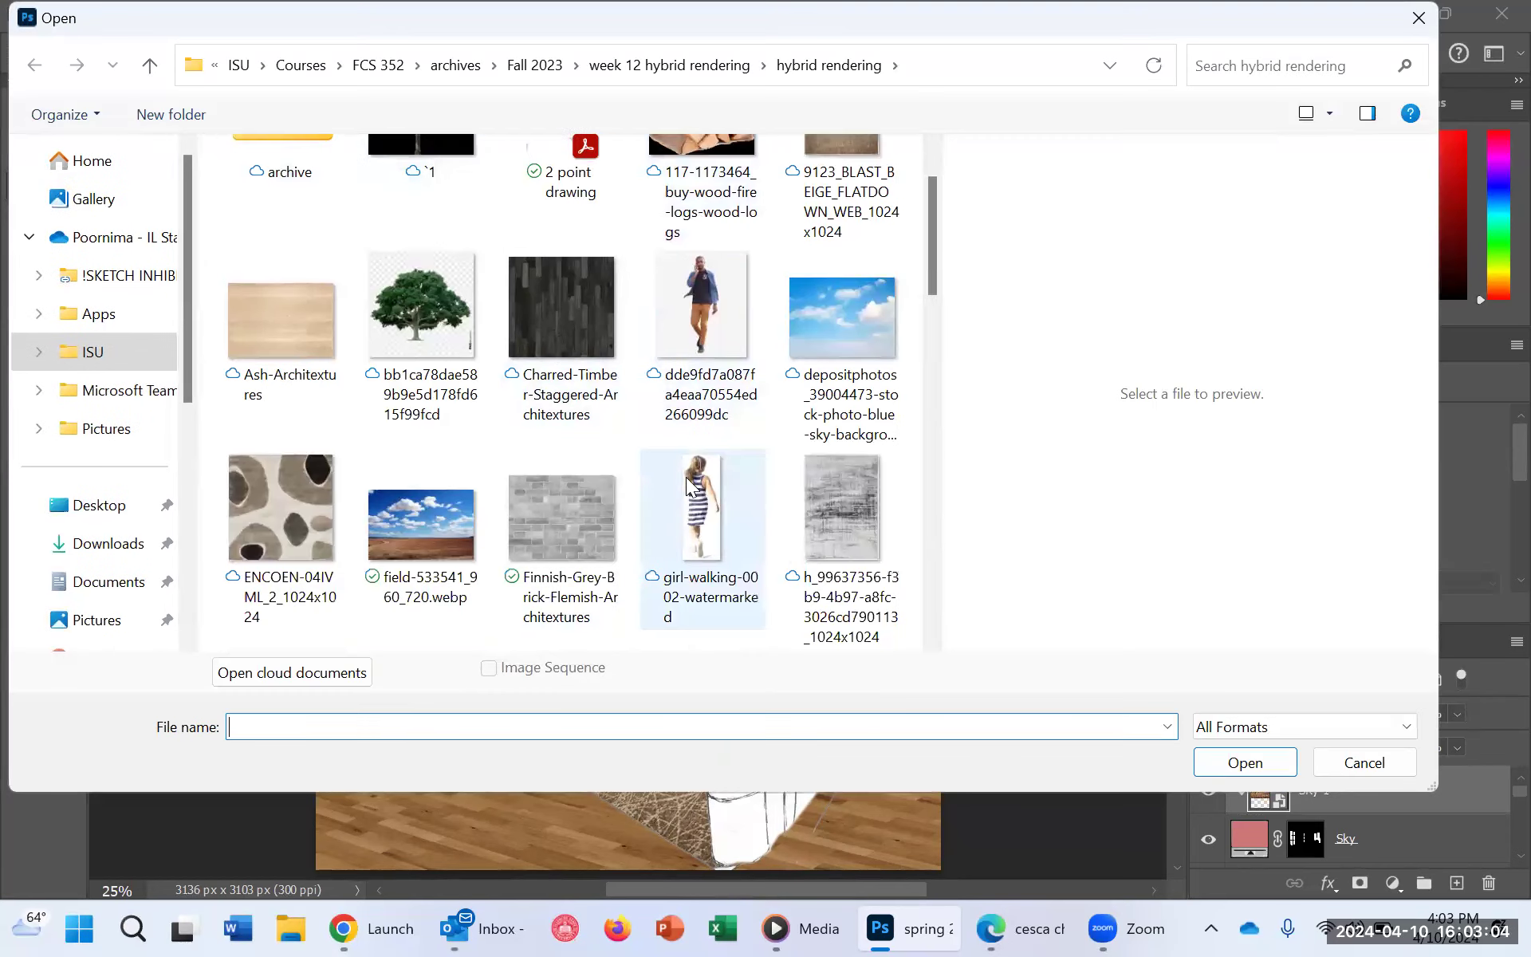
{"action": "scroll", "coordinate": [686, 477], "scroll_direction": "down", "scroll_amount": 1}
{"action": "scroll", "coordinate": [750, 482], "scroll_direction": "down", "scroll_amount": 1}
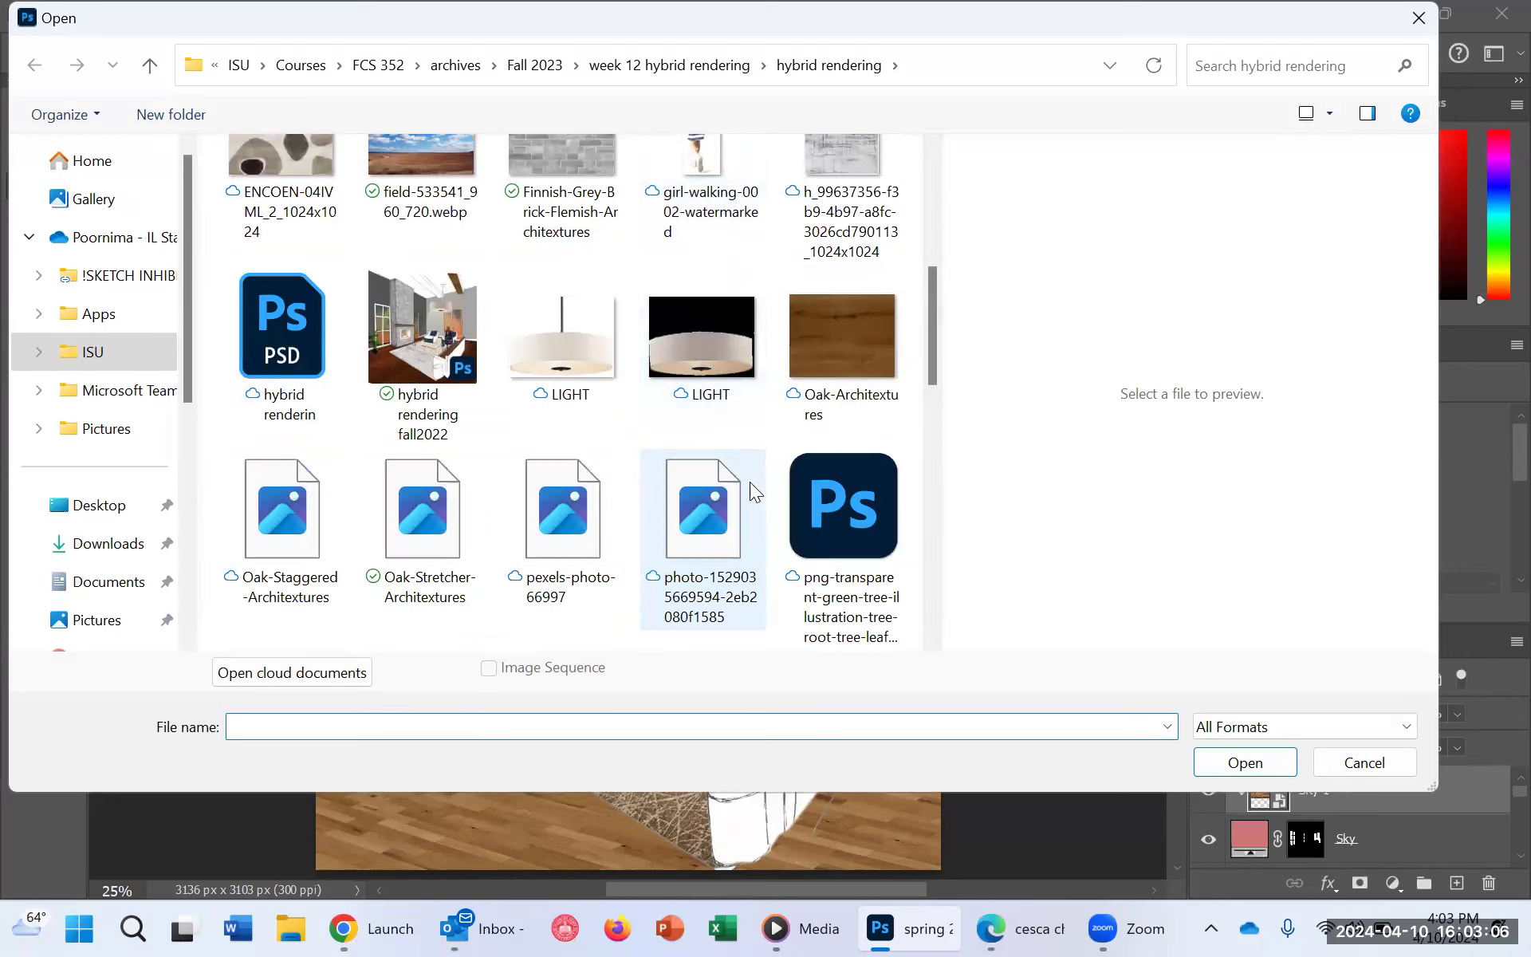
{"action": "scroll", "coordinate": [754, 475], "scroll_direction": "down", "scroll_amount": 1}
{"action": "scroll", "coordinate": [754, 475], "scroll_direction": "down", "scroll_amount": 1}
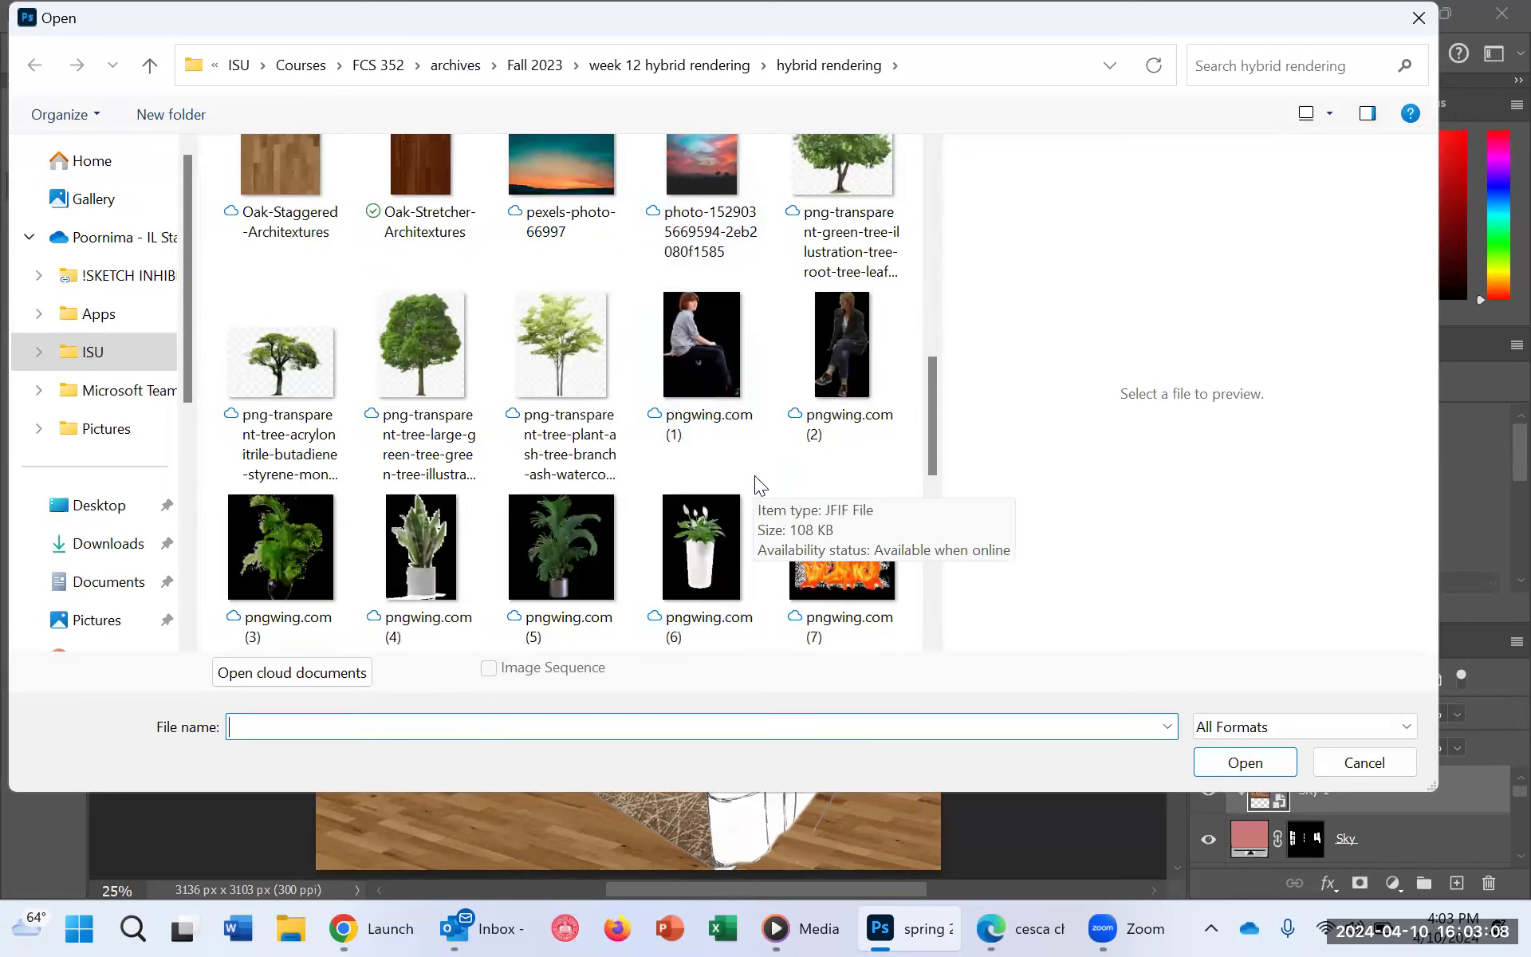
{"action": "scroll", "coordinate": [785, 480], "scroll_direction": "down", "scroll_amount": 1}
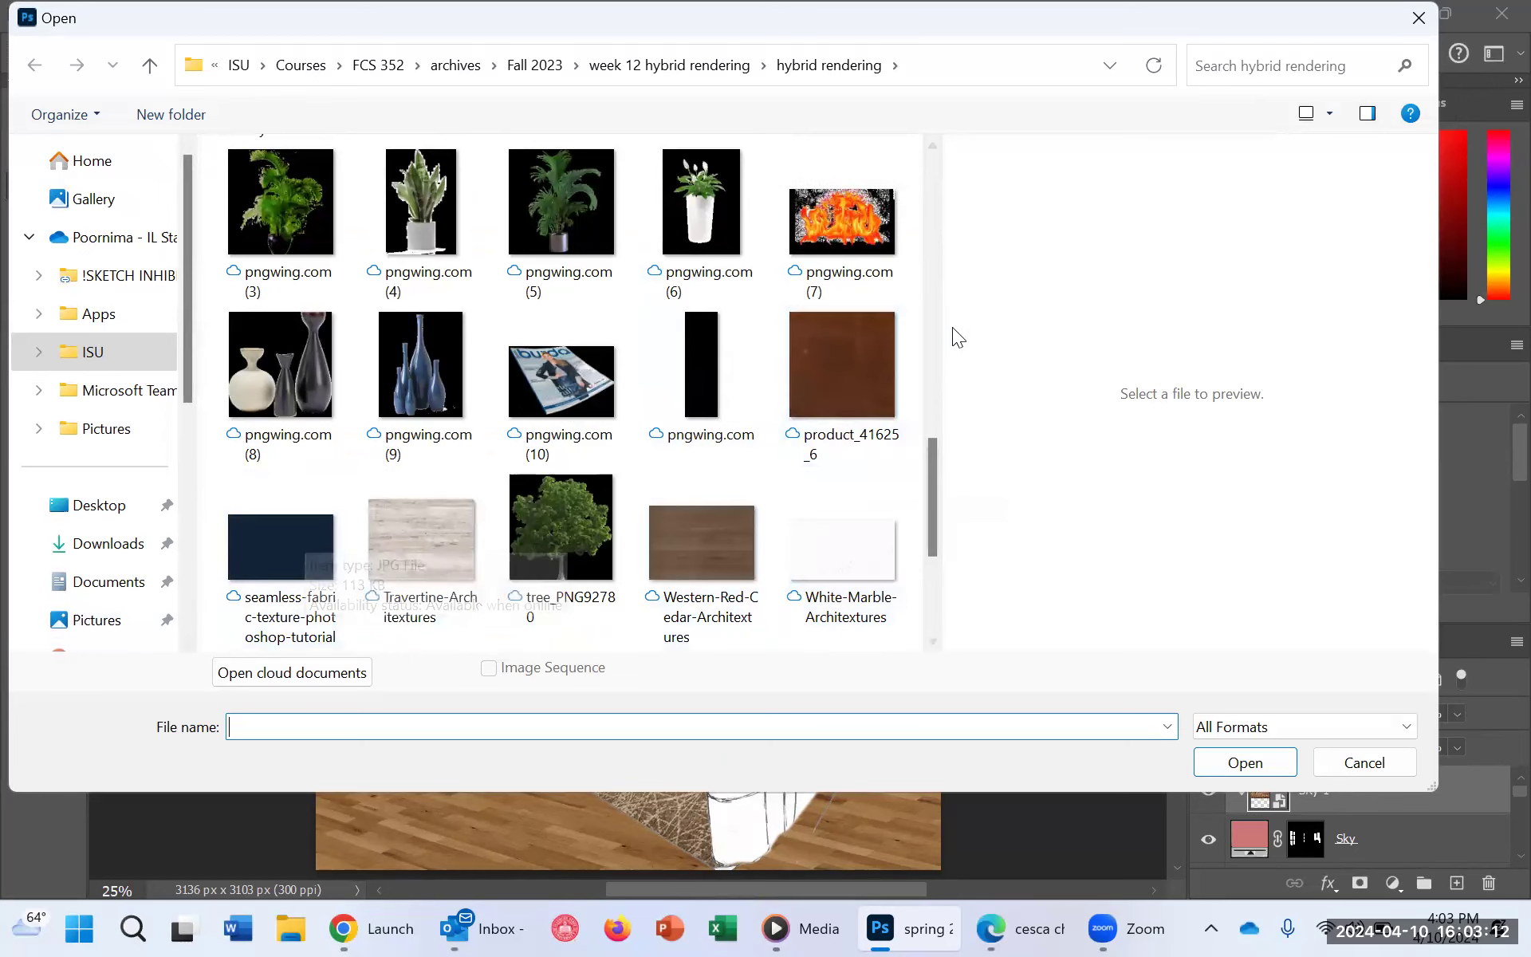
{"action": "left_click", "coordinate": [848, 349]}
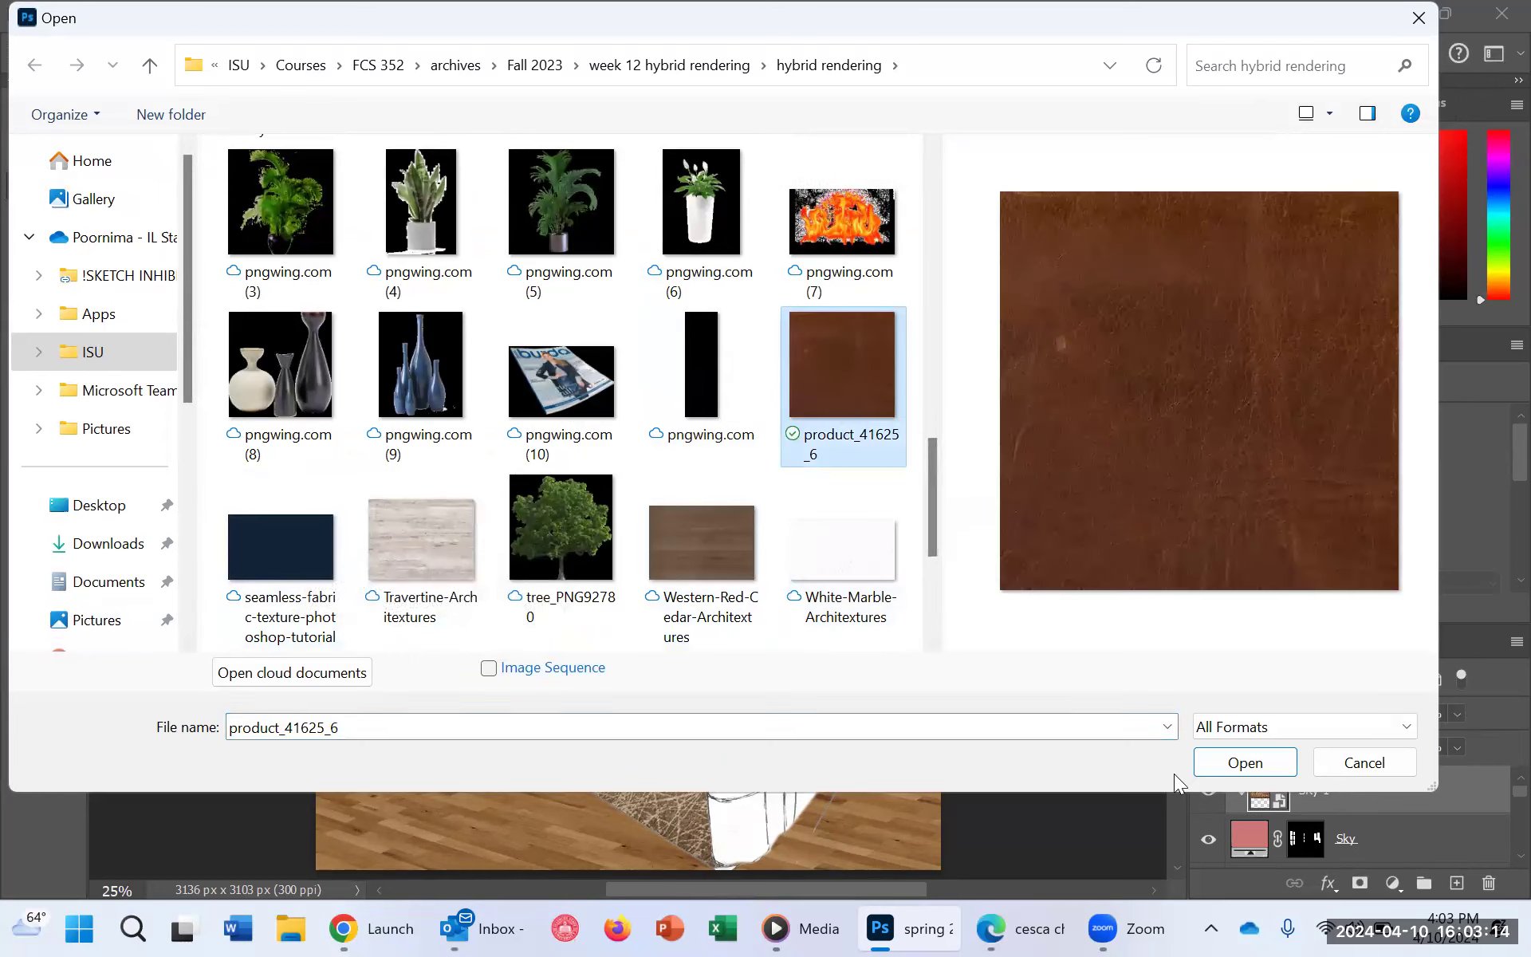
{"action": "left_click", "coordinate": [1247, 763]}
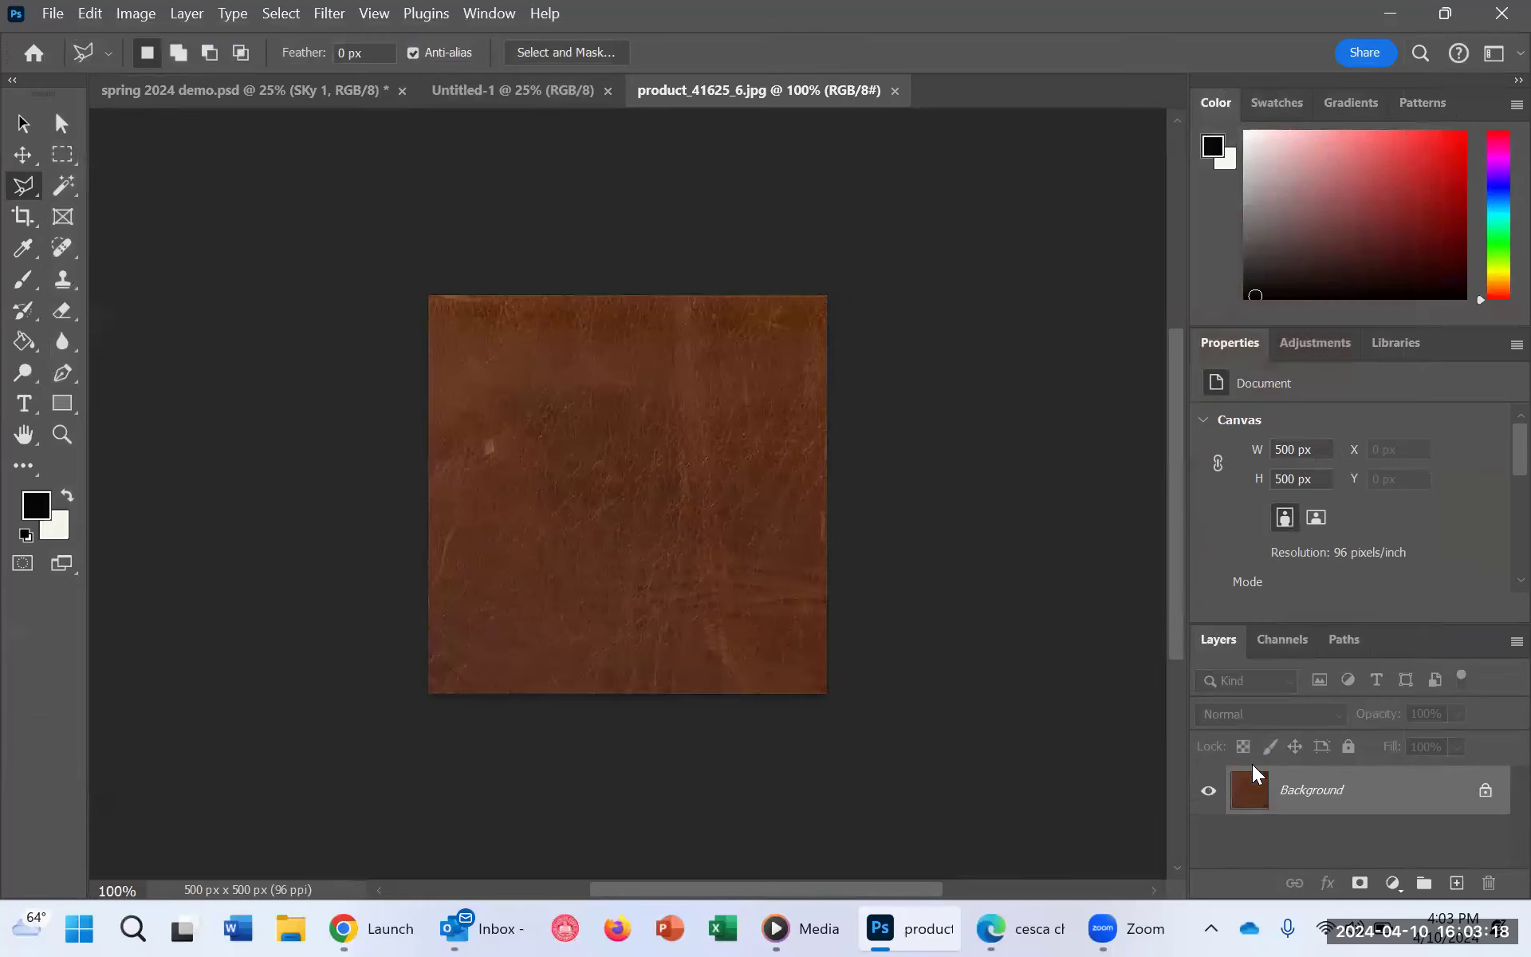
Step: Define the whole leather image as a pattern named sofa finish
{"action": "left_click", "coordinate": [53, 13]}
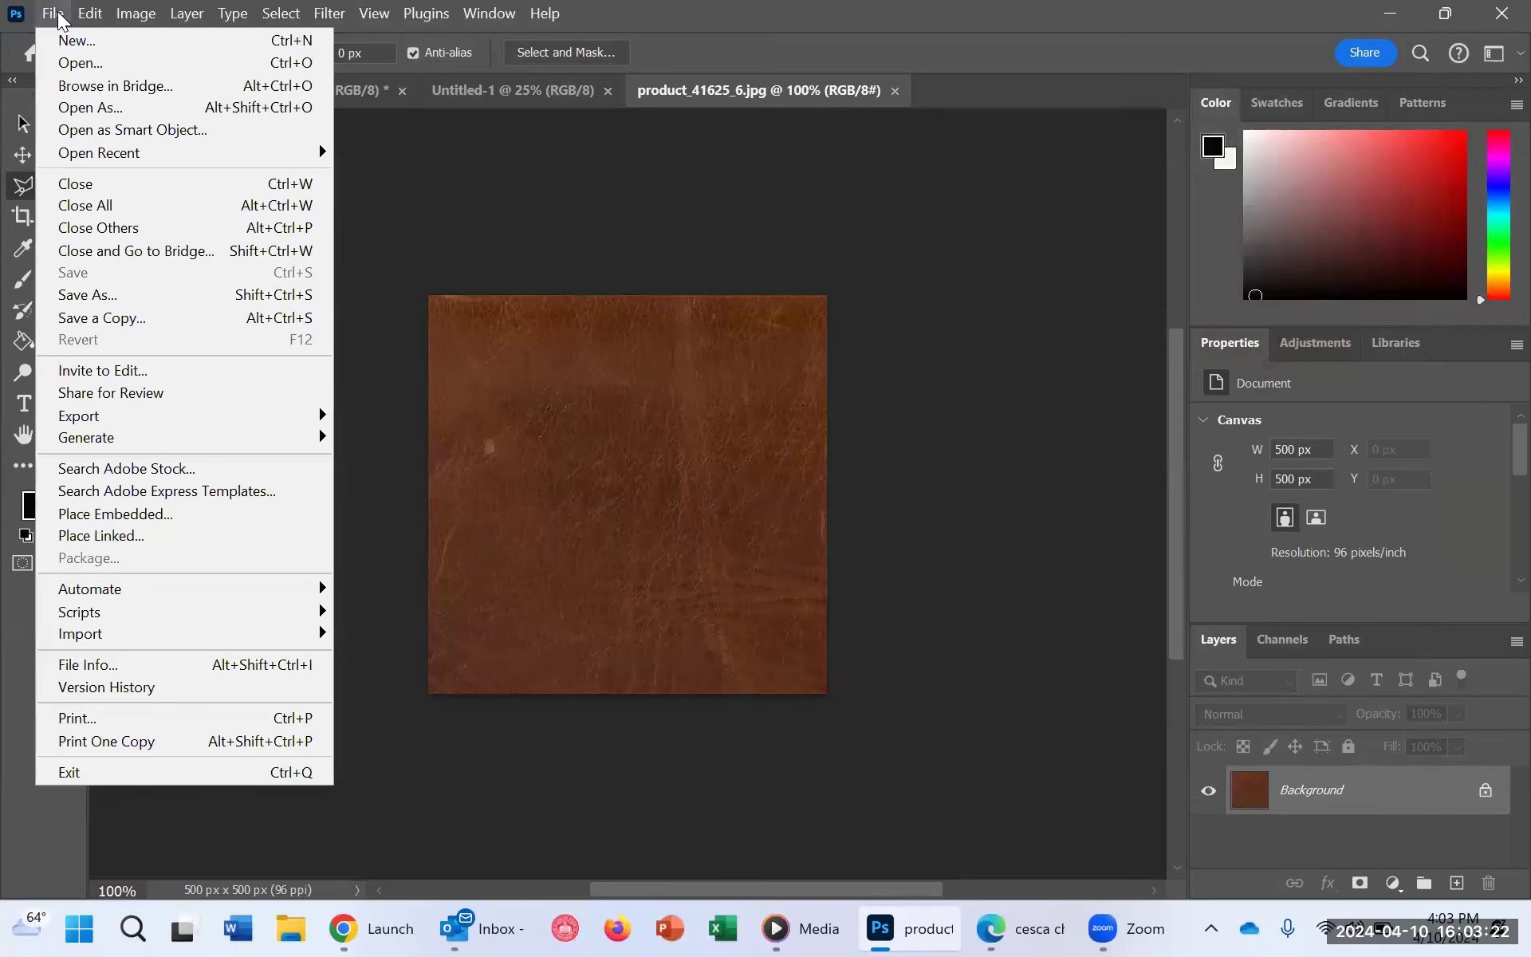
{"action": "mouse_move", "coordinate": [89, 13]}
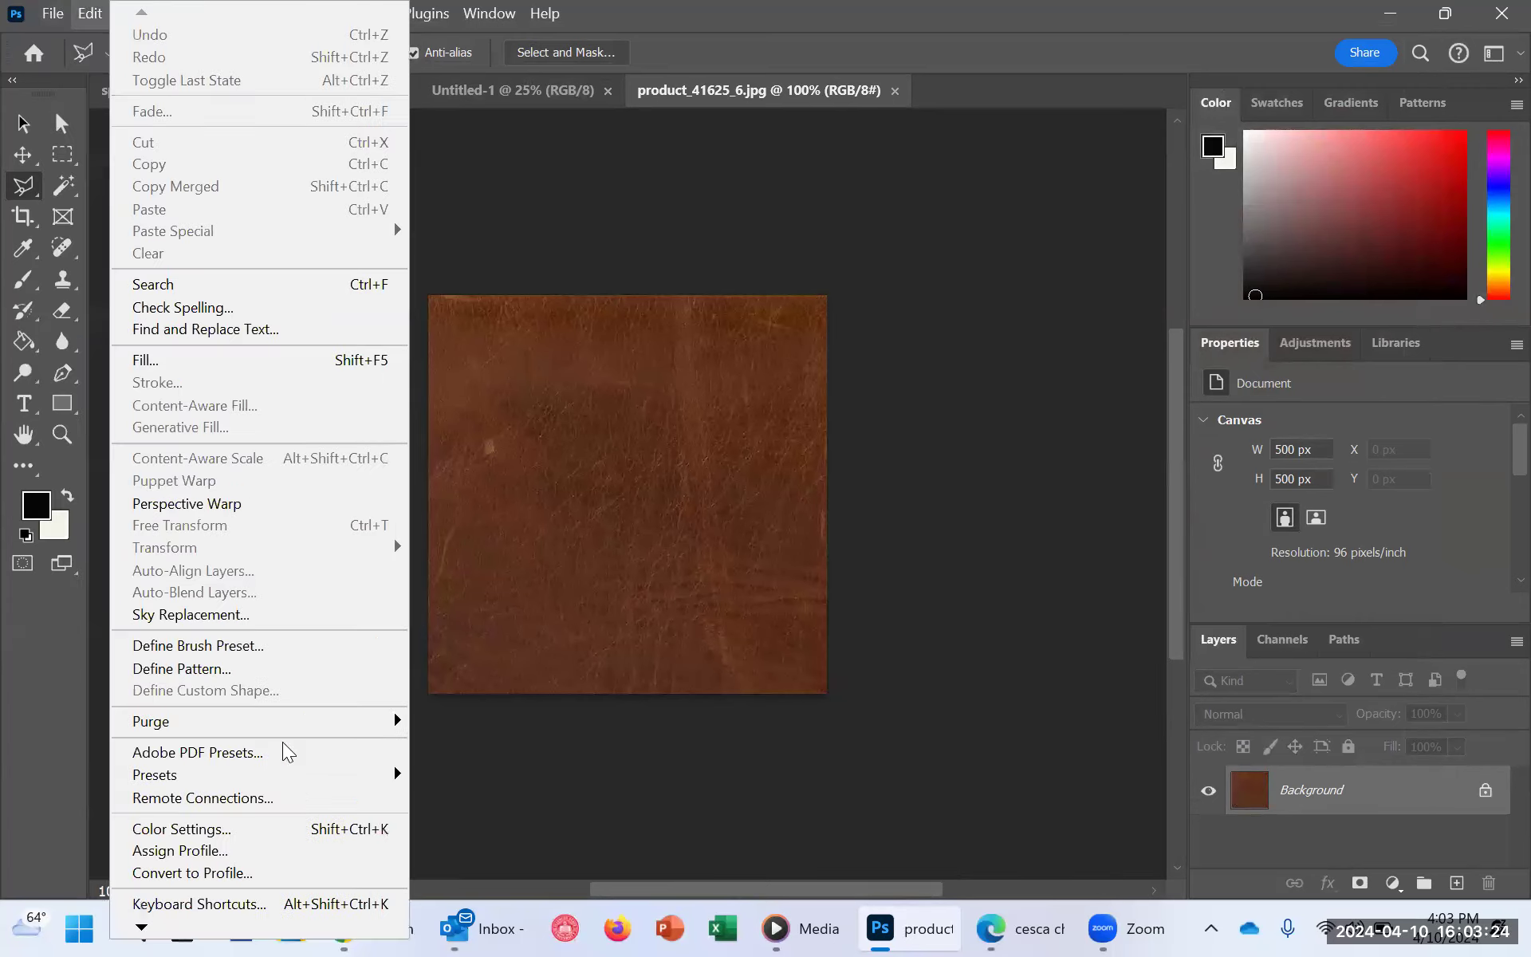
{"action": "left_click", "coordinate": [202, 670]}
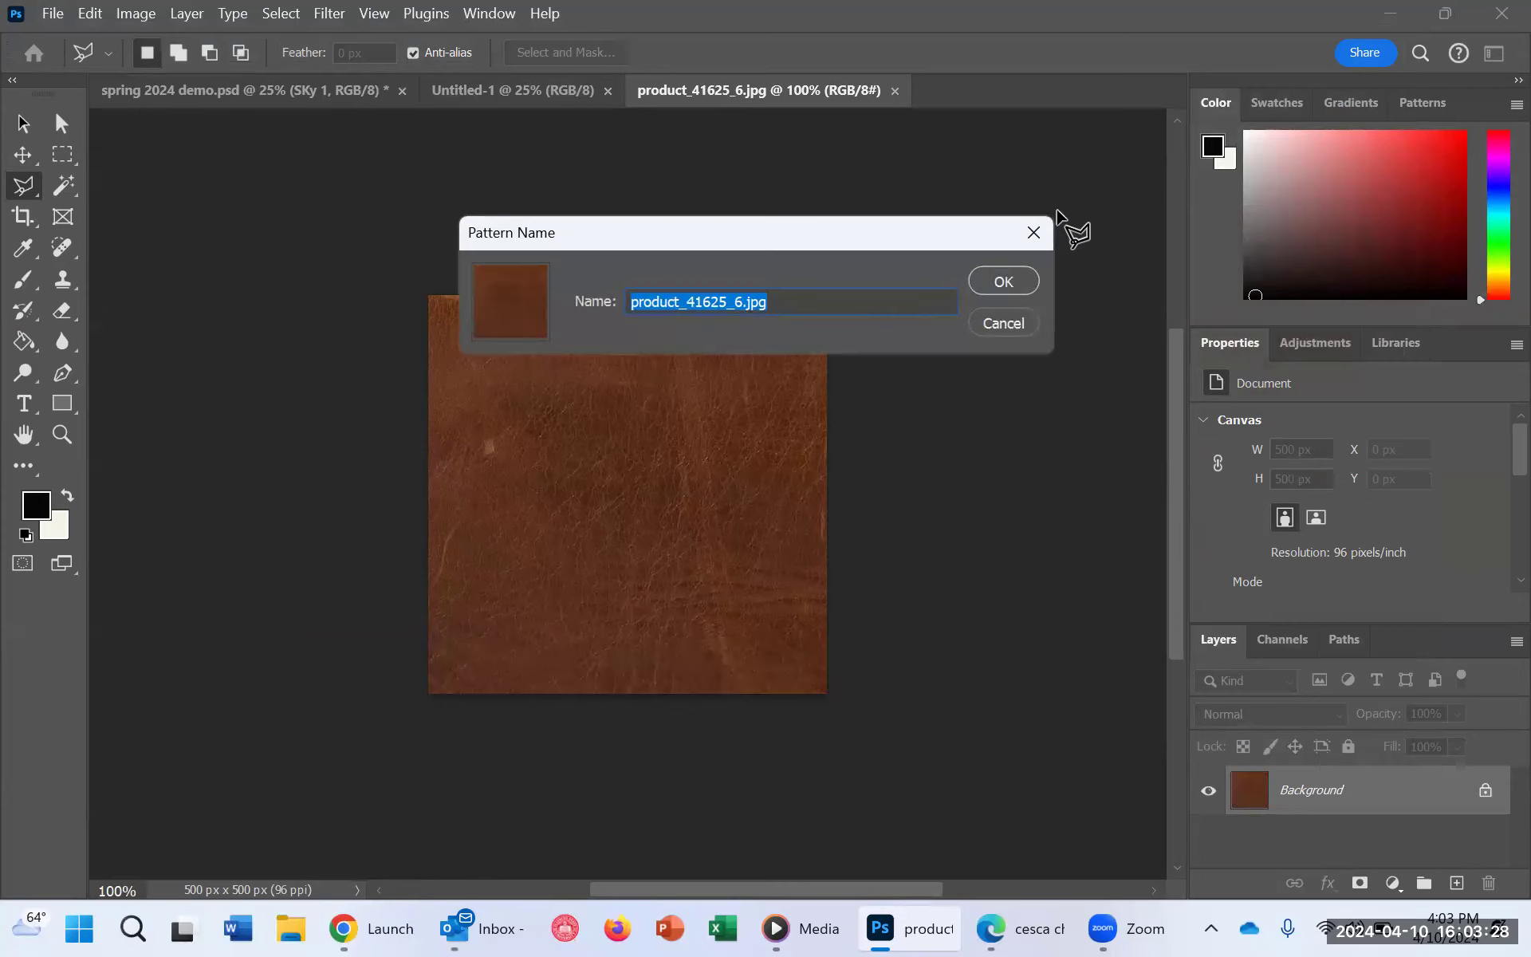
{"action": "type", "text": "c"}
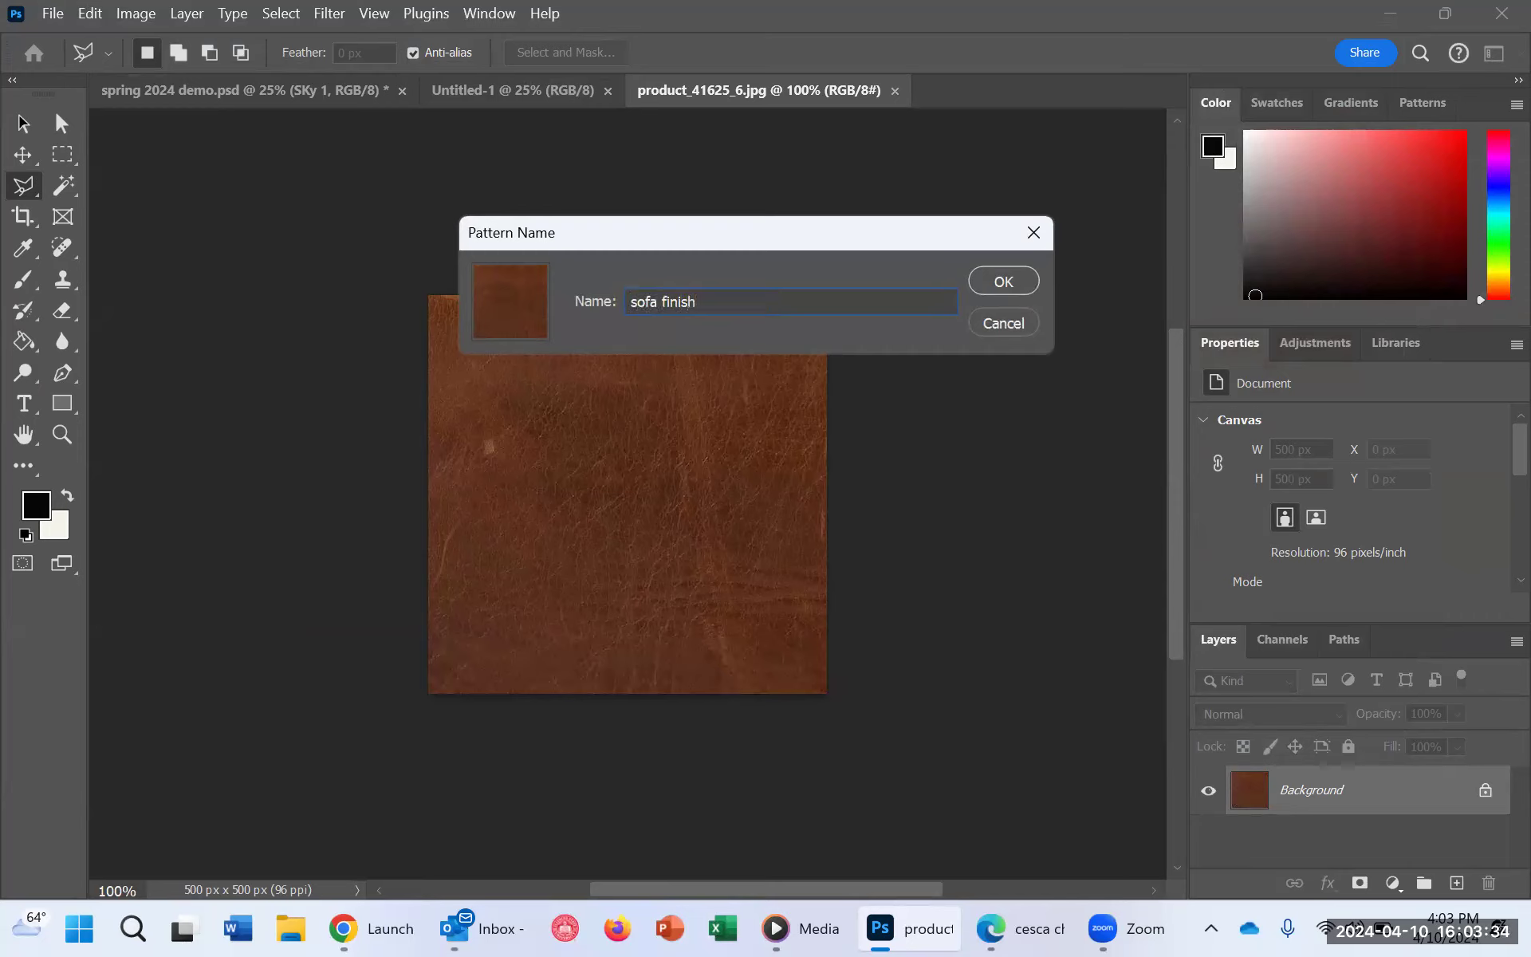
{"action": "left_click", "coordinate": [1007, 282]}
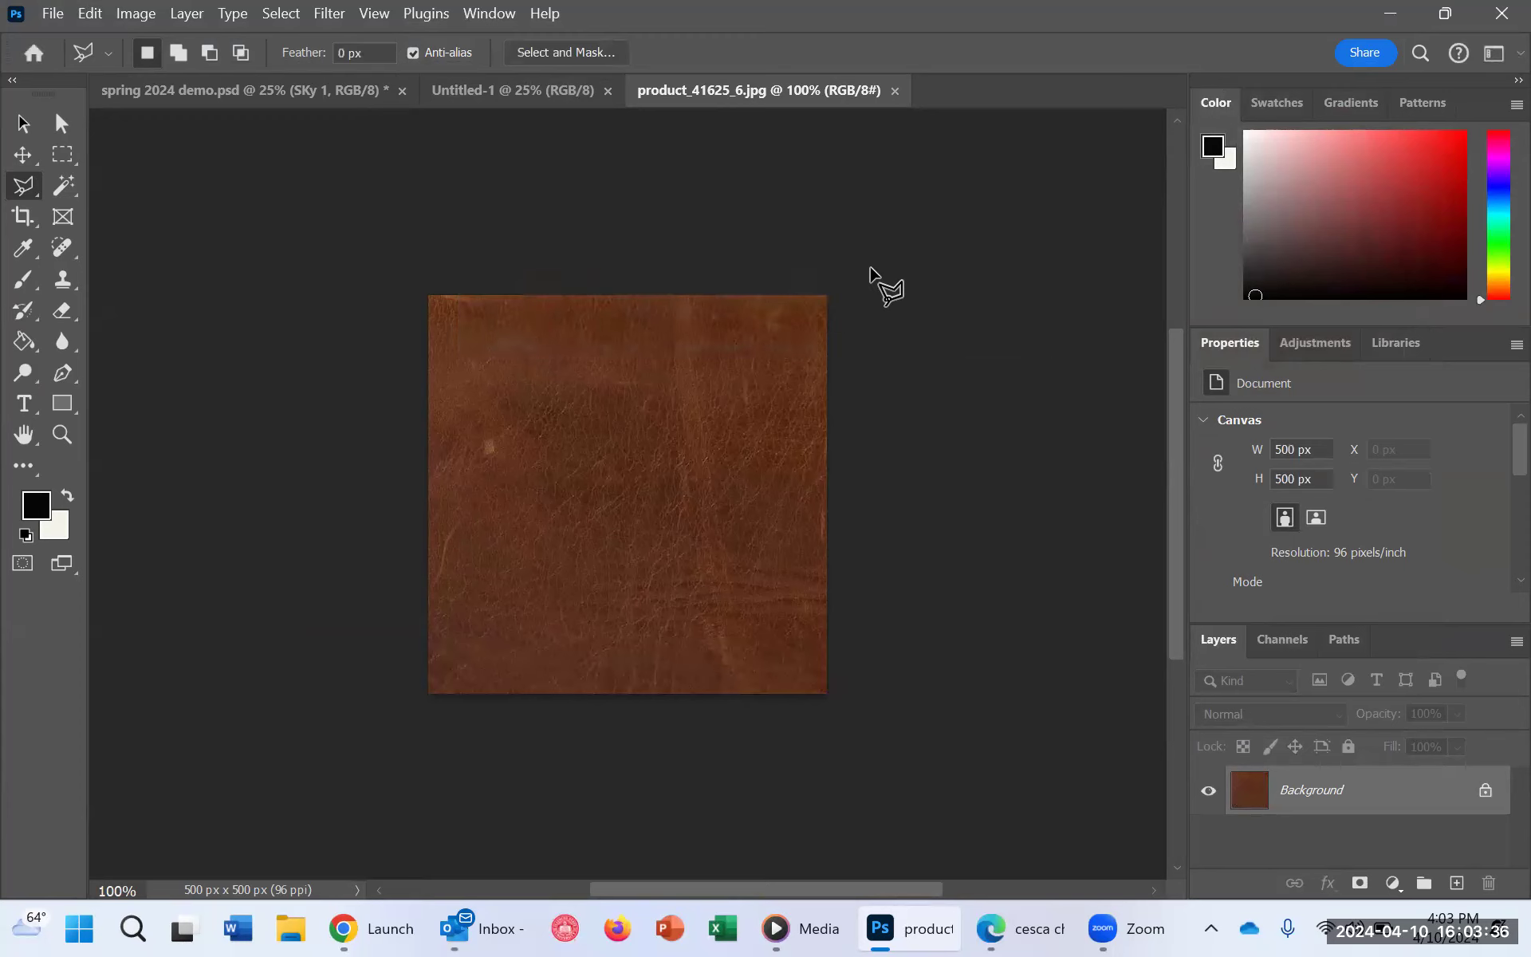
Step: Return to the spring 2024 demo drawing and make the working copy layer active
{"action": "left_click", "coordinate": [150, 94]}
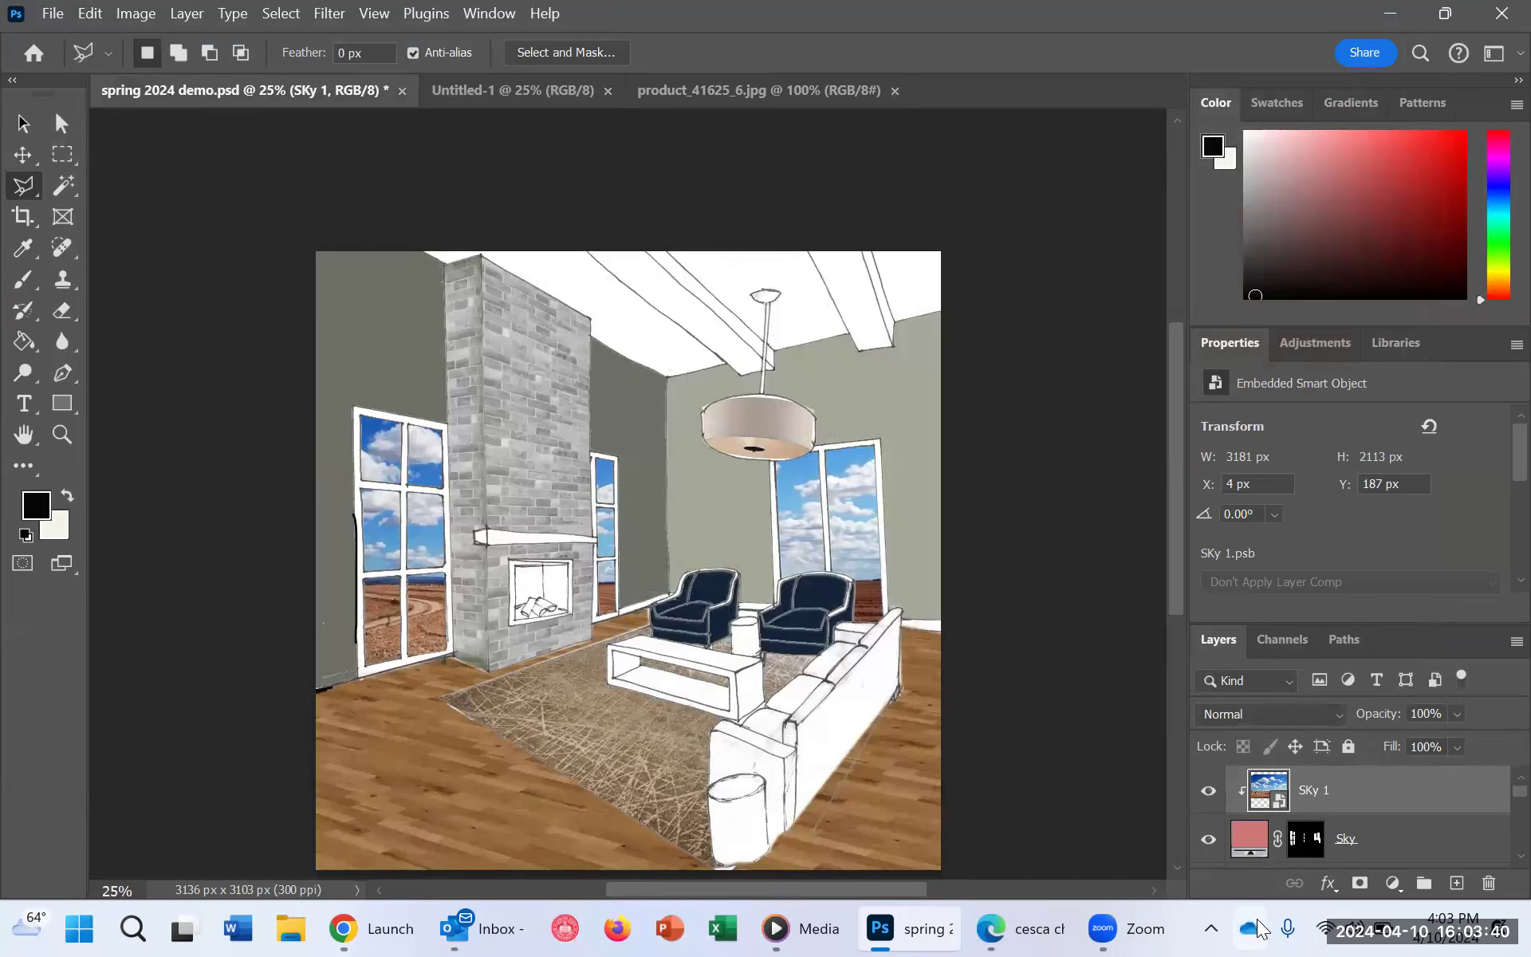
{"action": "key", "text": "ctrl+plus"}
{"action": "key", "text": "ctrl+plus"}
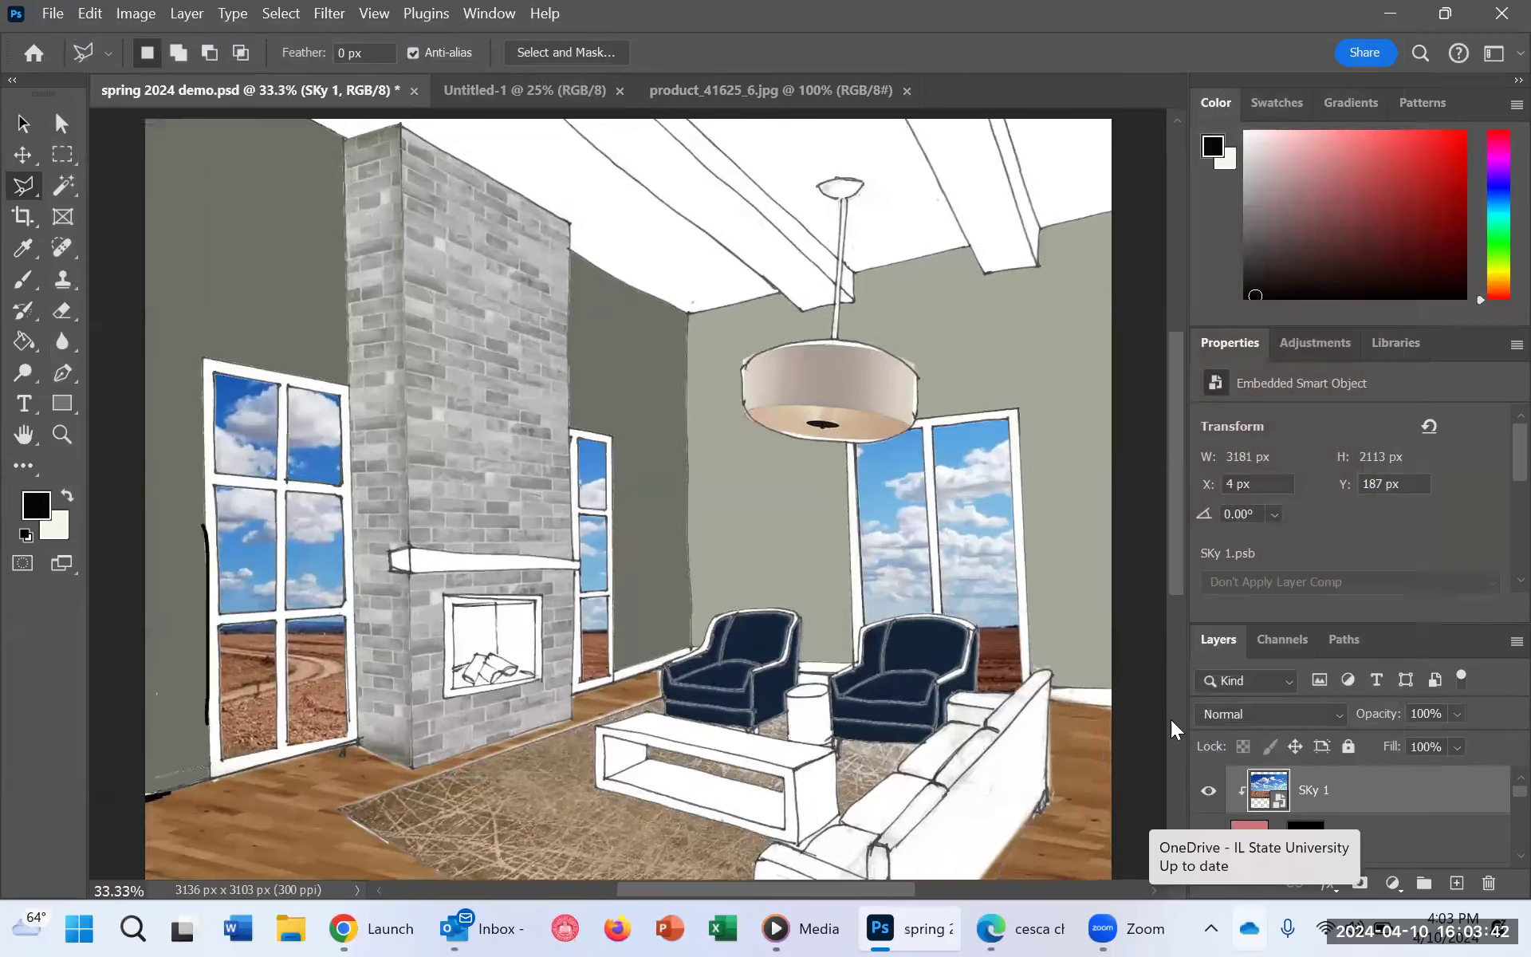
{"action": "scroll", "coordinate": [1494, 841], "scroll_direction": "up", "scroll_amount": 2}
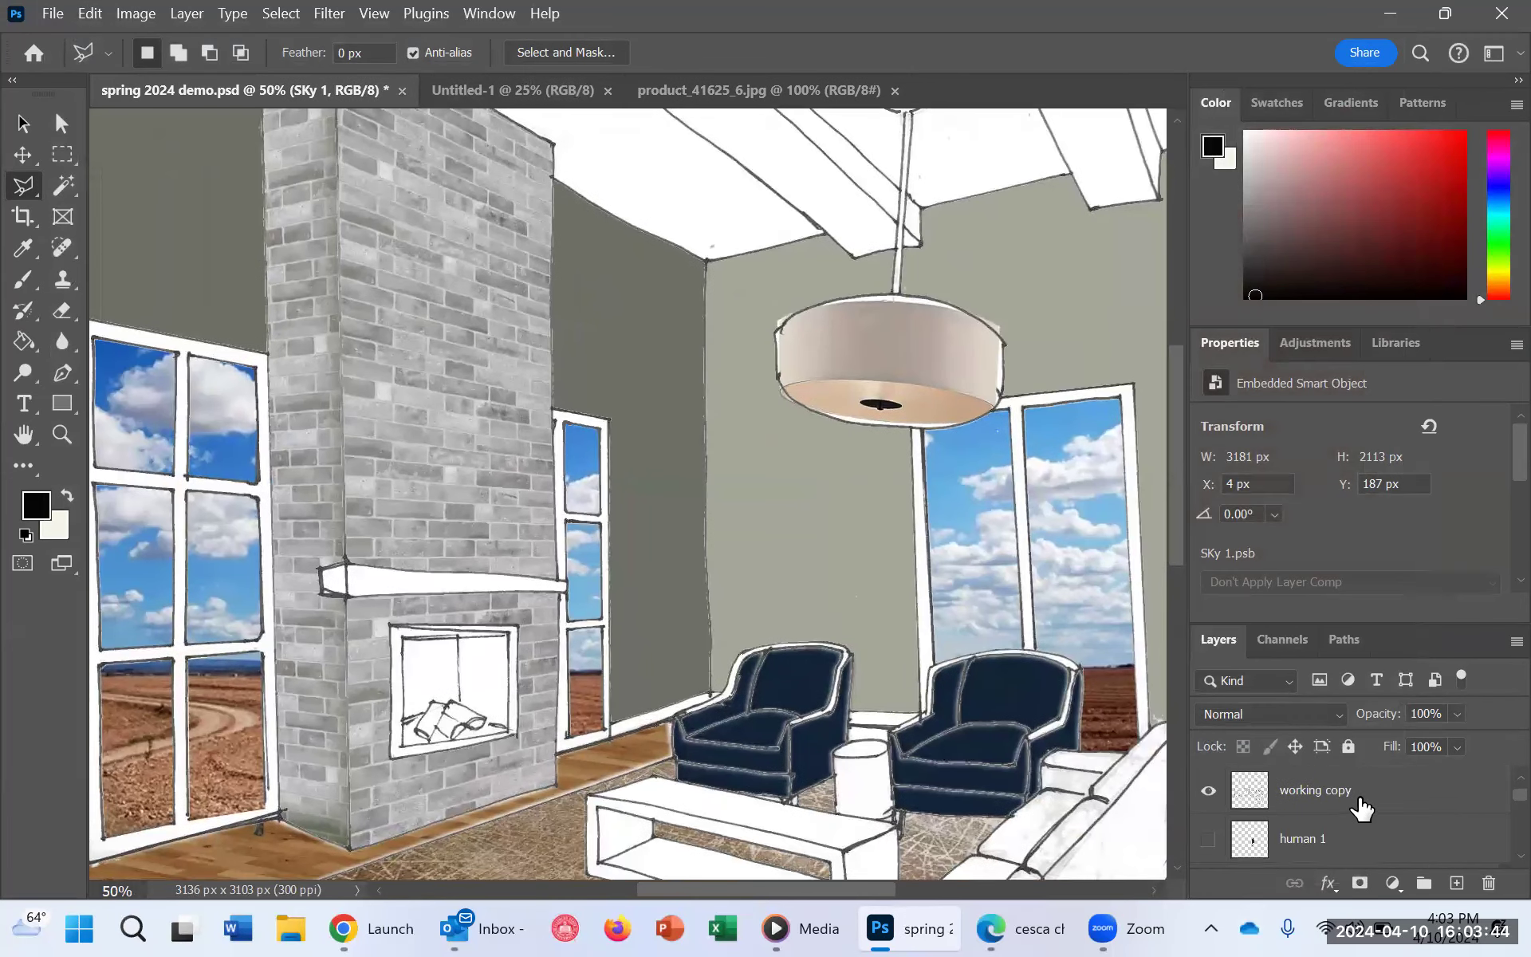
{"action": "left_click", "coordinate": [1360, 802]}
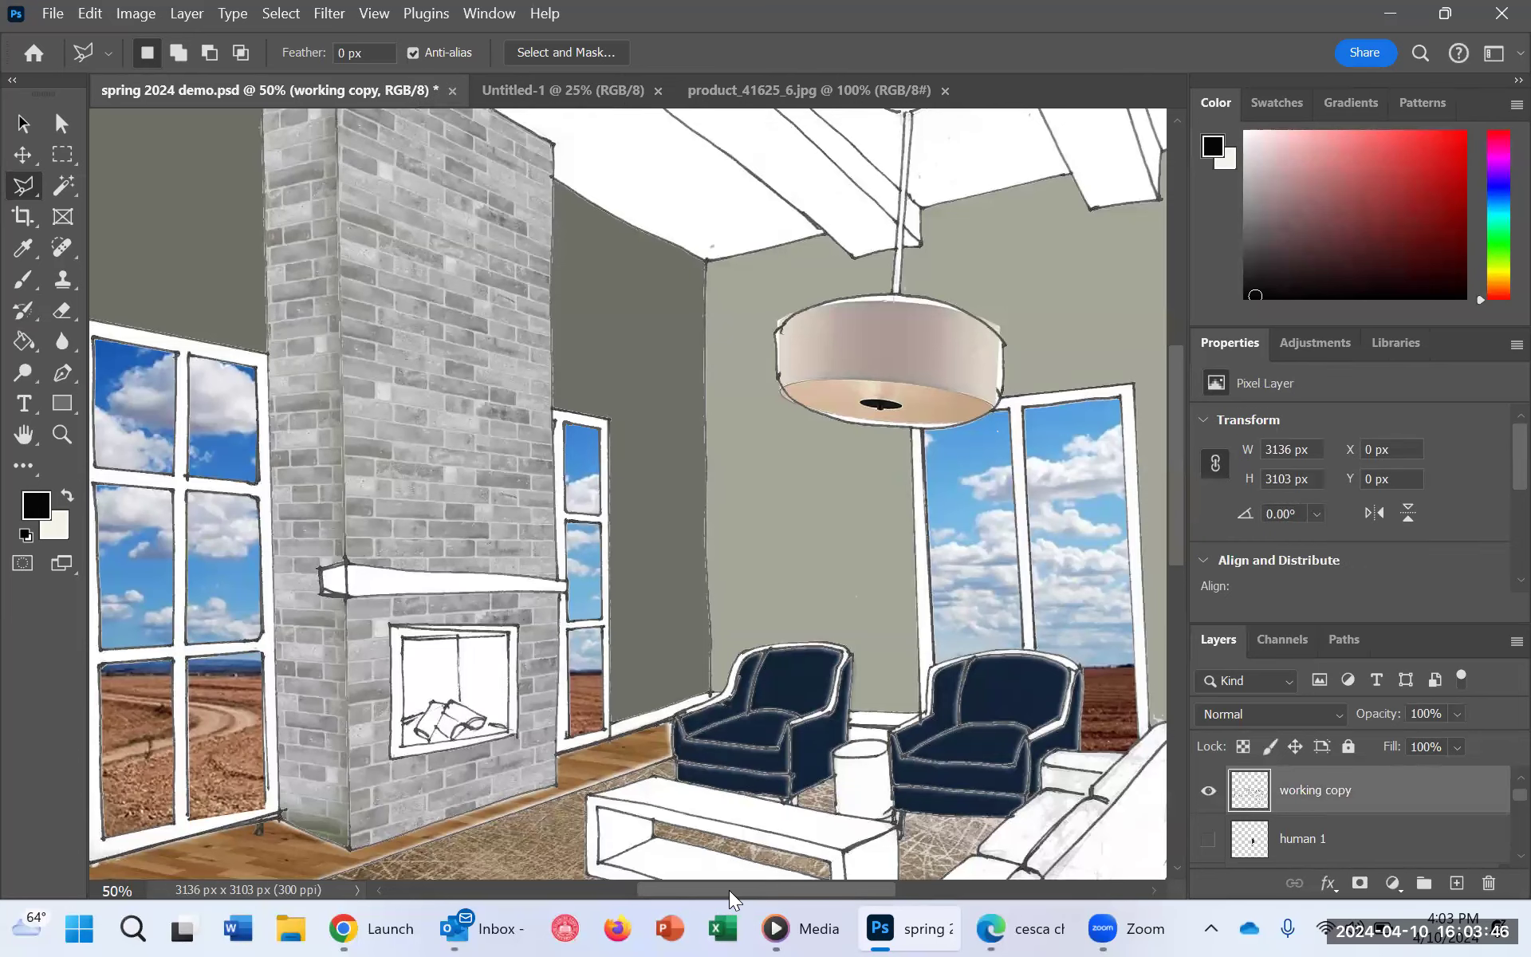
Step: Select the sofa's three seat cushions on the working copy layer with the Magic Wand
{"action": "left_click_drag", "start_coordinate": [728, 892], "coordinate": [891, 891]}
{"action": "scroll", "coordinate": [804, 610], "scroll_direction": "down", "scroll_amount": 2}
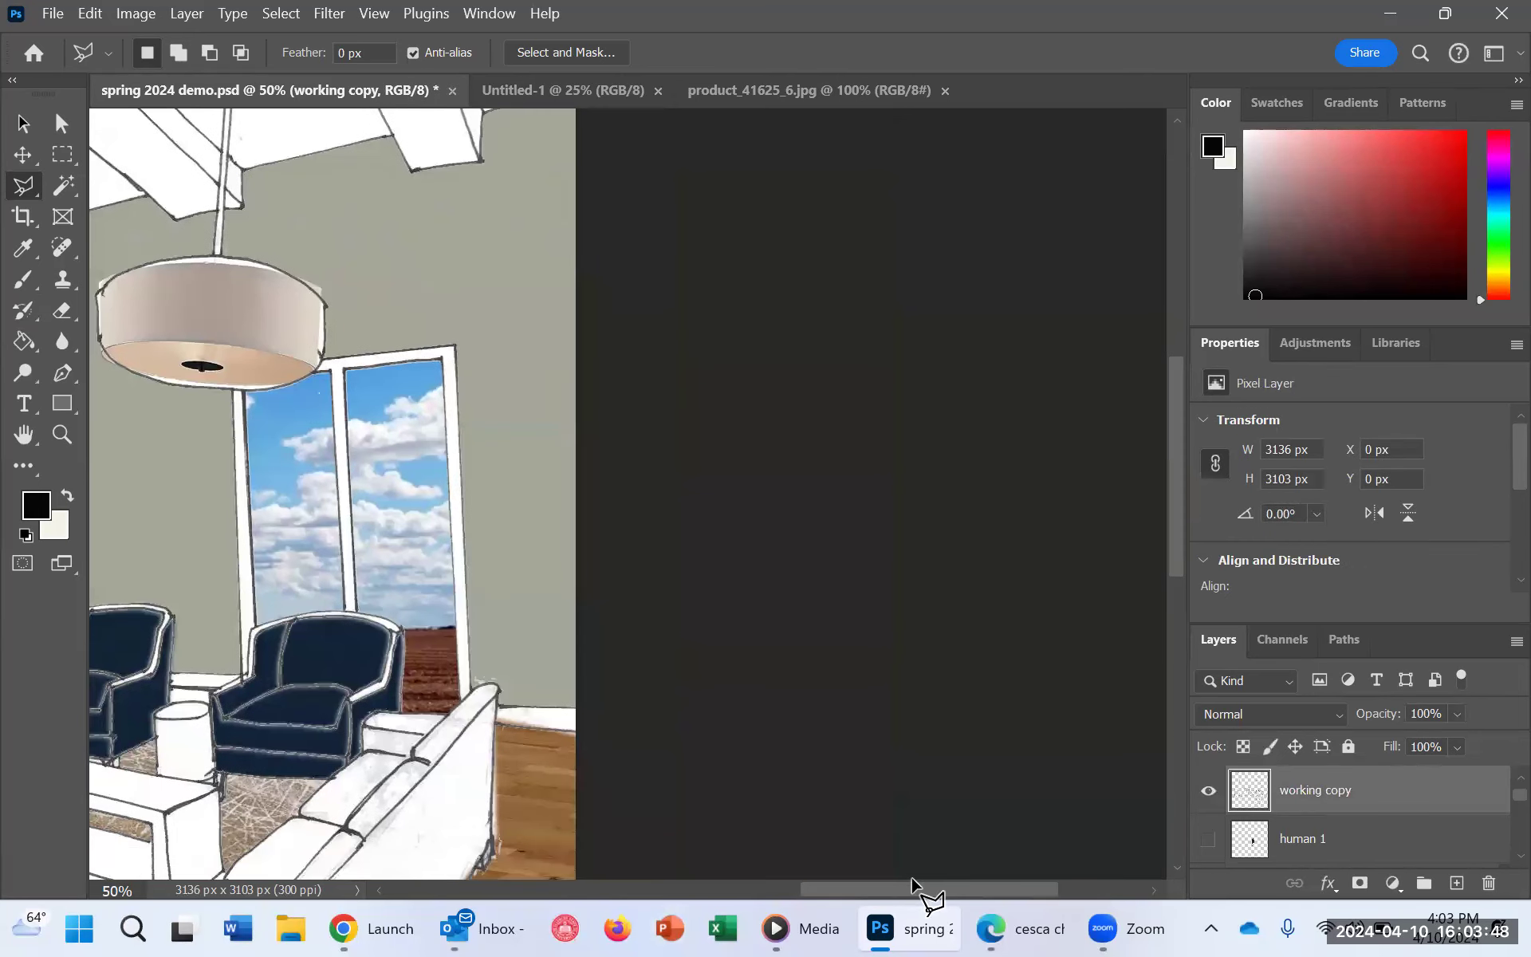
{"action": "scroll", "coordinate": [861, 830], "scroll_direction": "left", "scroll_amount": 2}
{"action": "scroll", "coordinate": [615, 685], "scroll_direction": "down", "scroll_amount": 5}
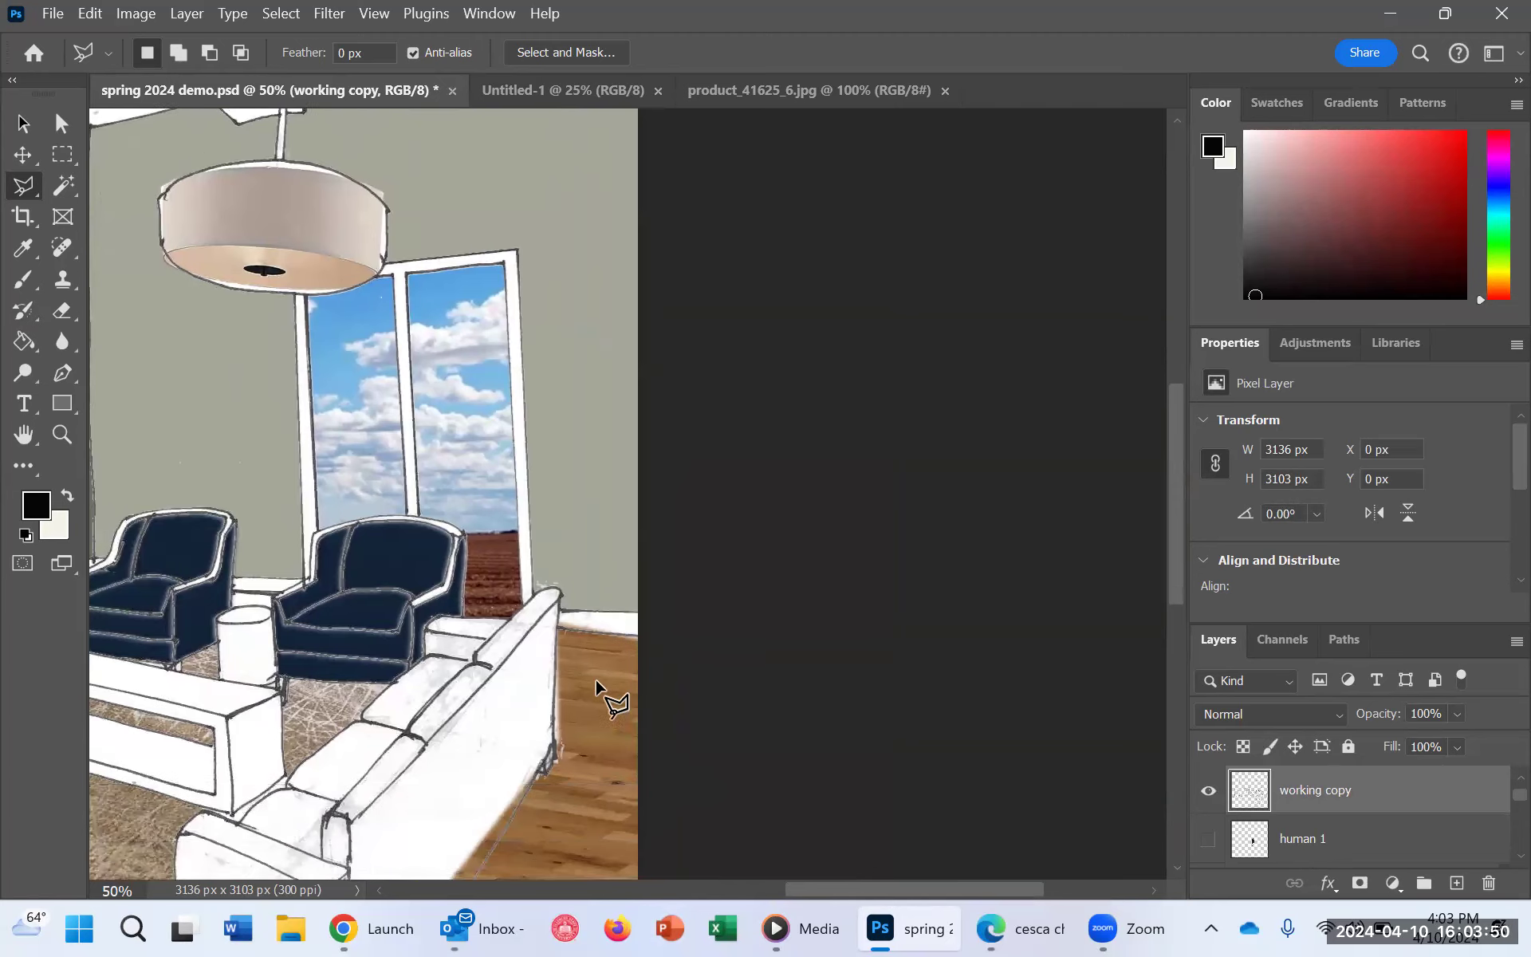
{"action": "left_click", "coordinate": [69, 185]}
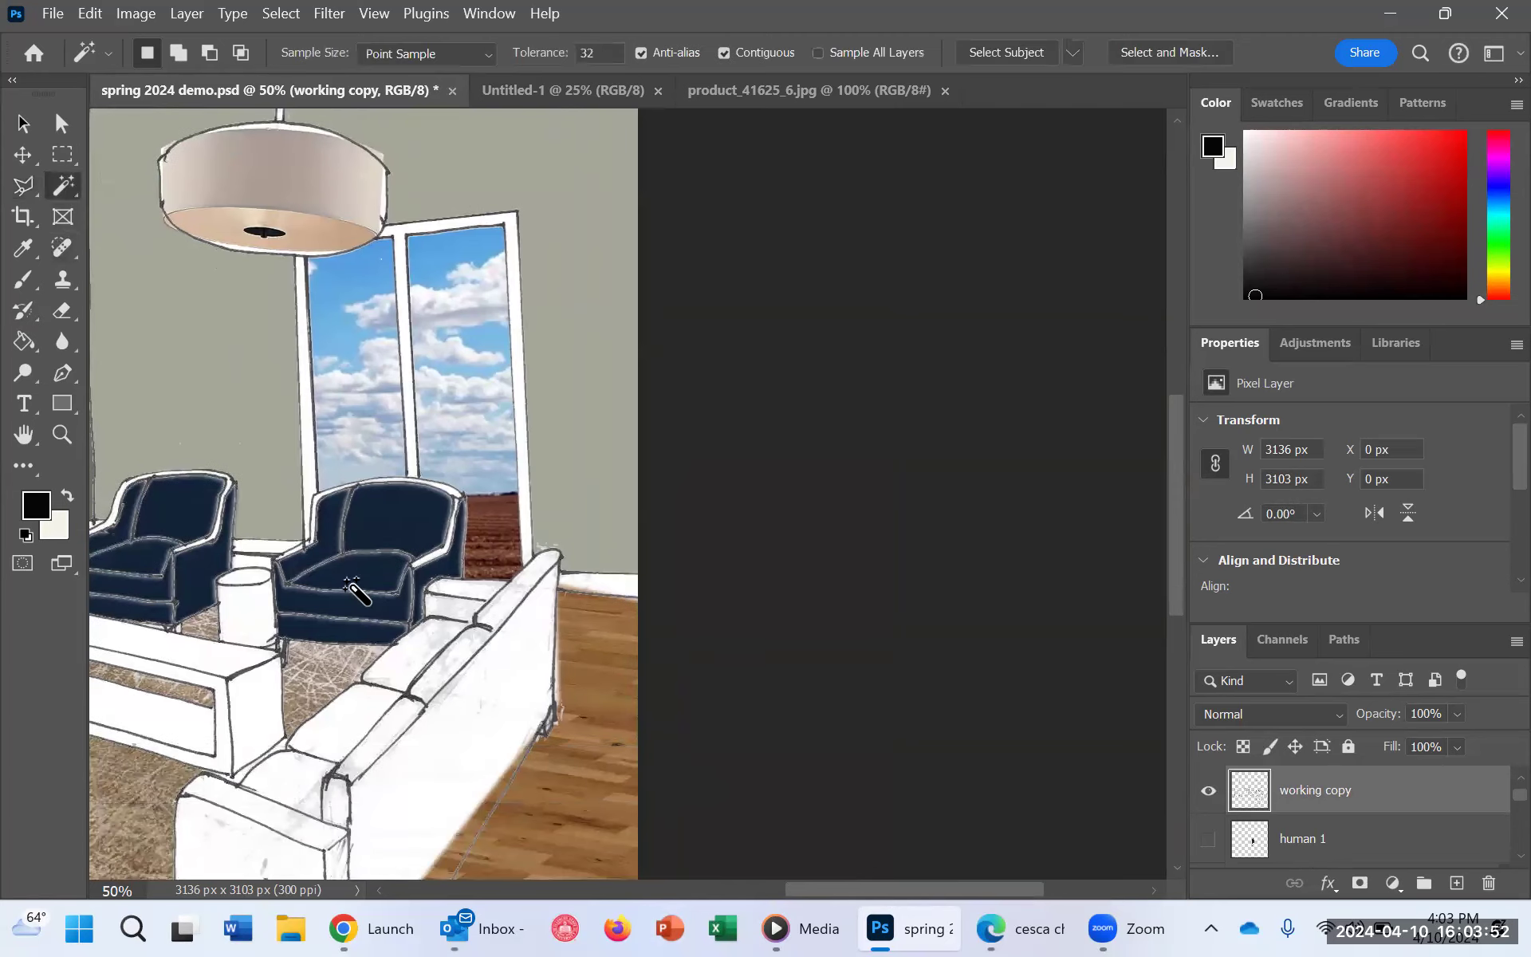
{"action": "left_click", "coordinate": [418, 654]}
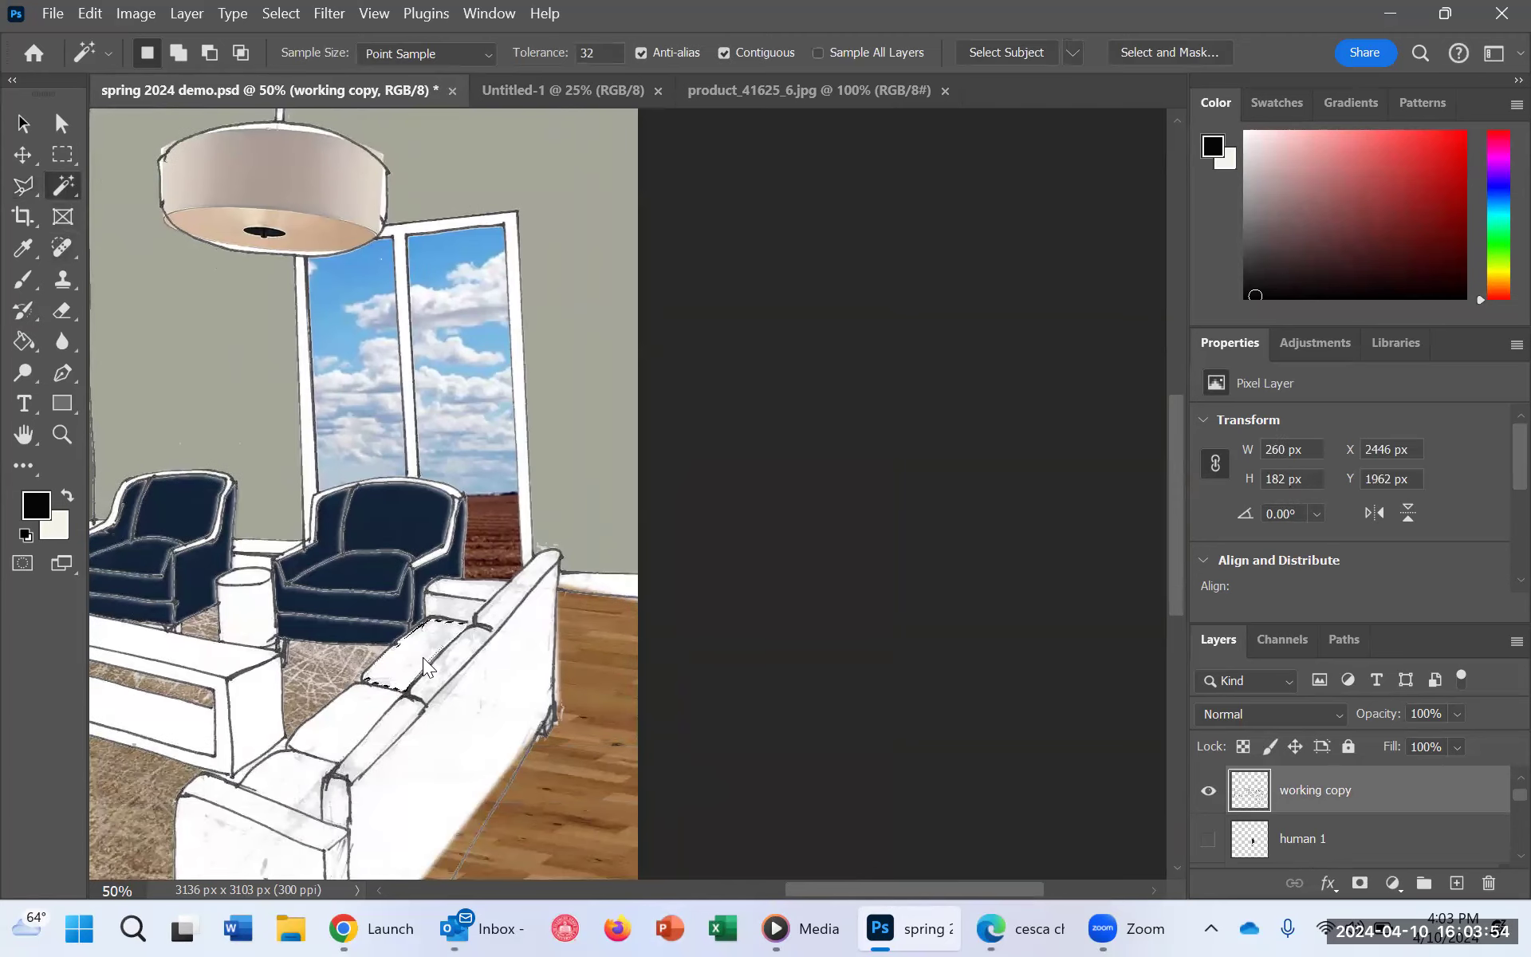
{"action": "left_click", "coordinate": [346, 722], "text": "shift"}
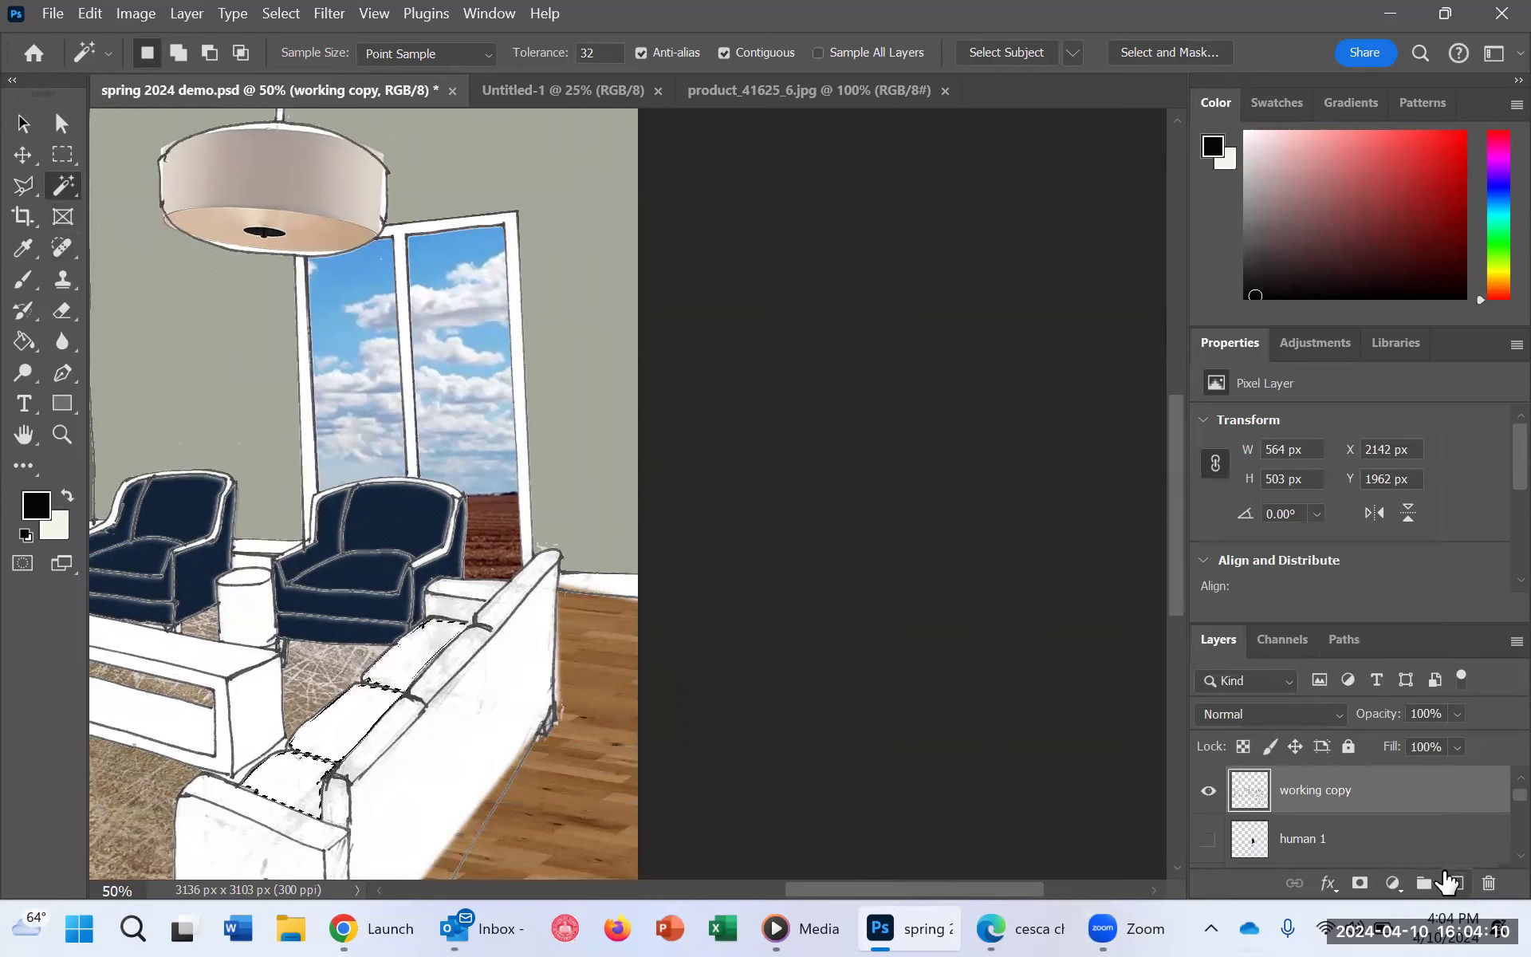
Step: Create a layer named Sofa cusion and fill the selected seat cushions with the black foreground color
{"action": "left_click", "coordinate": [1458, 898]}
{"action": "left_click", "coordinate": [1458, 885]}
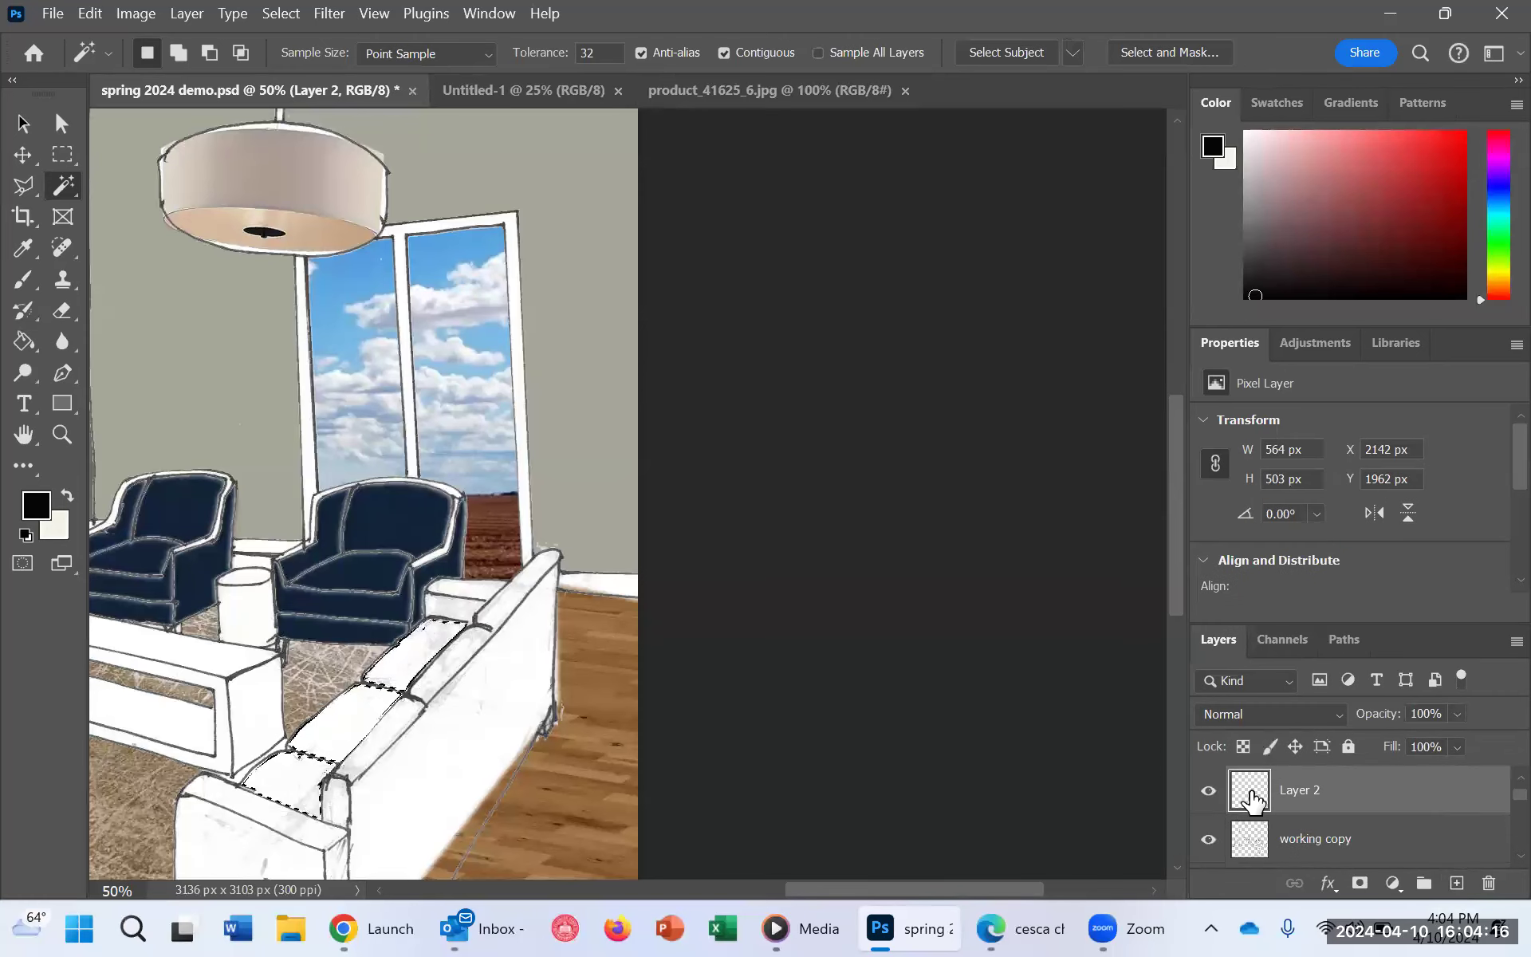
{"action": "double_click", "coordinate": [1300, 791]}
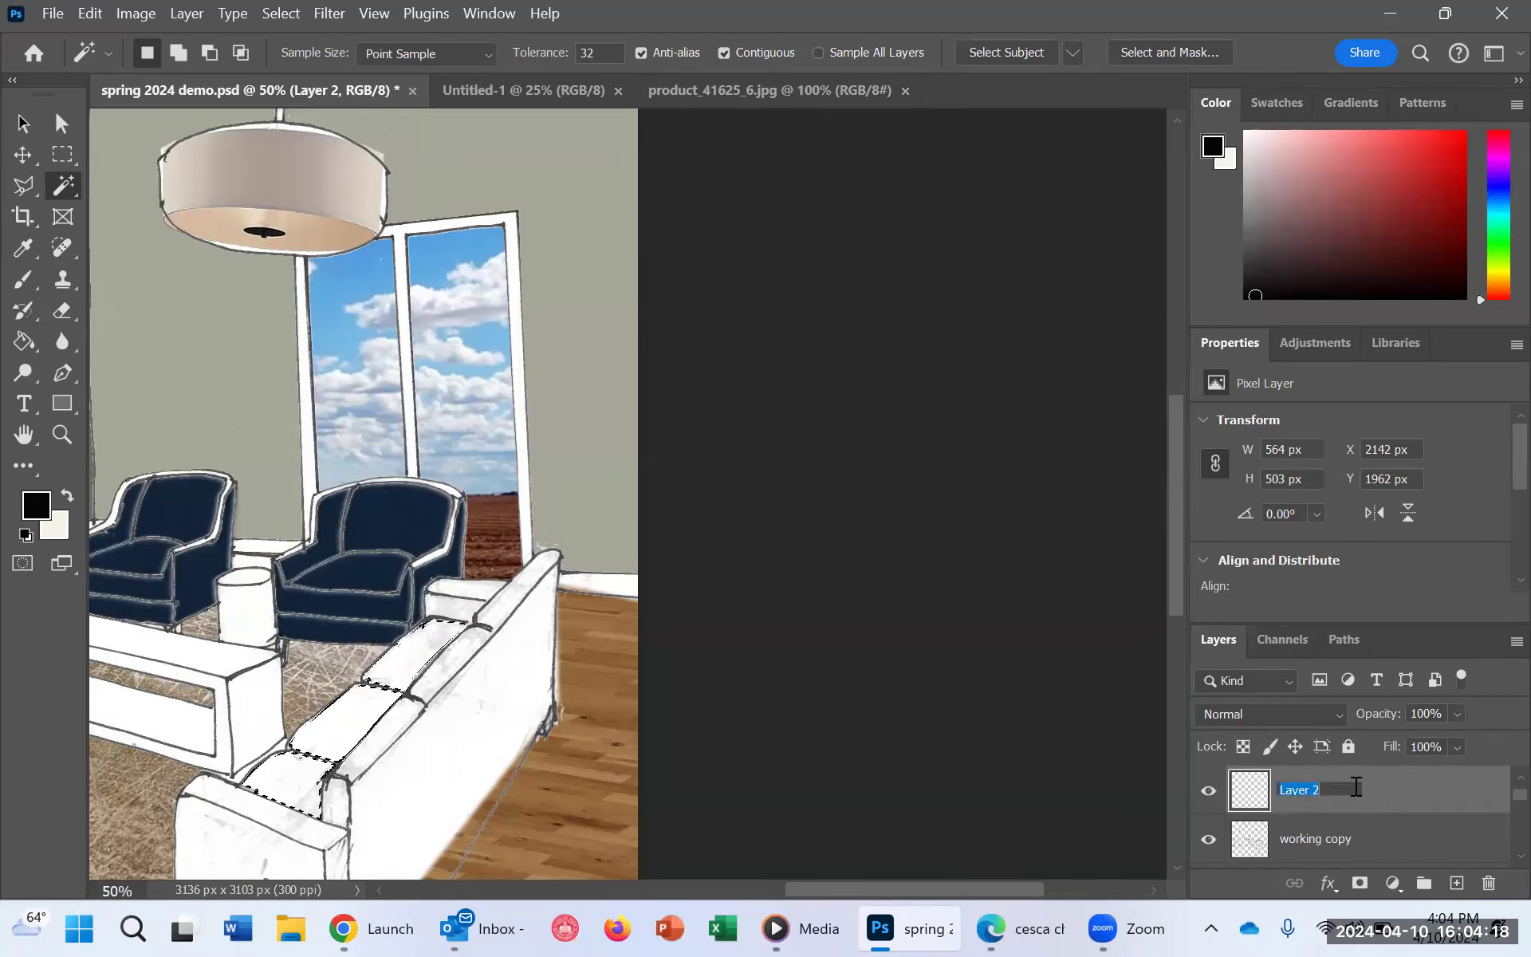
{"action": "type", "text": "Sofa cusion"}
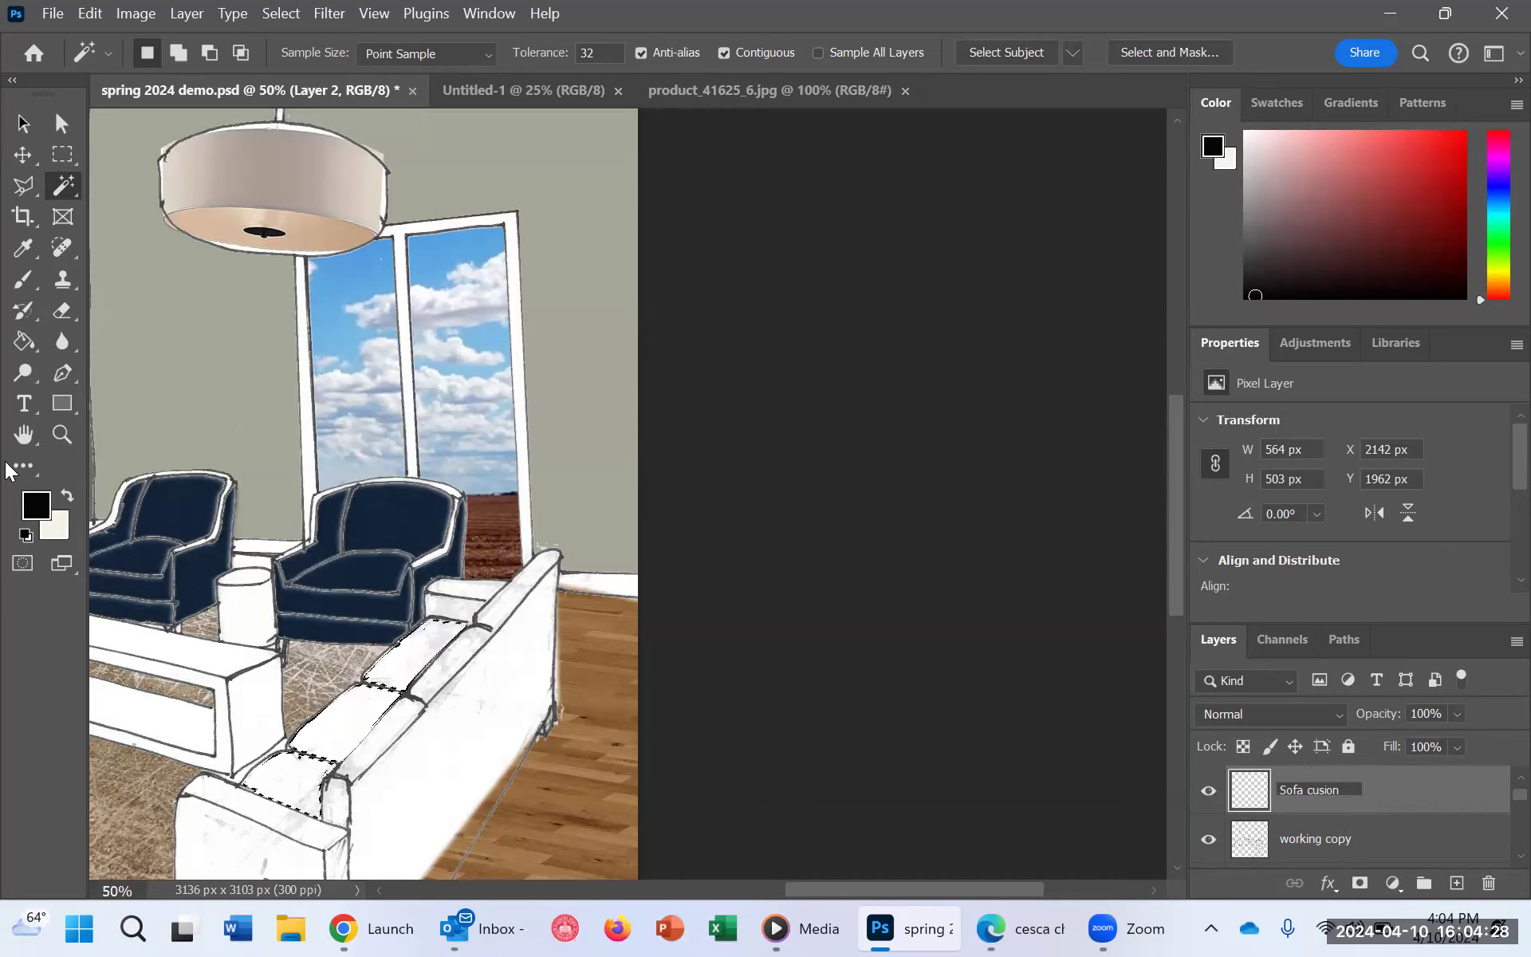
{"action": "left_click", "coordinate": [28, 348]}
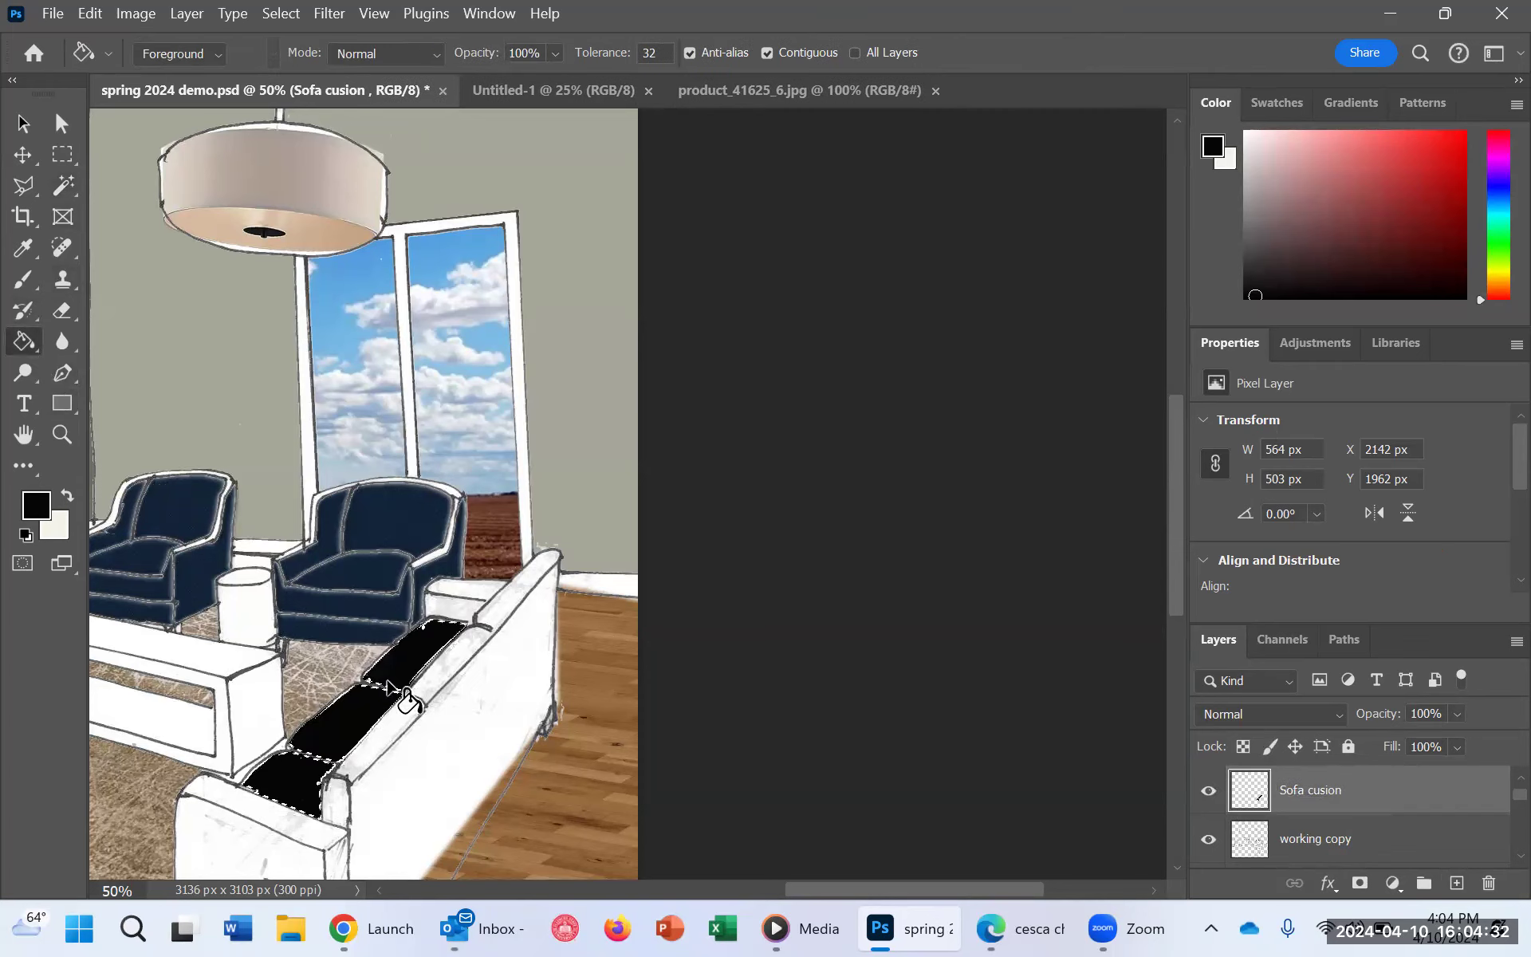
Step: Set the foreground color to the dusty pink c57979
{"action": "left_click", "coordinate": [47, 508]}
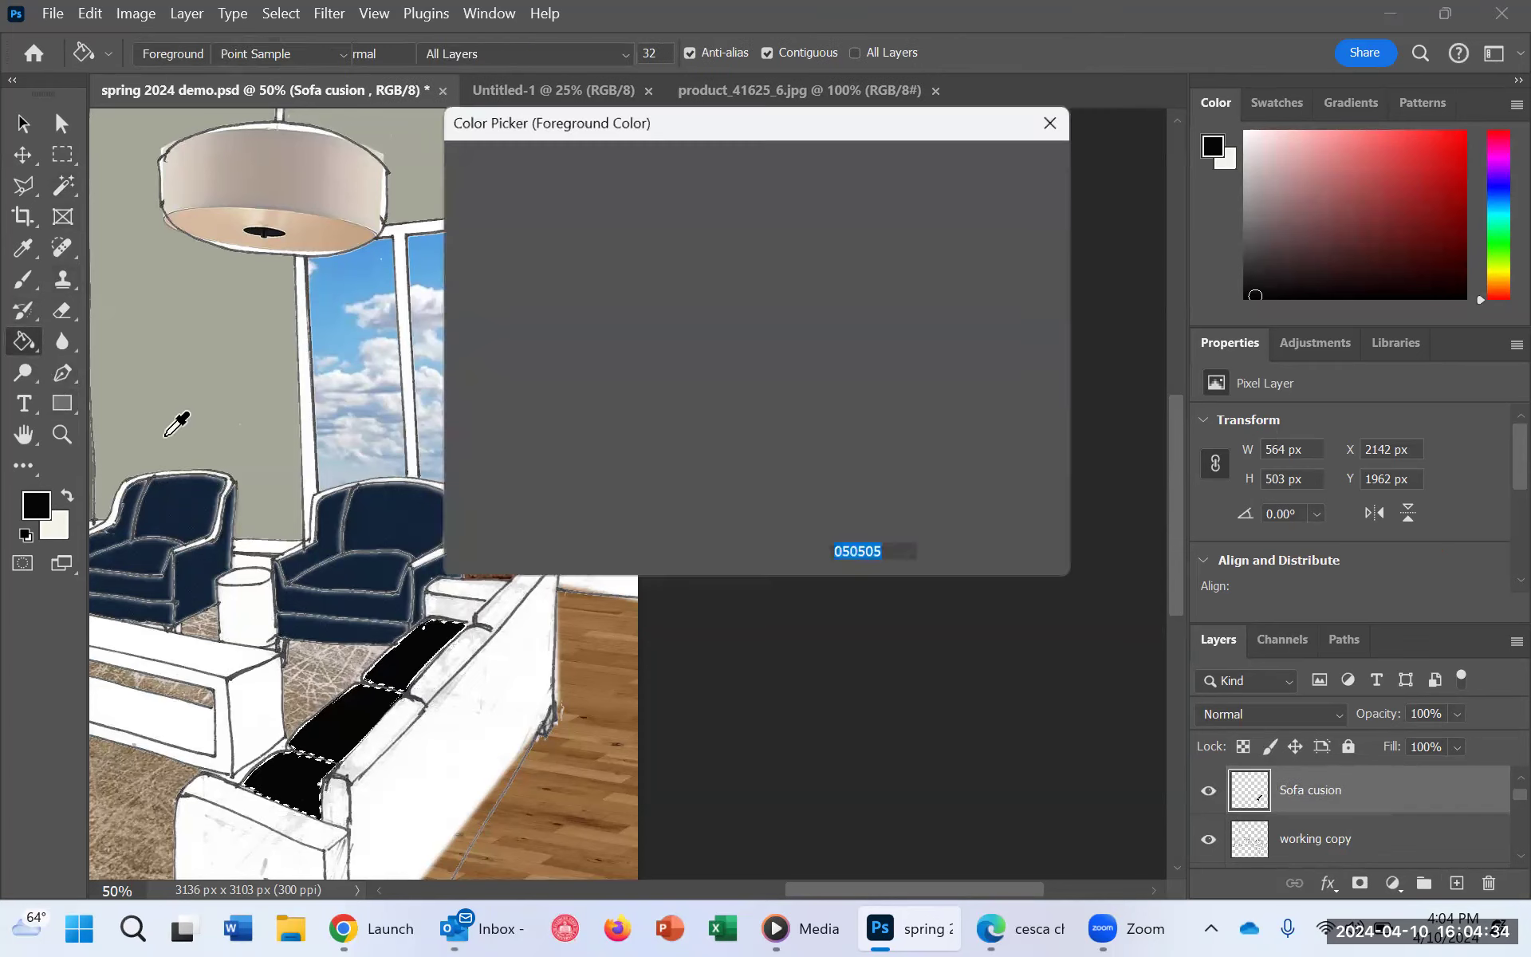
{"action": "left_click", "coordinate": [568, 244]}
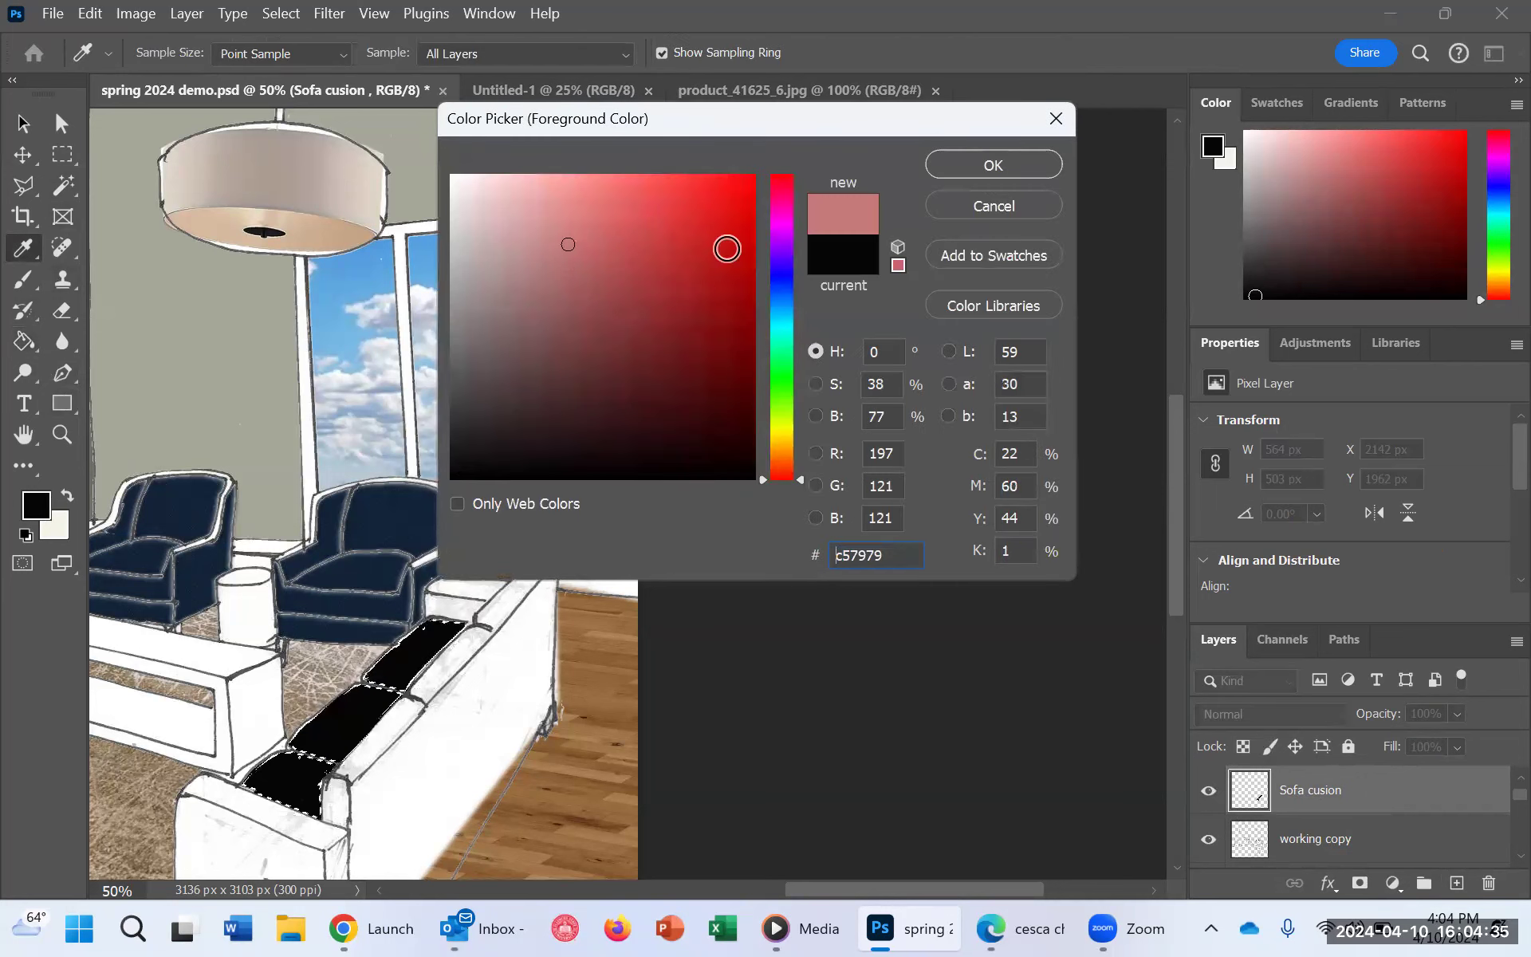
{"action": "left_click", "coordinate": [1029, 164]}
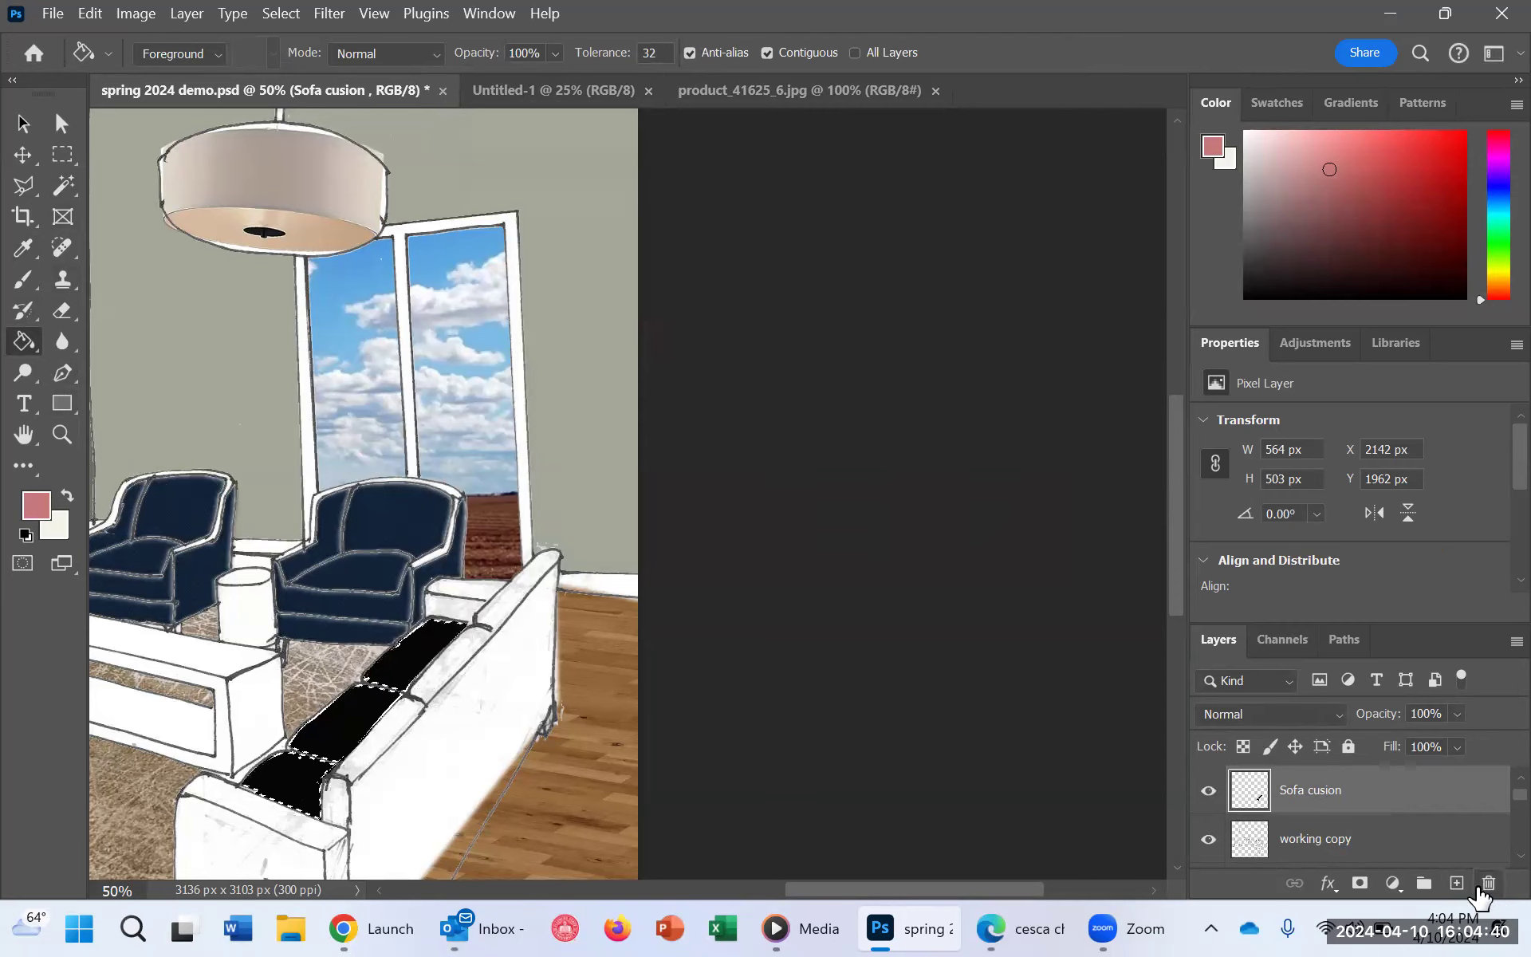
{"action": "right_click", "coordinate": [1356, 796]}
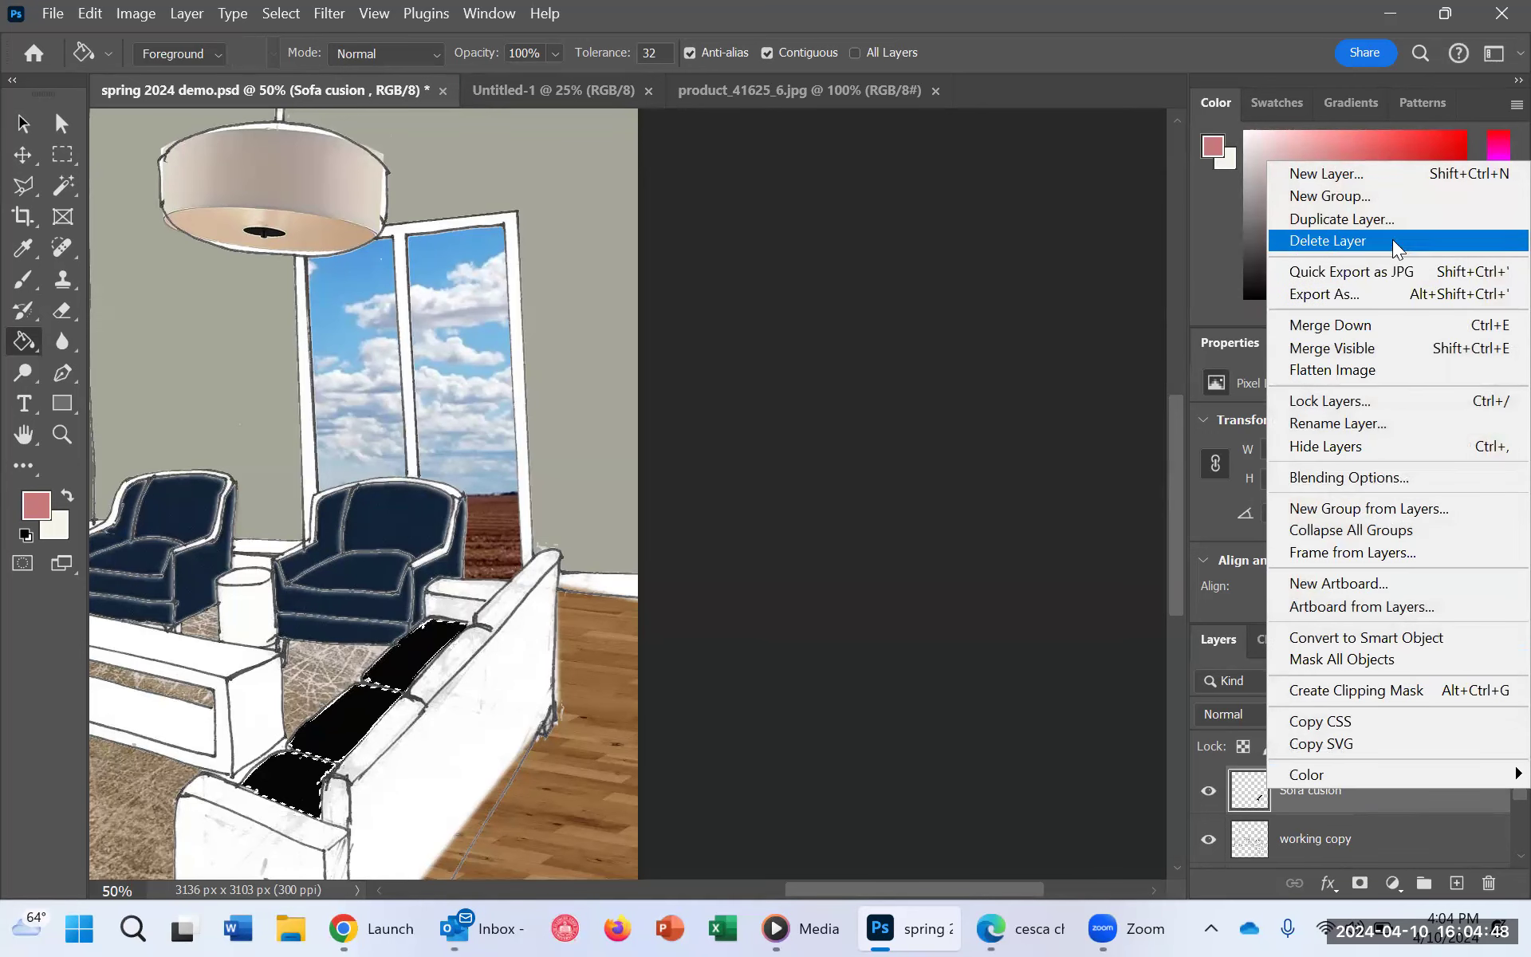
{"action": "left_click", "coordinate": [1425, 886]}
{"action": "right_click", "coordinate": [1439, 798]}
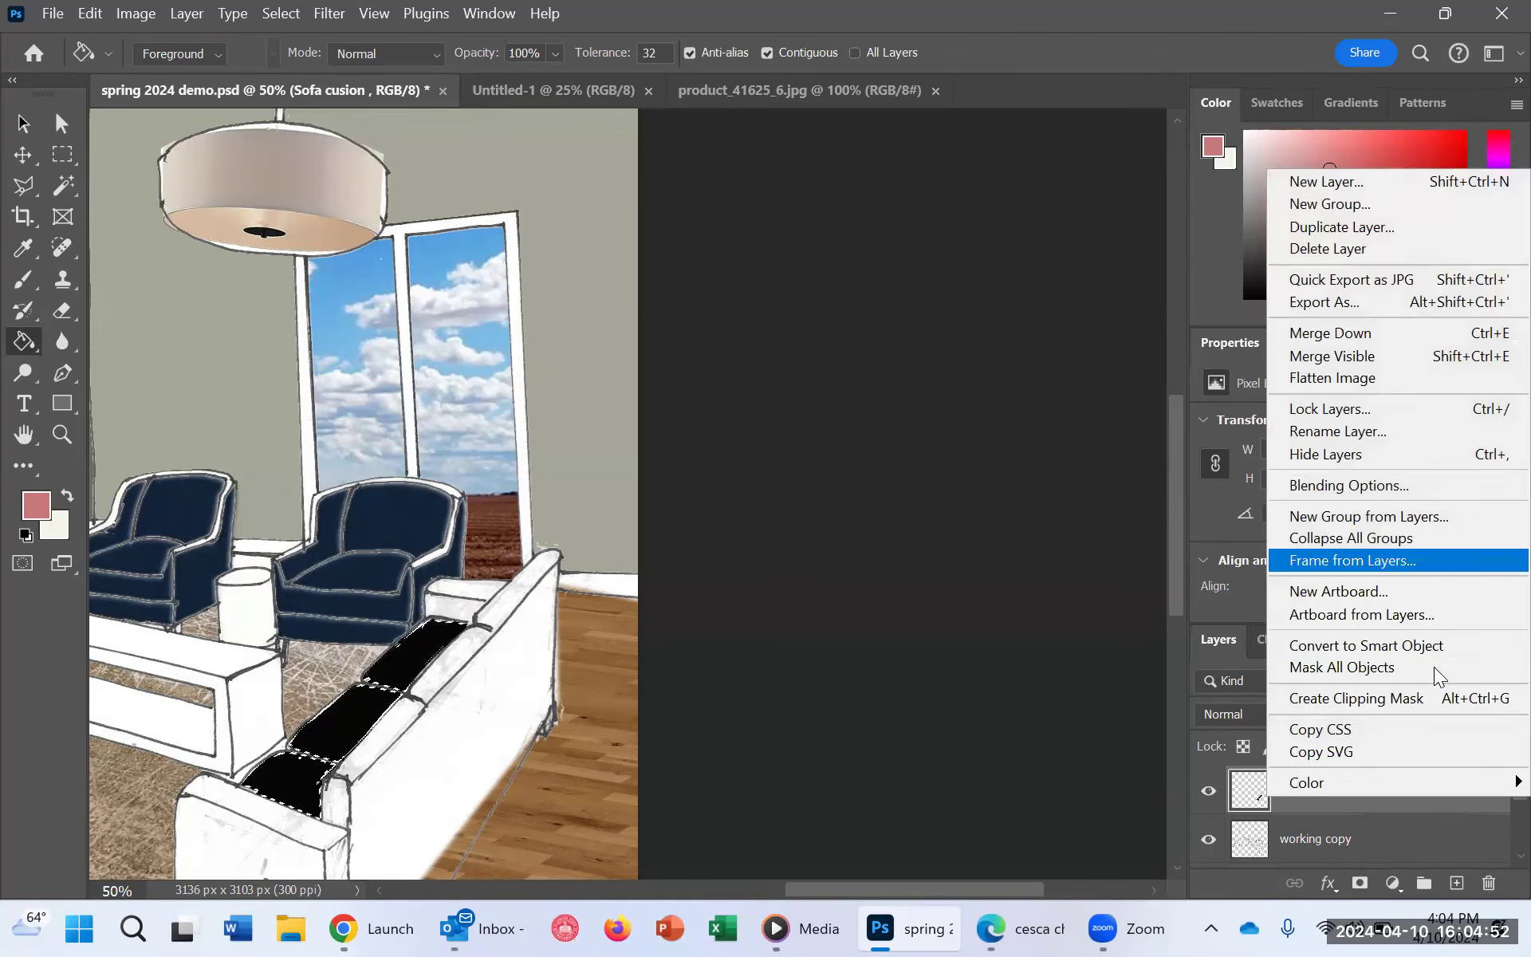
{"action": "left_click", "coordinate": [1404, 810]}
Step: Add a Pattern Overlay to the Sofa cusion layer using the brown leather pattern at 43% scale
{"action": "right_click", "coordinate": [1319, 789]}
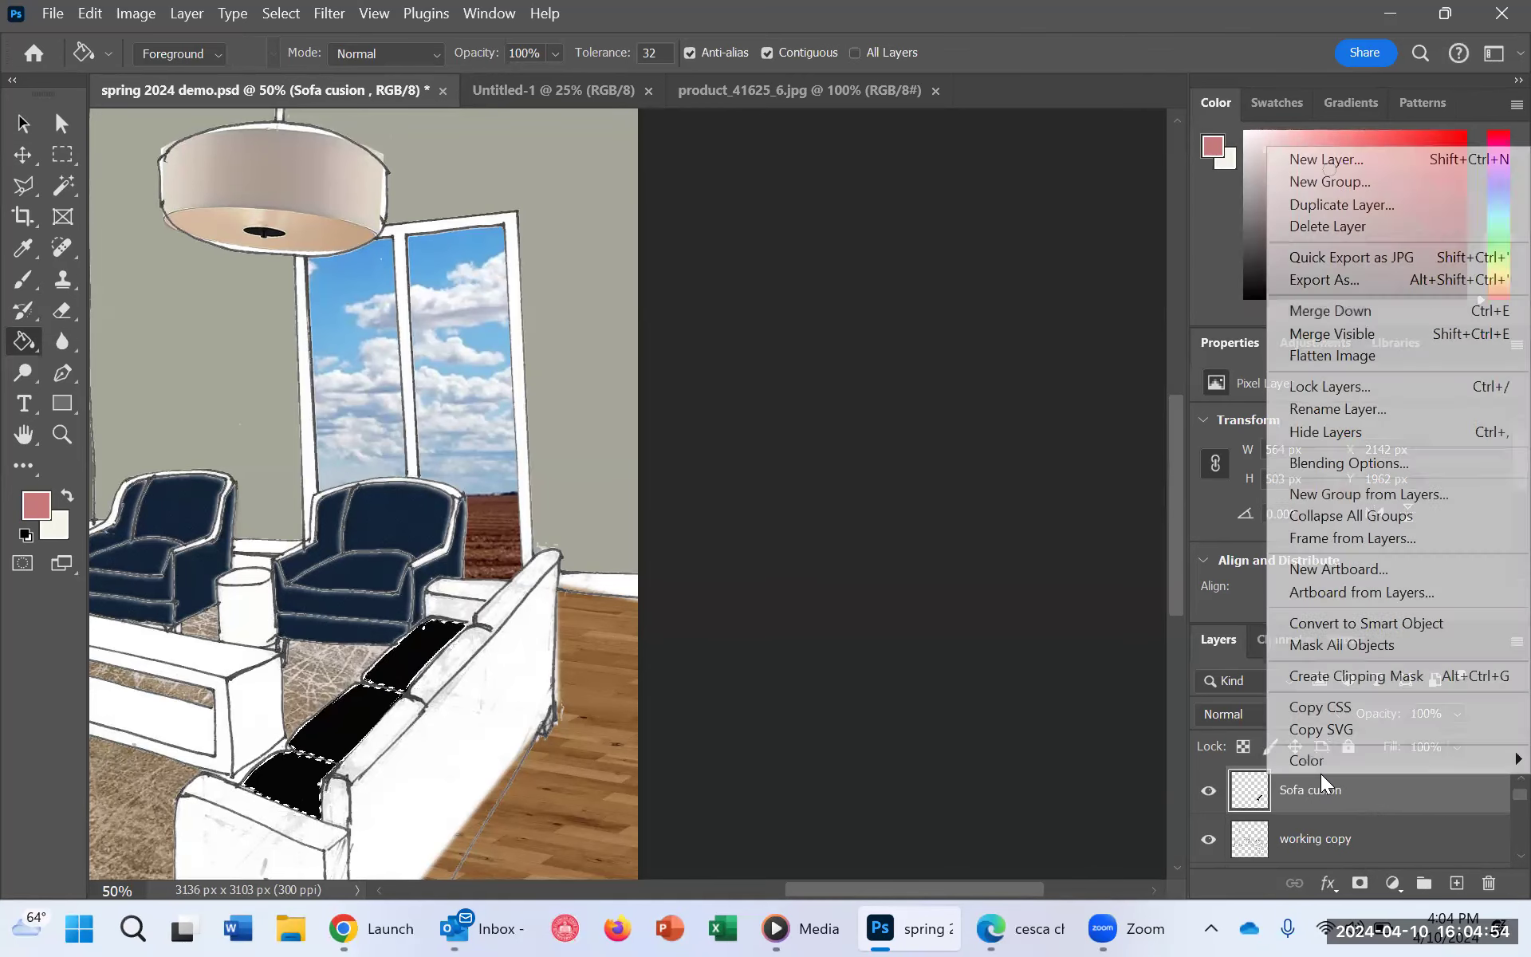
{"action": "left_click", "coordinate": [1367, 462]}
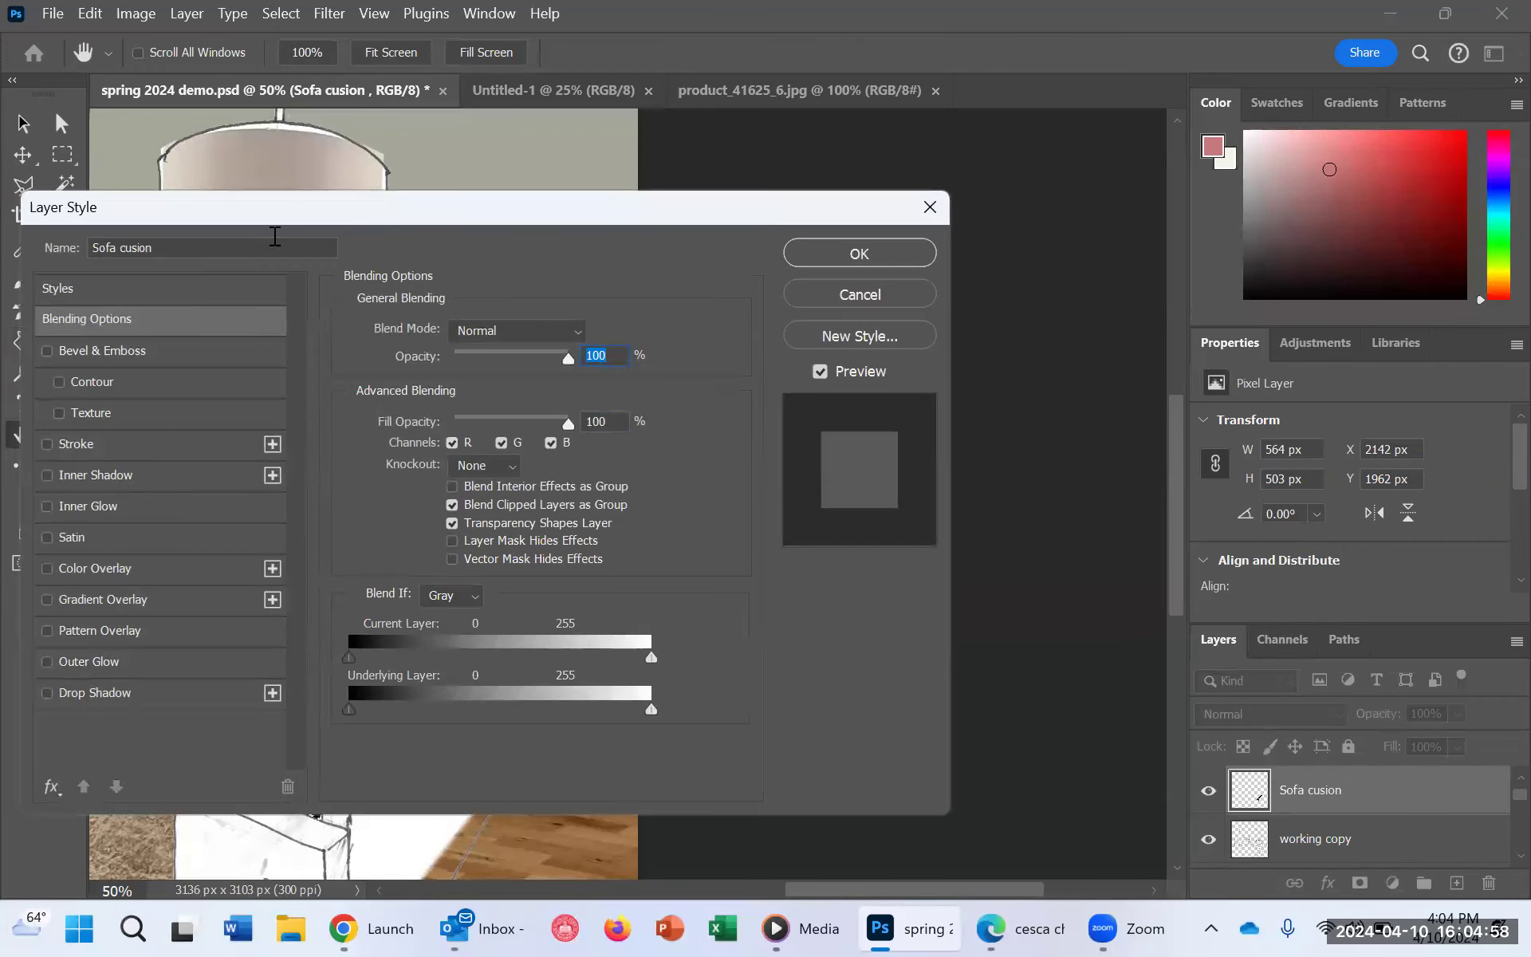
{"action": "left_click_drag", "start_coordinate": [444, 205], "coordinate": [1061, 111]}
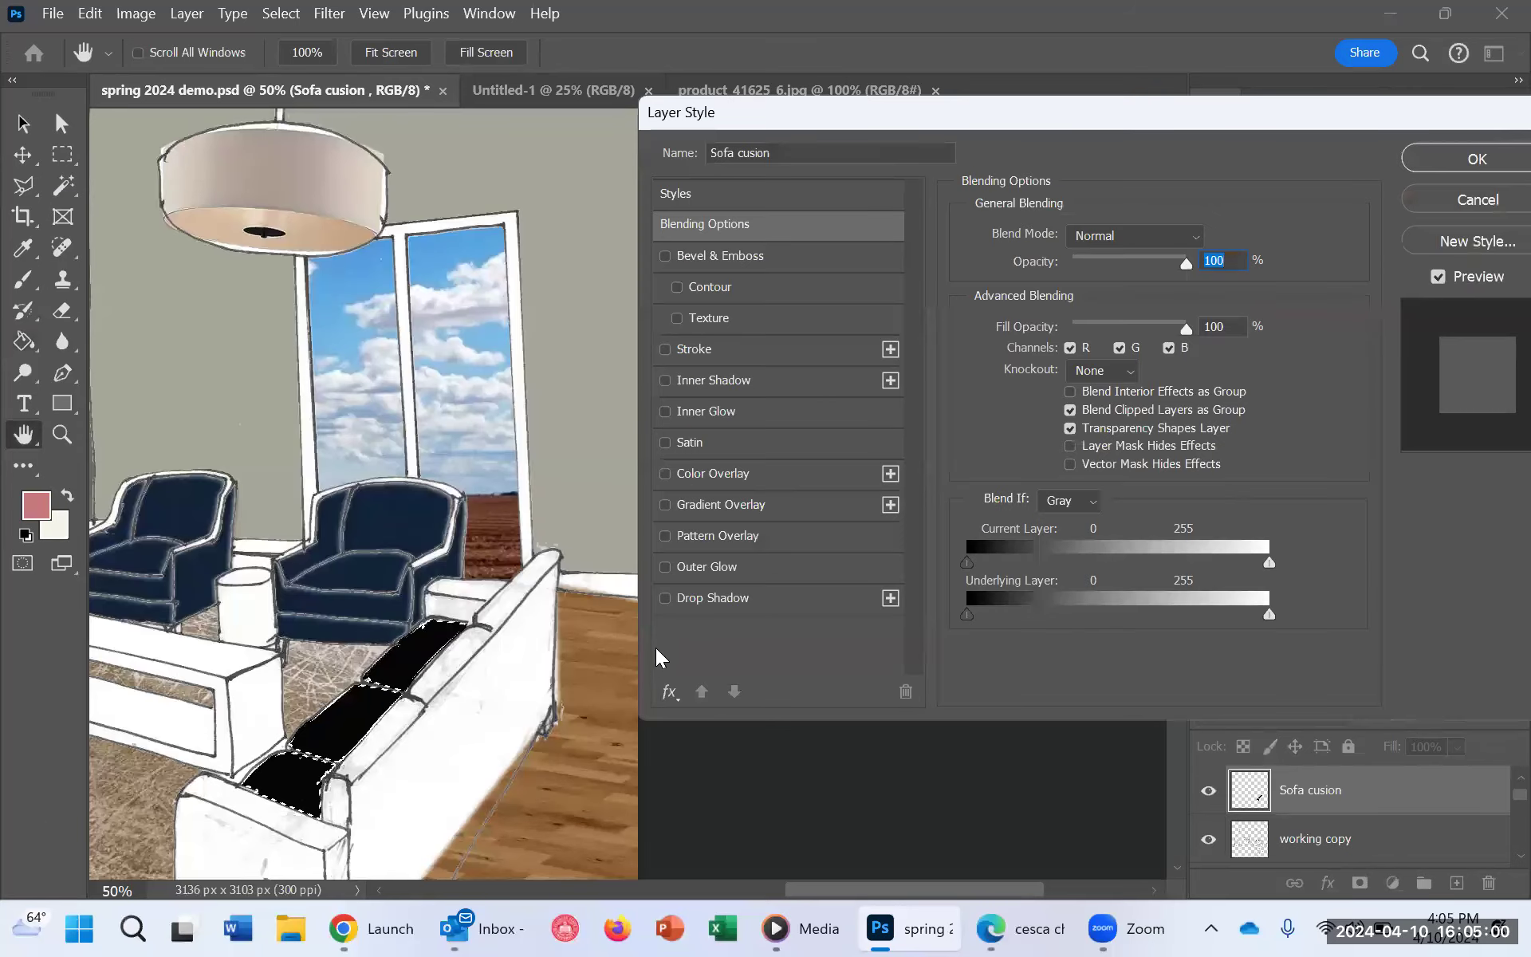
{"action": "left_click", "coordinate": [742, 531]}
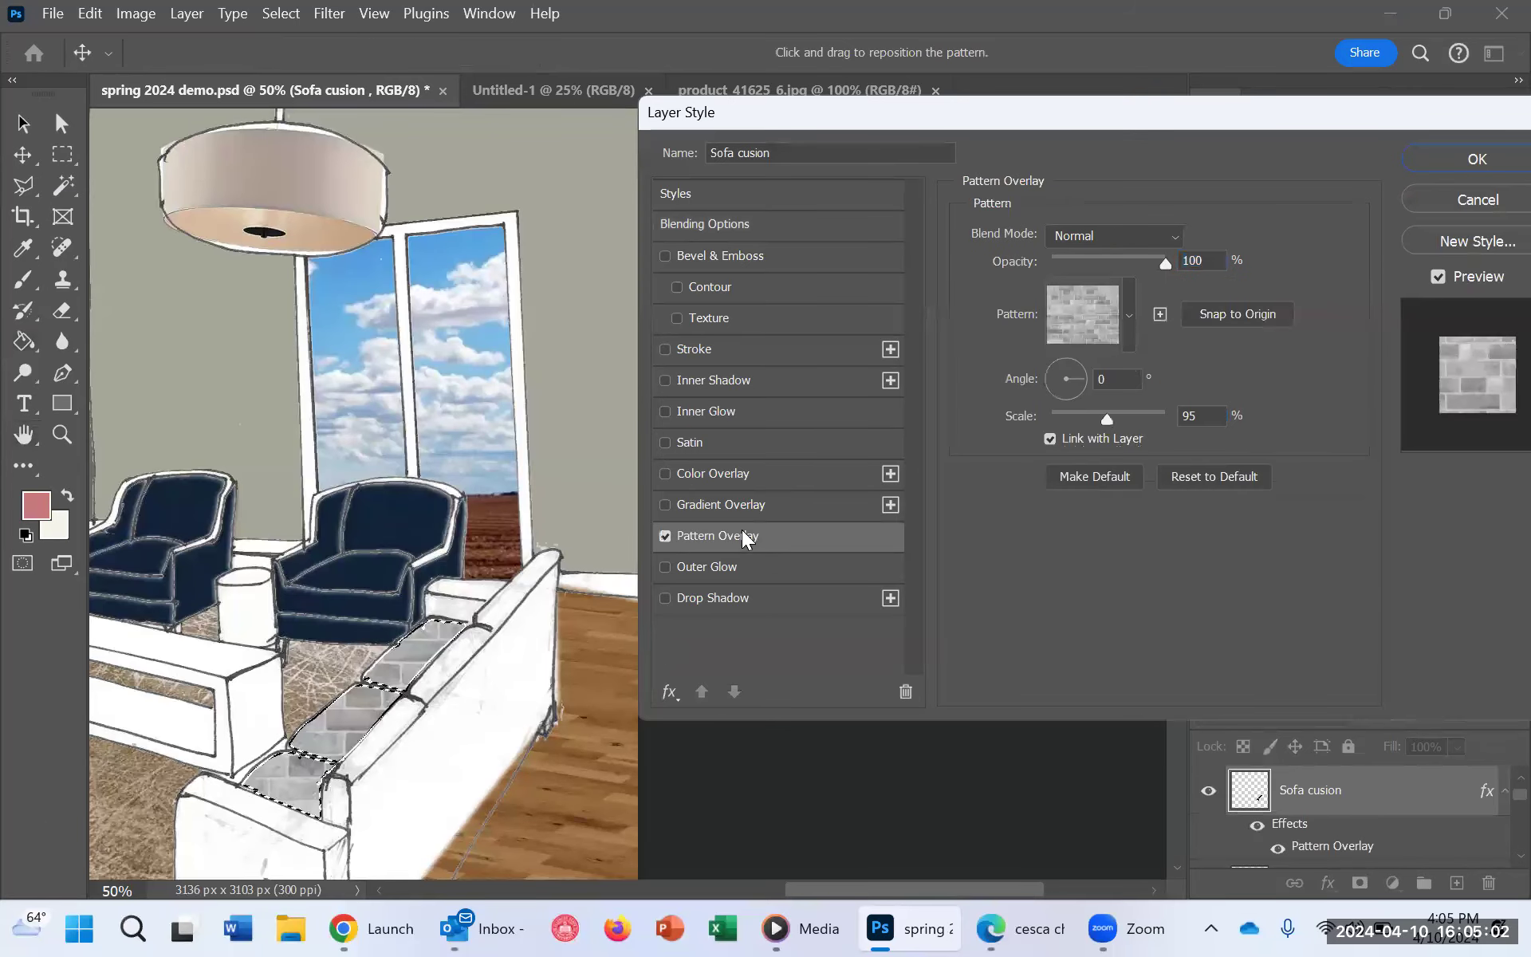
{"action": "left_click", "coordinate": [1128, 313]}
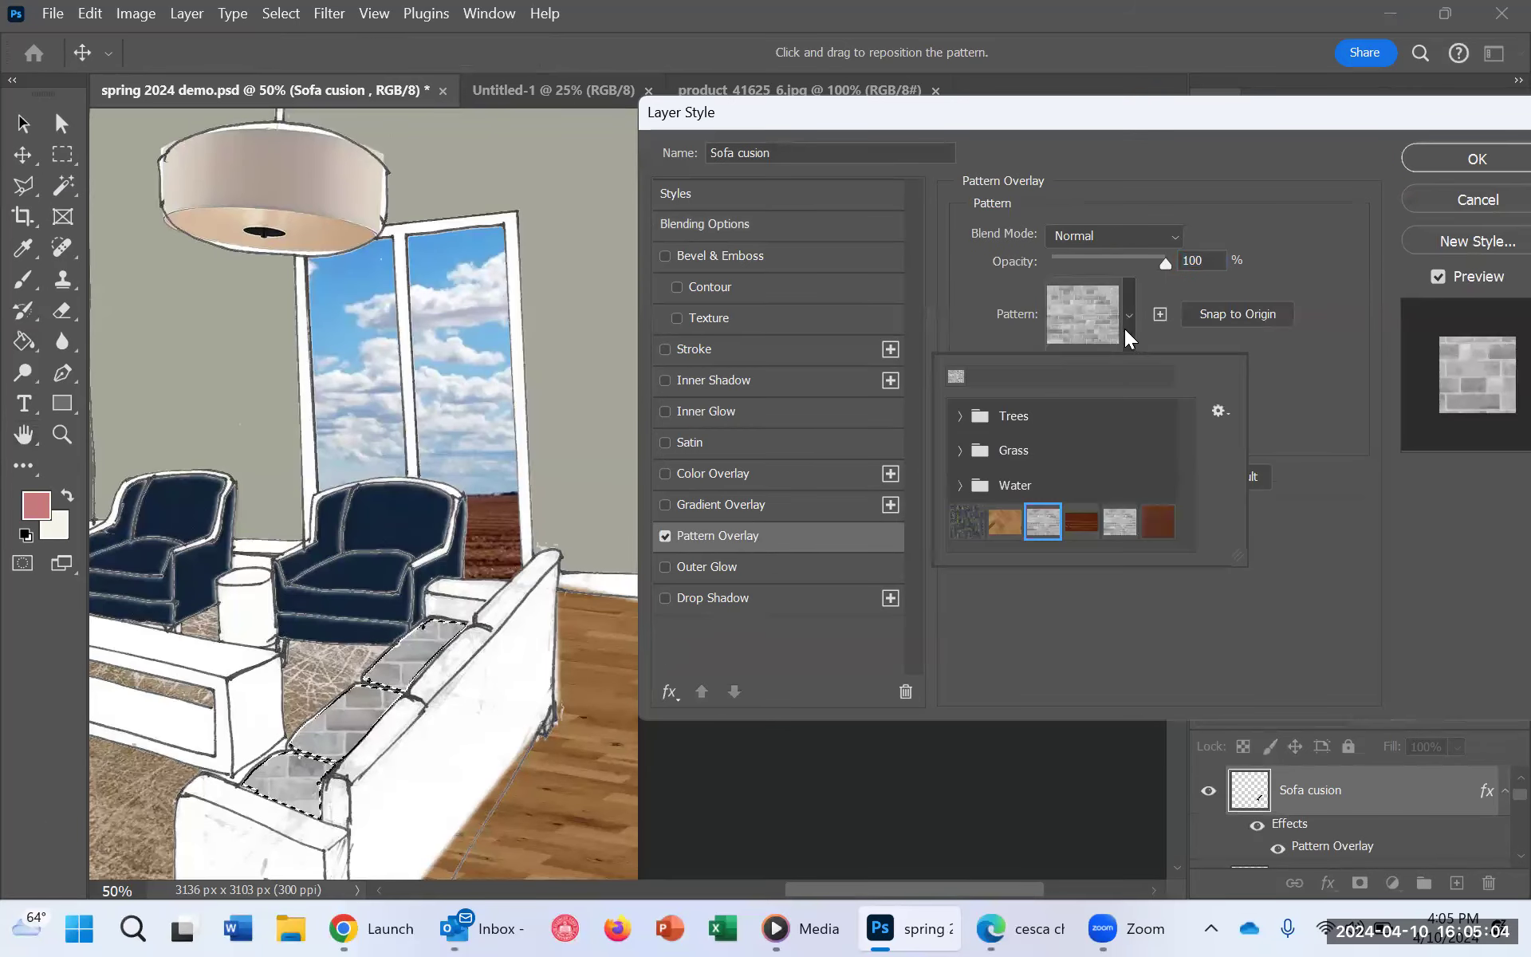
{"action": "left_click", "coordinate": [1161, 525]}
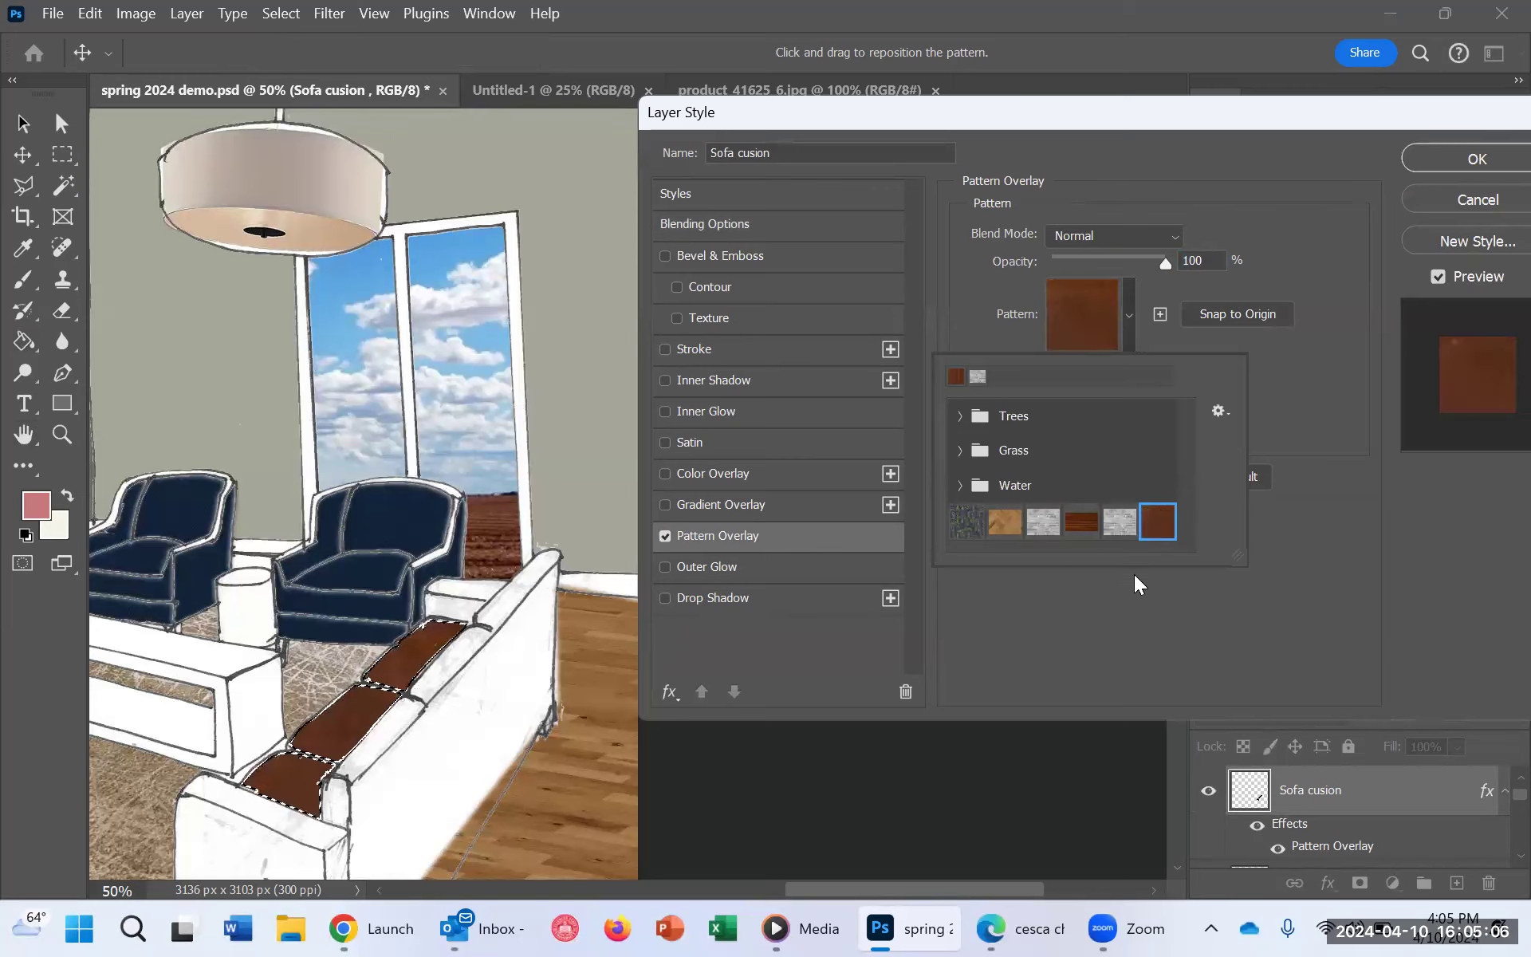
{"action": "left_click", "coordinate": [1117, 611]}
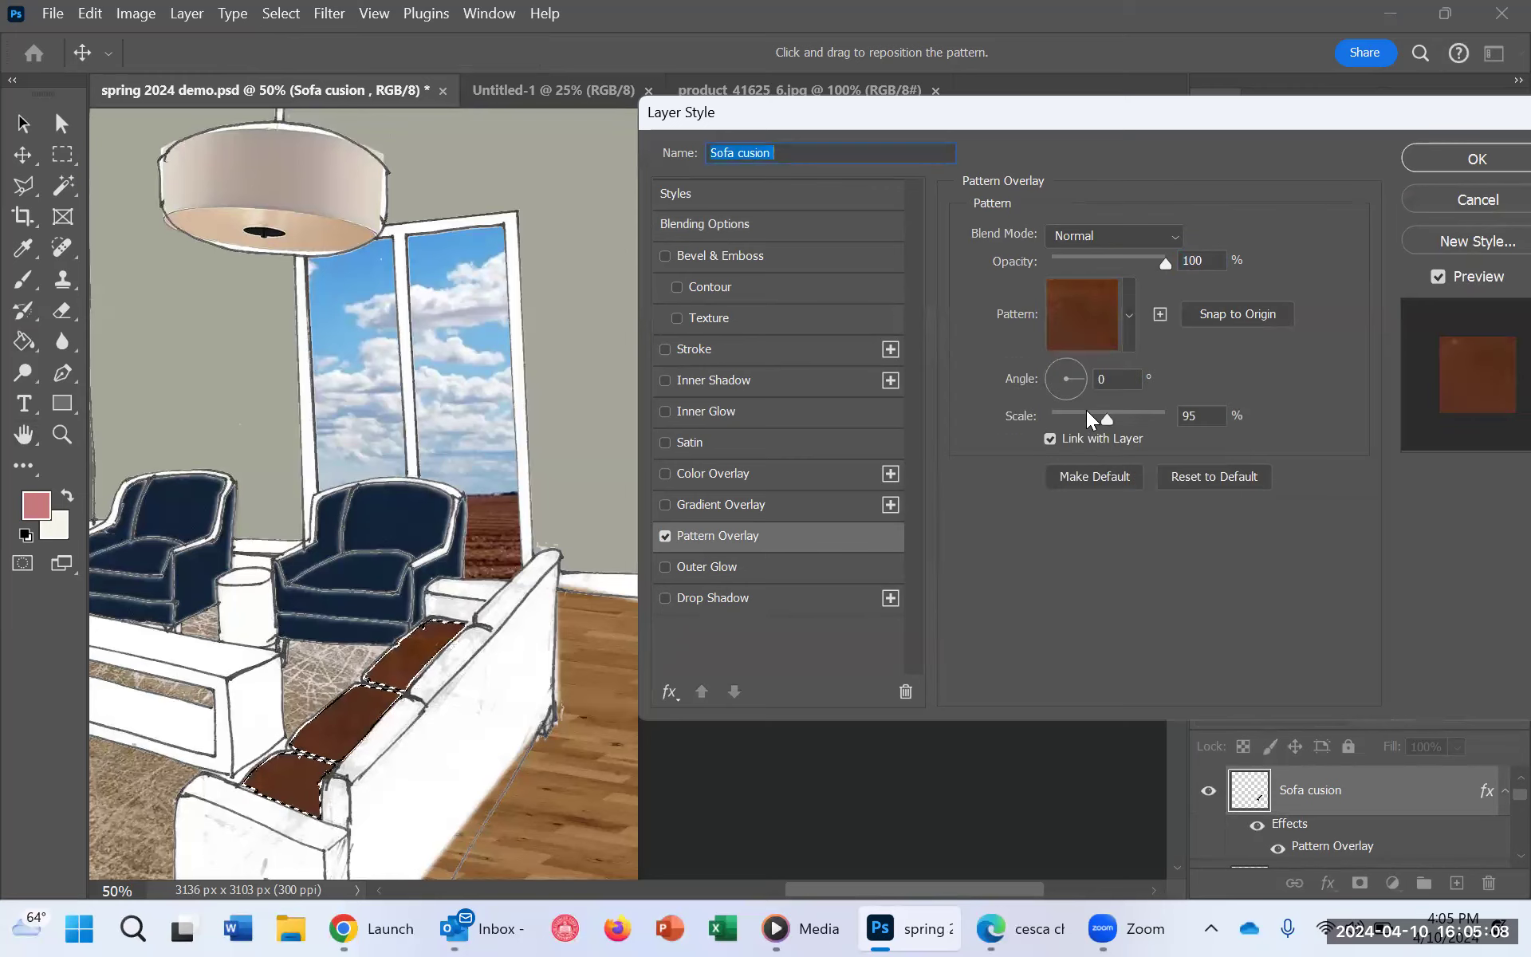
{"action": "left_click_drag", "start_coordinate": [1105, 422], "coordinate": [1075, 414]}
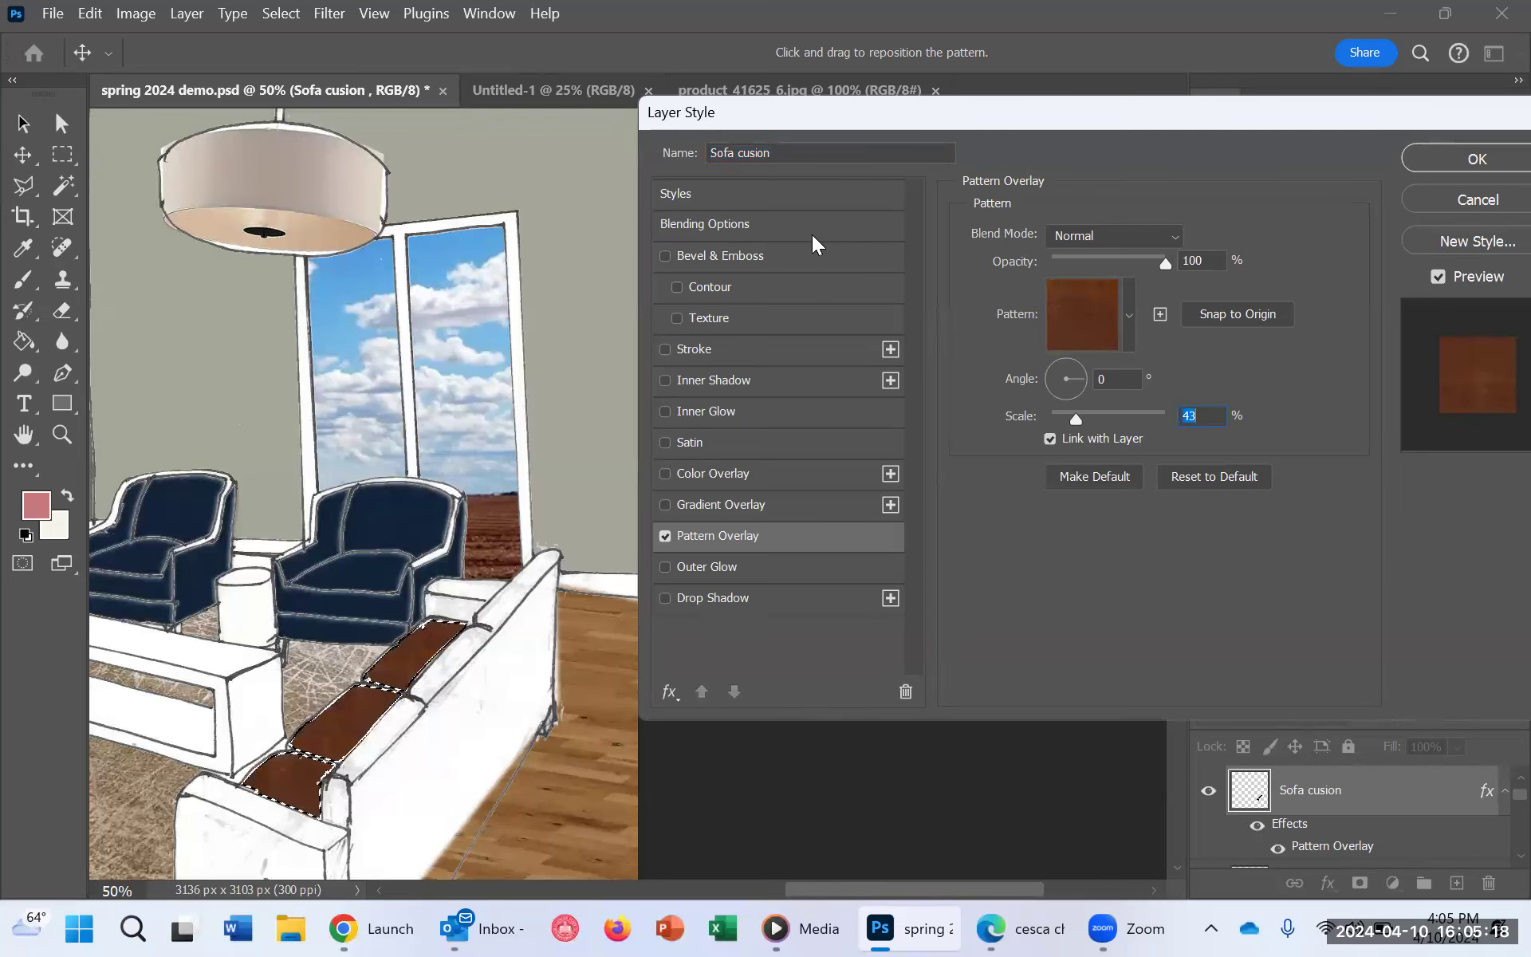
Step: Add a Pillow Emboss bevel to the Sofa cusion layer with Smooth technique, size 32 px and soften 2 px
{"action": "left_click", "coordinate": [694, 255]}
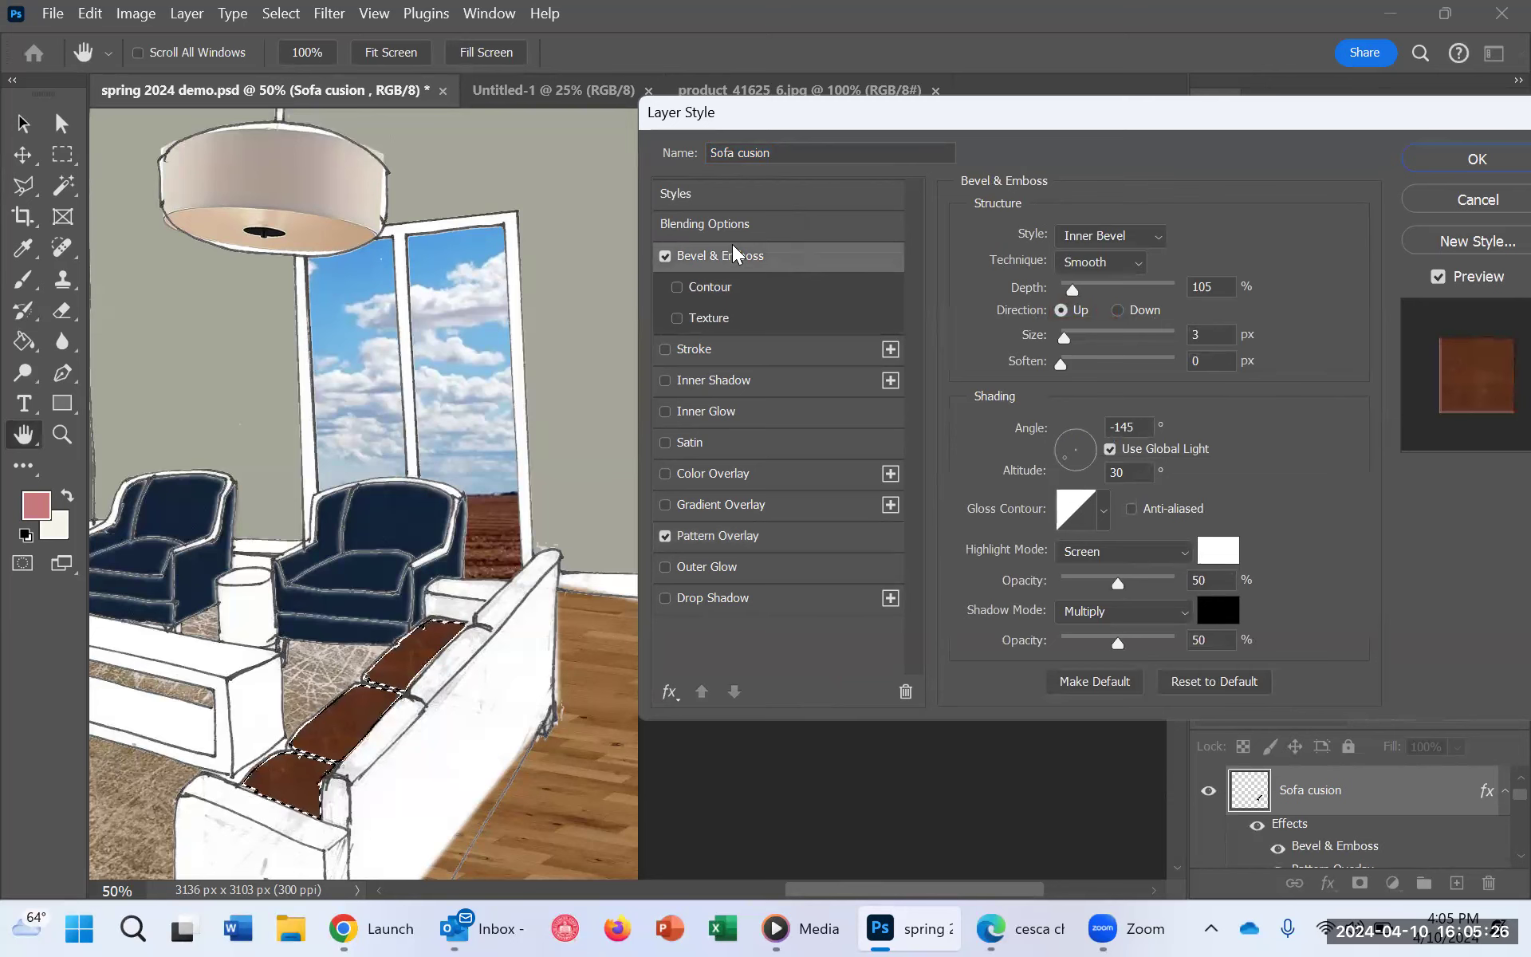
{"action": "left_click", "coordinate": [1083, 260]}
{"action": "left_click", "coordinate": [1084, 261]}
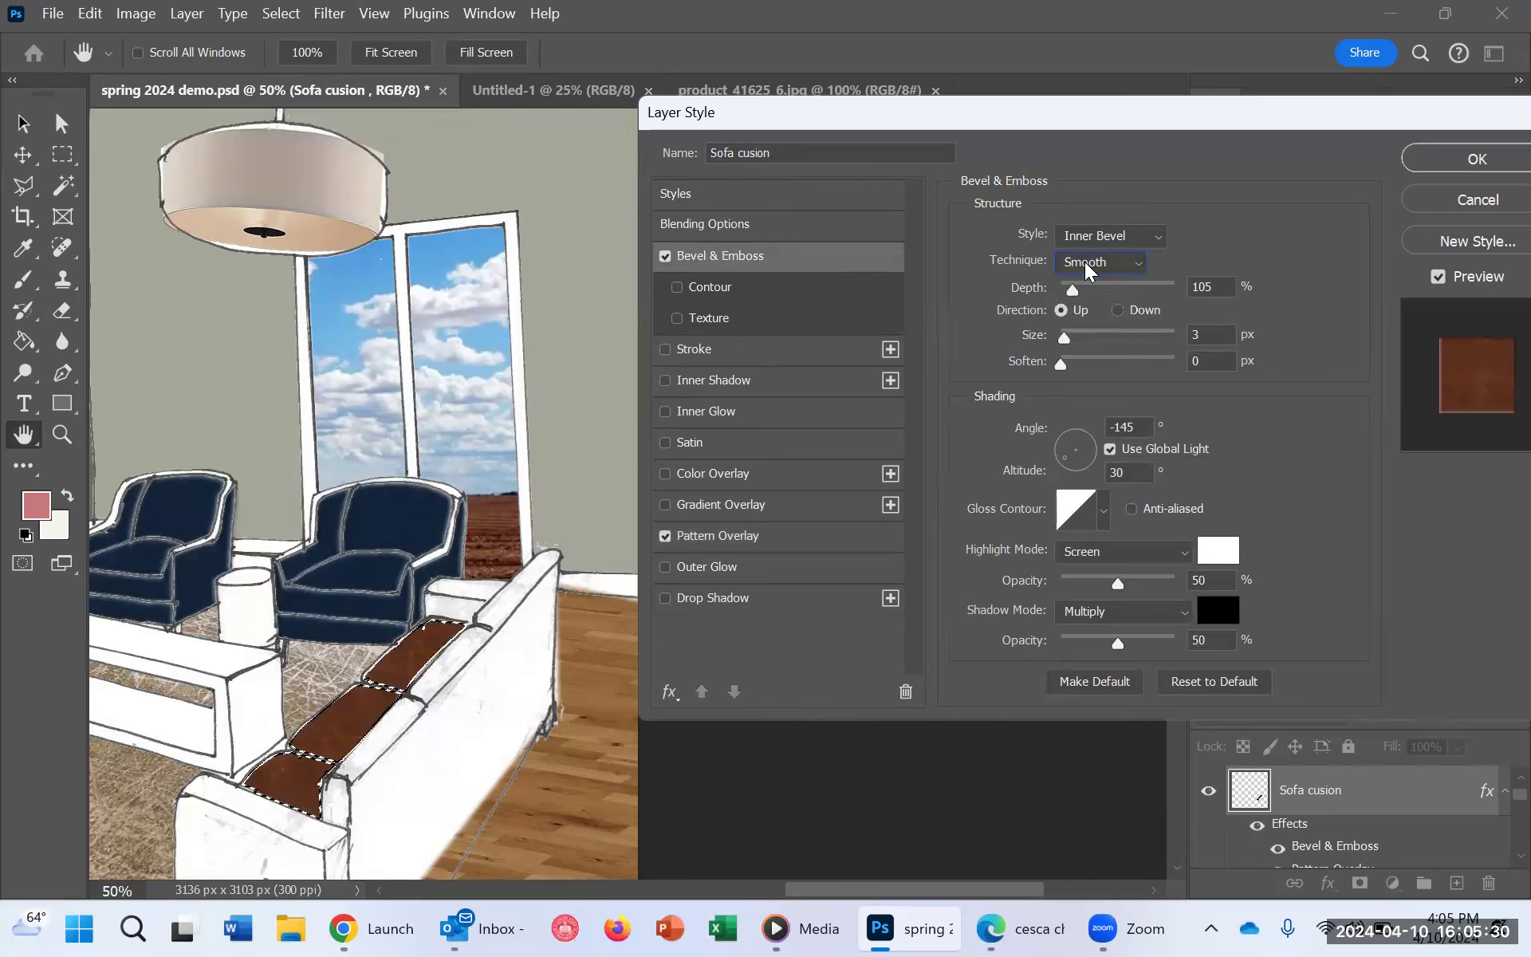
{"action": "left_click", "coordinate": [1120, 241]}
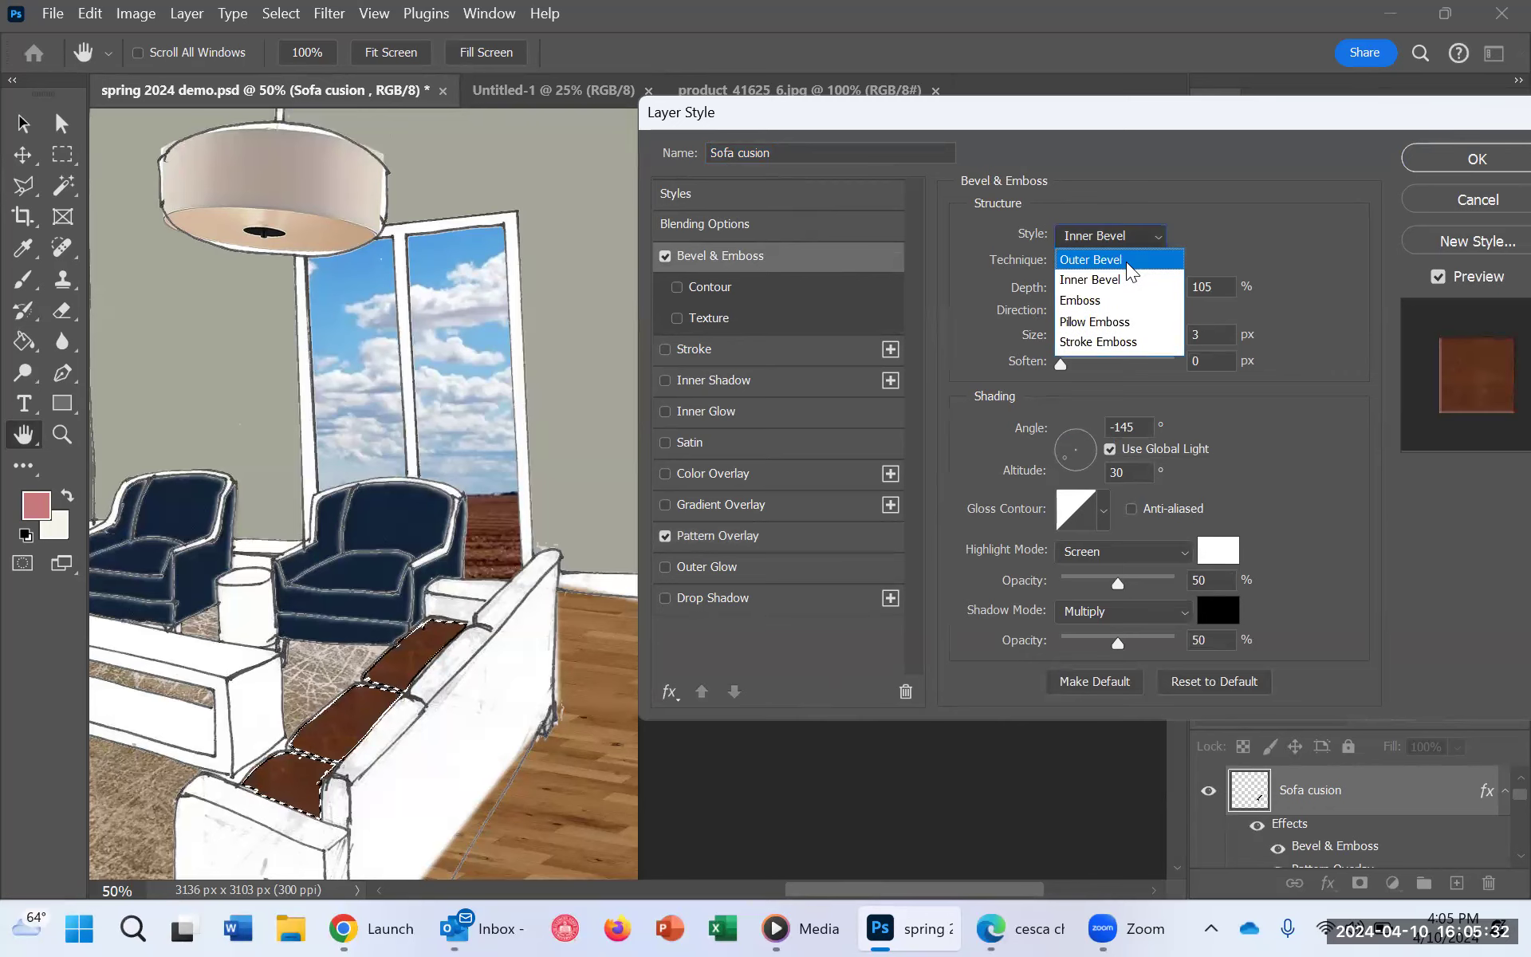
{"action": "left_click", "coordinate": [1117, 322]}
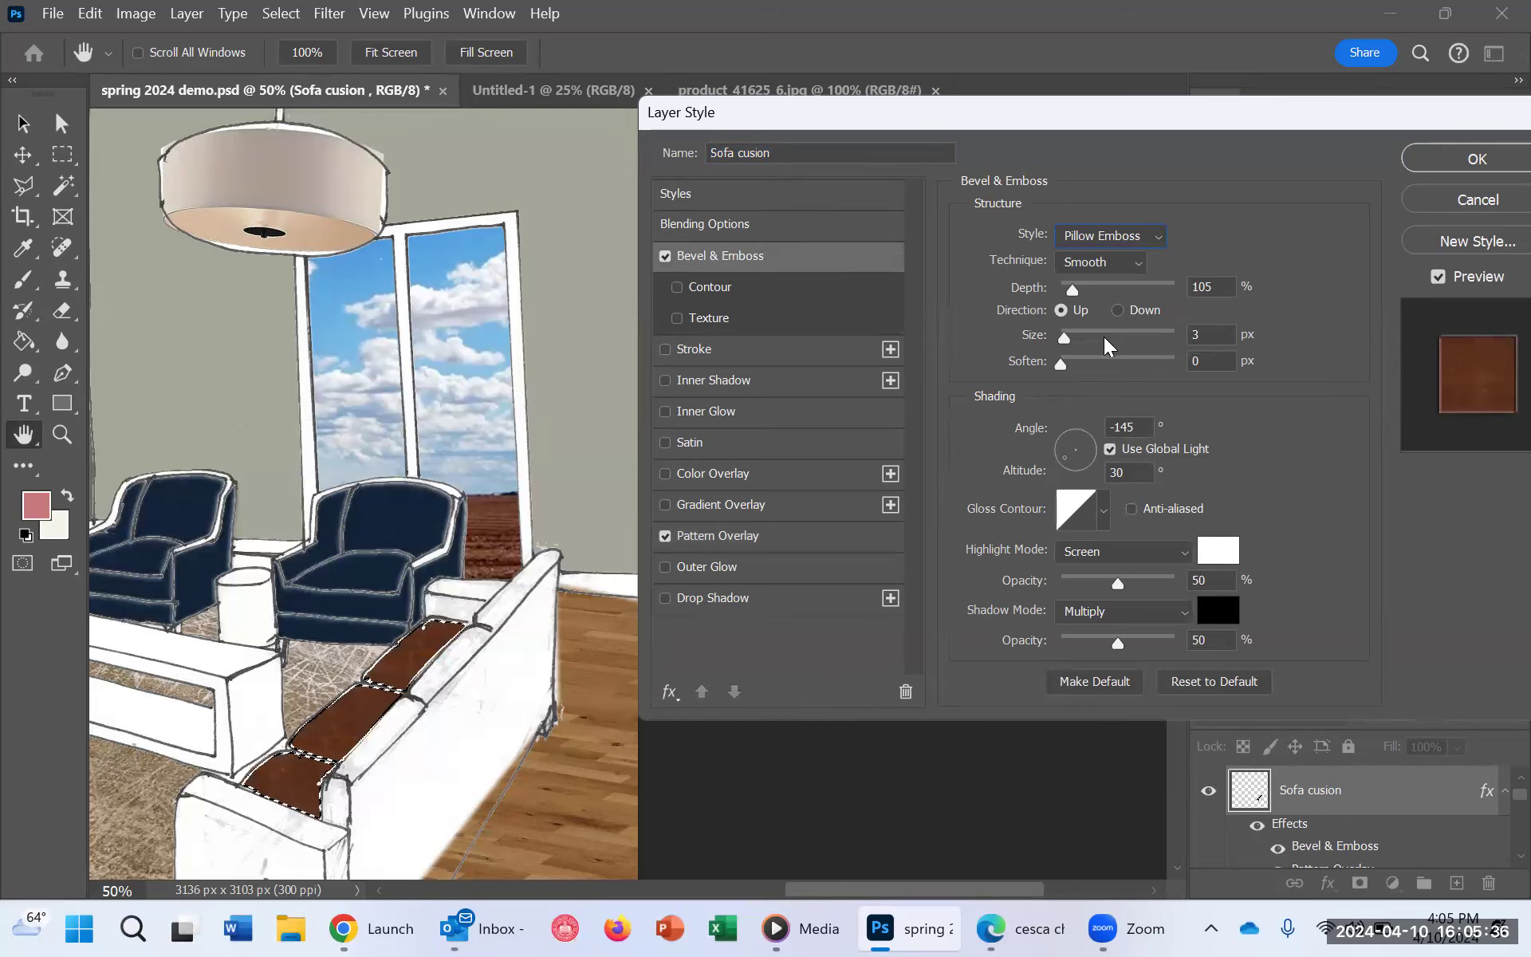
{"action": "mouse_move", "coordinate": [1072, 333]}
{"action": "left_mouse_down"}
{"action": "mouse_move", "coordinate": [1090, 332]}
{"action": "mouse_move", "coordinate": [1073, 364]}
{"action": "mouse_move", "coordinate": [1081, 340]}
{"action": "left_mouse_up"}
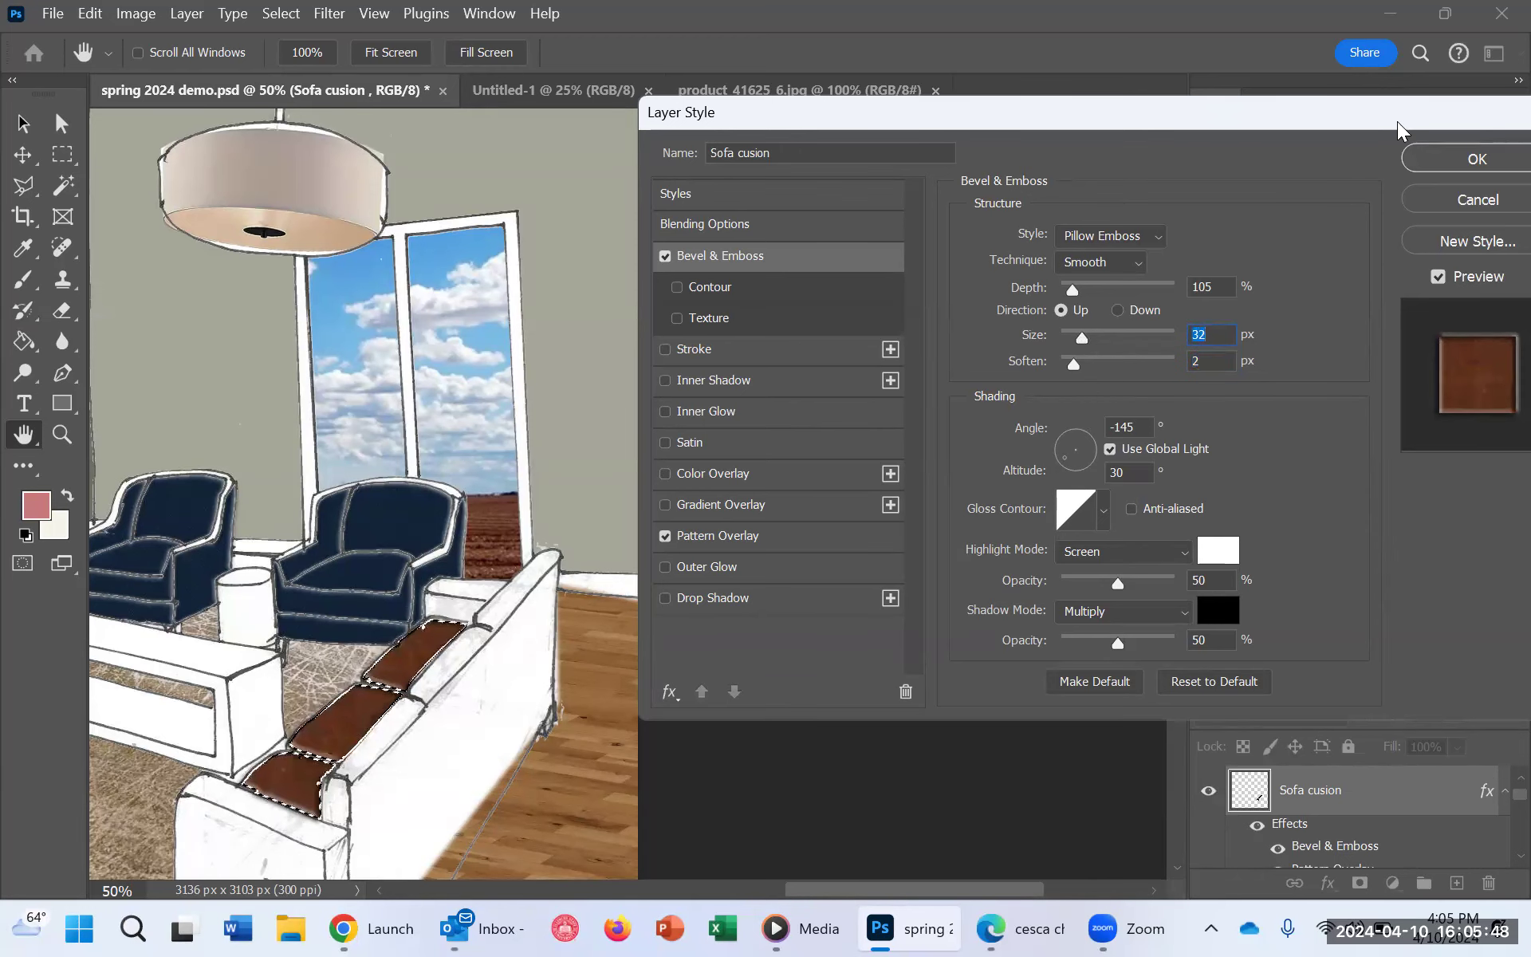
{"action": "left_click", "coordinate": [1477, 159]}
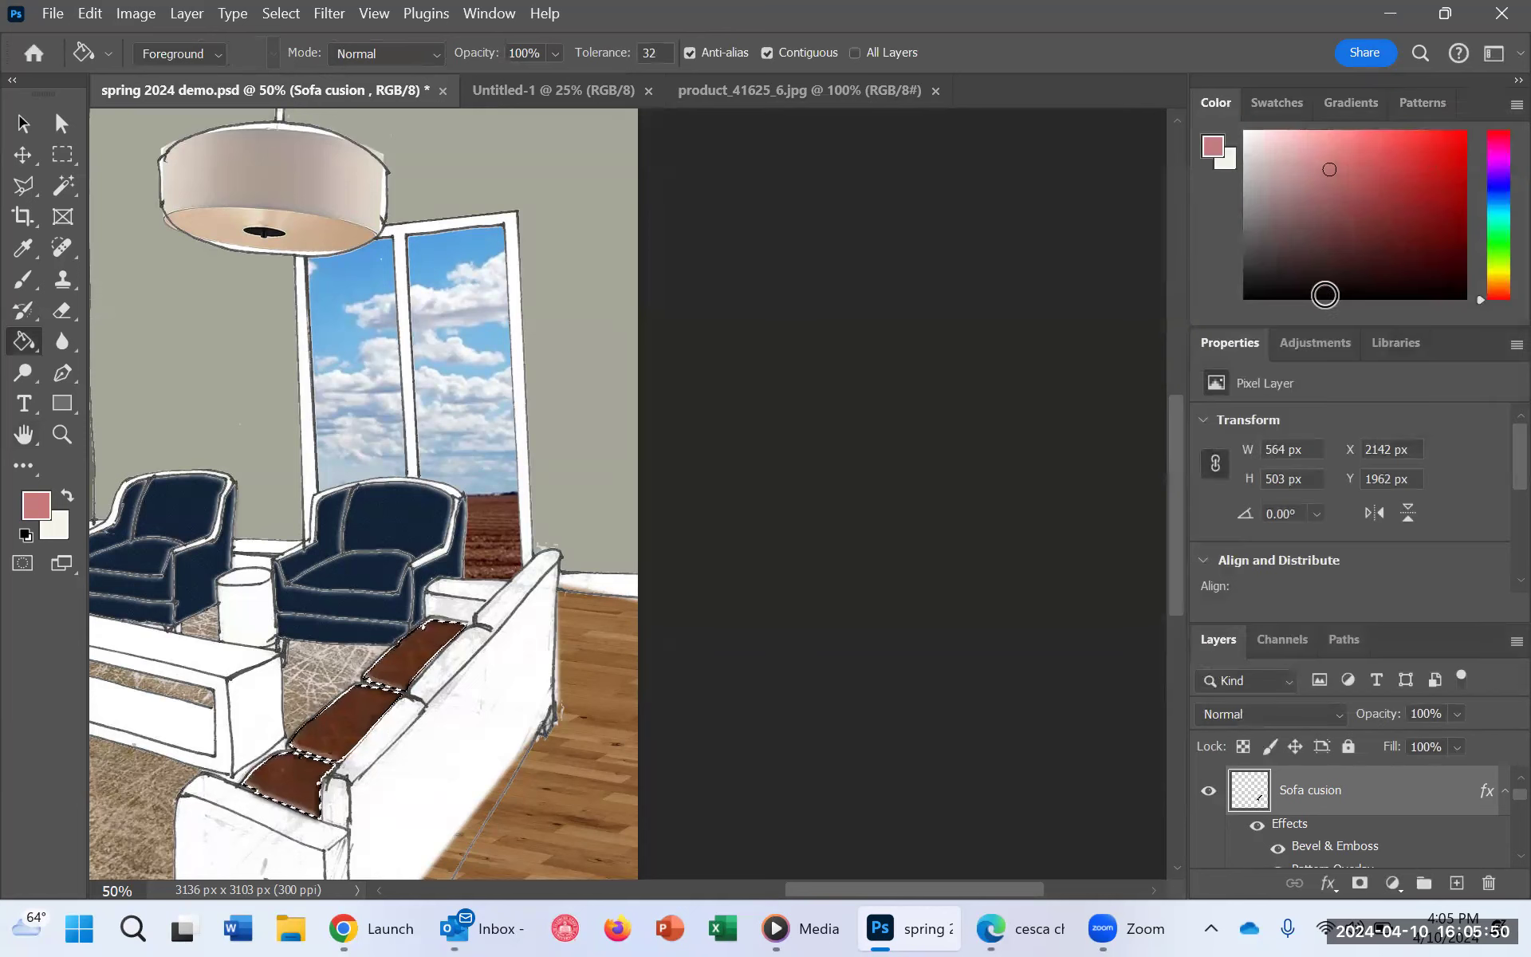
Step: Deselect the sofa's seat cushions
{"action": "key", "text": "ctrl+d"}
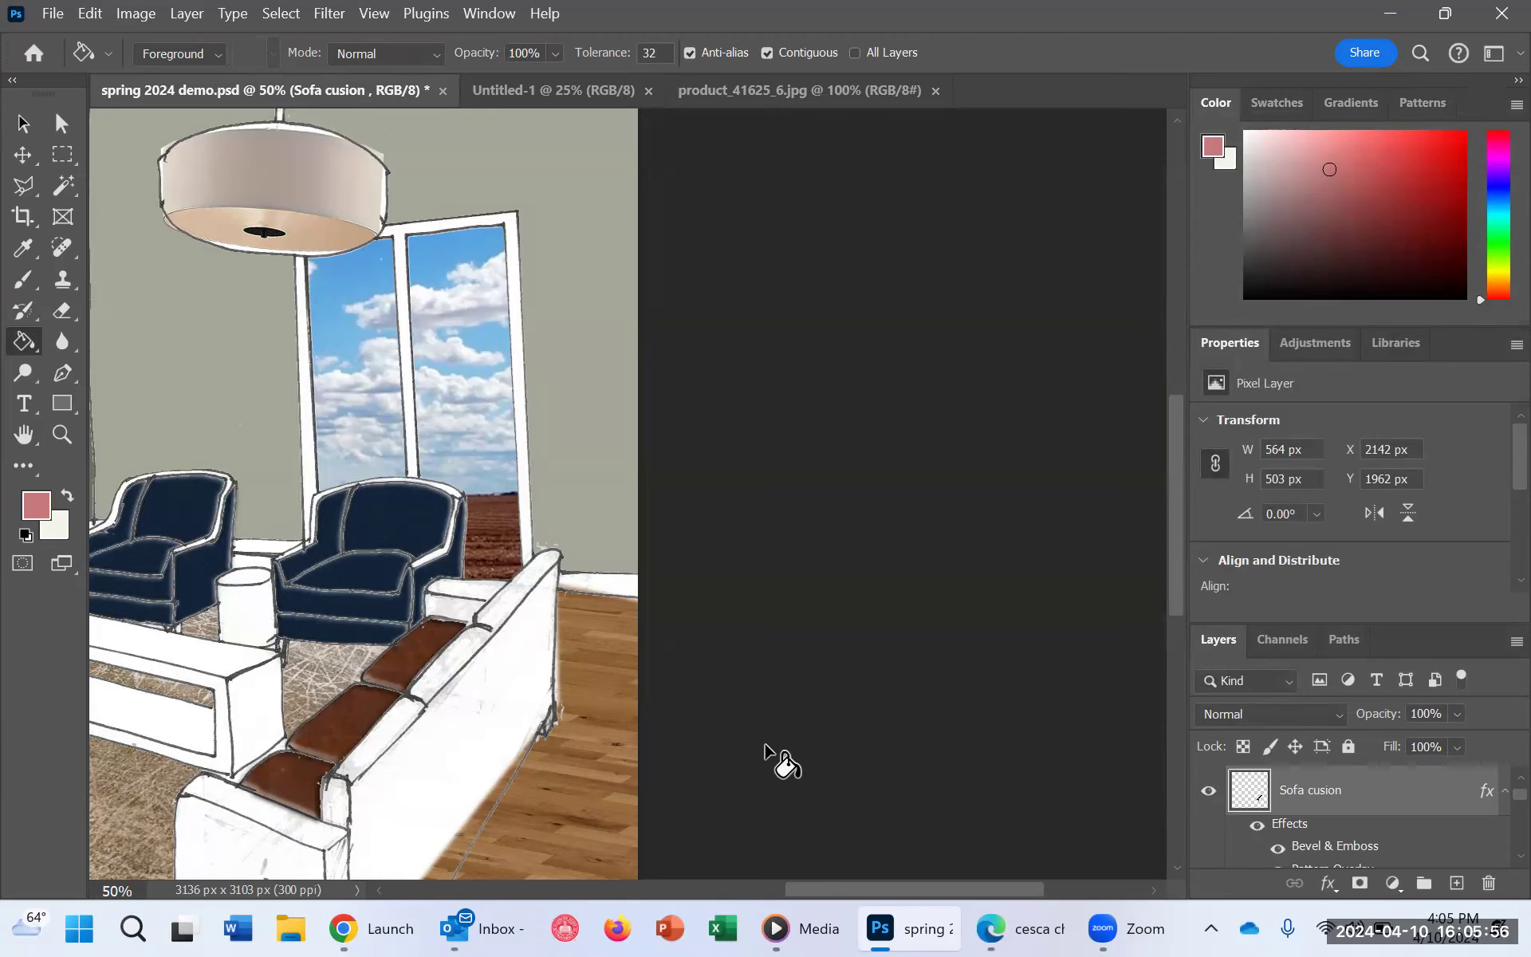
{"action": "scroll", "coordinate": [758, 830], "scroll_direction": "up", "scroll_amount": 1}
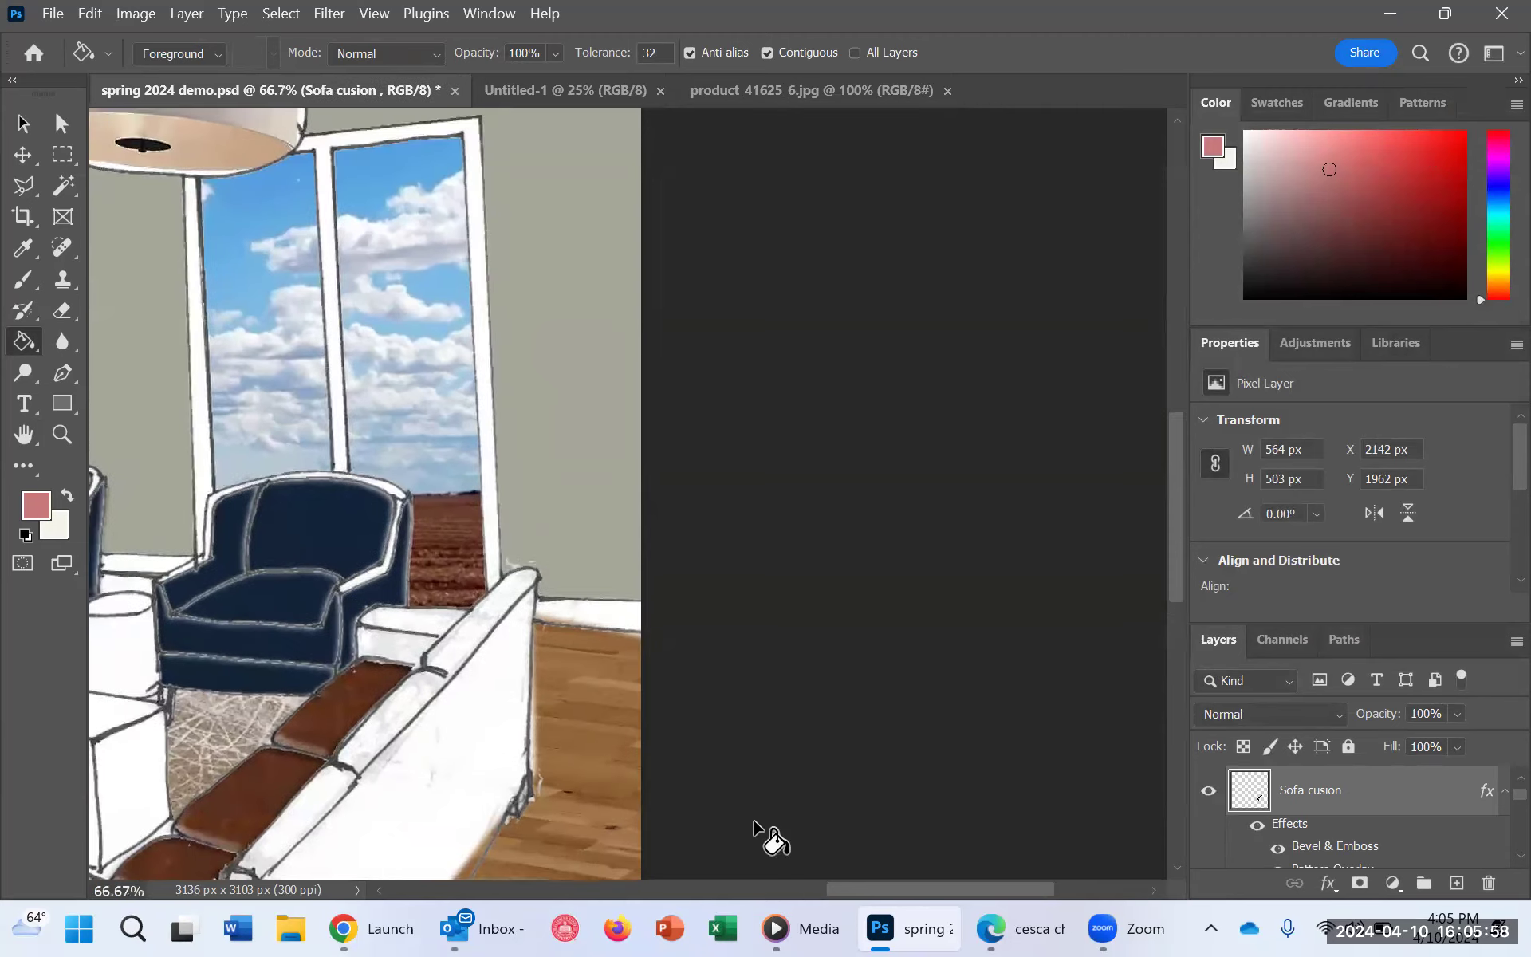
{"action": "scroll", "coordinate": [759, 830], "scroll_direction": "down", "scroll_amount": 4}
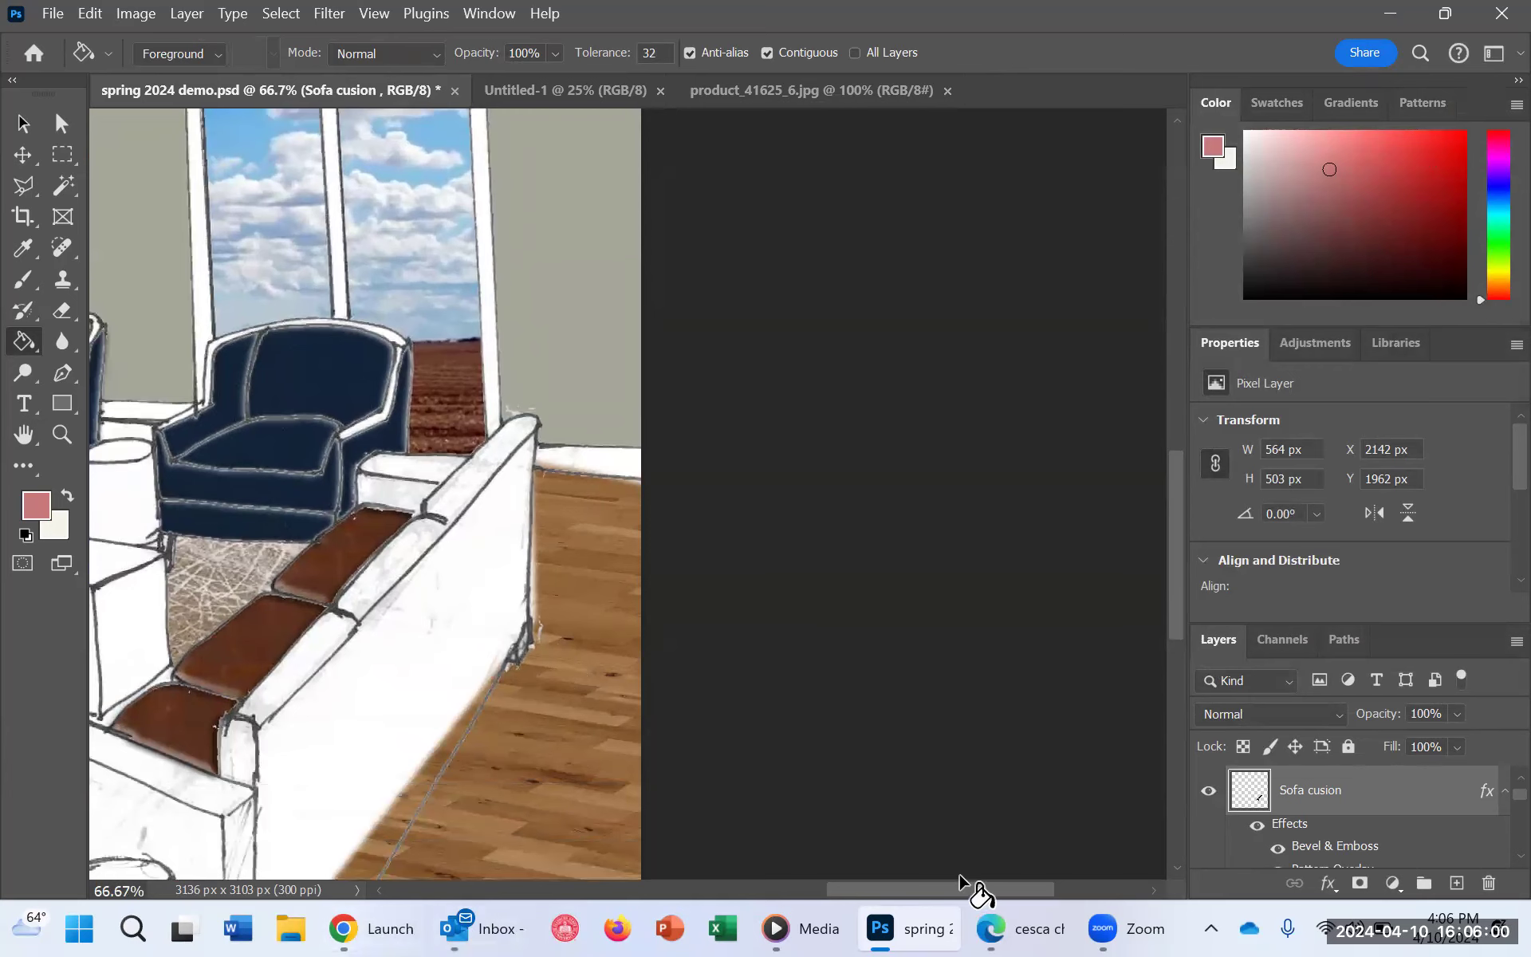
Step: Select the sofa's back cushions and far arm on the working copy layer with the Magic Wand
{"action": "left_click_drag", "start_coordinate": [956, 889], "coordinate": [826, 883]}
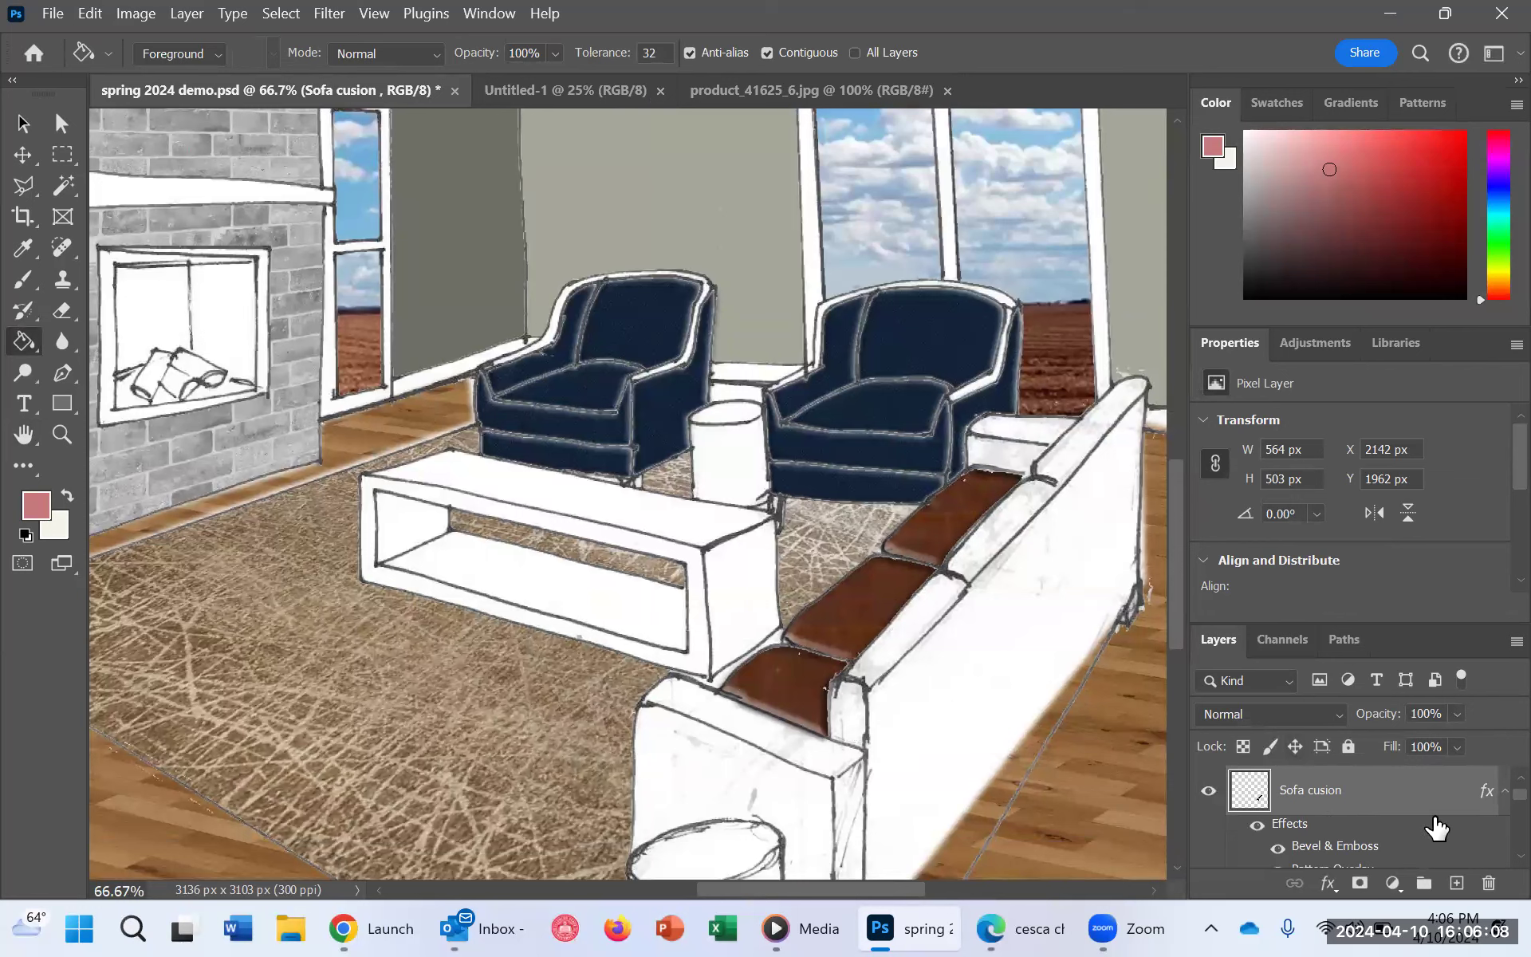
{"action": "scroll", "coordinate": [1462, 806], "scroll_direction": "down", "scroll_amount": 1}
{"action": "scroll", "coordinate": [1464, 806], "scroll_direction": "up", "scroll_amount": 1}
{"action": "scroll", "coordinate": [1467, 805], "scroll_direction": "down", "scroll_amount": 2}
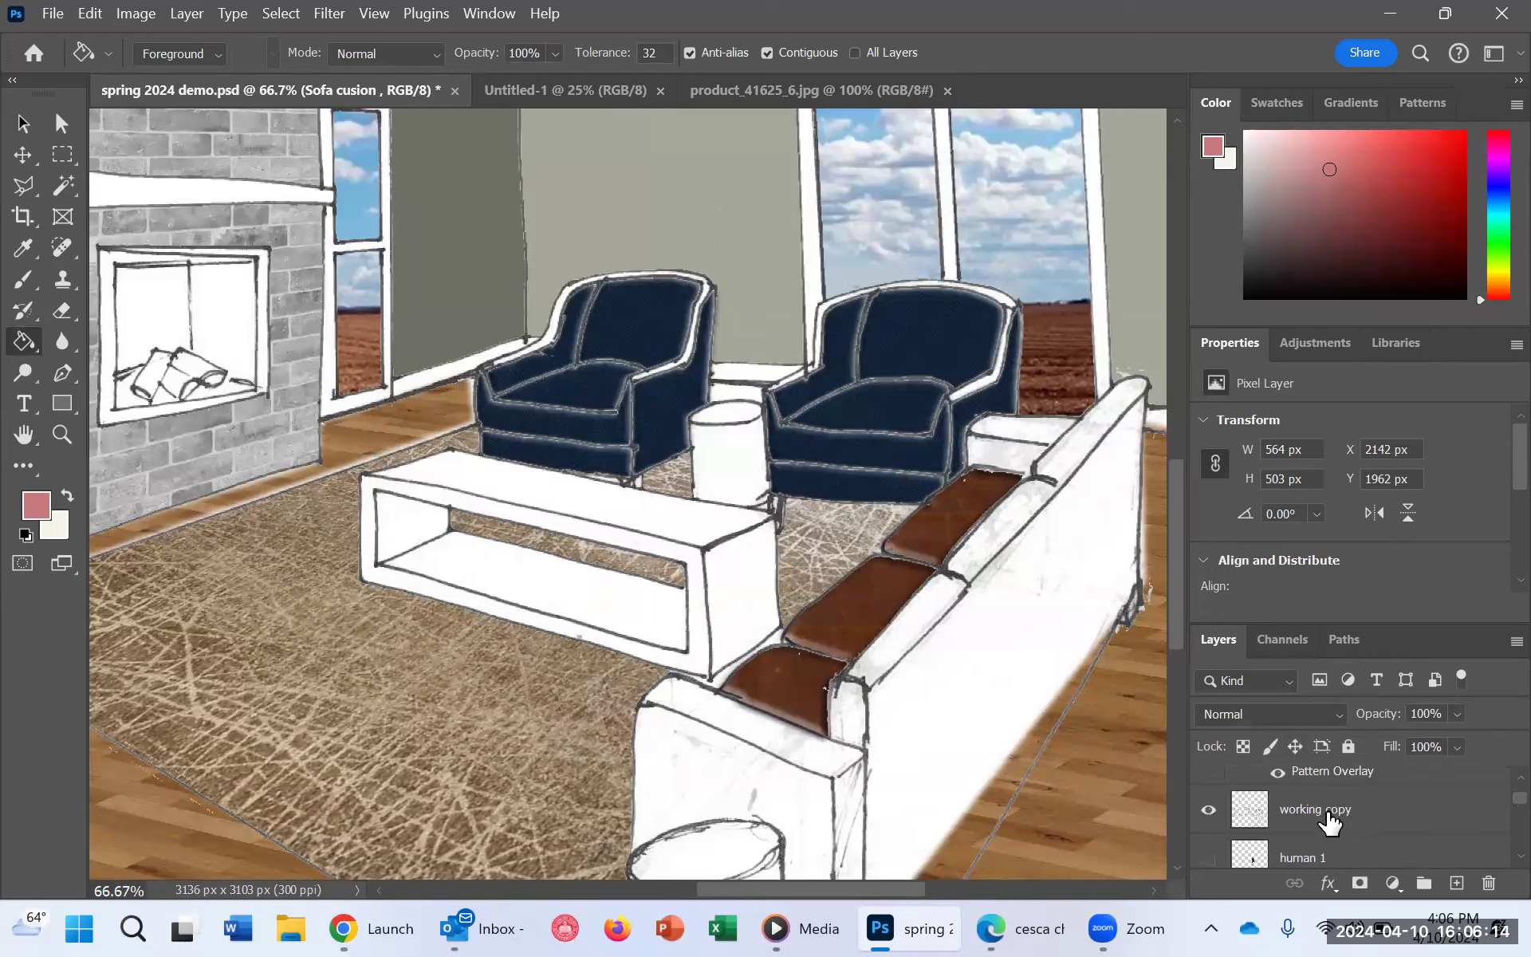
{"action": "left_click", "coordinate": [1329, 822]}
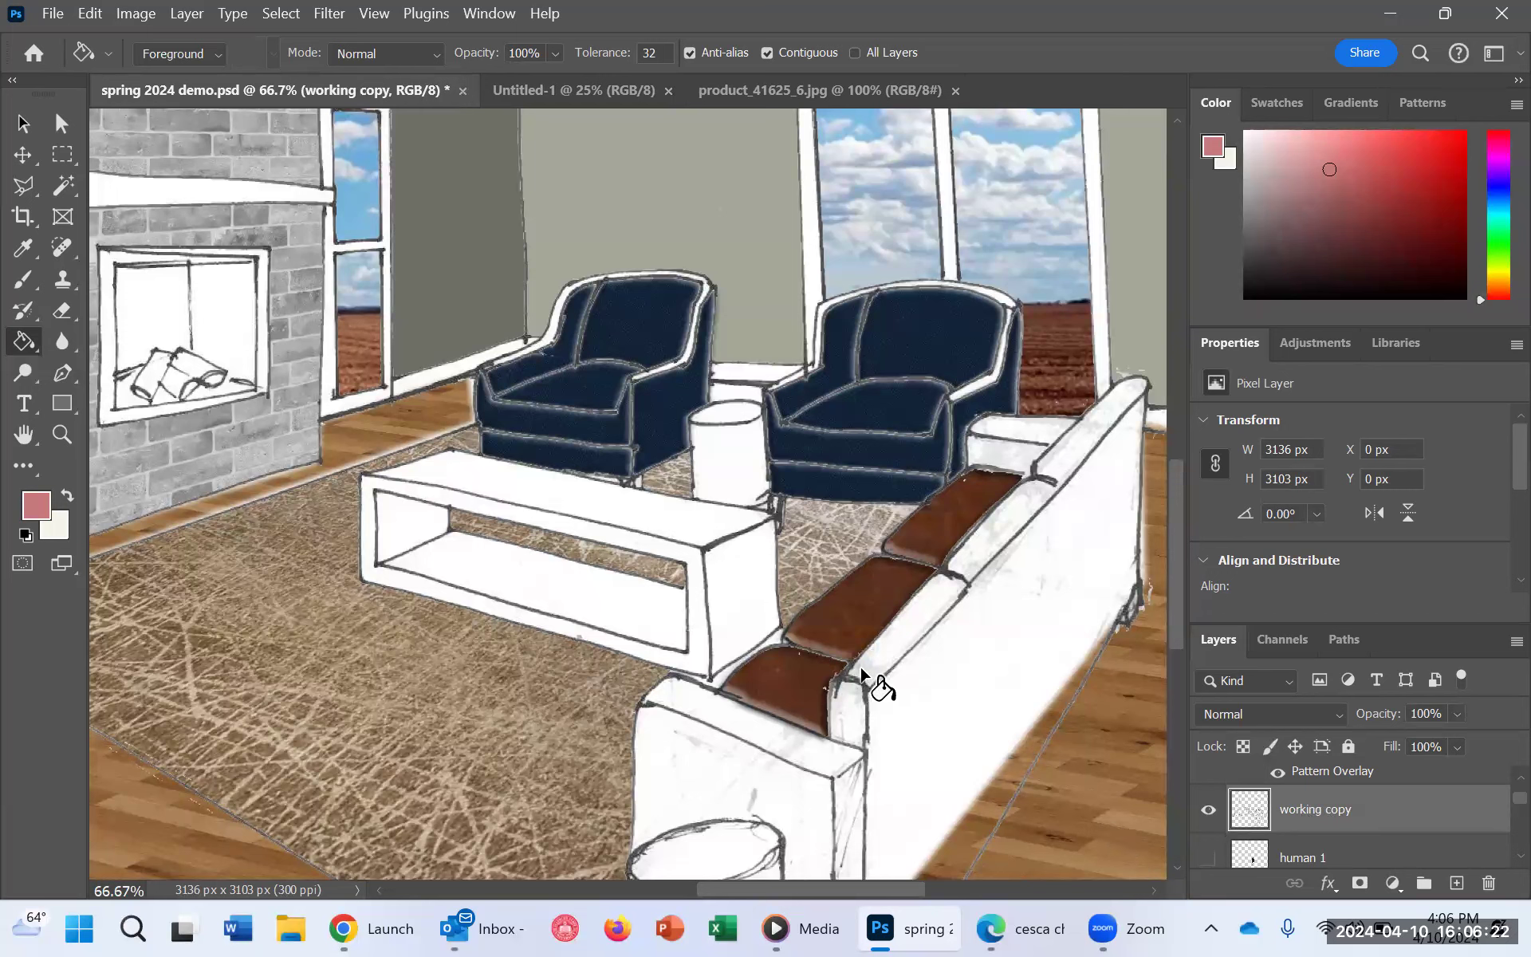
{"action": "left_click", "coordinate": [73, 190]}
{"action": "left_click", "coordinate": [834, 740], "text": "shift"}
{"action": "key", "text": "ctrl+d"}
{"action": "left_click", "coordinate": [915, 615], "text": "shift"}
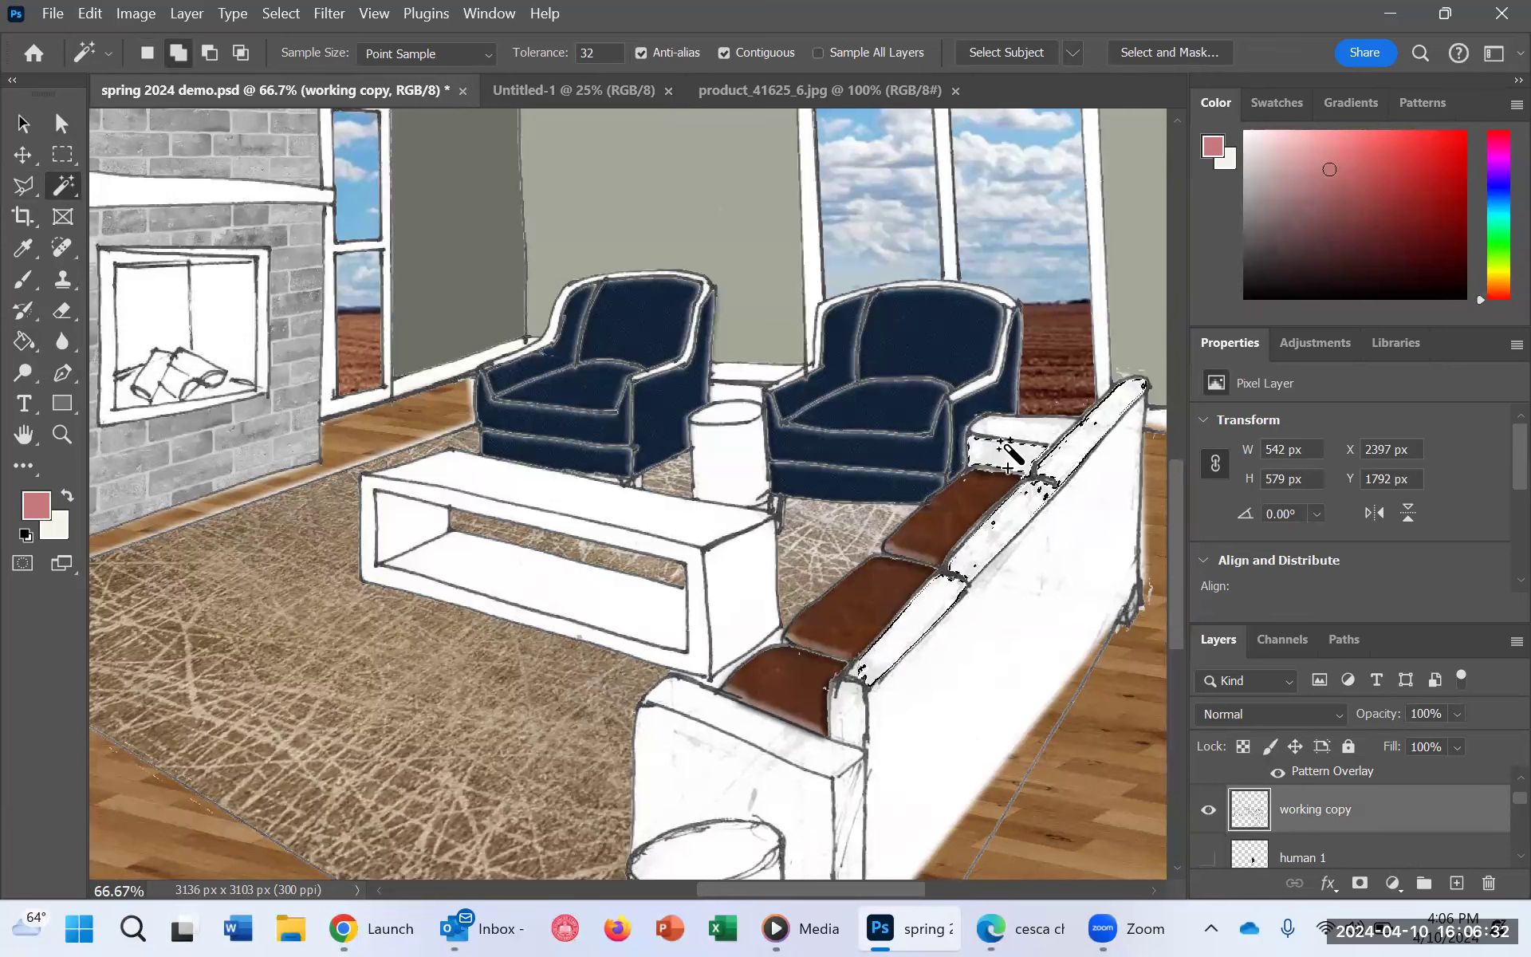
{"action": "left_click", "coordinate": [738, 723], "text": "shift"}
{"action": "left_click", "coordinate": [740, 722], "text": "alt"}
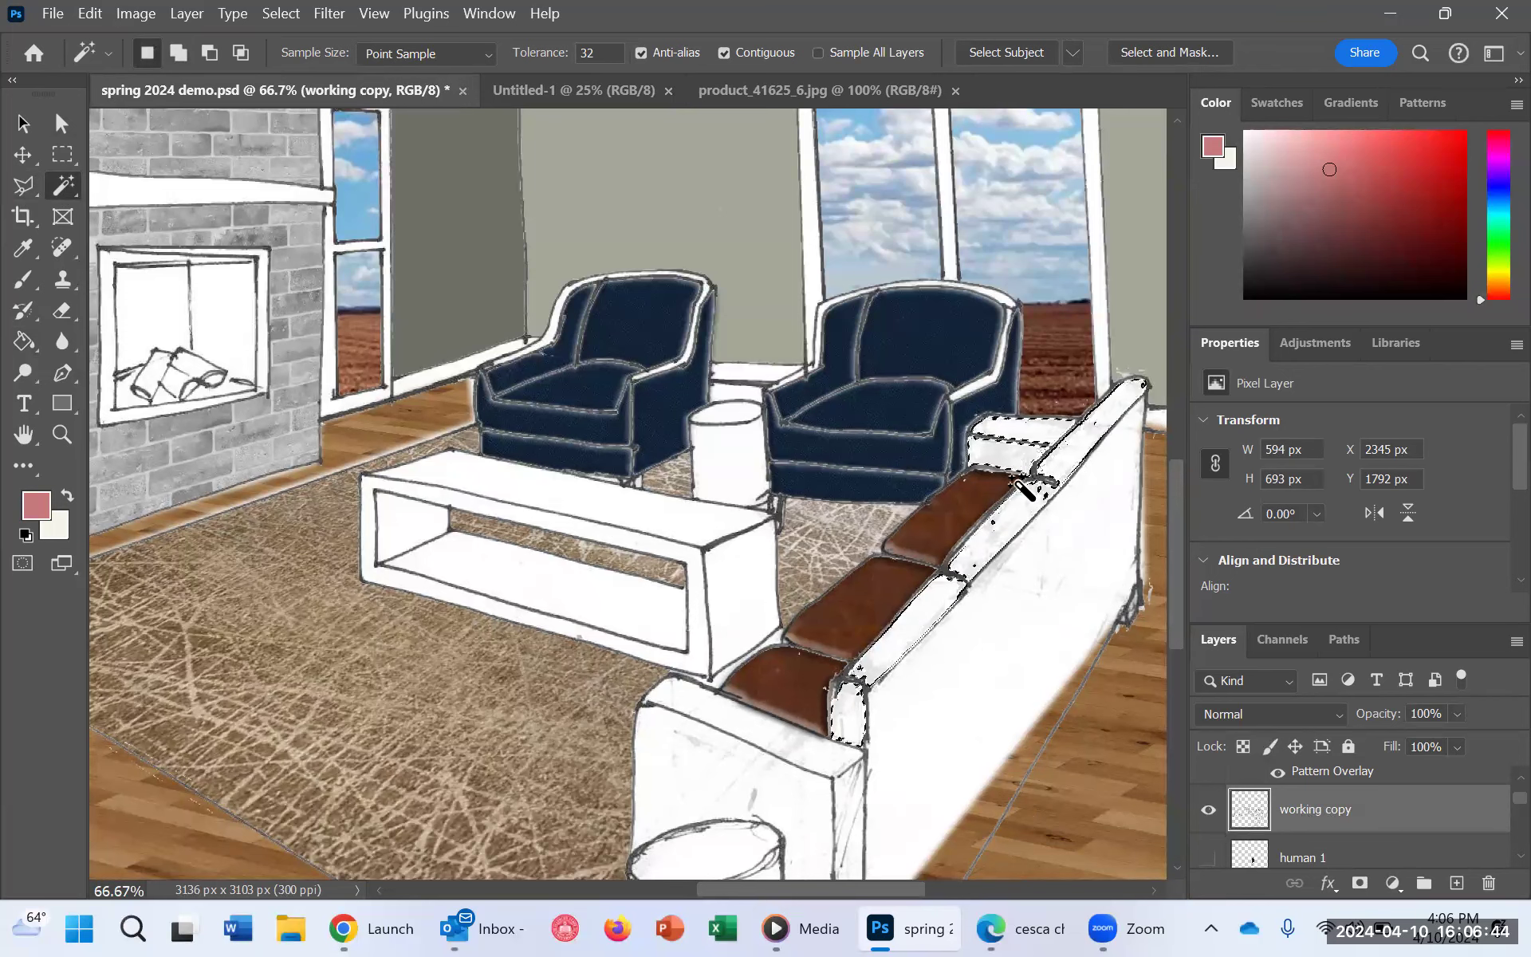
Step: Fill the selected back cushions and far arm on the Sofa cusion layer with the foreground color and clear the selection
{"action": "scroll", "coordinate": [1409, 852], "scroll_direction": "up", "scroll_amount": 3}
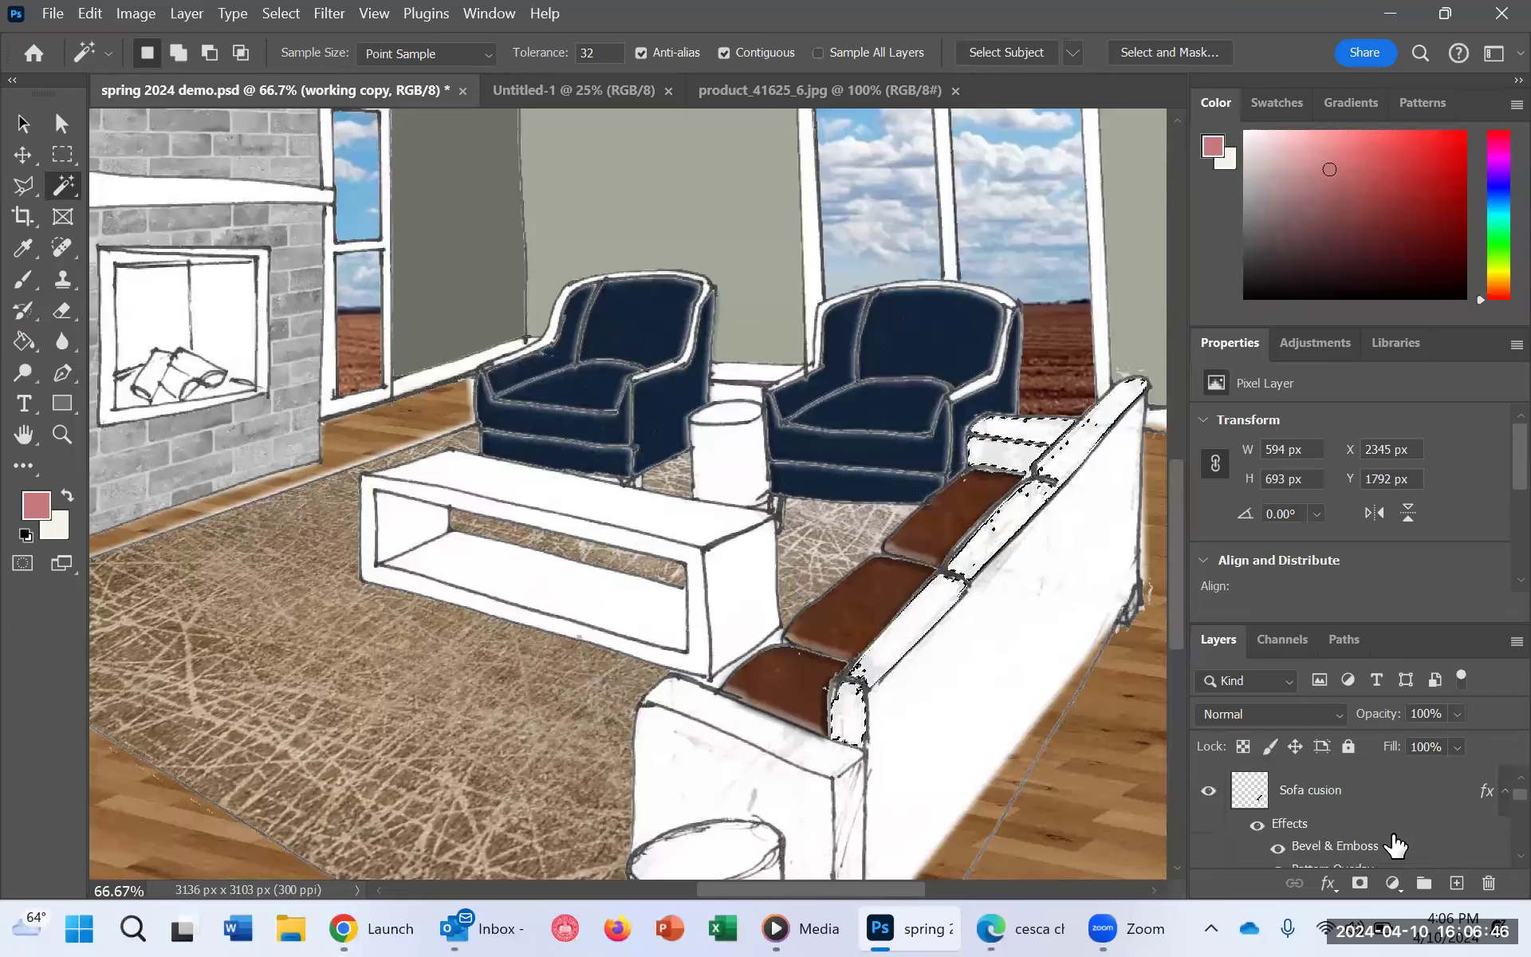
{"action": "left_click", "coordinate": [1324, 796]}
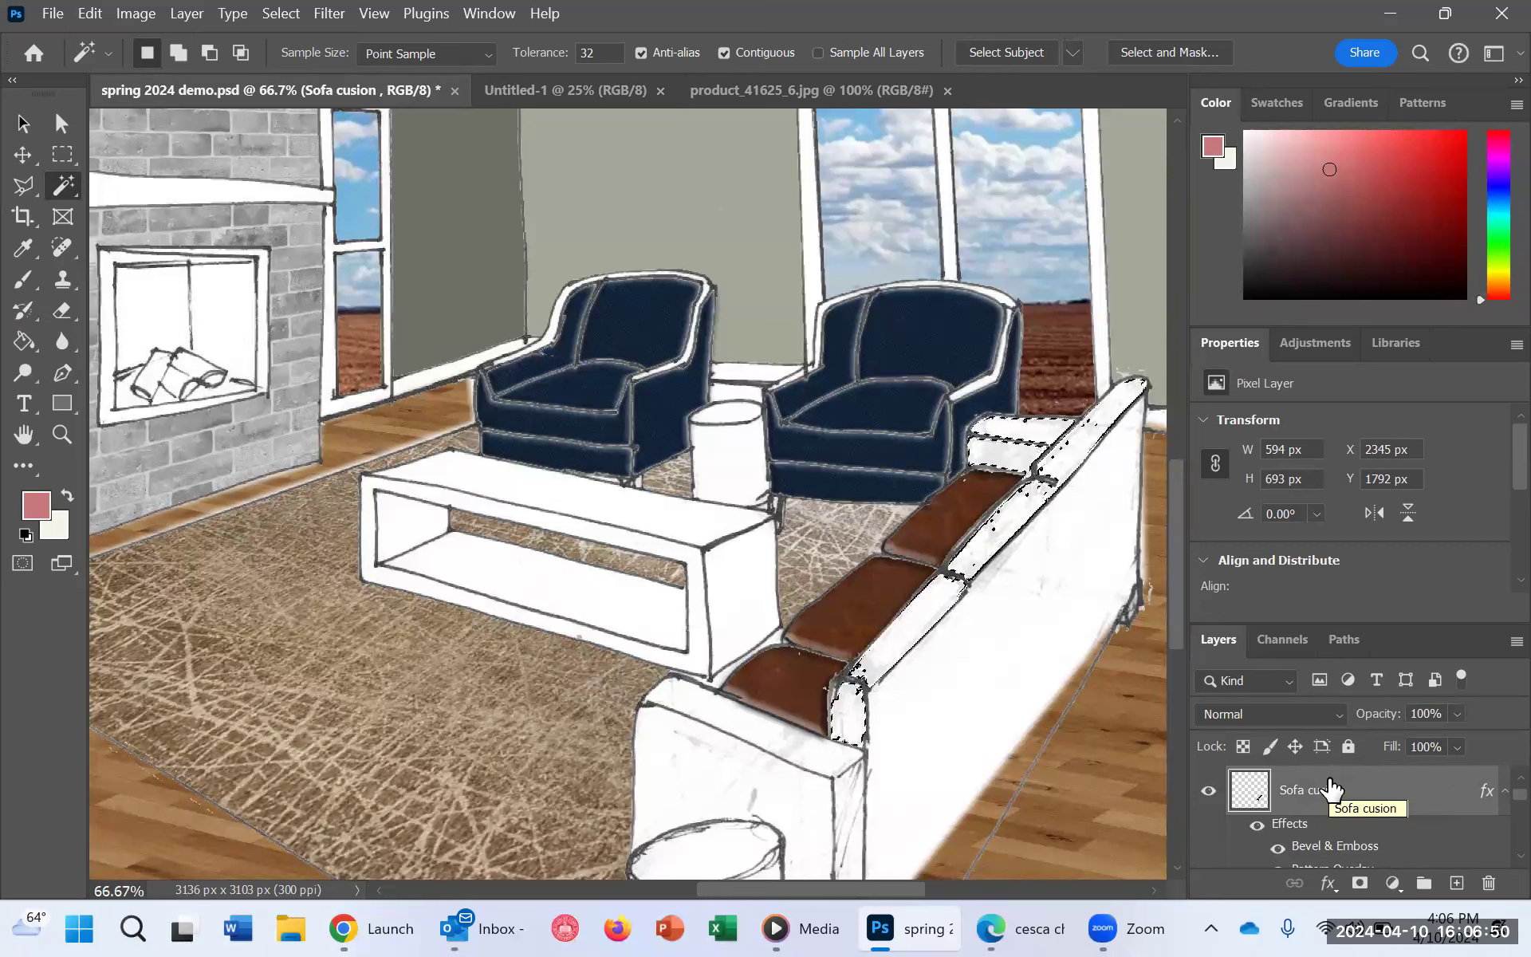
{"action": "key", "text": "ctrl"}
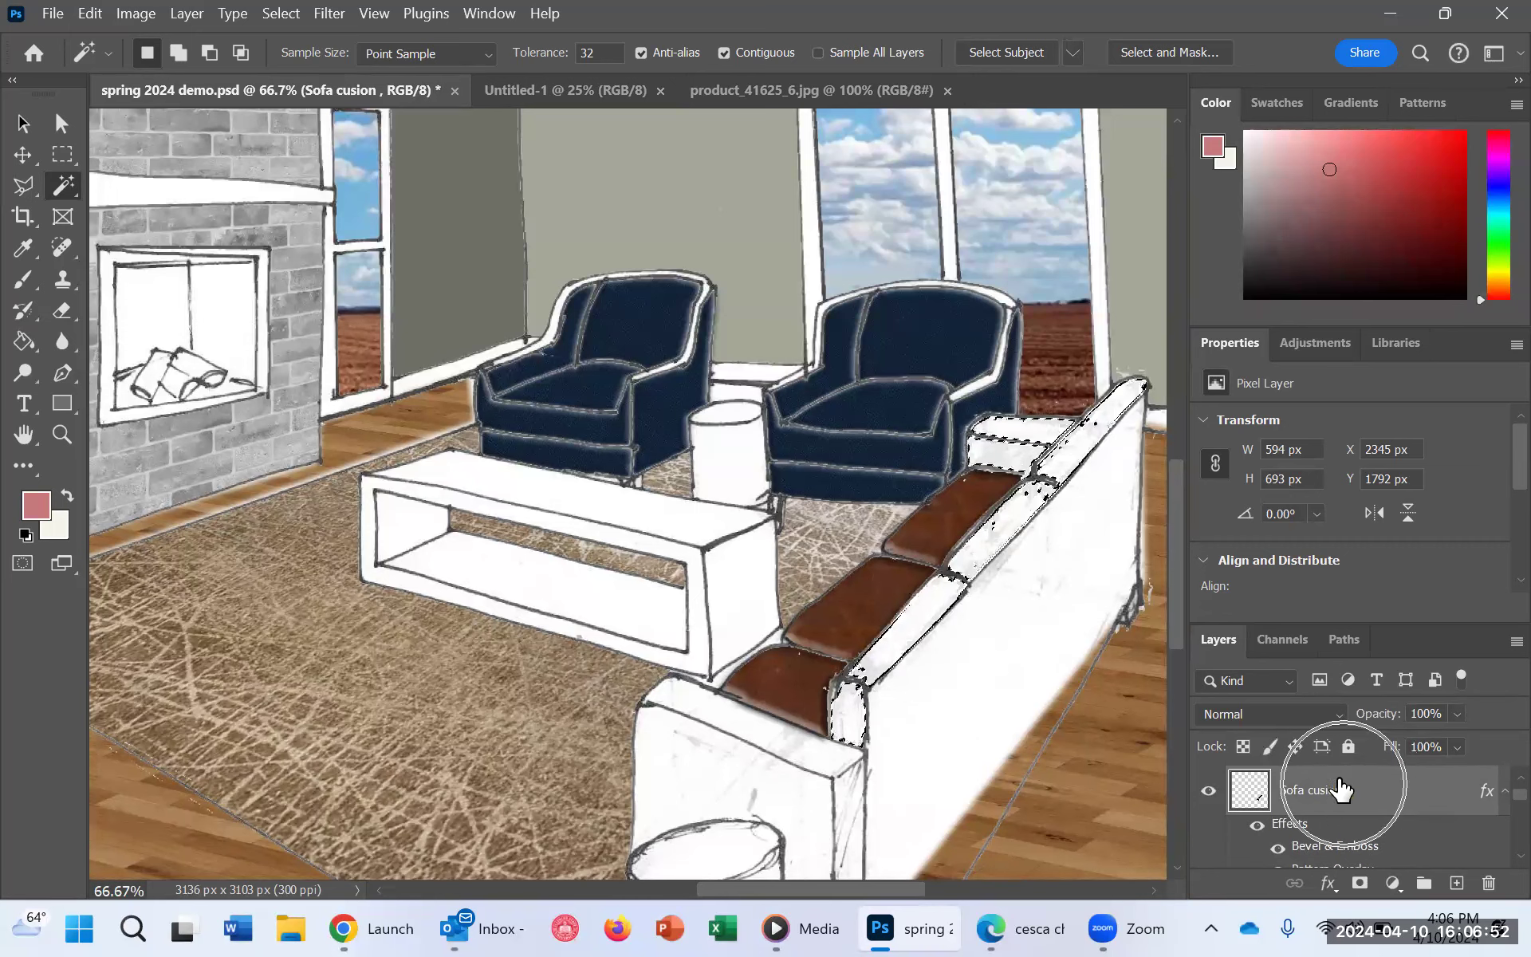
{"action": "left_click", "coordinate": [26, 345]}
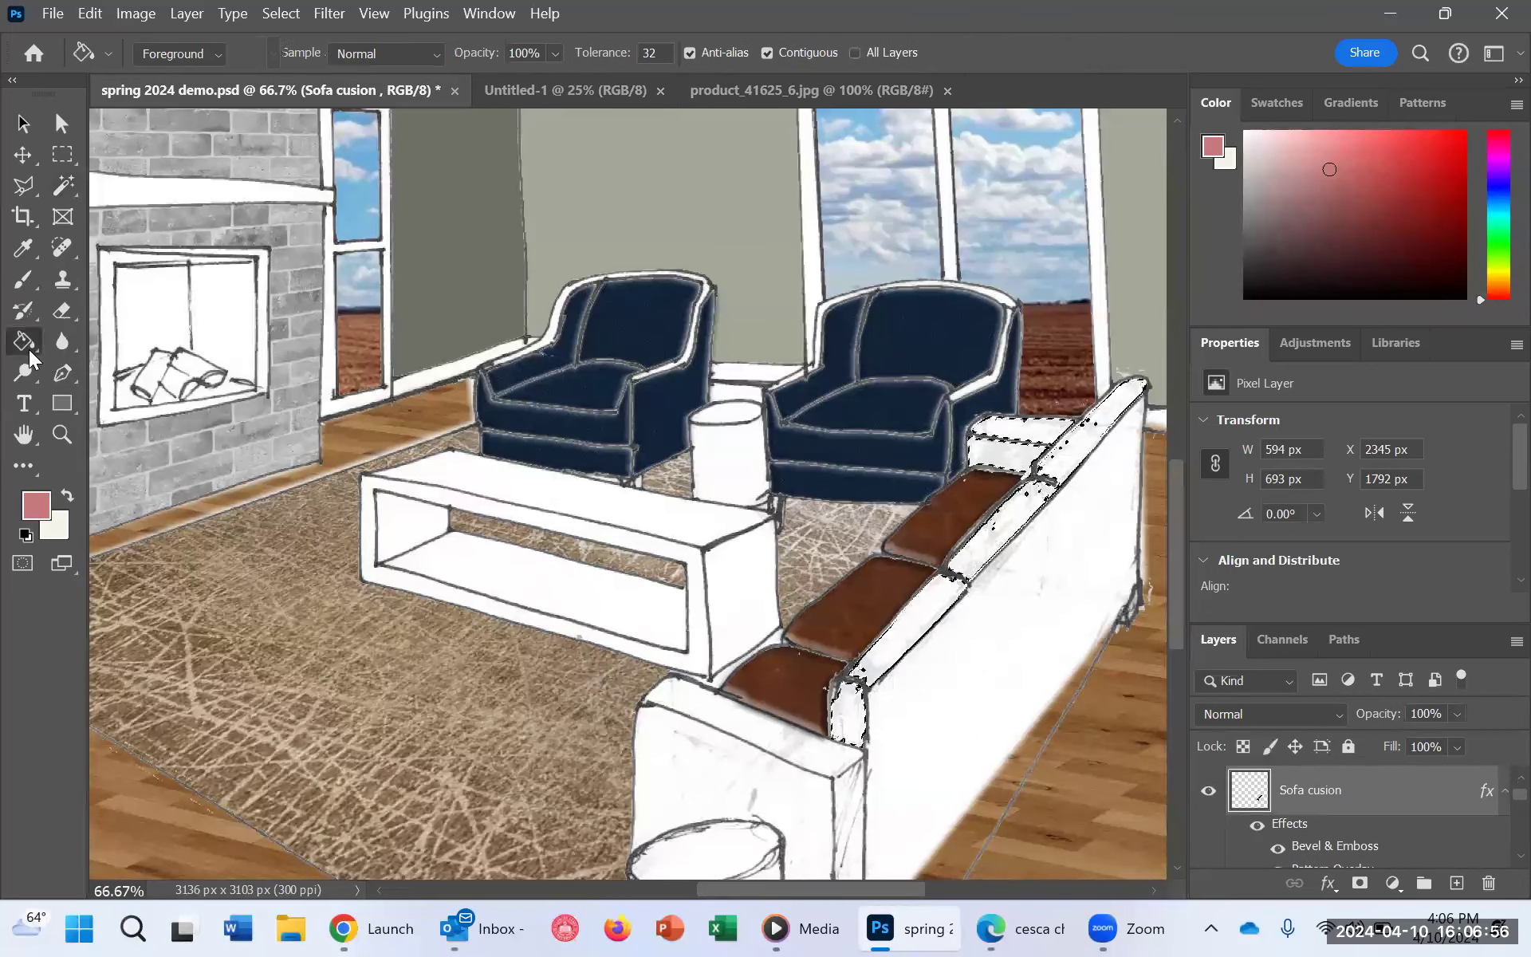
{"action": "left_click", "coordinate": [968, 550]}
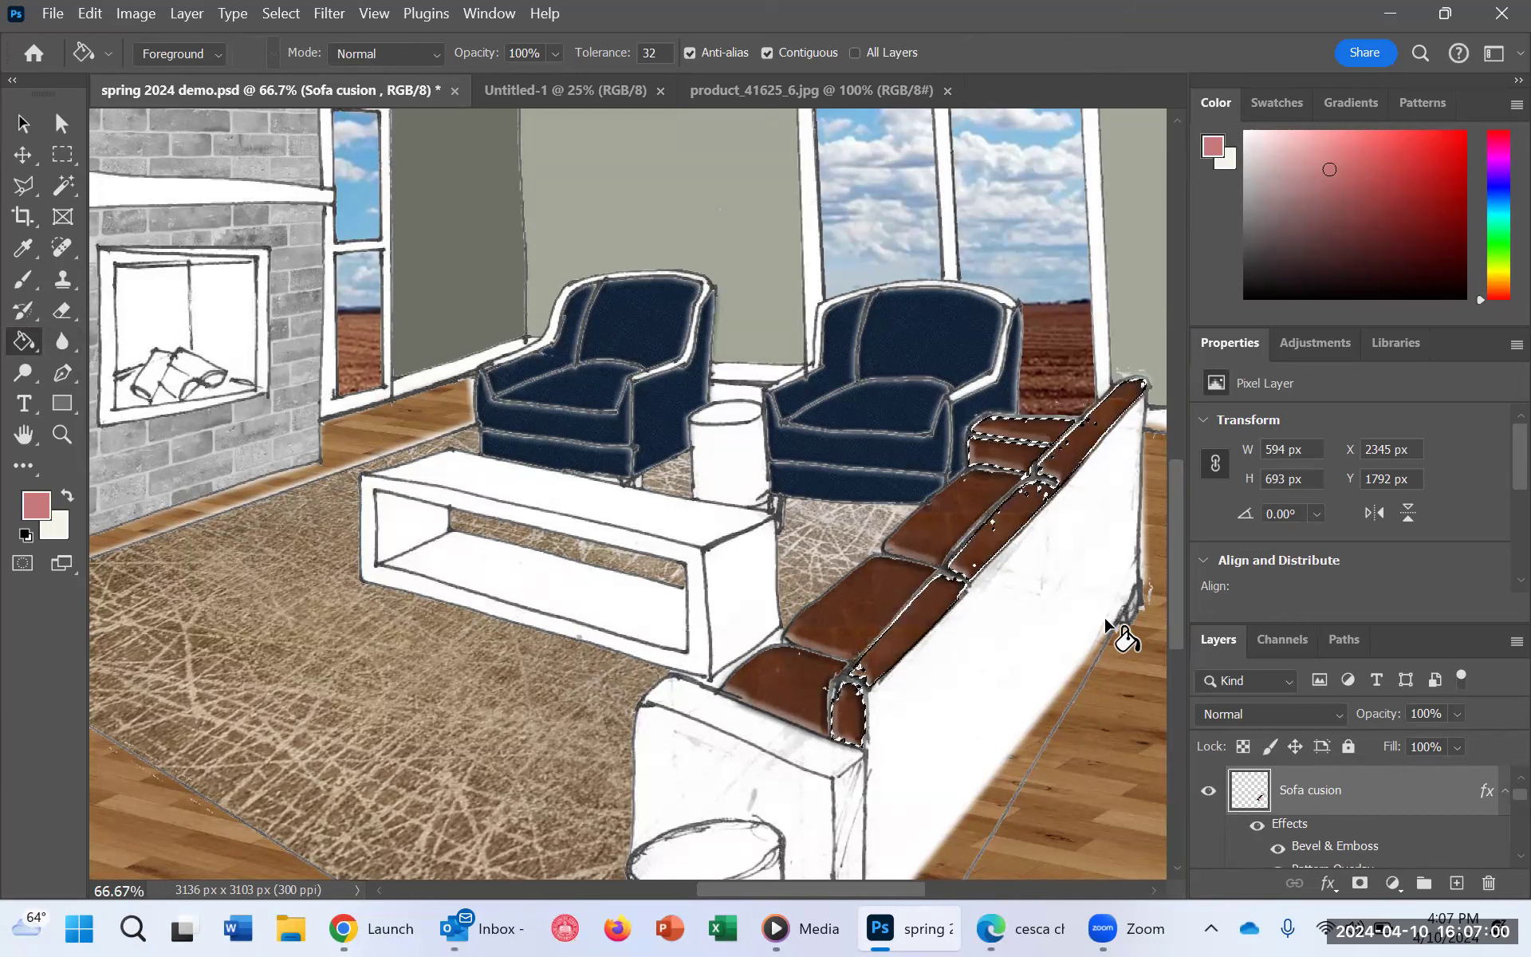
{"action": "key", "text": "ctrl+z"}
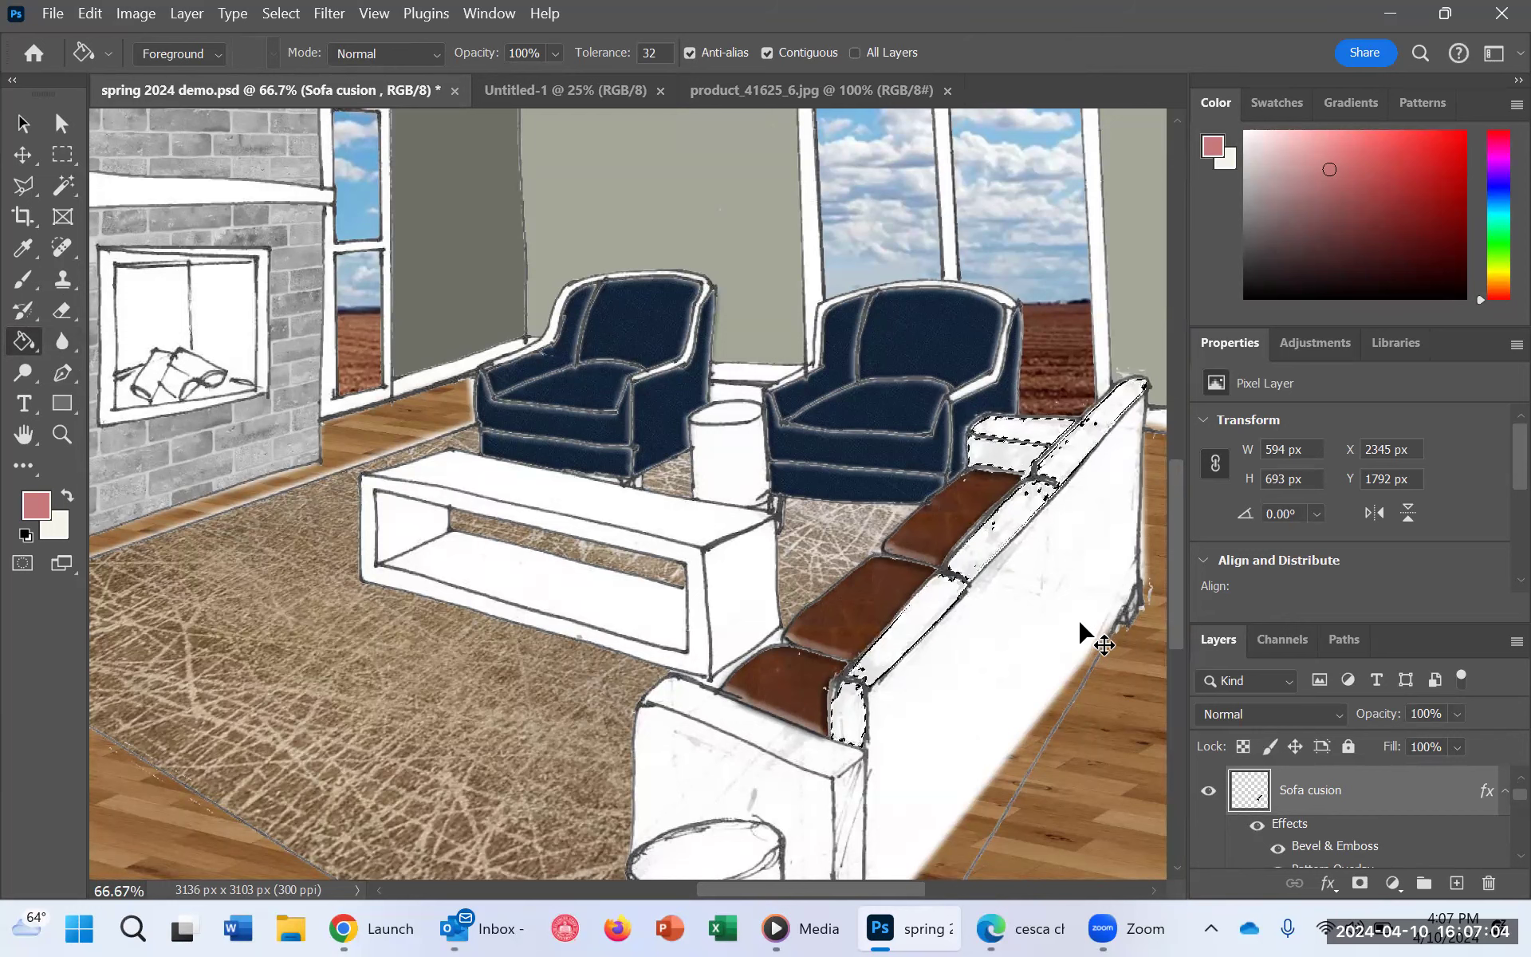
{"action": "key", "text": "ctrl+y"}
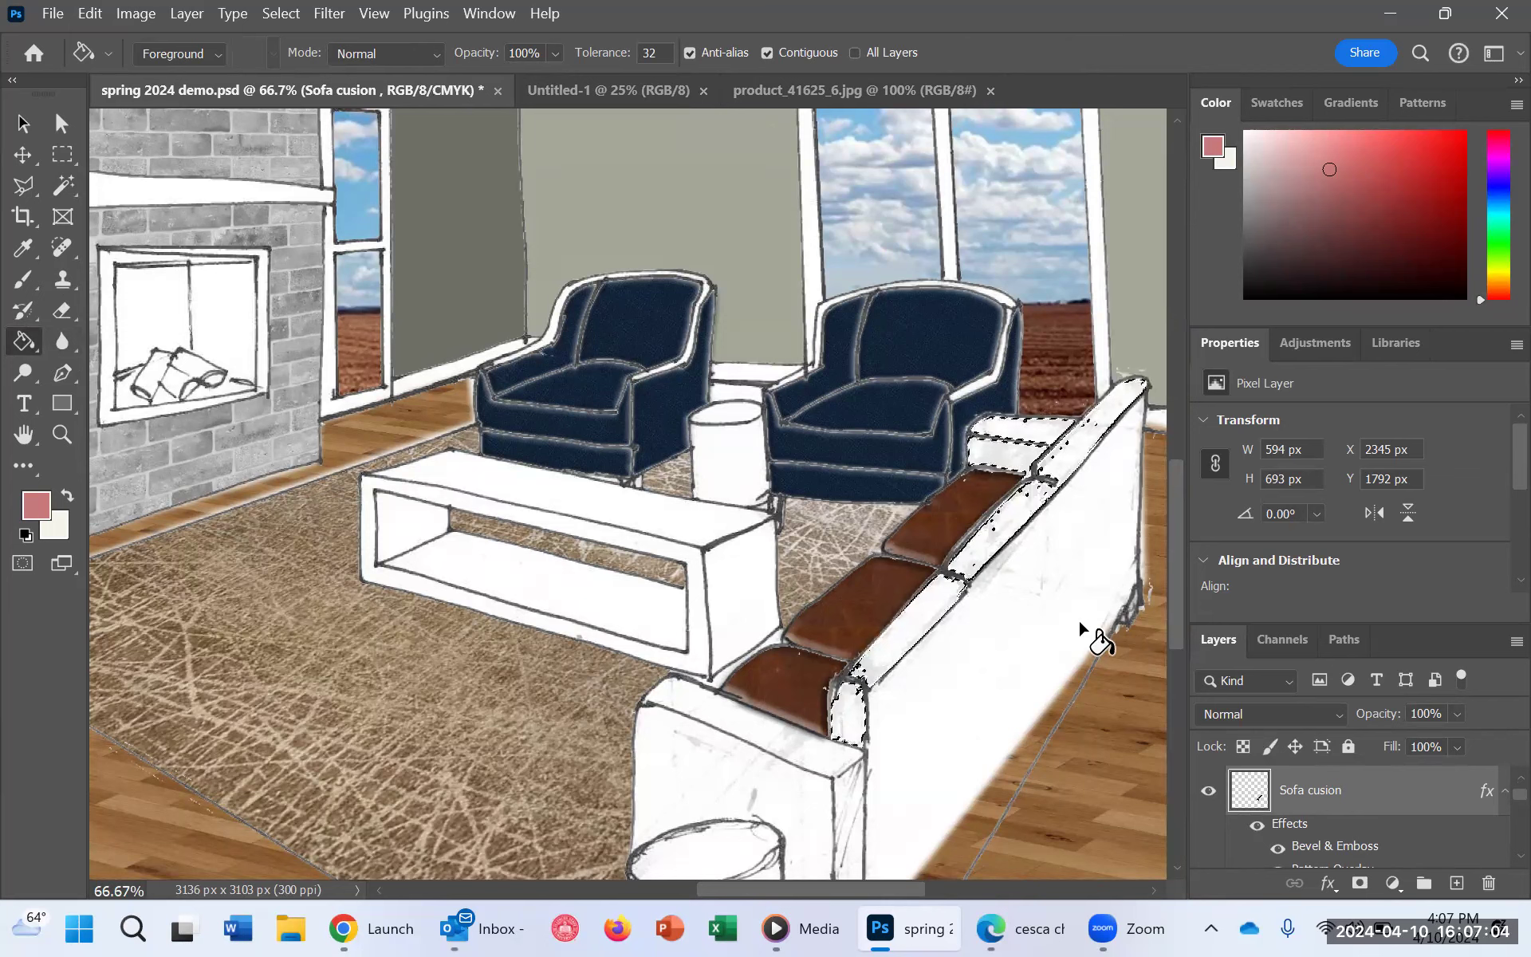
{"action": "left_click", "coordinate": [992, 536]}
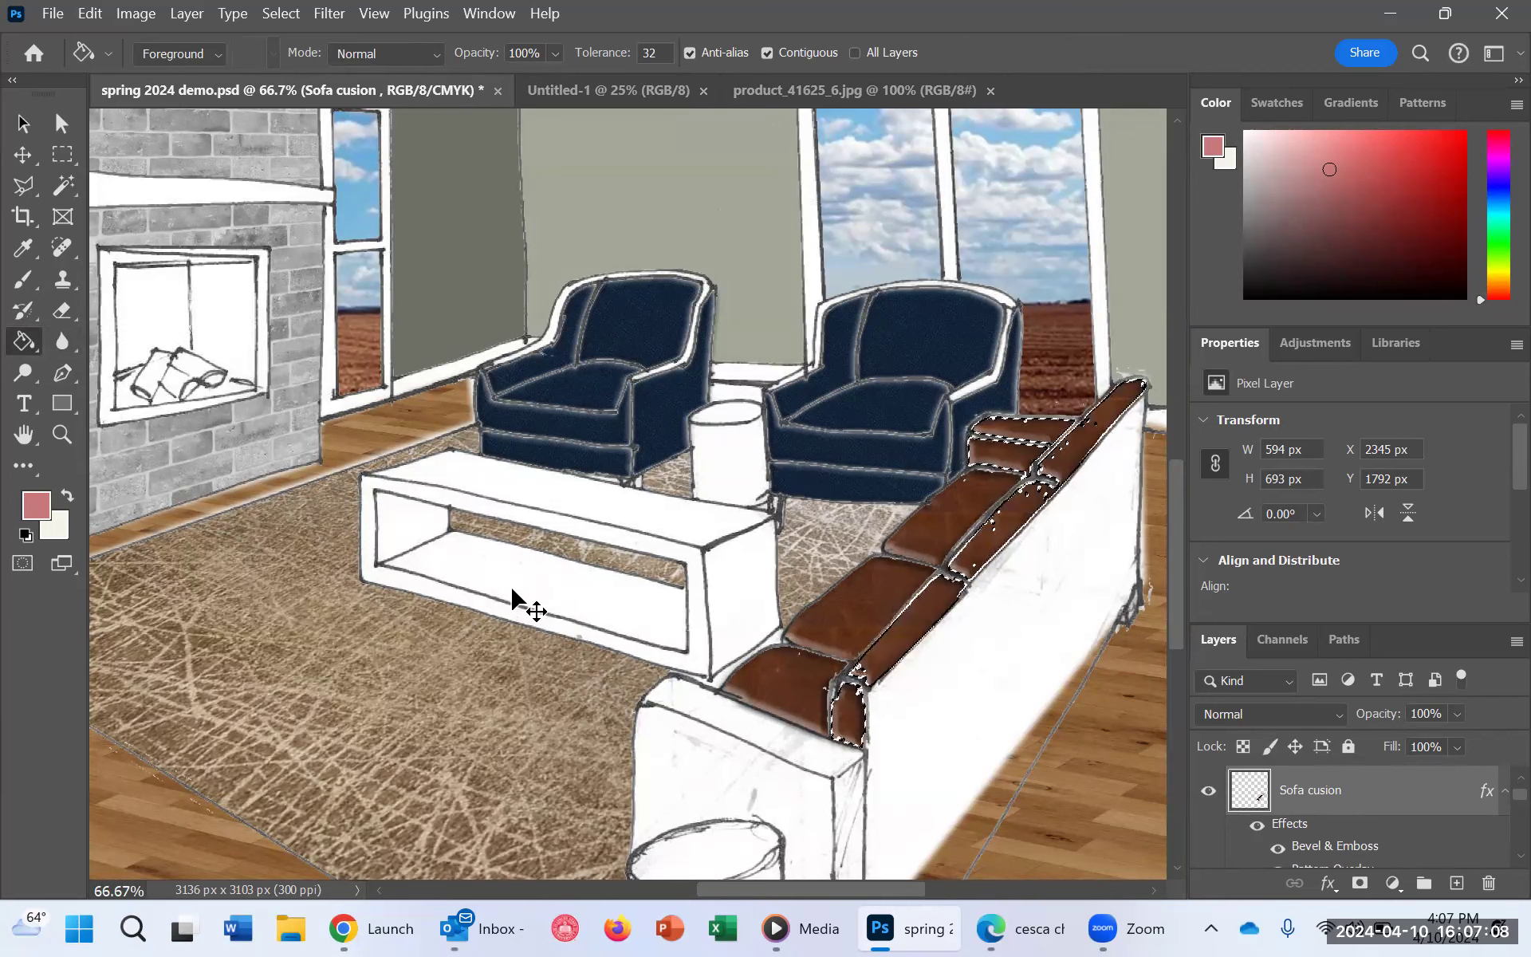
{"action": "key", "text": "ctrl+d"}
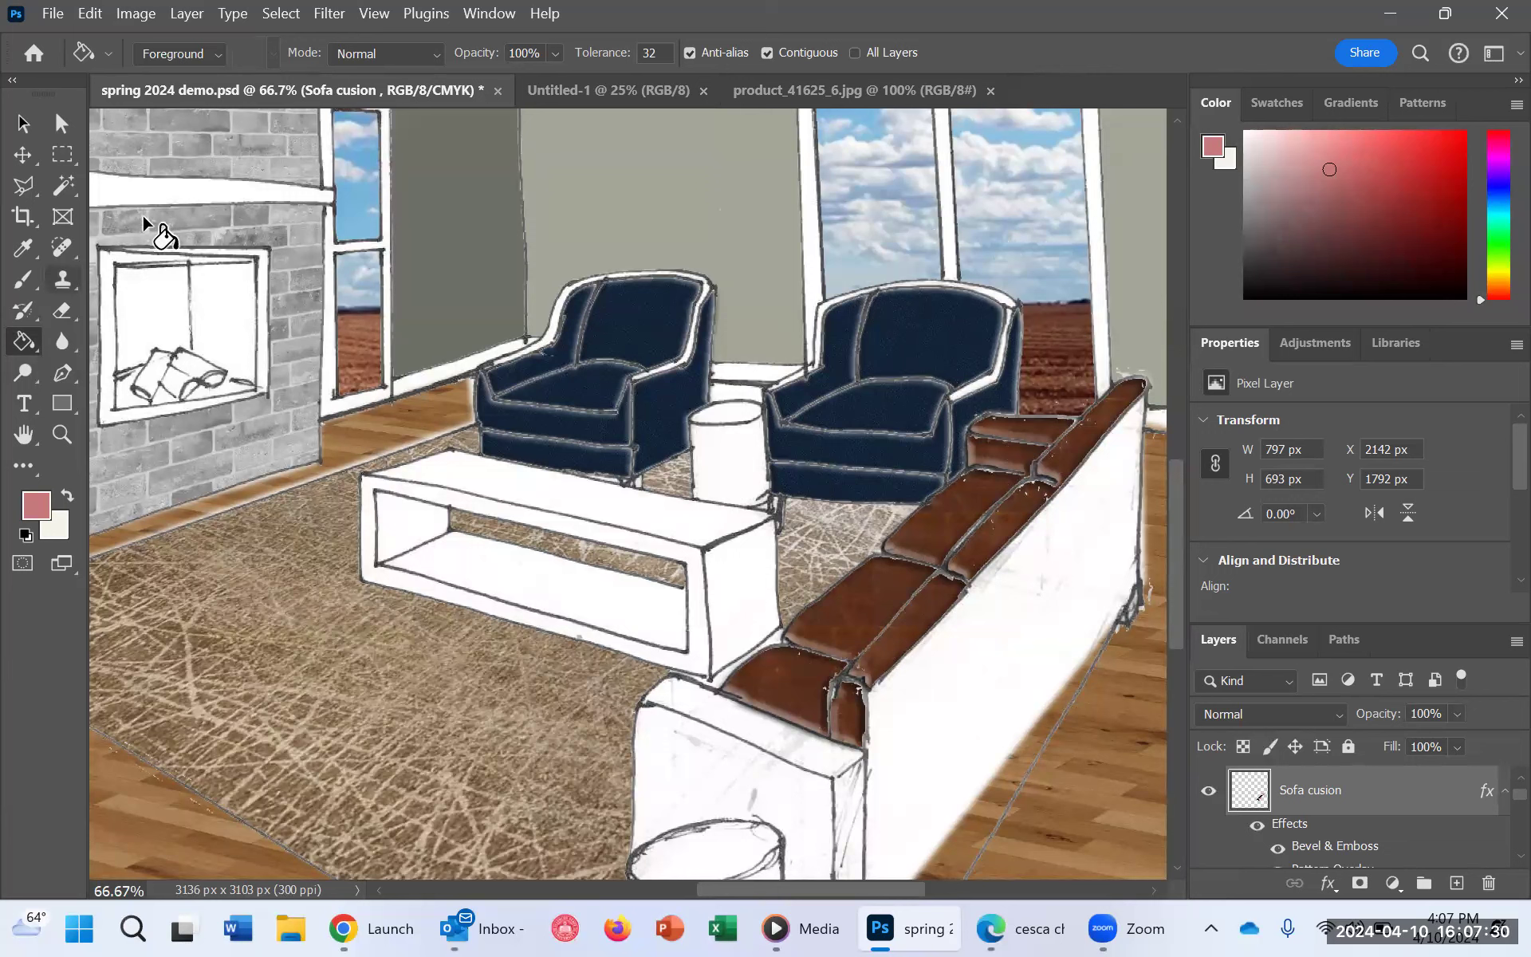
Step: Isolate the Sofa cusion layer in the layer list and leave nothing selected on the canvas
{"action": "left_click", "coordinate": [22, 124]}
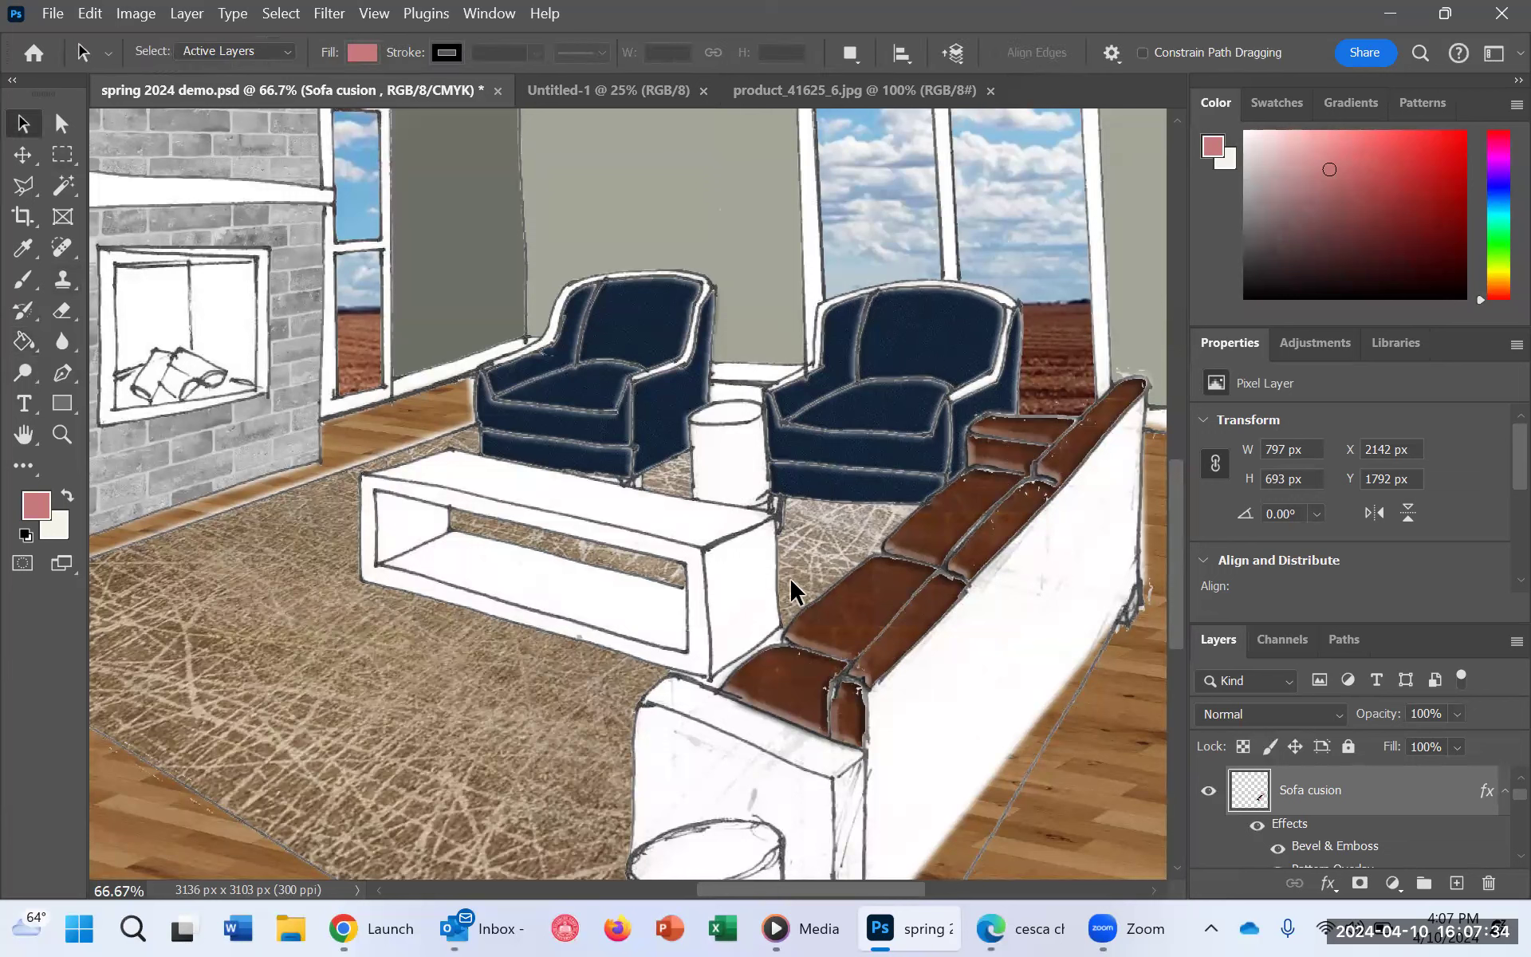
{"action": "right_click", "coordinate": [934, 348]}
{"action": "key", "text": "Escape"}
{"action": "key", "text": "shift+a"}
{"action": "right_click", "coordinate": [924, 307]}
{"action": "key", "text": "Escape"}
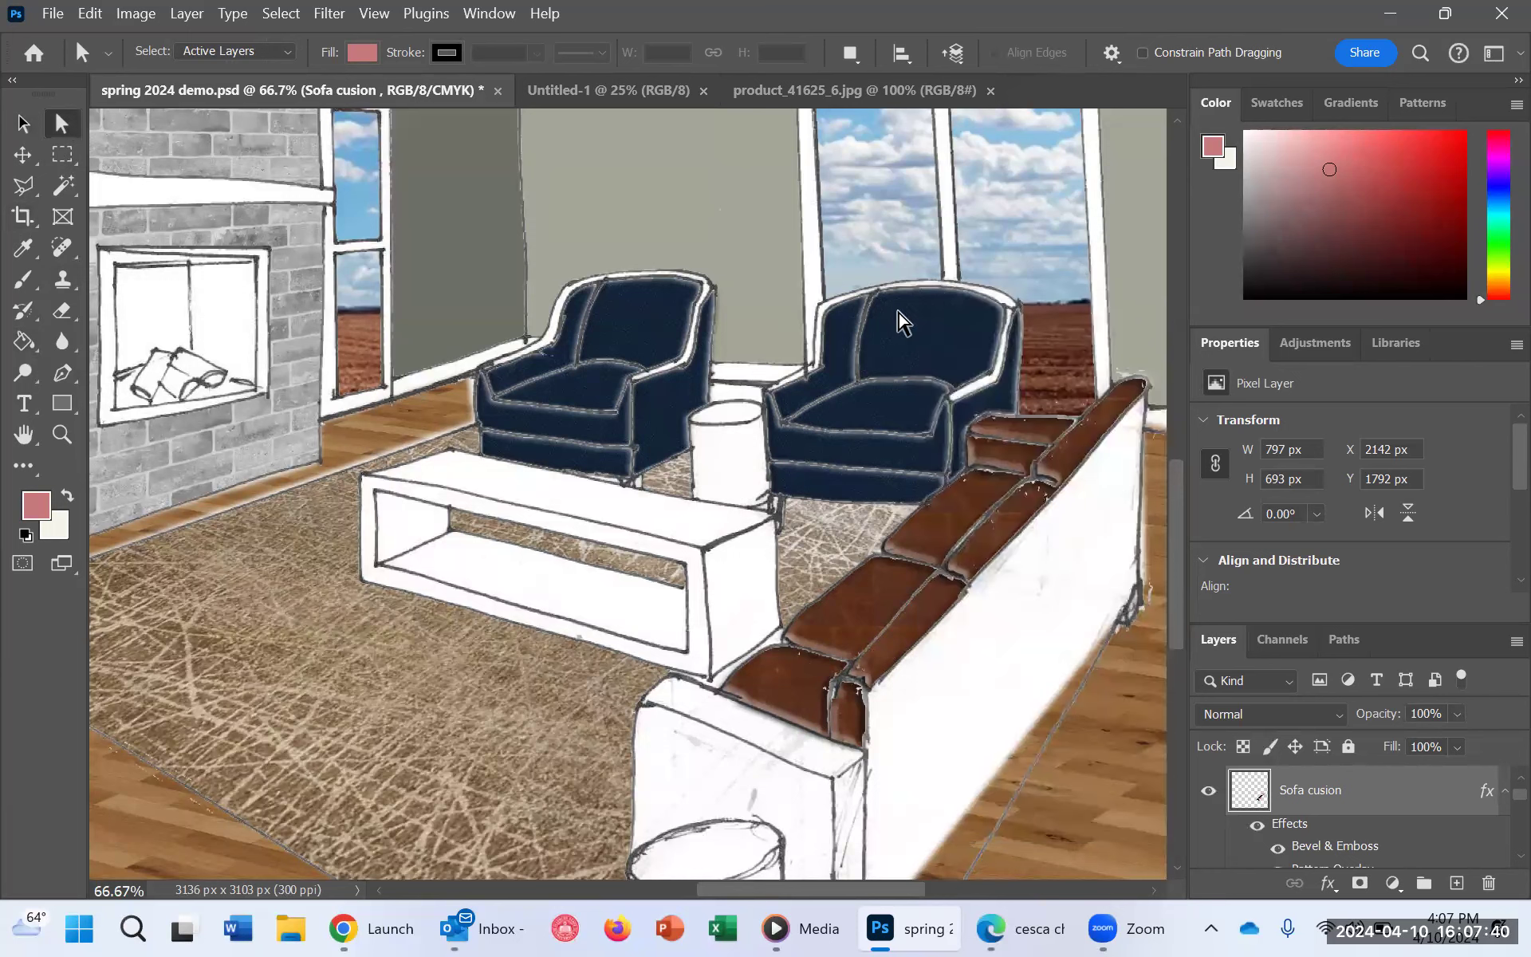
{"action": "right_click", "coordinate": [898, 314]}
{"action": "left_click", "coordinate": [1006, 787]}
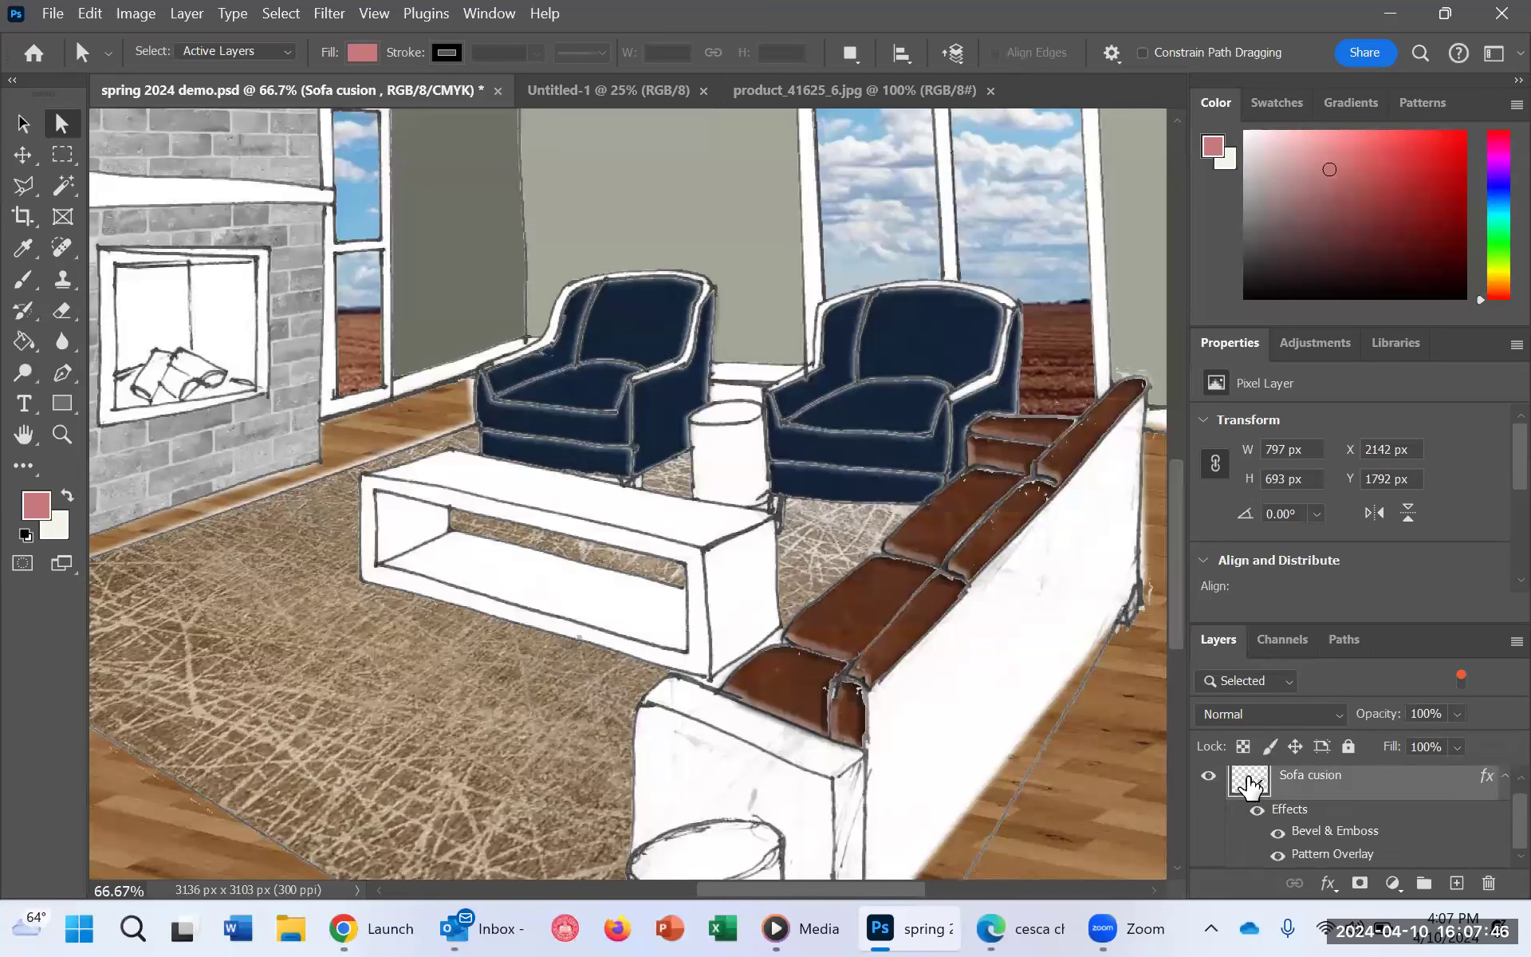
{"action": "left_click", "coordinate": [1249, 783], "text": "ctrl"}
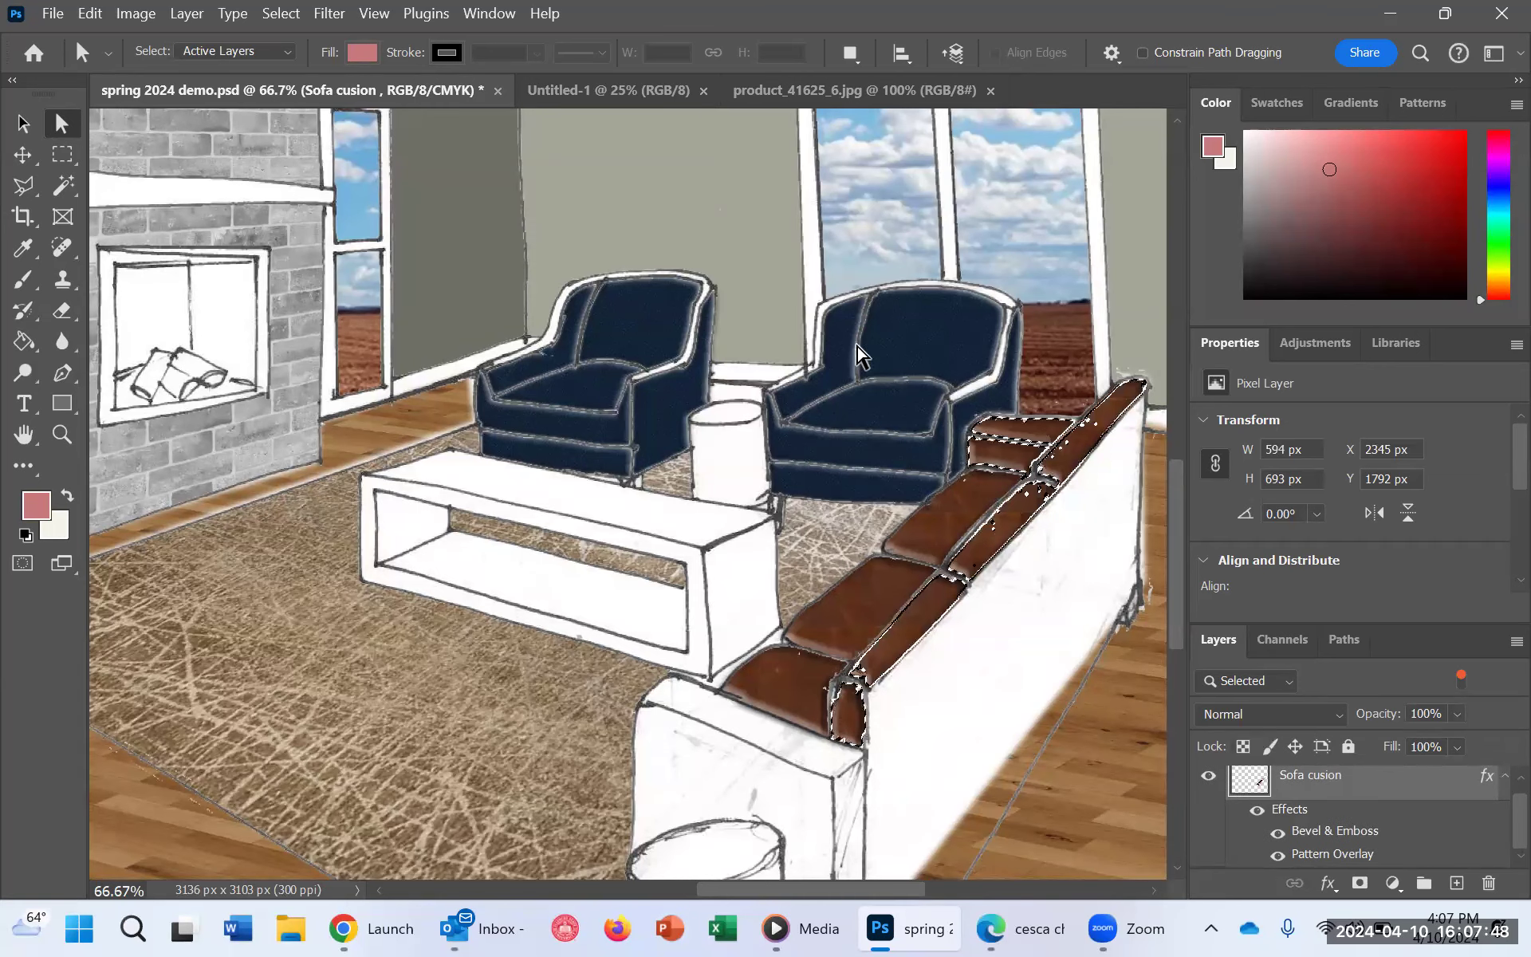
{"action": "key", "text": "ctrl+d"}
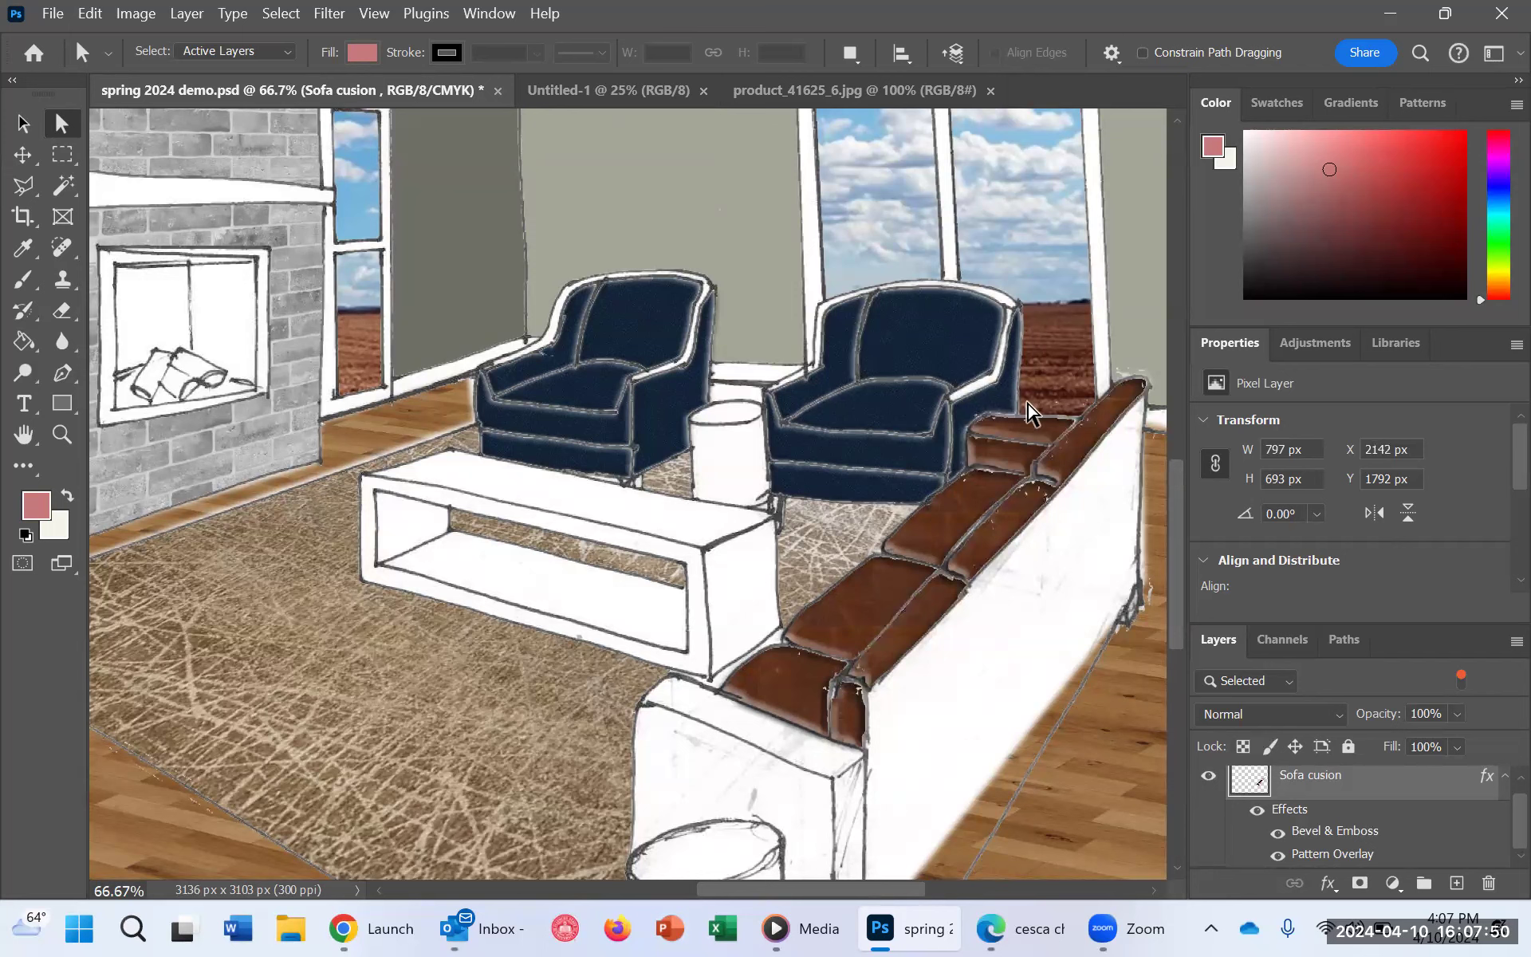
Step: Undo the fill on the sofa's back cushions and far arm
{"action": "scroll", "coordinate": [805, 591], "scroll_direction": "down", "scroll_amount": 1}
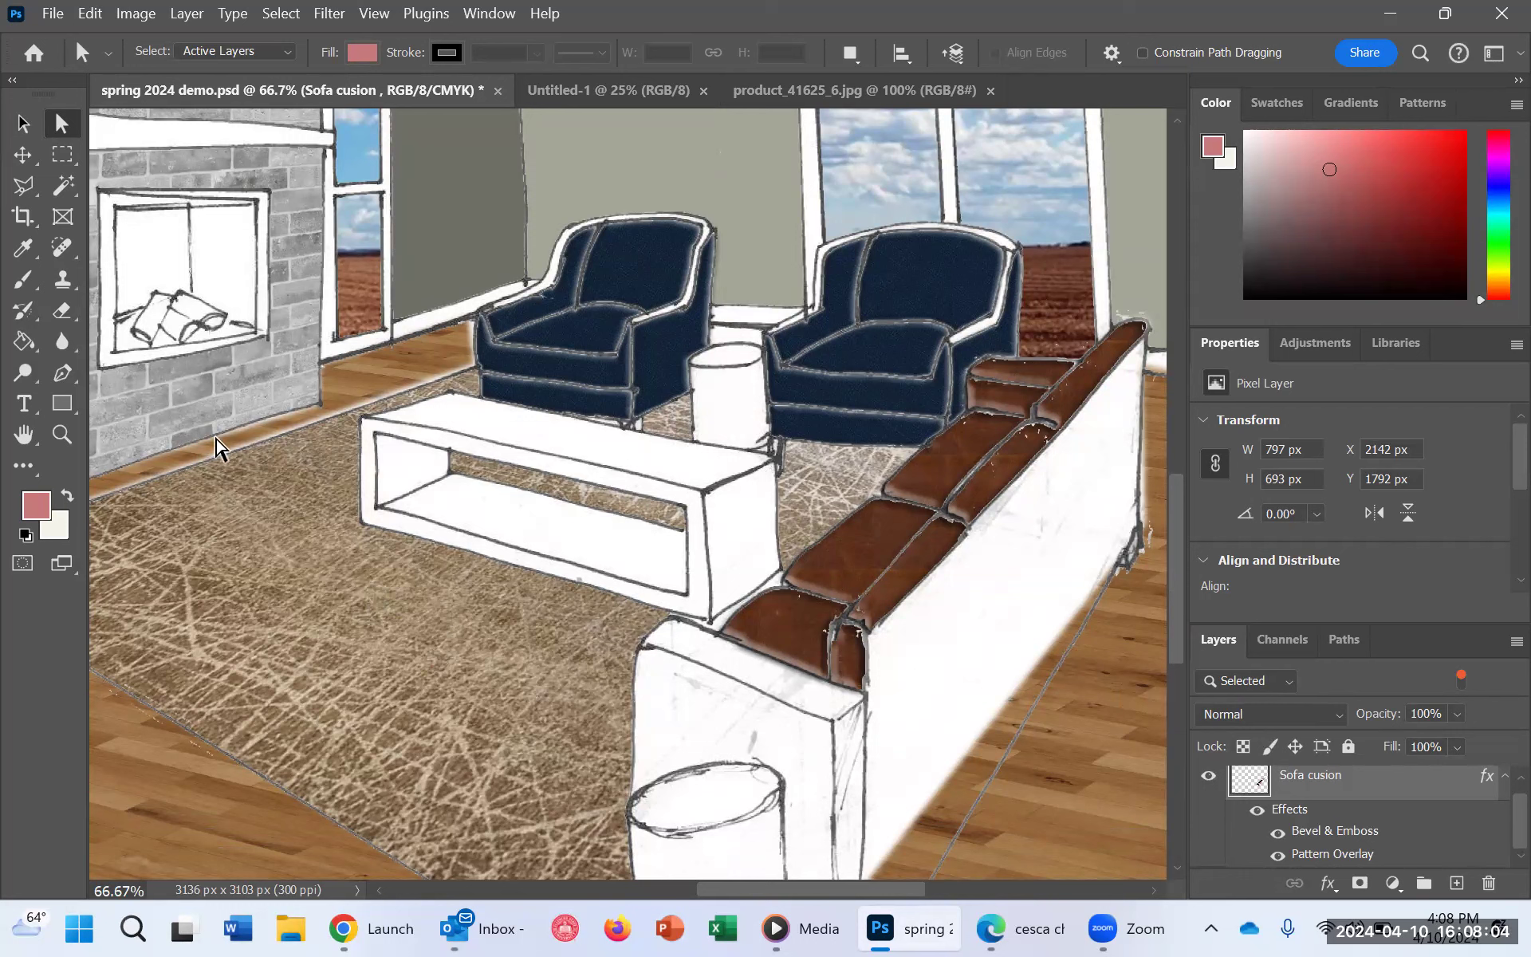
{"action": "left_click", "coordinate": [63, 185]}
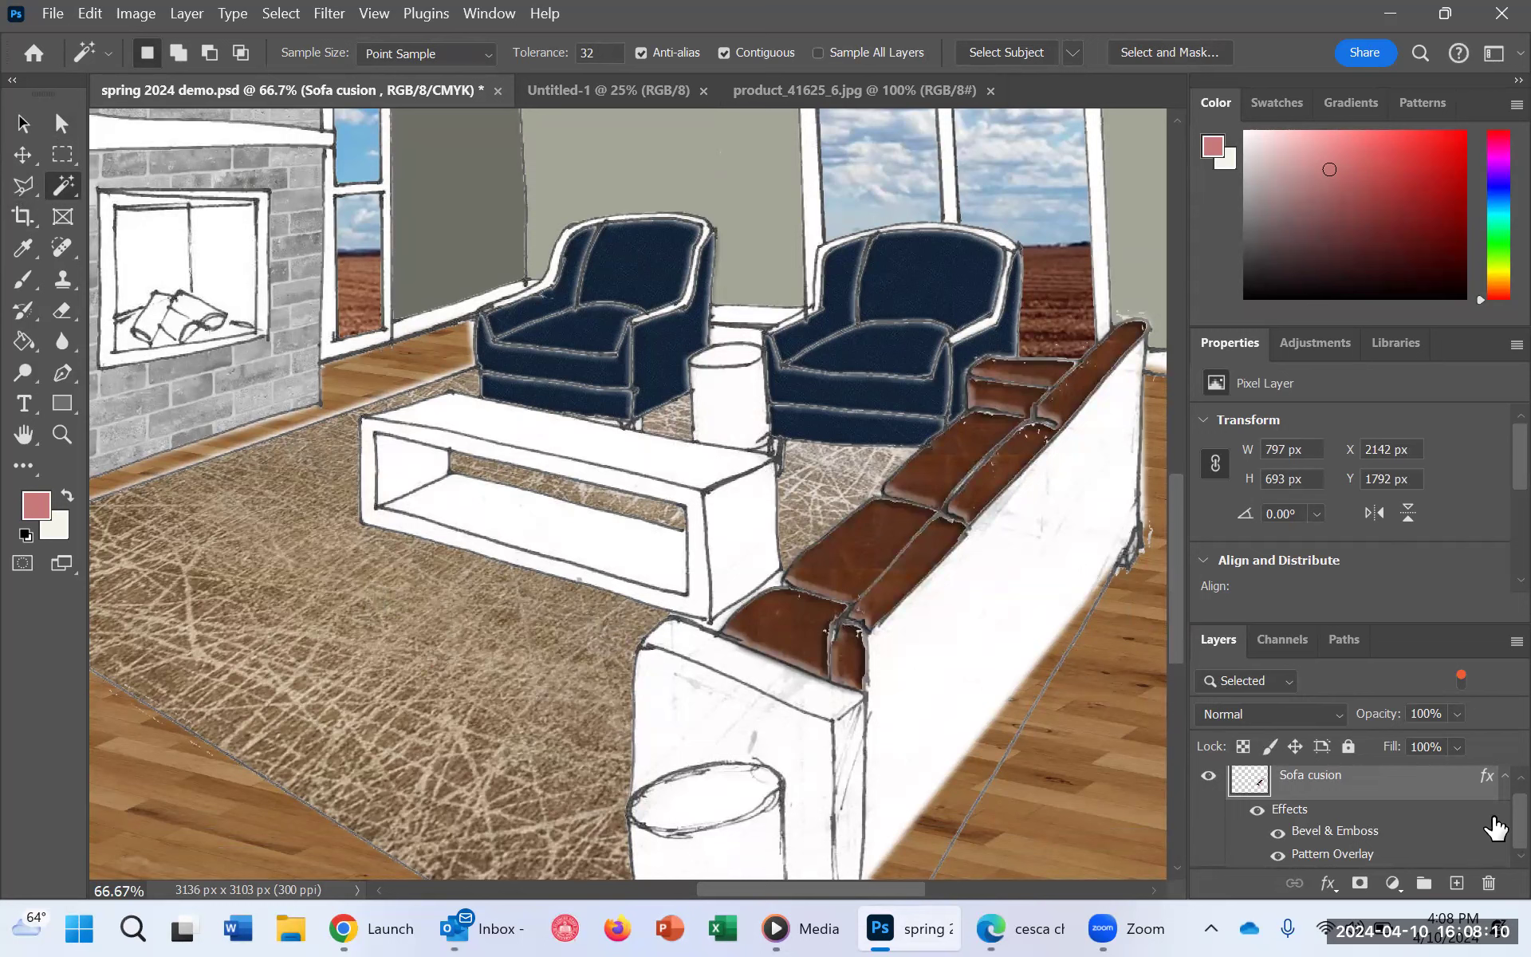
{"action": "scroll", "coordinate": [1496, 828], "scroll_direction": "up", "scroll_amount": 1}
{"action": "scroll", "coordinate": [1491, 834], "scroll_direction": "down", "scroll_amount": 1}
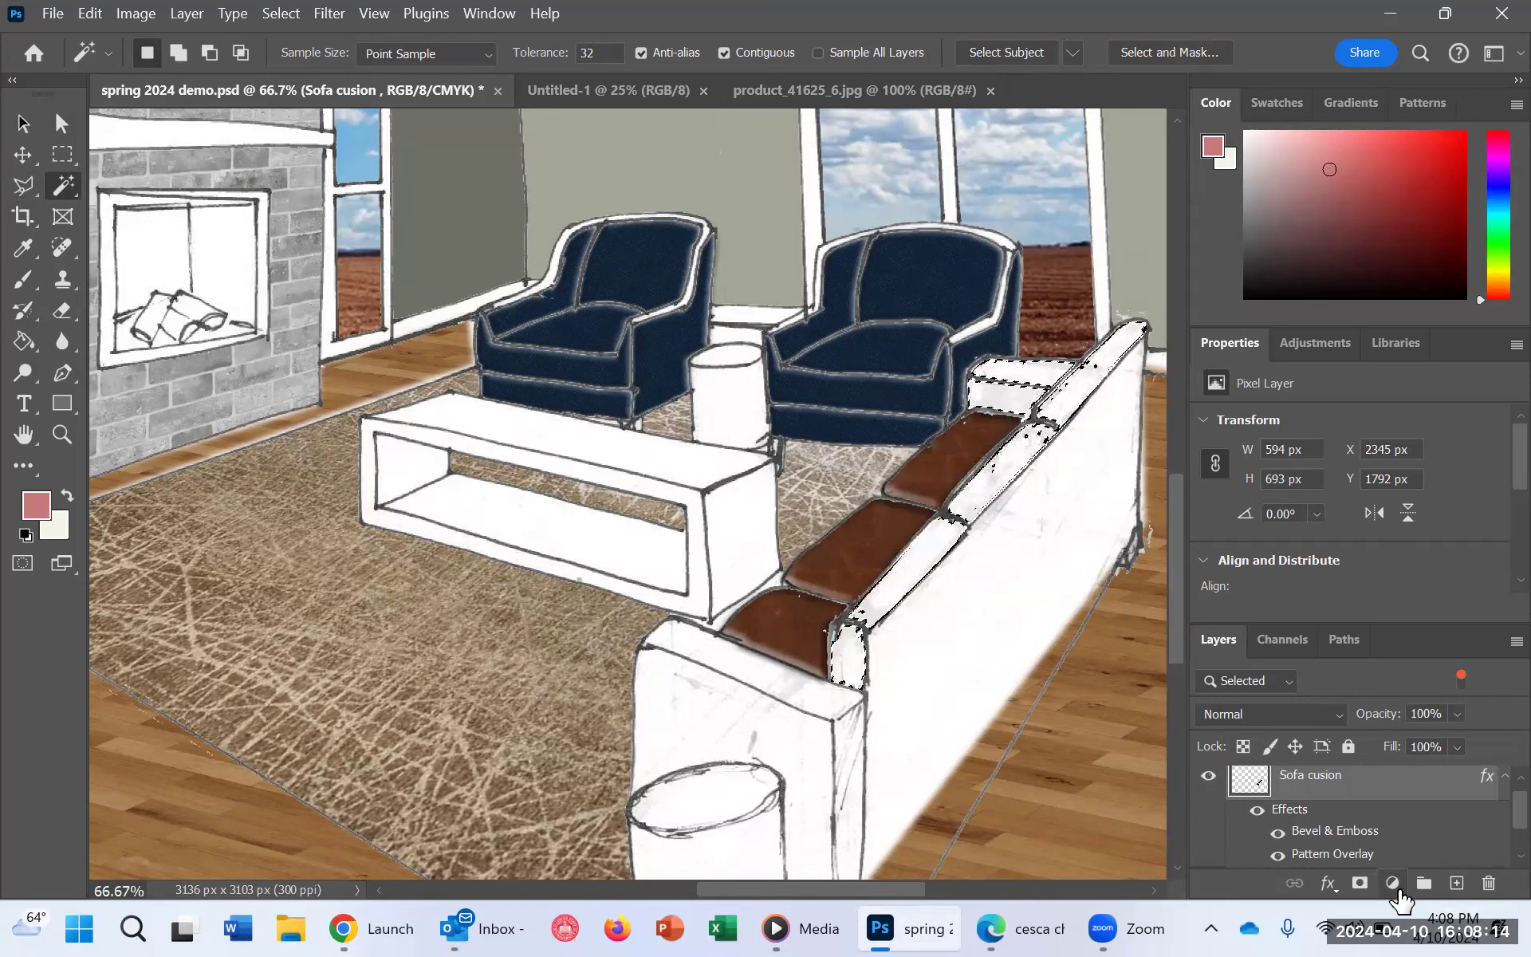
{"action": "scroll", "coordinate": [1435, 831], "scroll_direction": "down", "scroll_amount": 3}
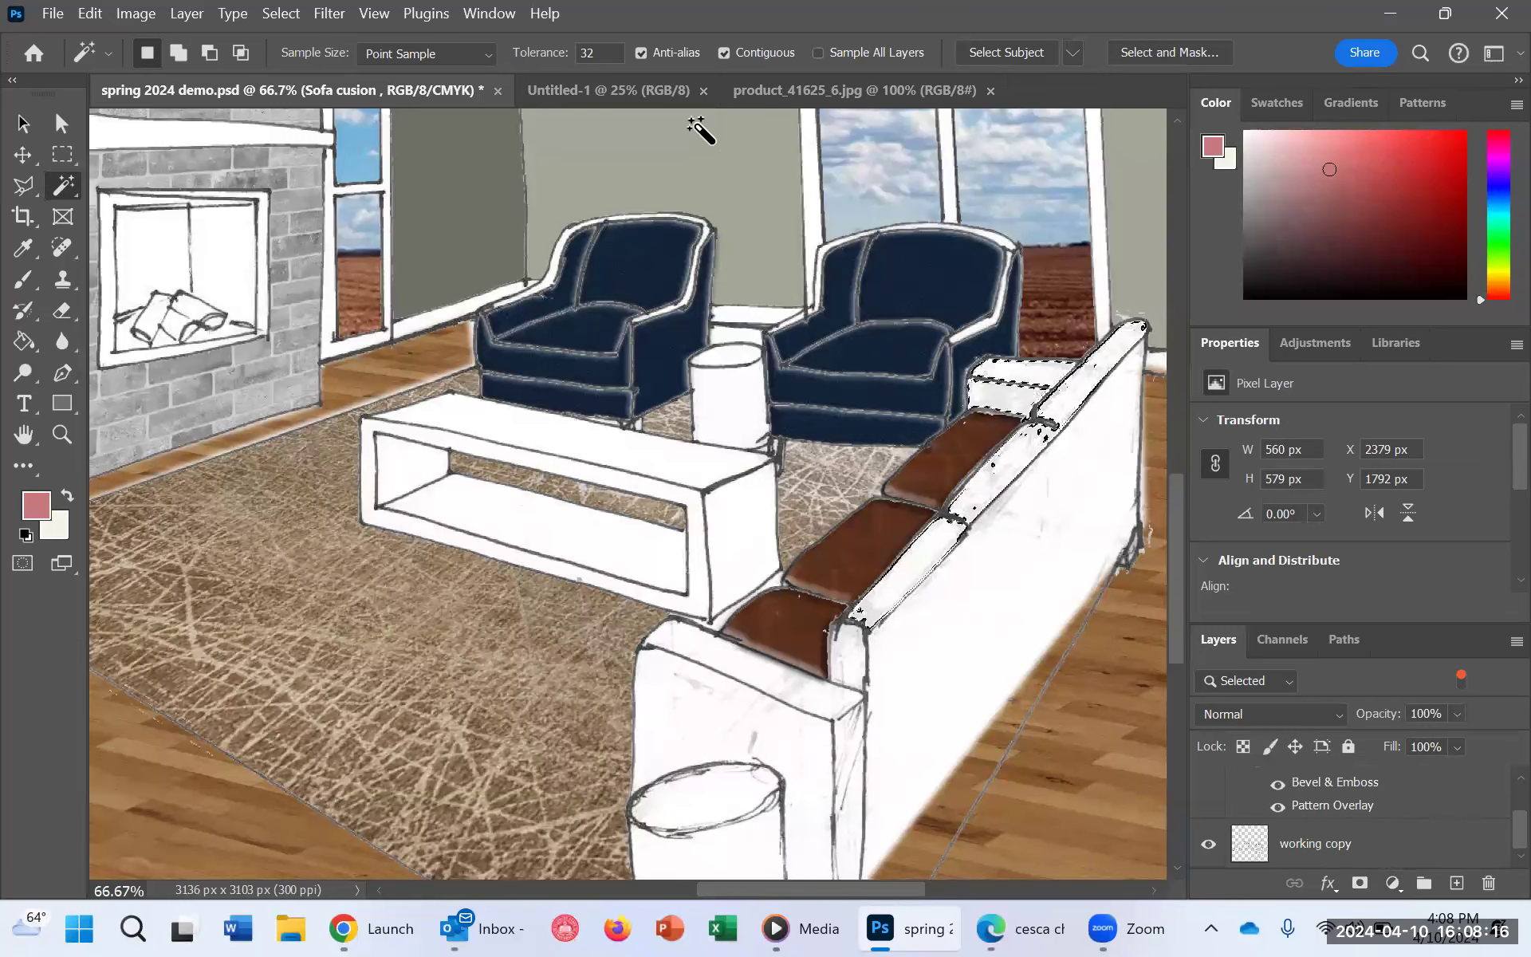
Step: Turn off layer isolation so the full layer list is available
{"action": "right_click", "coordinate": [896, 265]}
{"action": "left_click", "coordinate": [884, 227]}
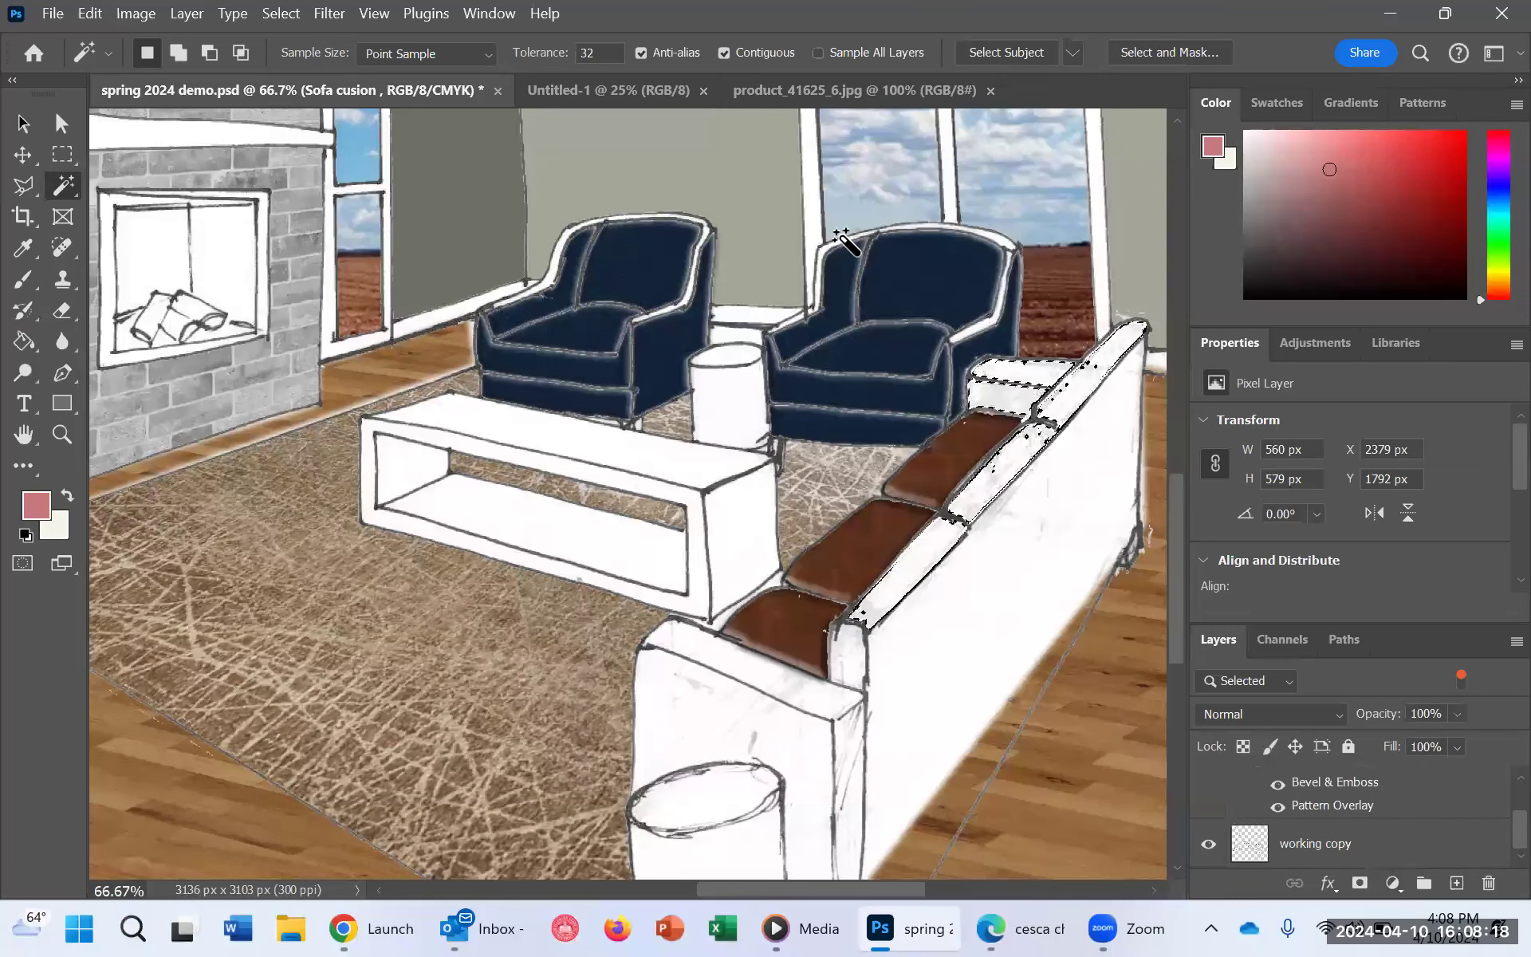
{"action": "left_click", "coordinate": [22, 123]}
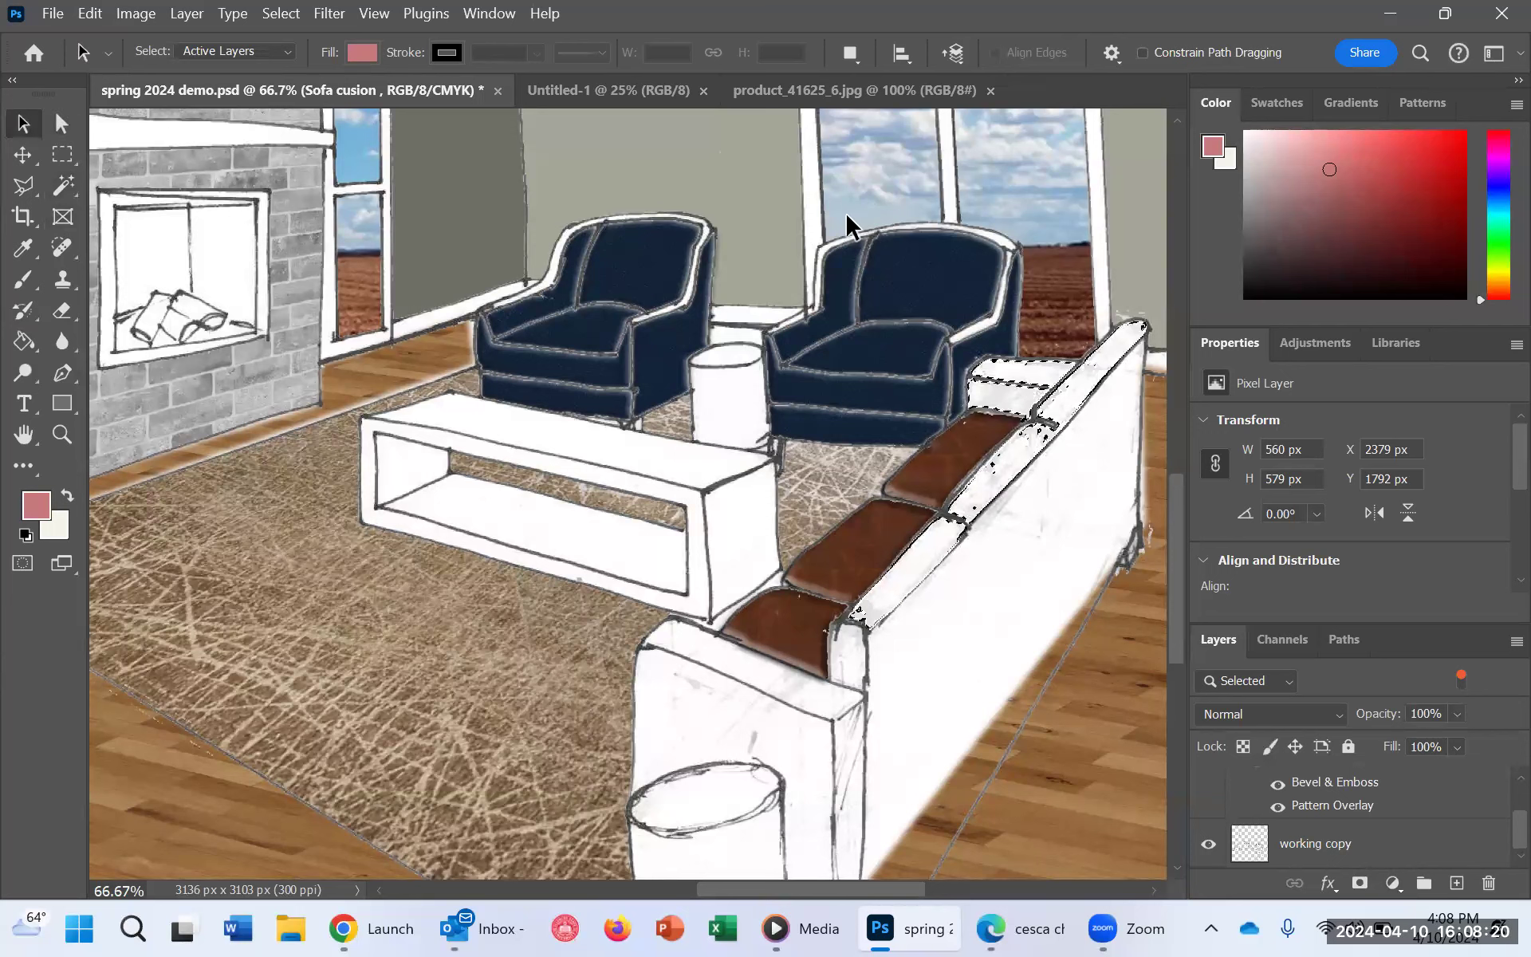
{"action": "right_click", "coordinate": [876, 257]}
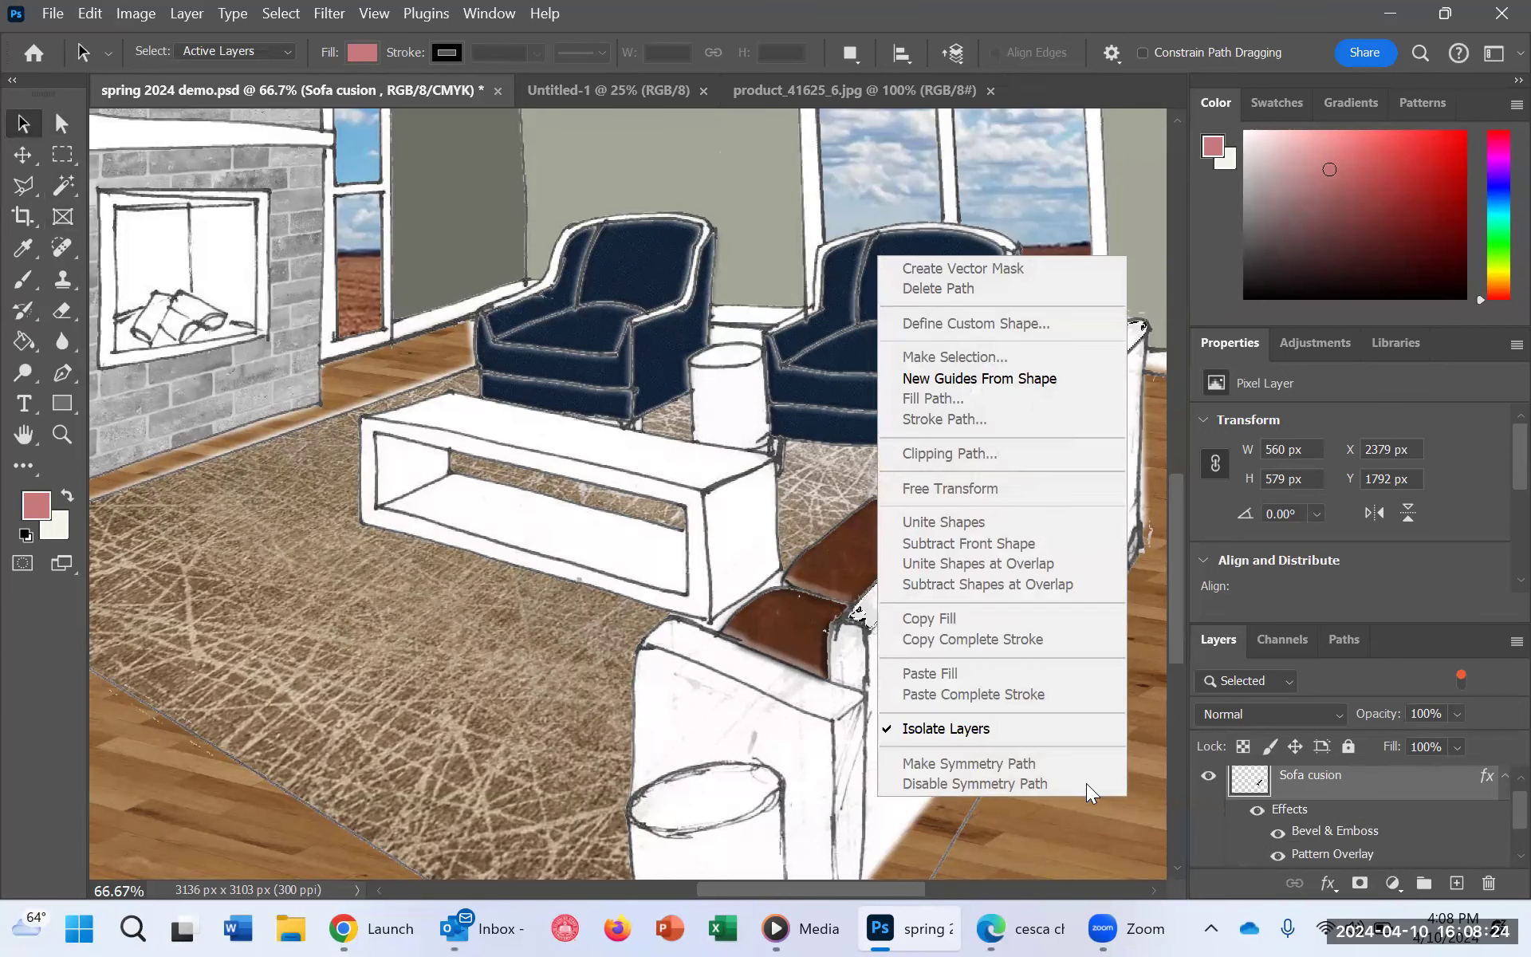
{"action": "left_click", "coordinate": [967, 727]}
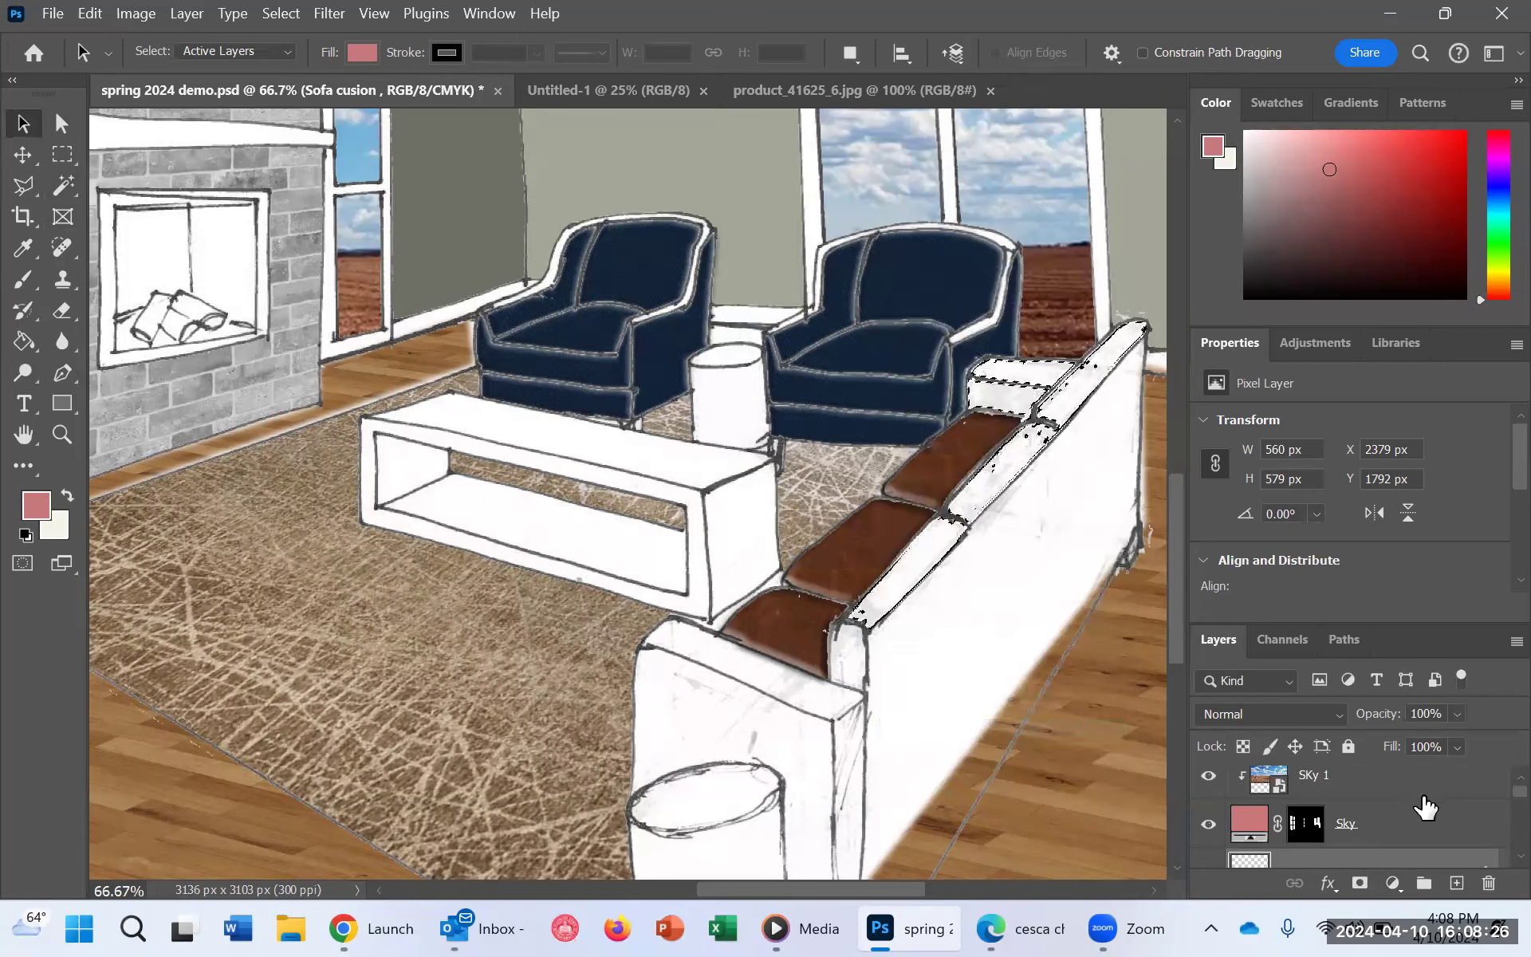
Step: Select the backrest and seat cushion of the armchair nearest the sofa on the working copy layer with the Magic Wand
{"action": "scroll", "coordinate": [1408, 813], "scroll_direction": "down", "scroll_amount": 5}
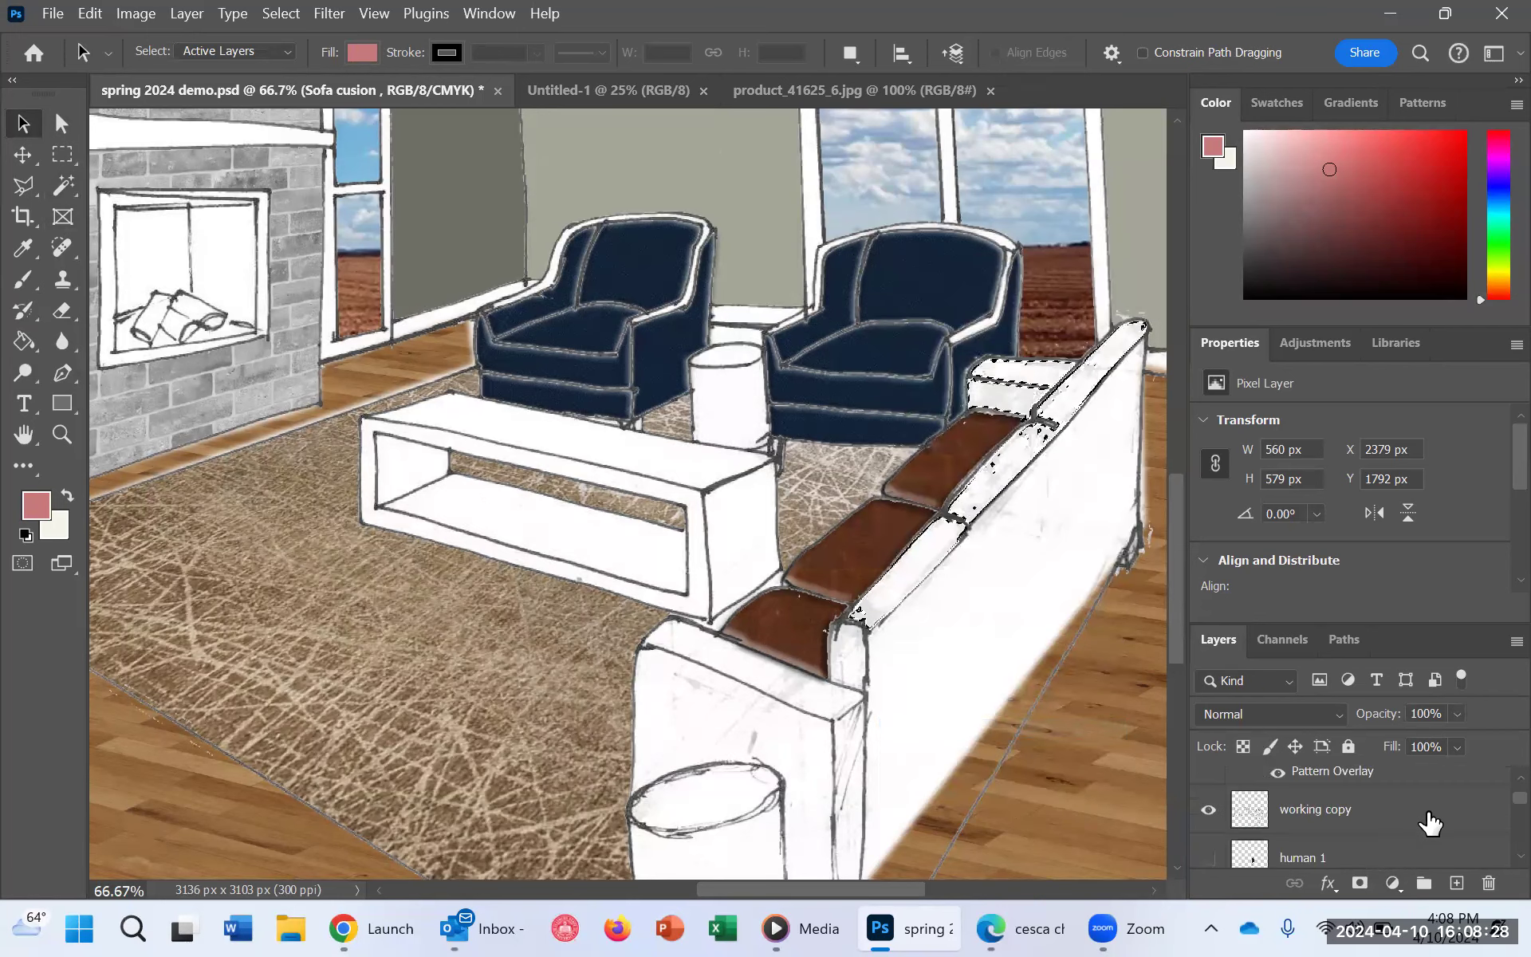
{"action": "left_click", "coordinate": [1372, 820]}
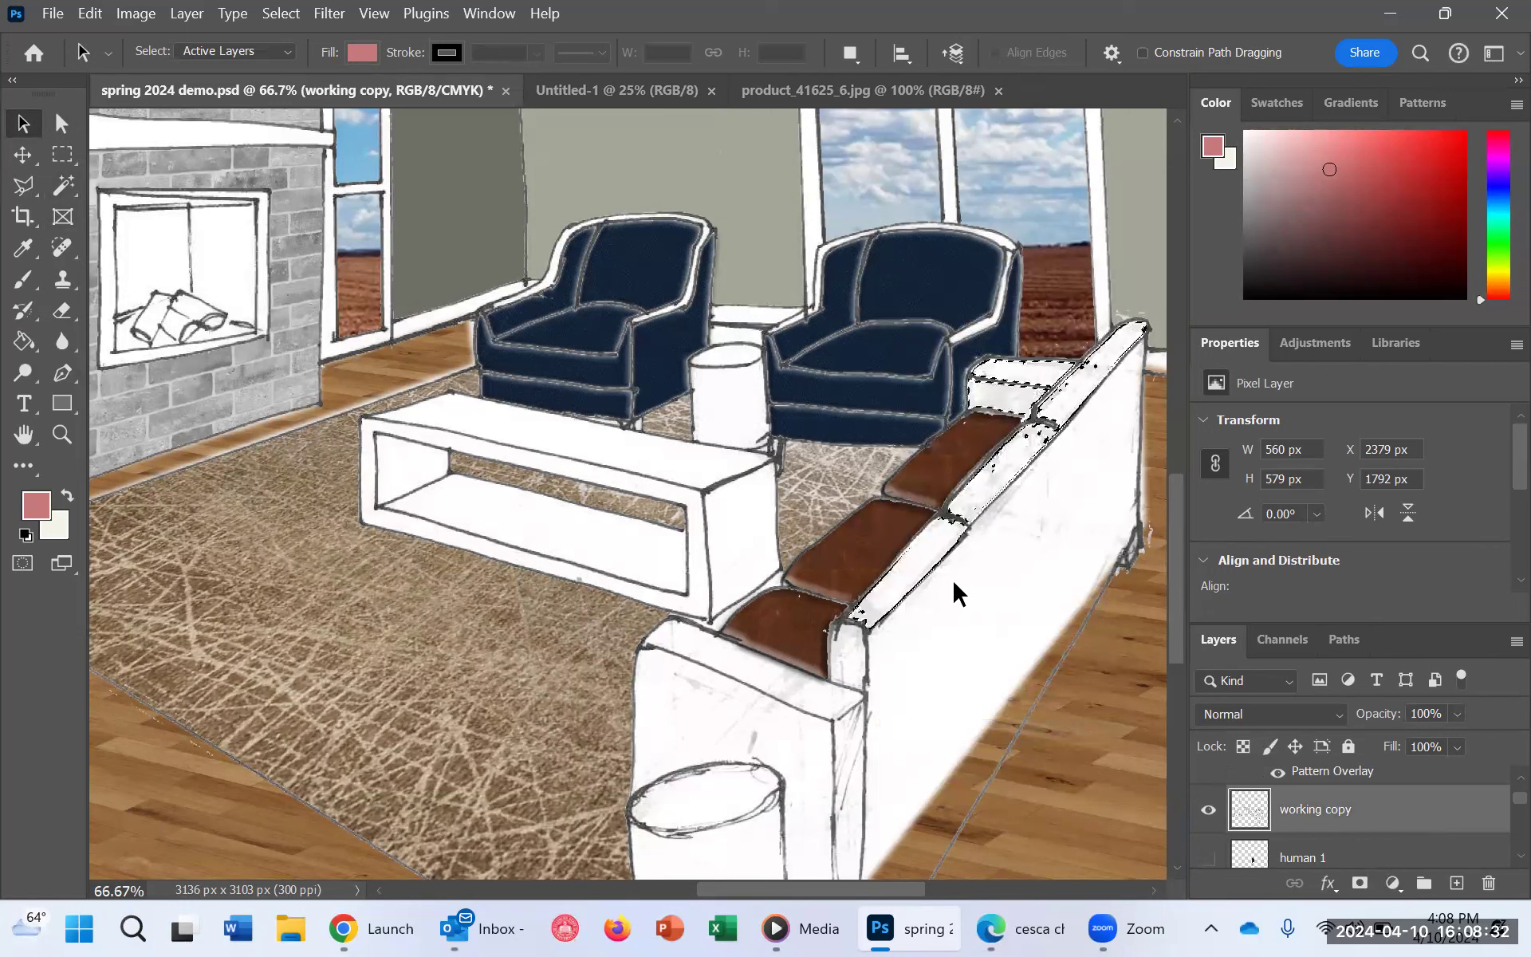
{"action": "left_click", "coordinate": [60, 188]}
{"action": "left_click", "coordinate": [960, 278]}
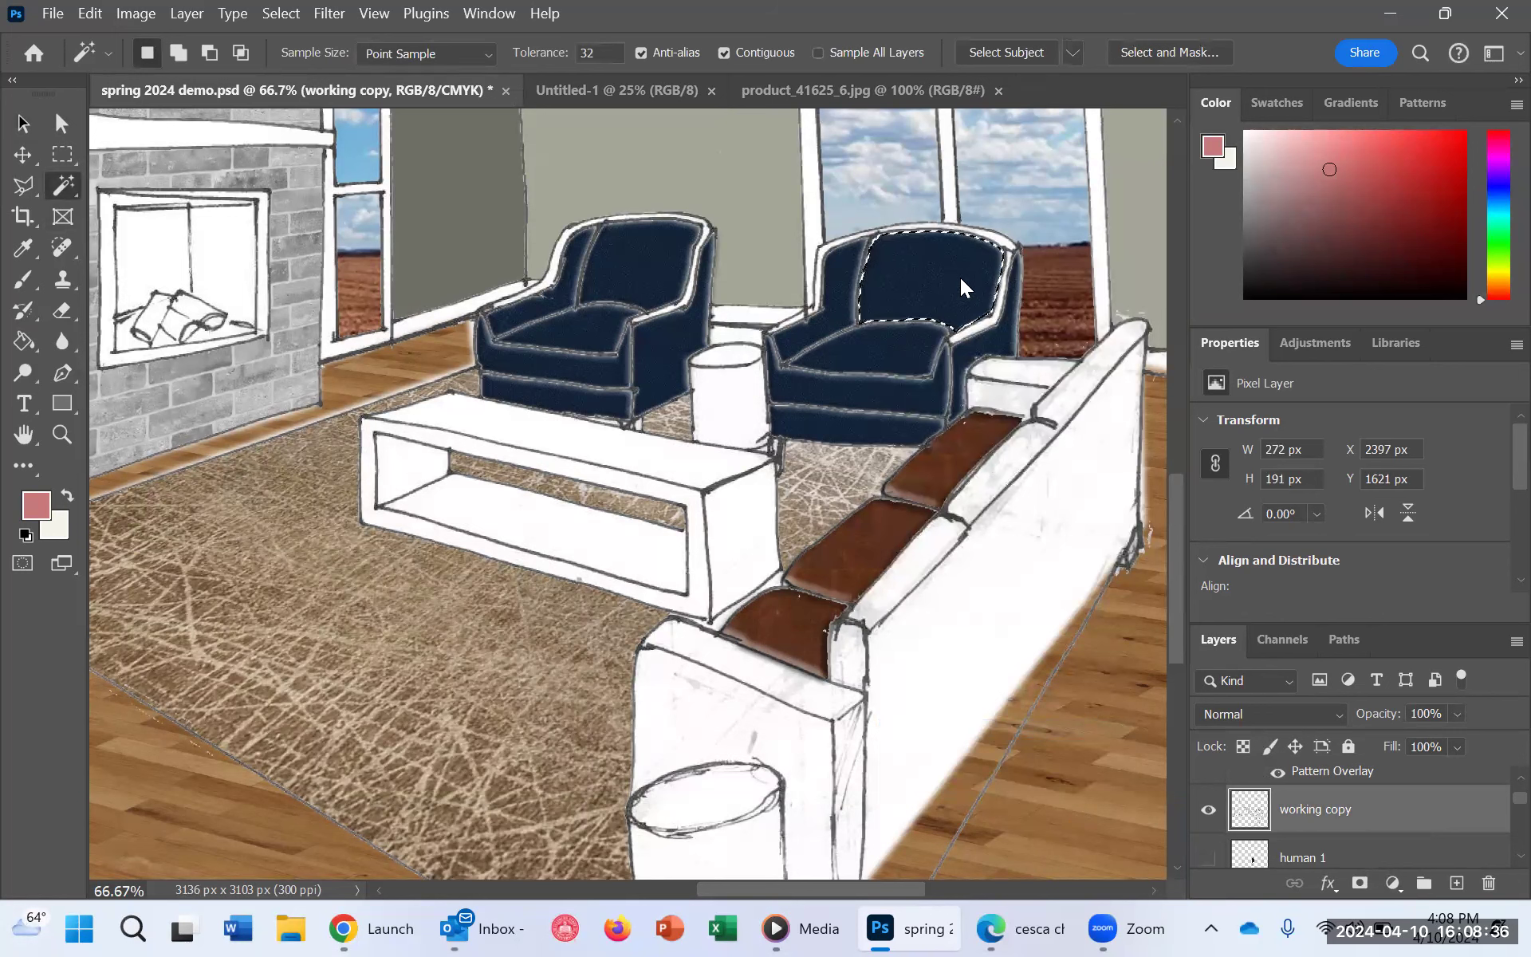
{"action": "key", "text": "shift"}
{"action": "left_click", "coordinate": [890, 355], "text": "shift"}
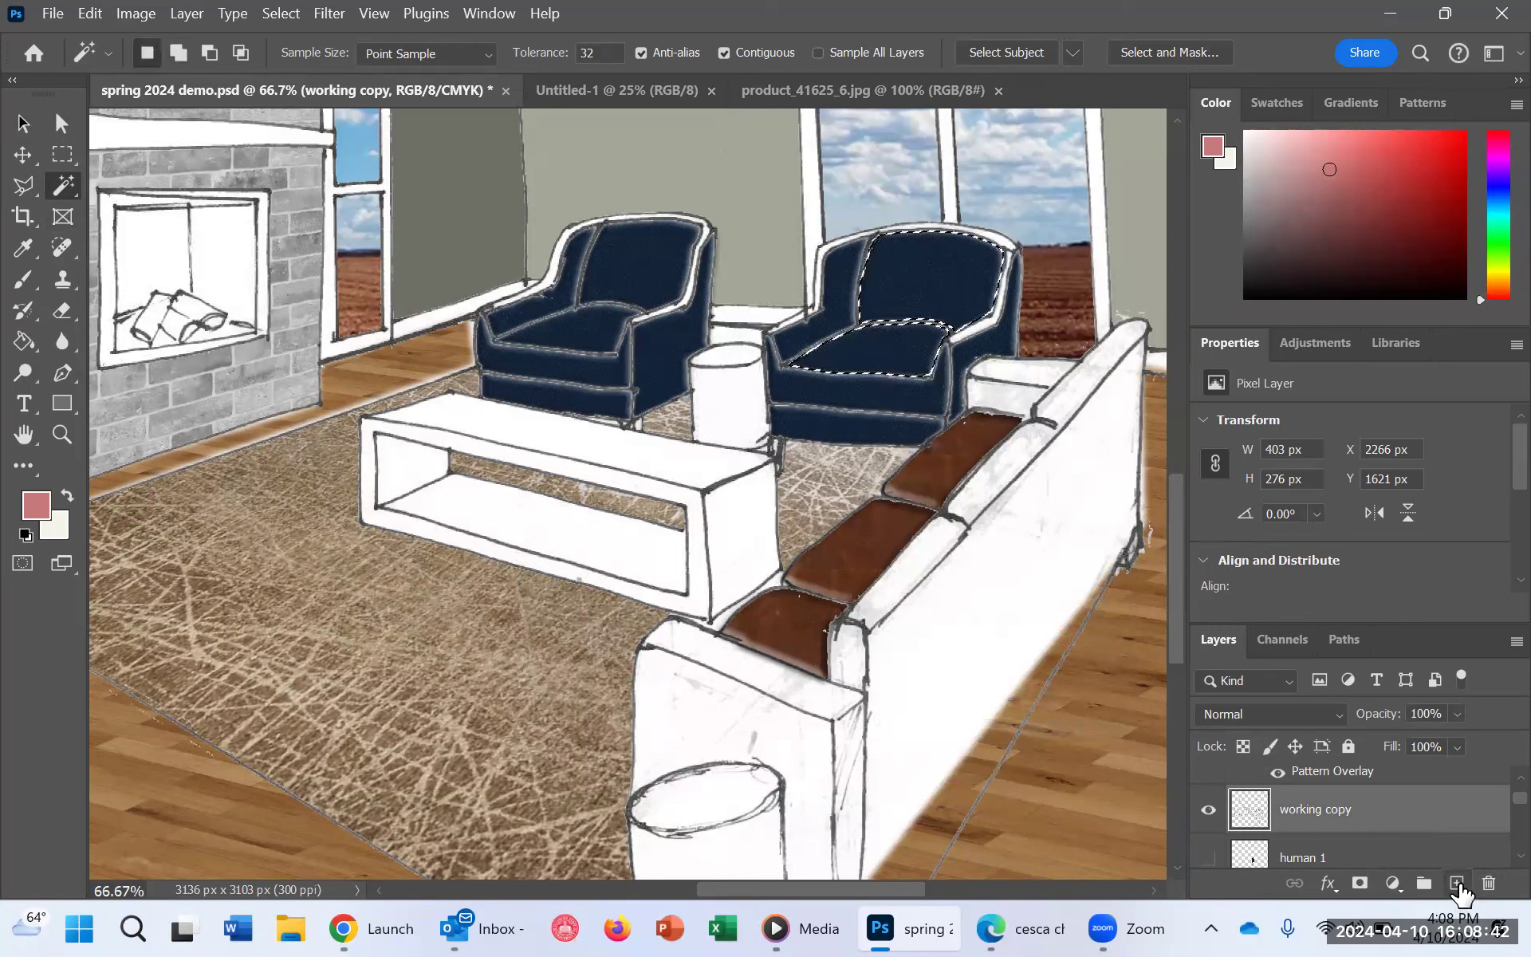
Step: Add a new layer named Chair directly above the working copy layer
{"action": "left_click", "coordinate": [1459, 885]}
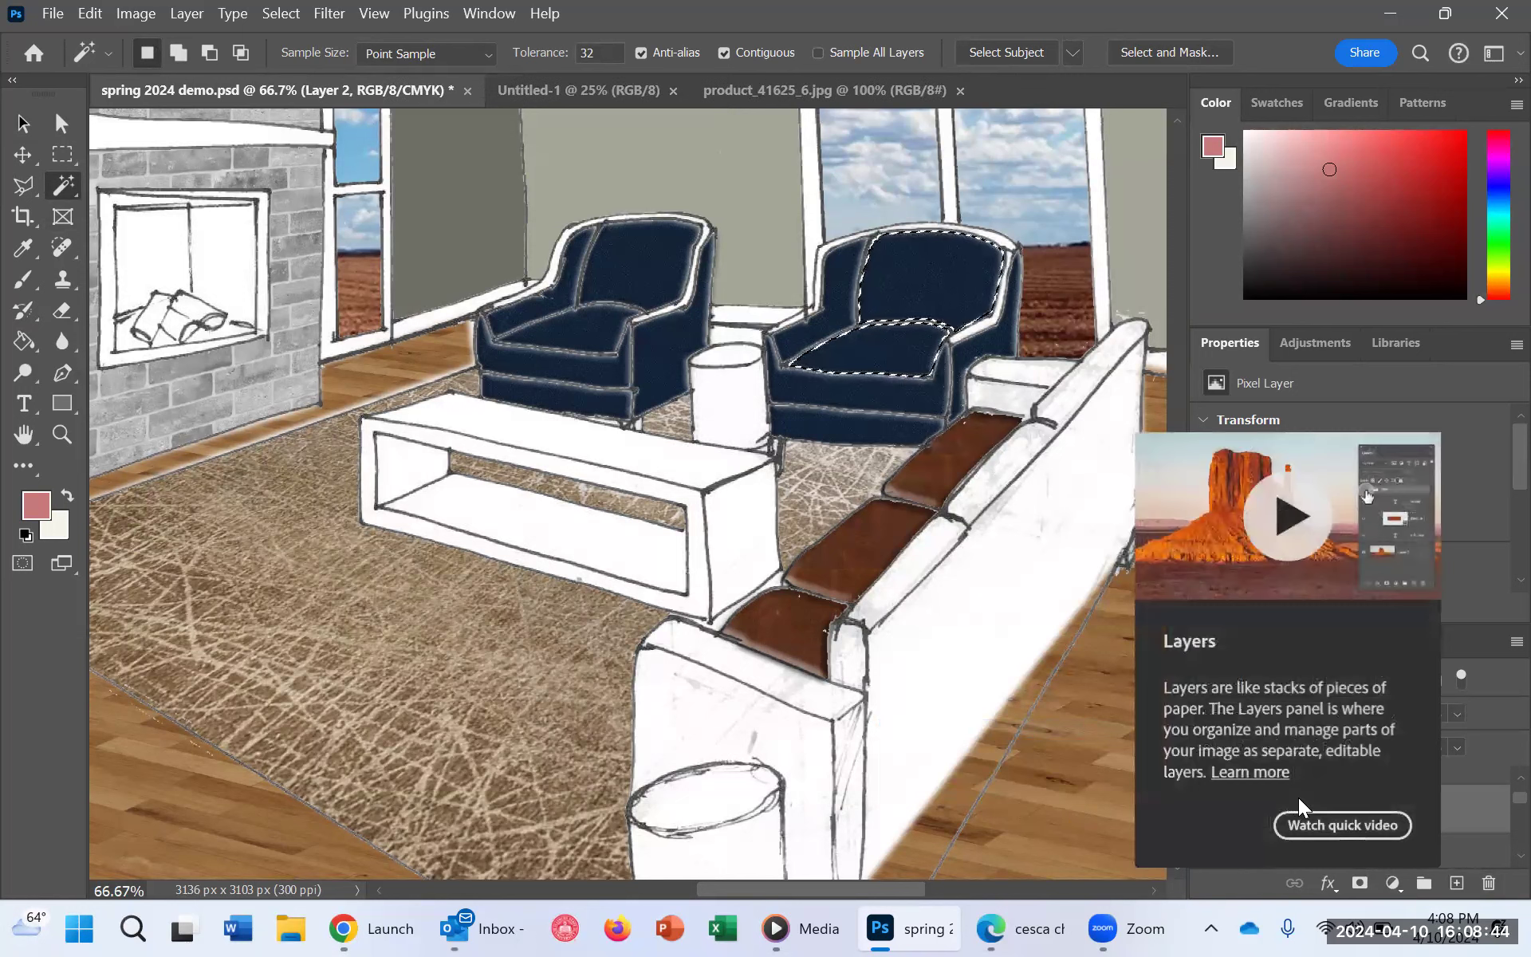
{"action": "double_click", "coordinate": [1314, 810]}
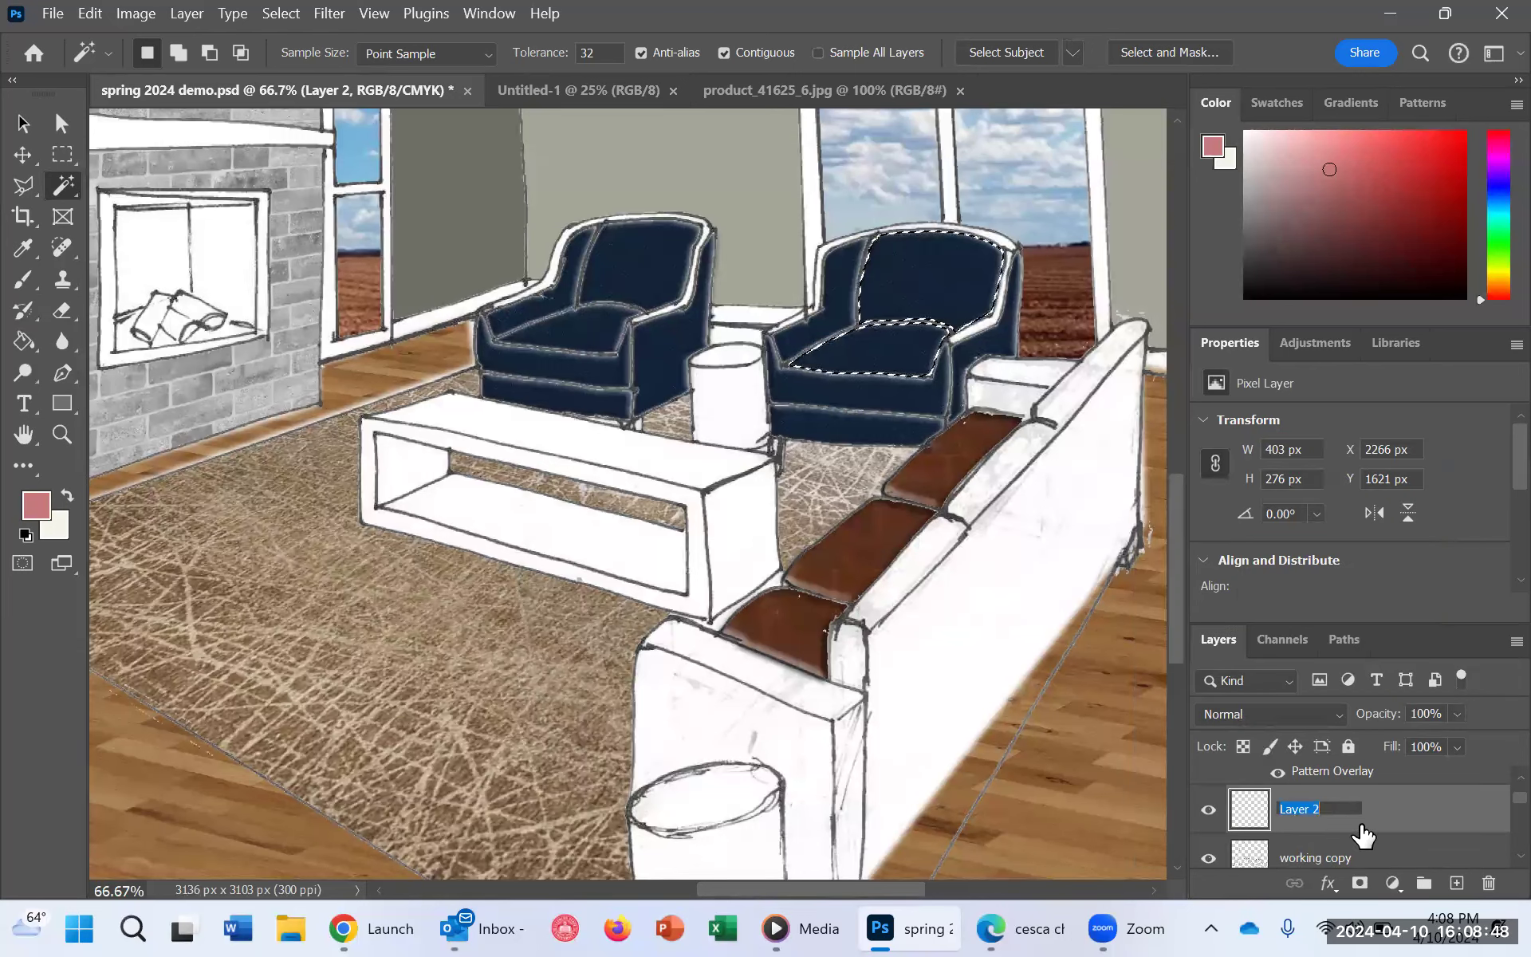
{"action": "type", "text": "Chair"}
{"action": "key", "text": "Return"}
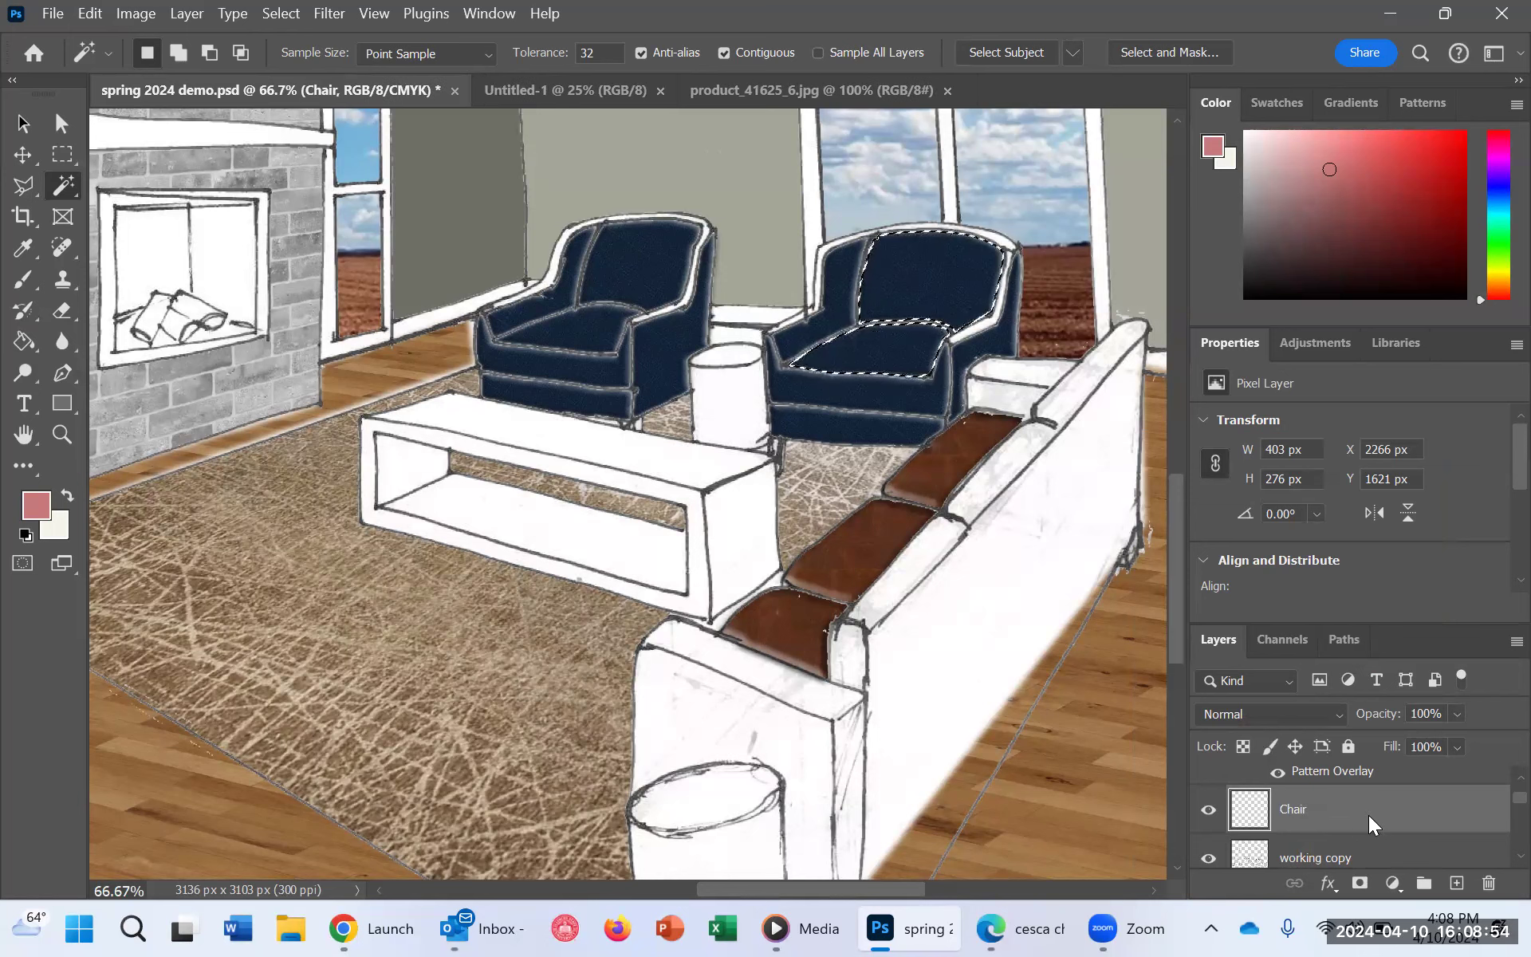
{"action": "right_click", "coordinate": [1368, 816]}
{"action": "left_click", "coordinate": [1433, 834]}
{"action": "scroll", "coordinate": [1458, 823], "scroll_direction": "down", "scroll_amount": 1}
{"action": "scroll", "coordinate": [1458, 833], "scroll_direction": "up", "scroll_amount": 2}
{"action": "scroll", "coordinate": [1411, 843], "scroll_direction": "up", "scroll_amount": 2}
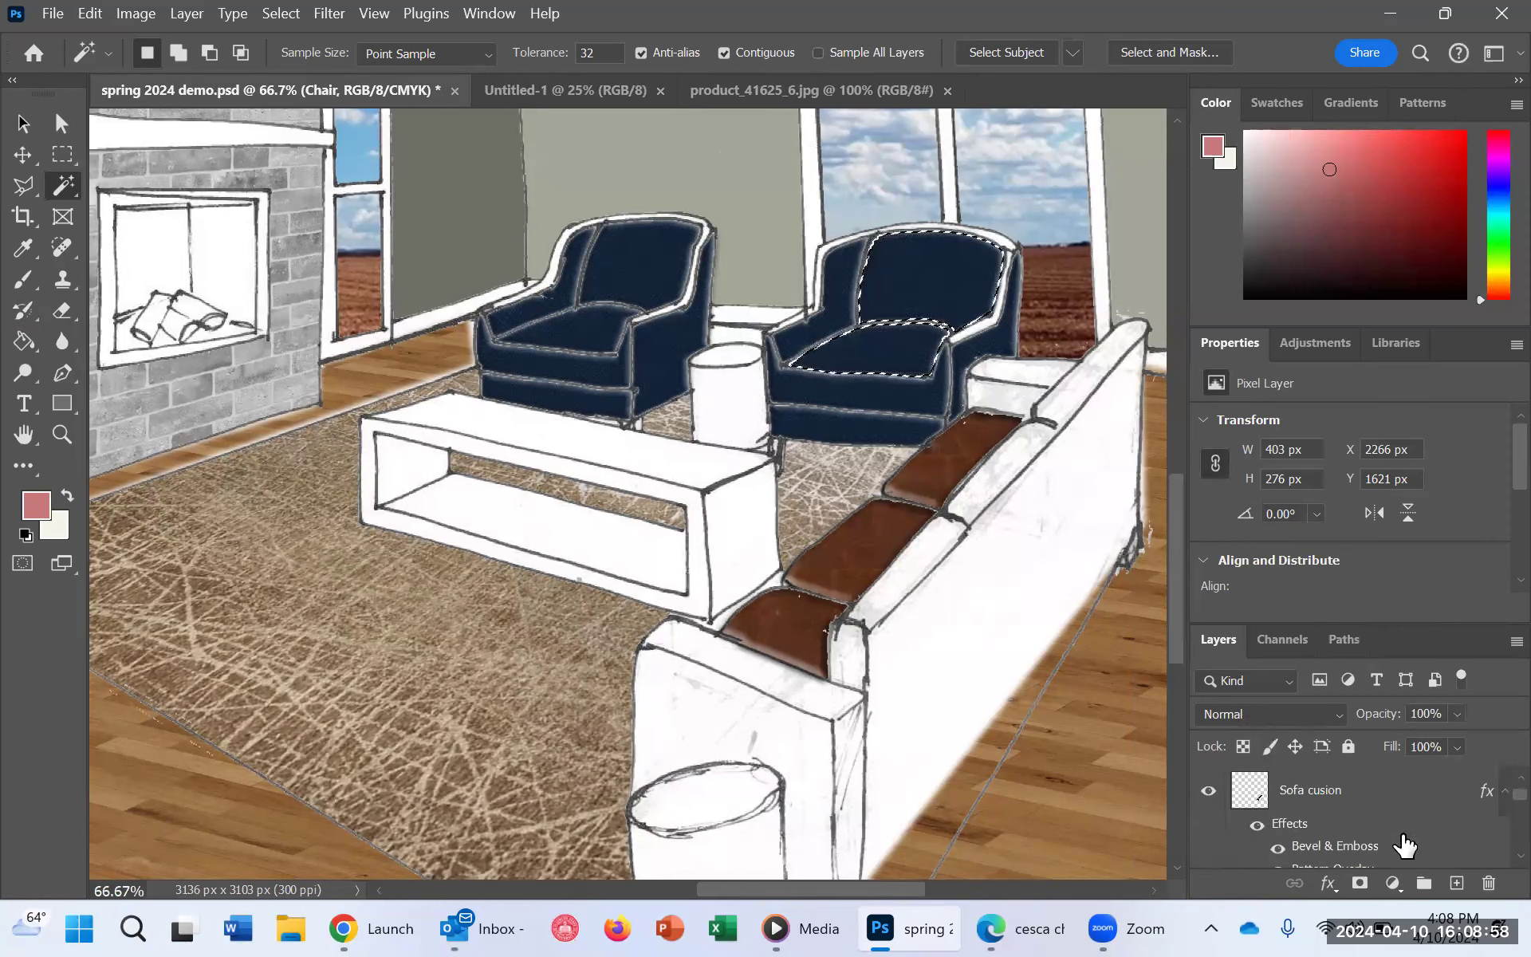
Step: Copy the layer style from the Sofa cusion layer and paste it onto the Chair layer
{"action": "right_click", "coordinate": [1315, 791]}
{"action": "left_click", "coordinate": [1345, 792]}
{"action": "right_click", "coordinate": [1345, 792]}
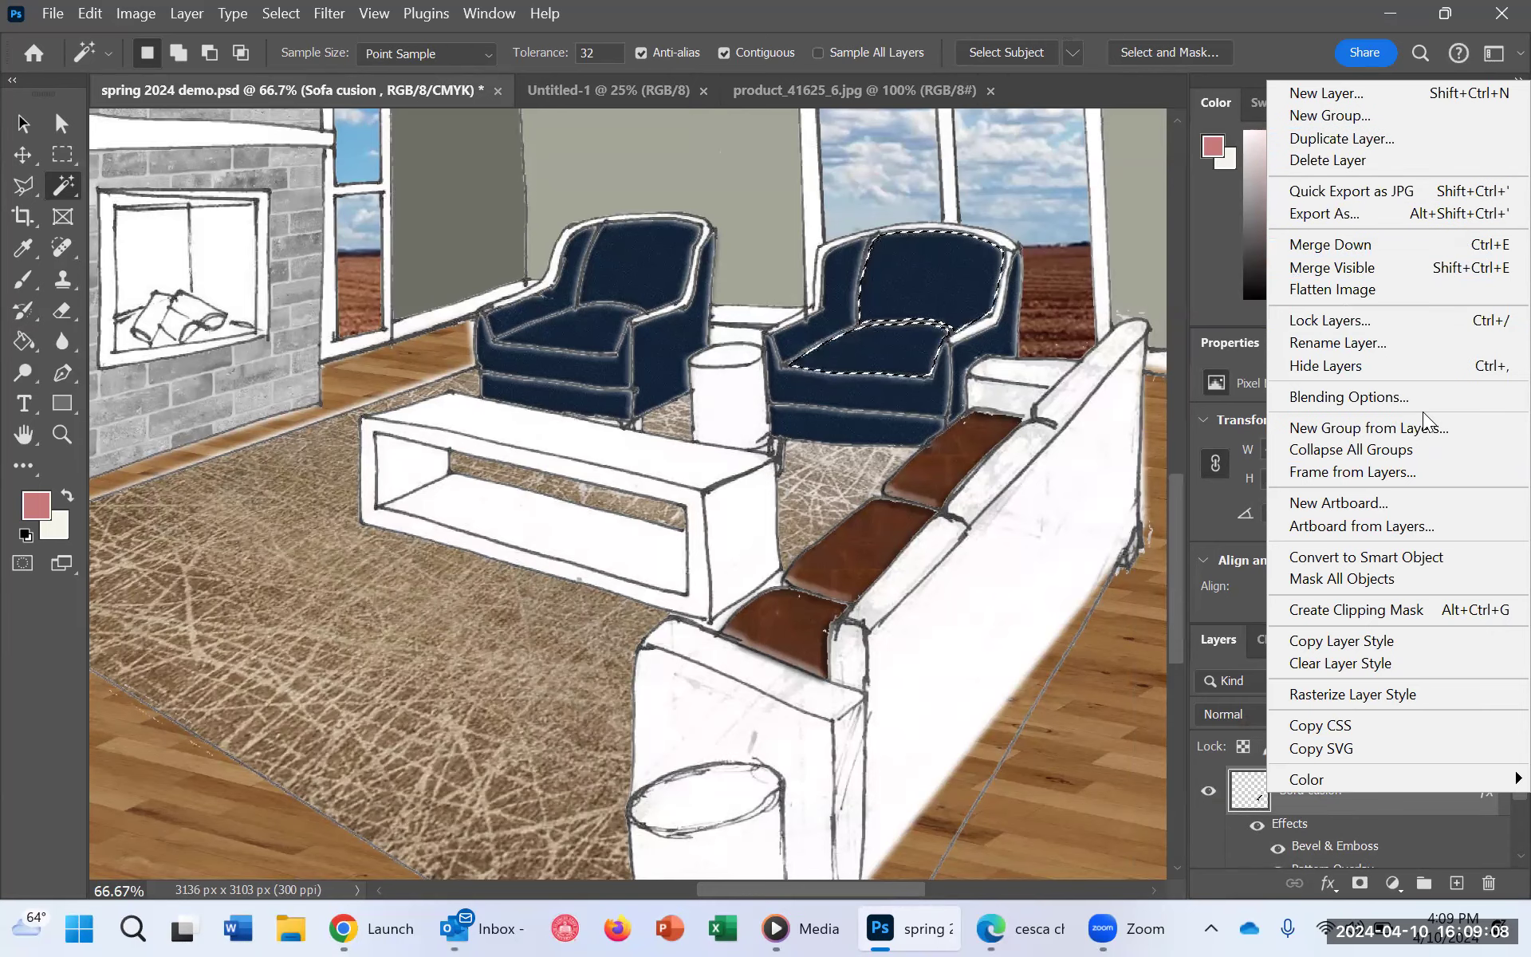
{"action": "left_click", "coordinate": [1352, 646]}
{"action": "scroll", "coordinate": [1356, 853], "scroll_direction": "down", "scroll_amount": 2}
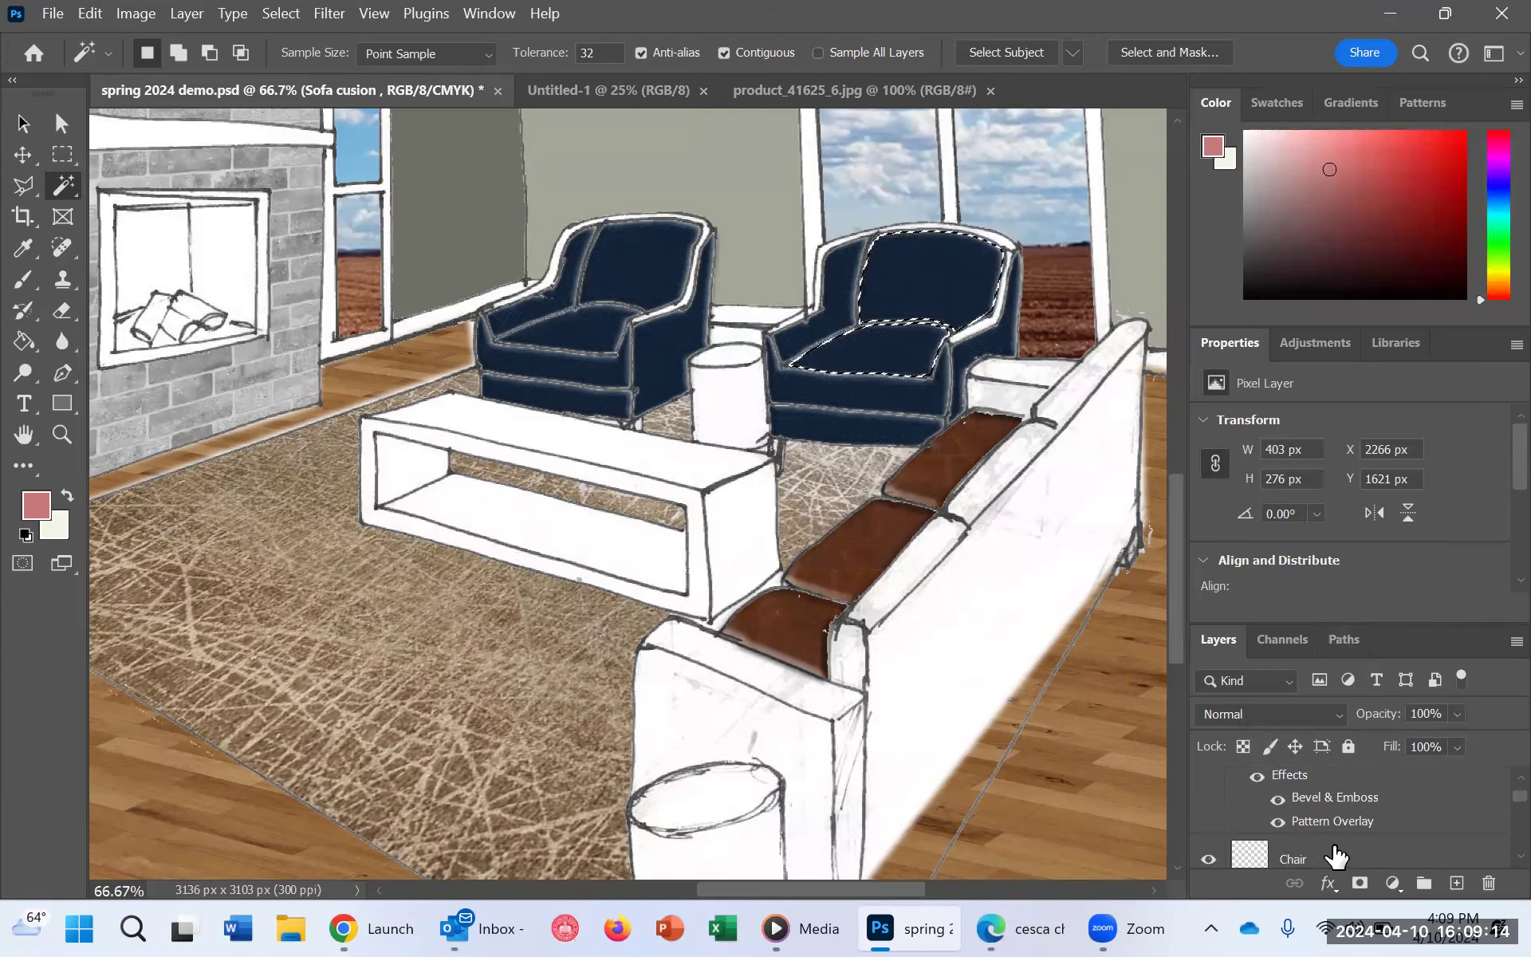
{"action": "right_click", "coordinate": [1300, 805]}
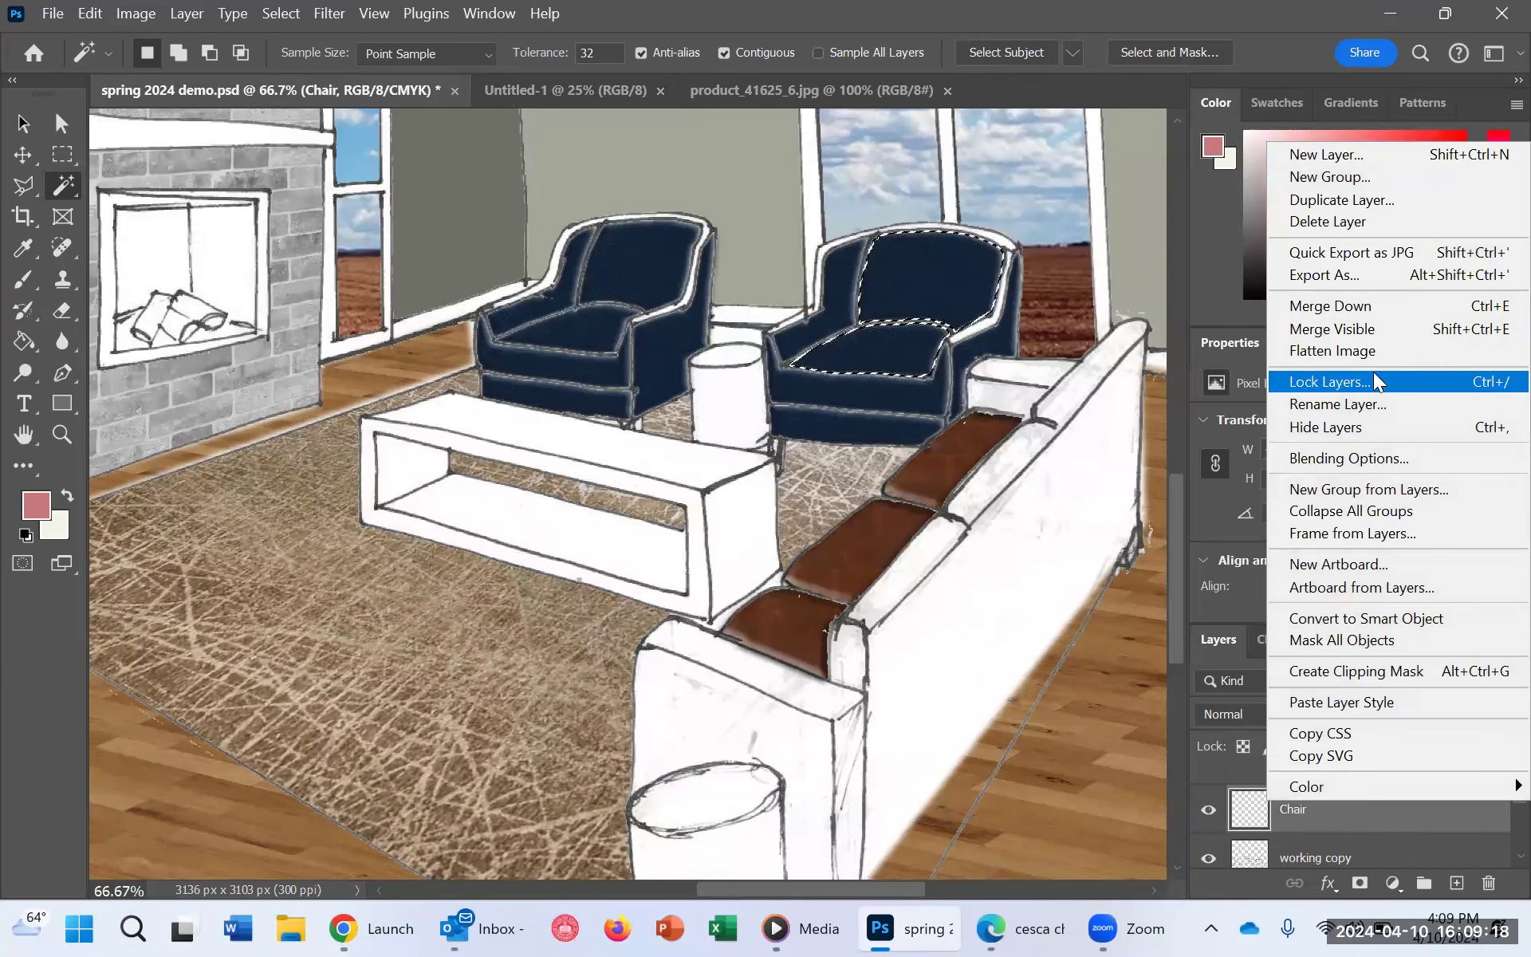
{"action": "left_click", "coordinate": [1416, 705]}
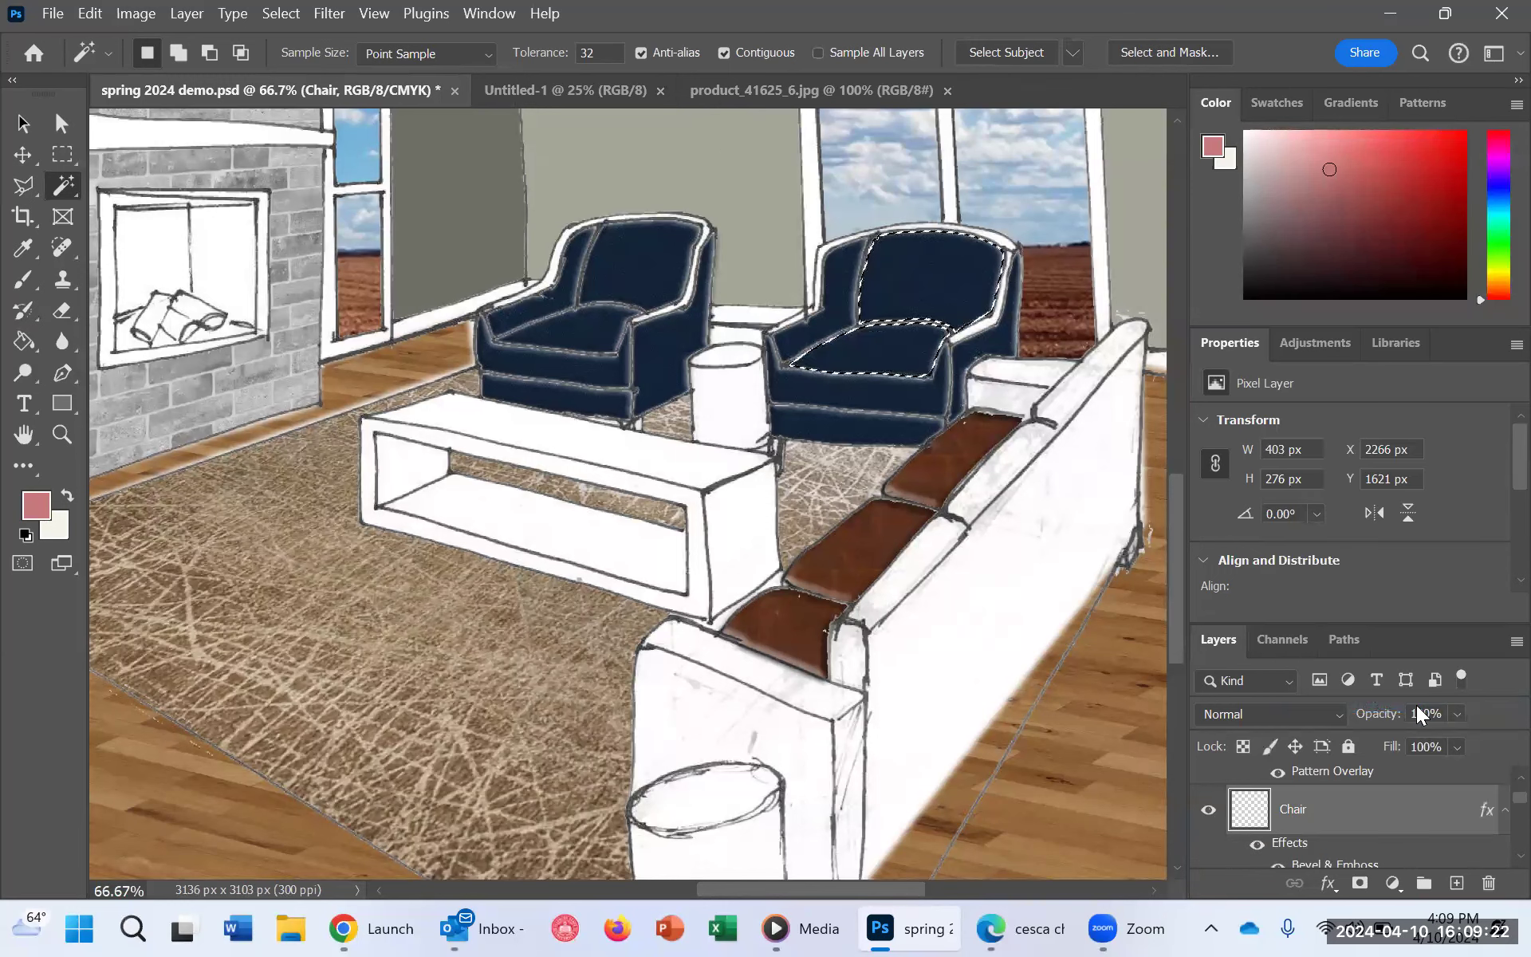
{"action": "scroll", "coordinate": [1411, 798], "scroll_direction": "down", "scroll_amount": 1}
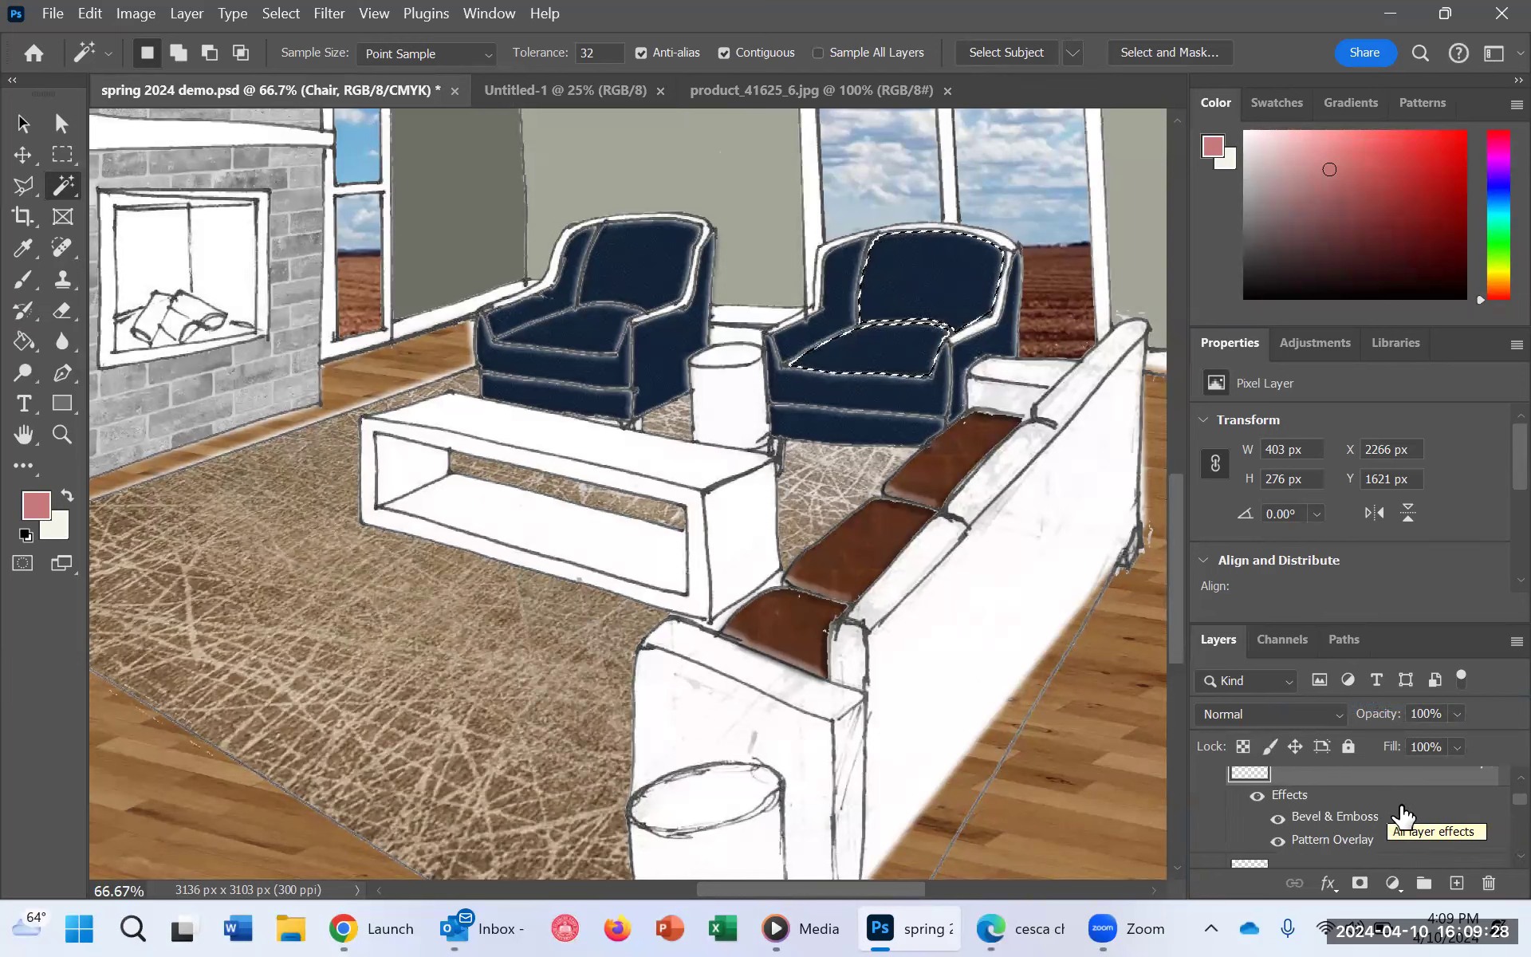
{"action": "scroll", "coordinate": [1400, 822], "scroll_direction": "up", "scroll_amount": 1}
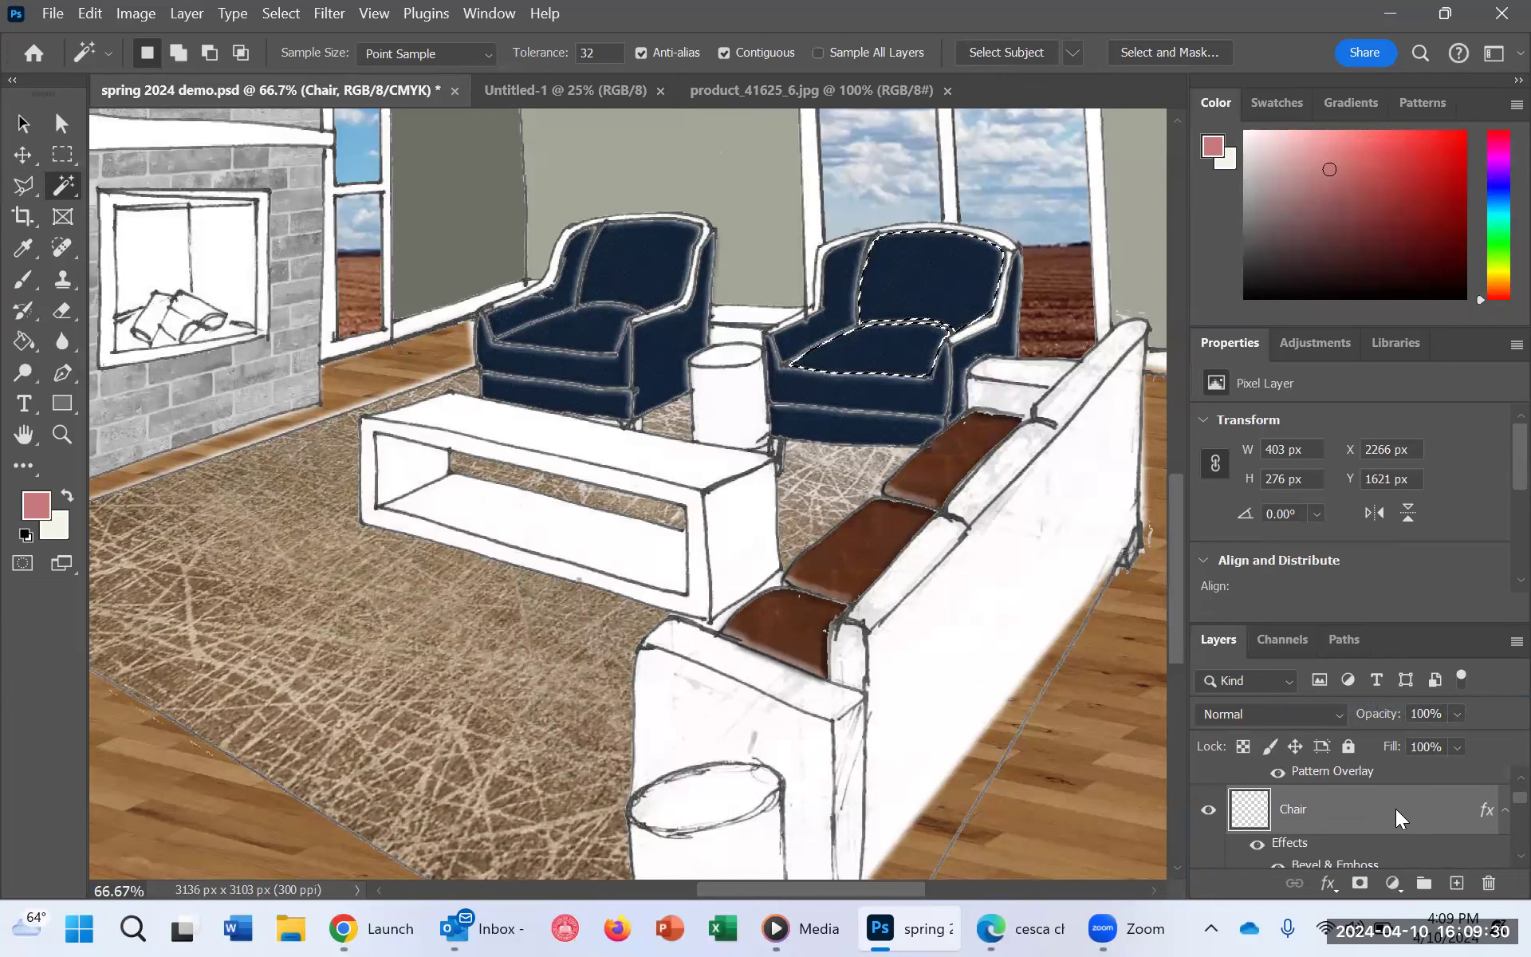
Step: Move the Chair layer above the Sofa cusion layer and fill the selected armchair backrest and seat on it with the Paint Bucket
{"action": "right_click", "coordinate": [1396, 809]}
{"action": "left_click", "coordinate": [1388, 812]}
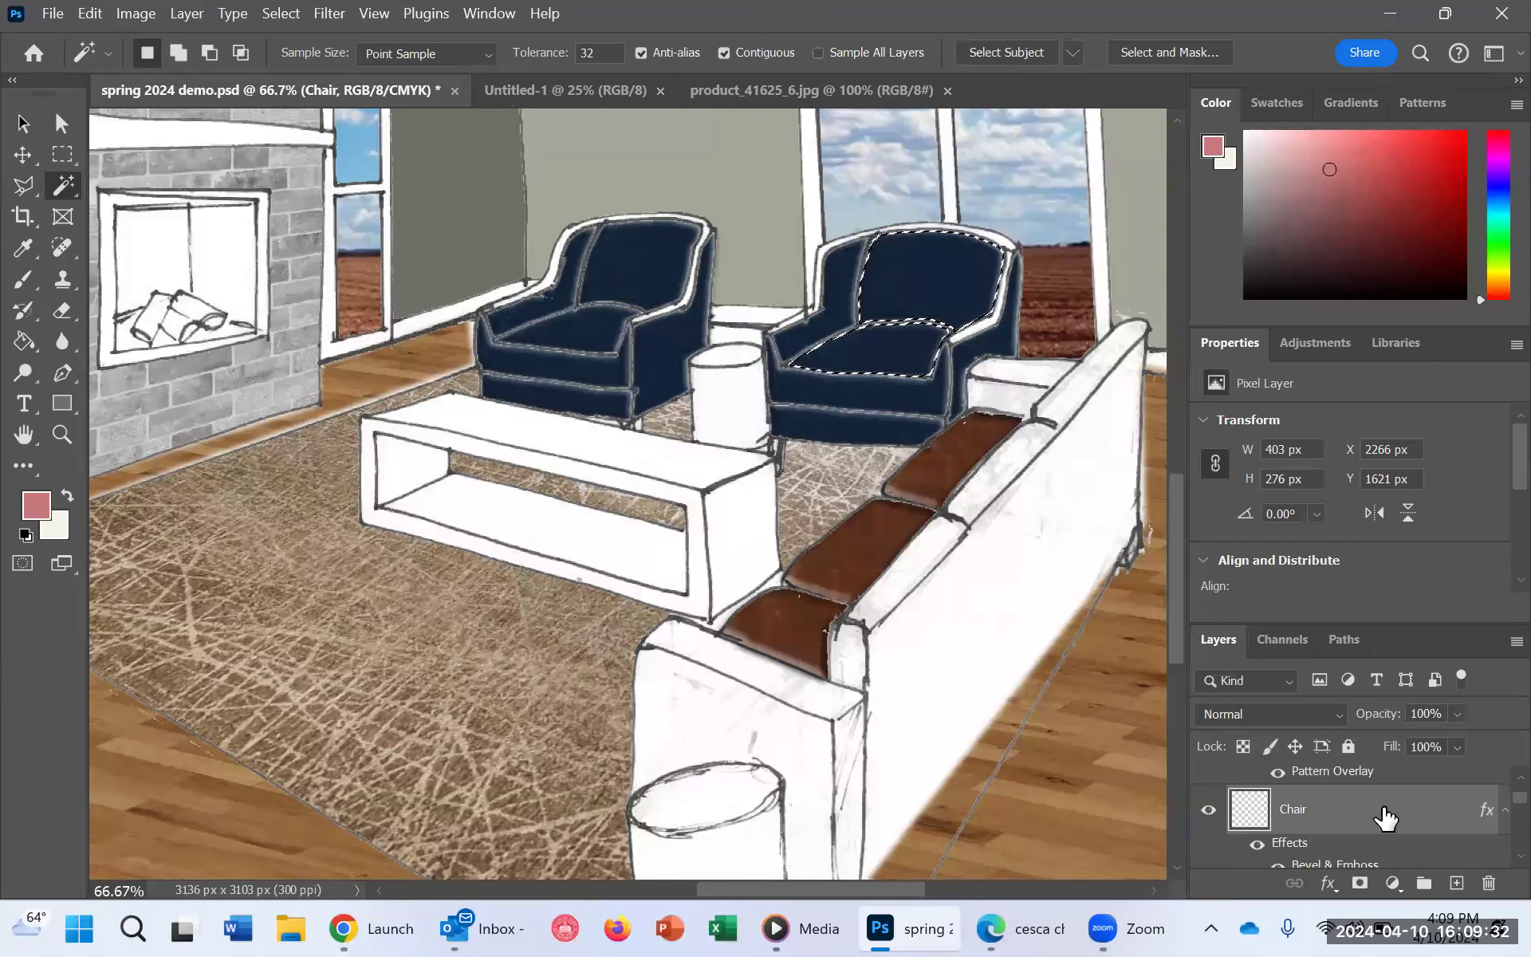
{"action": "scroll", "coordinate": [1388, 812], "scroll_direction": "down", "scroll_amount": 1}
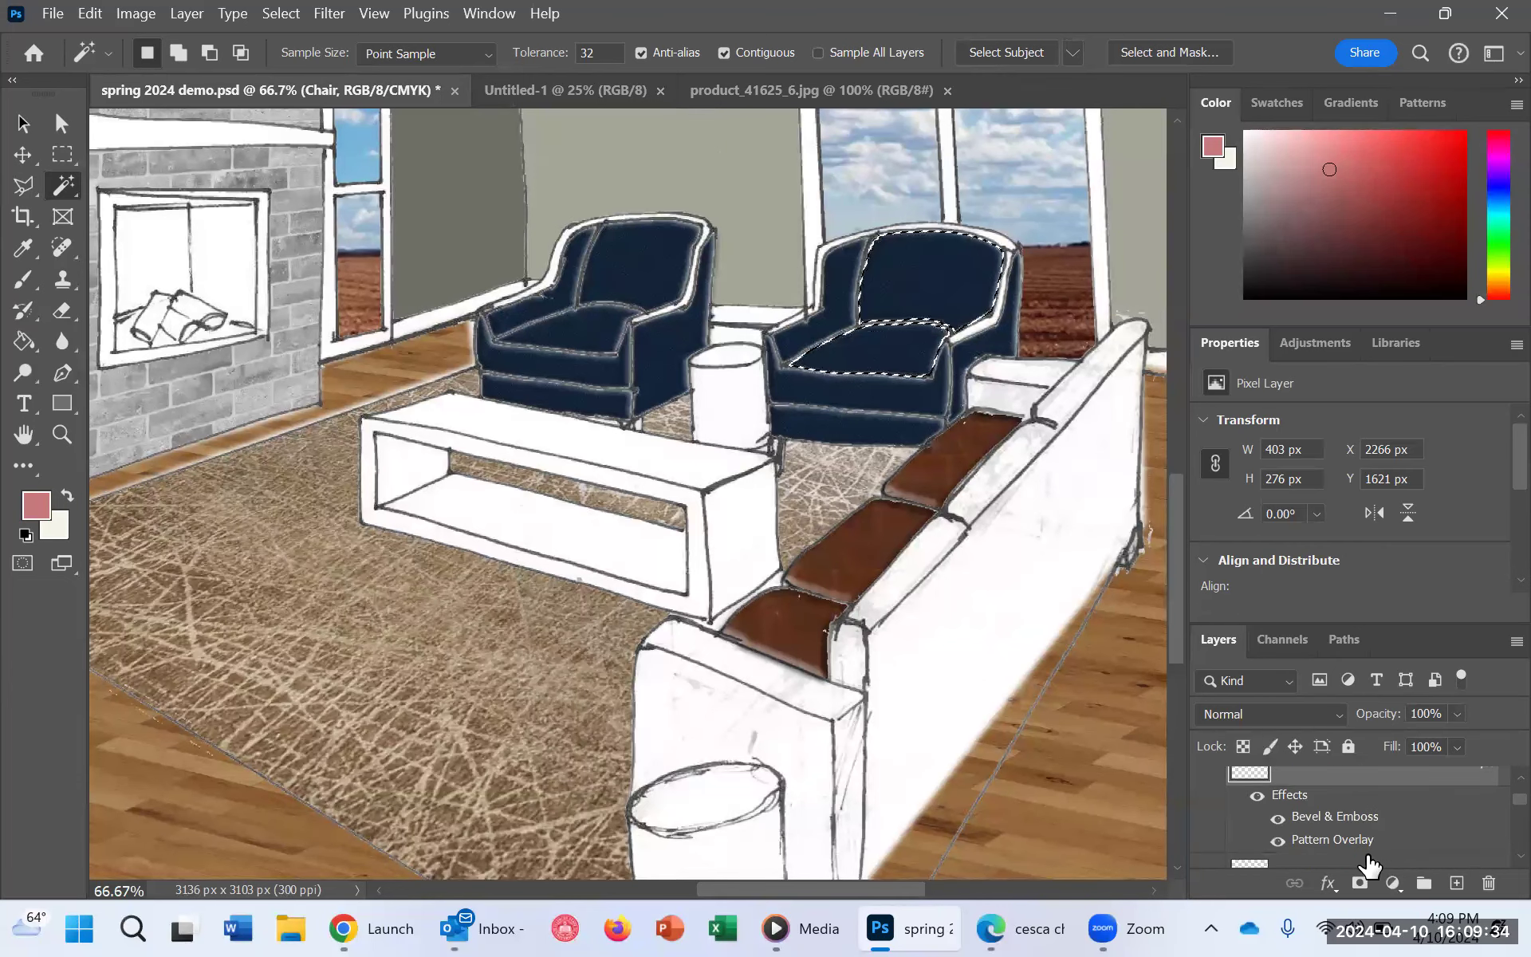
{"action": "scroll", "coordinate": [1364, 804], "scroll_direction": "up", "scroll_amount": 1}
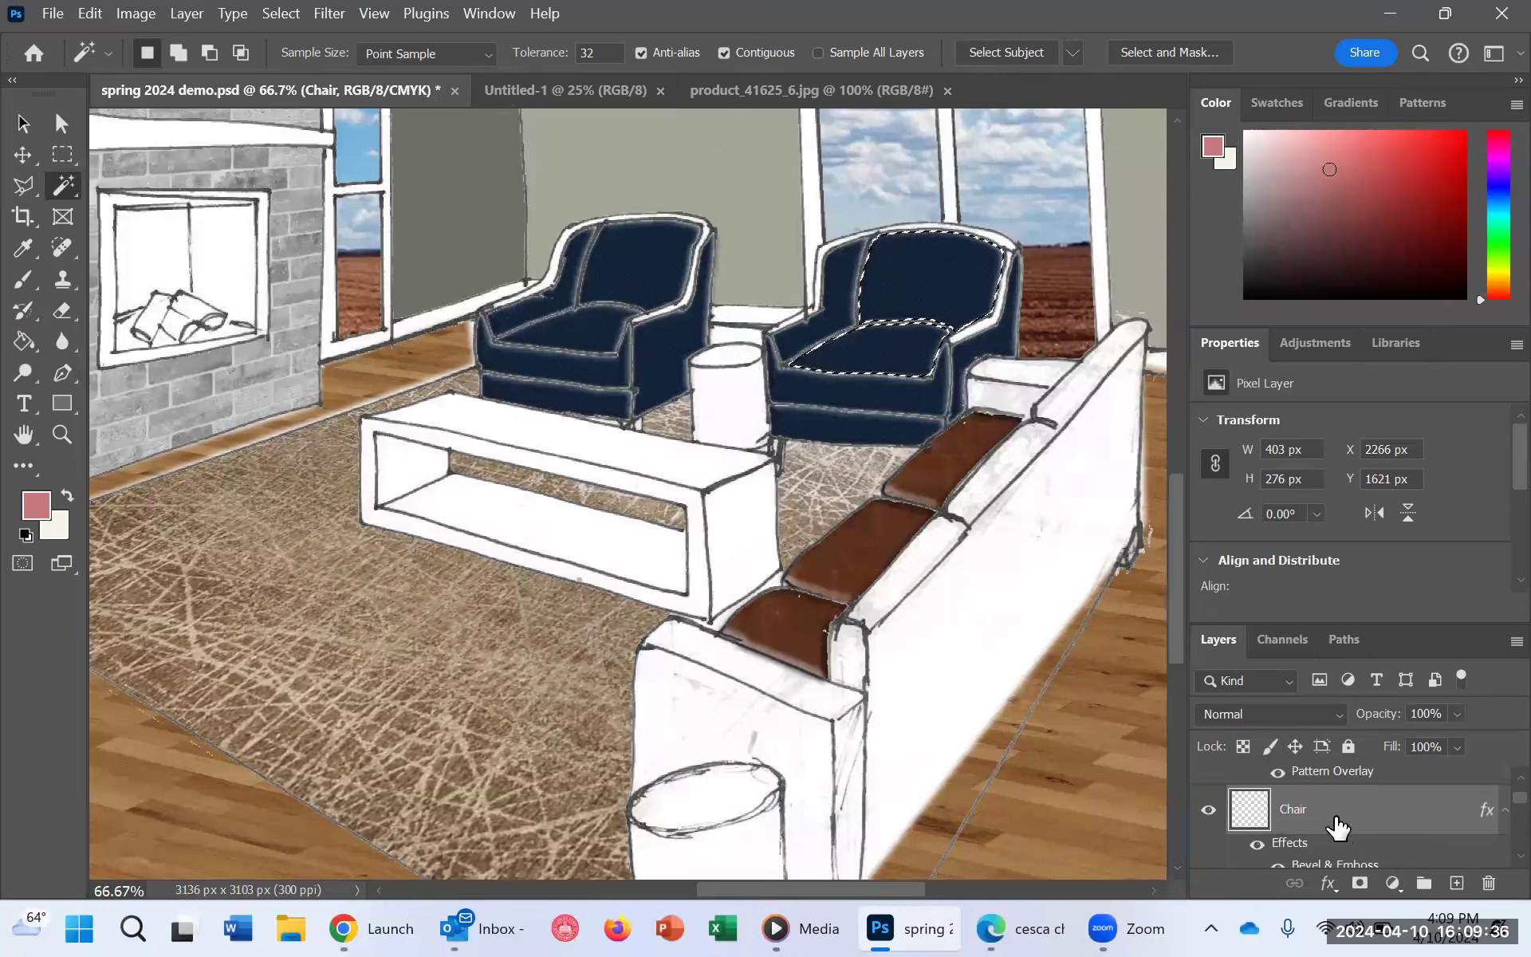
{"action": "left_click_drag", "start_coordinate": [1340, 815], "coordinate": [1355, 770]}
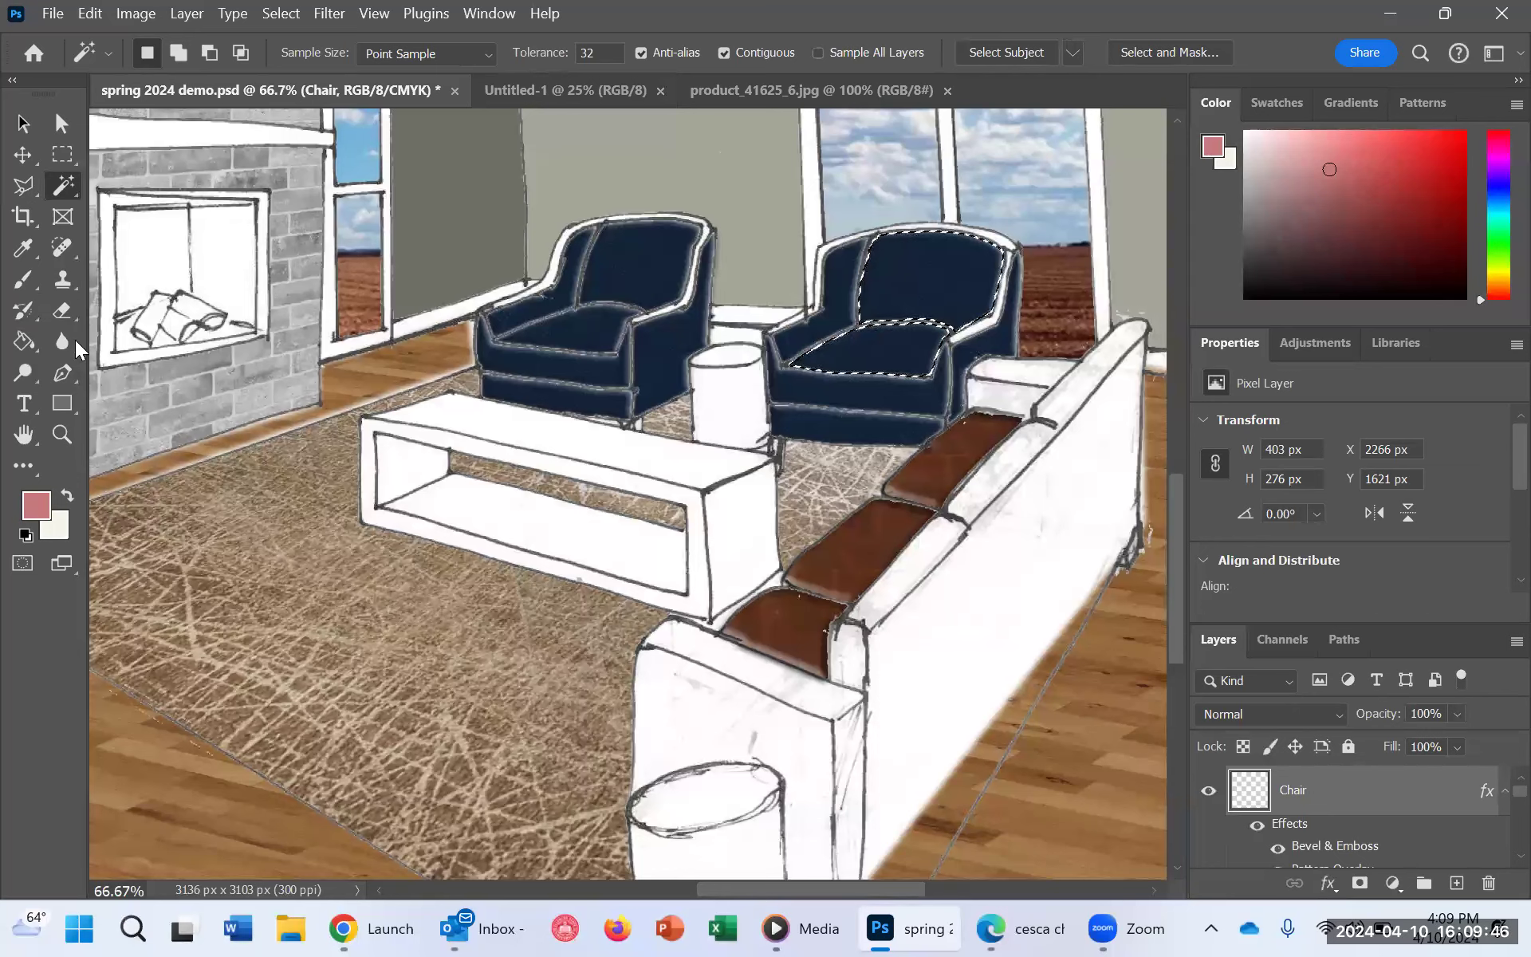
{"action": "left_click", "coordinate": [17, 340]}
{"action": "left_click", "coordinate": [922, 278]}
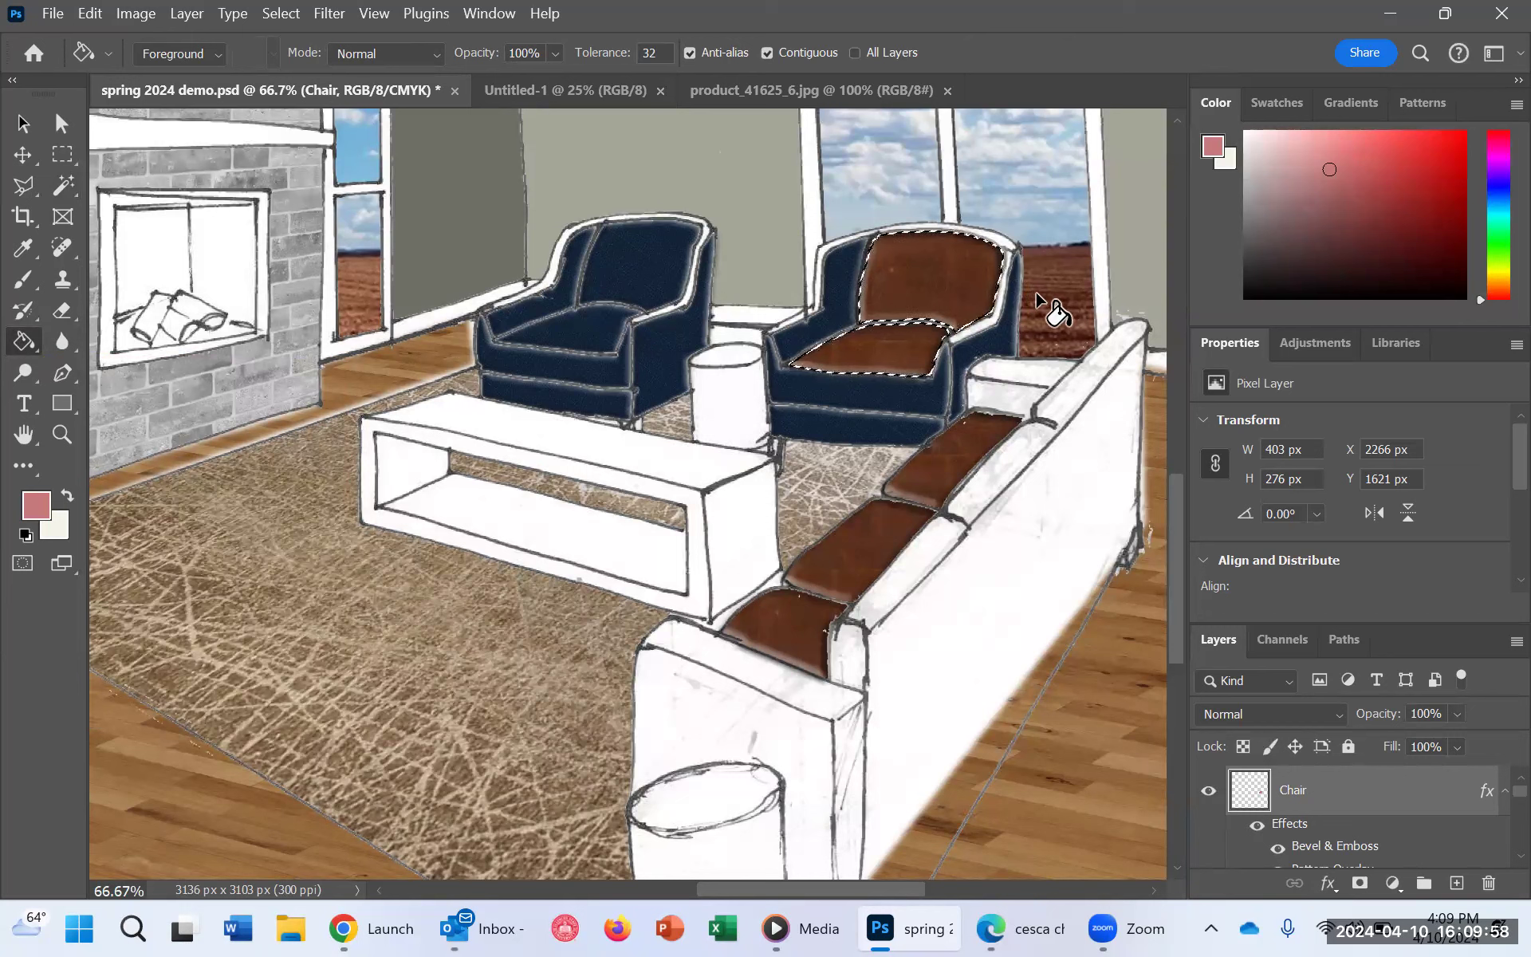
Step: Change the Chair layer's Pattern Overlay to the dark blue-grey woven fabric pattern and set its scale to 37%
{"action": "right_click", "coordinate": [1361, 796]}
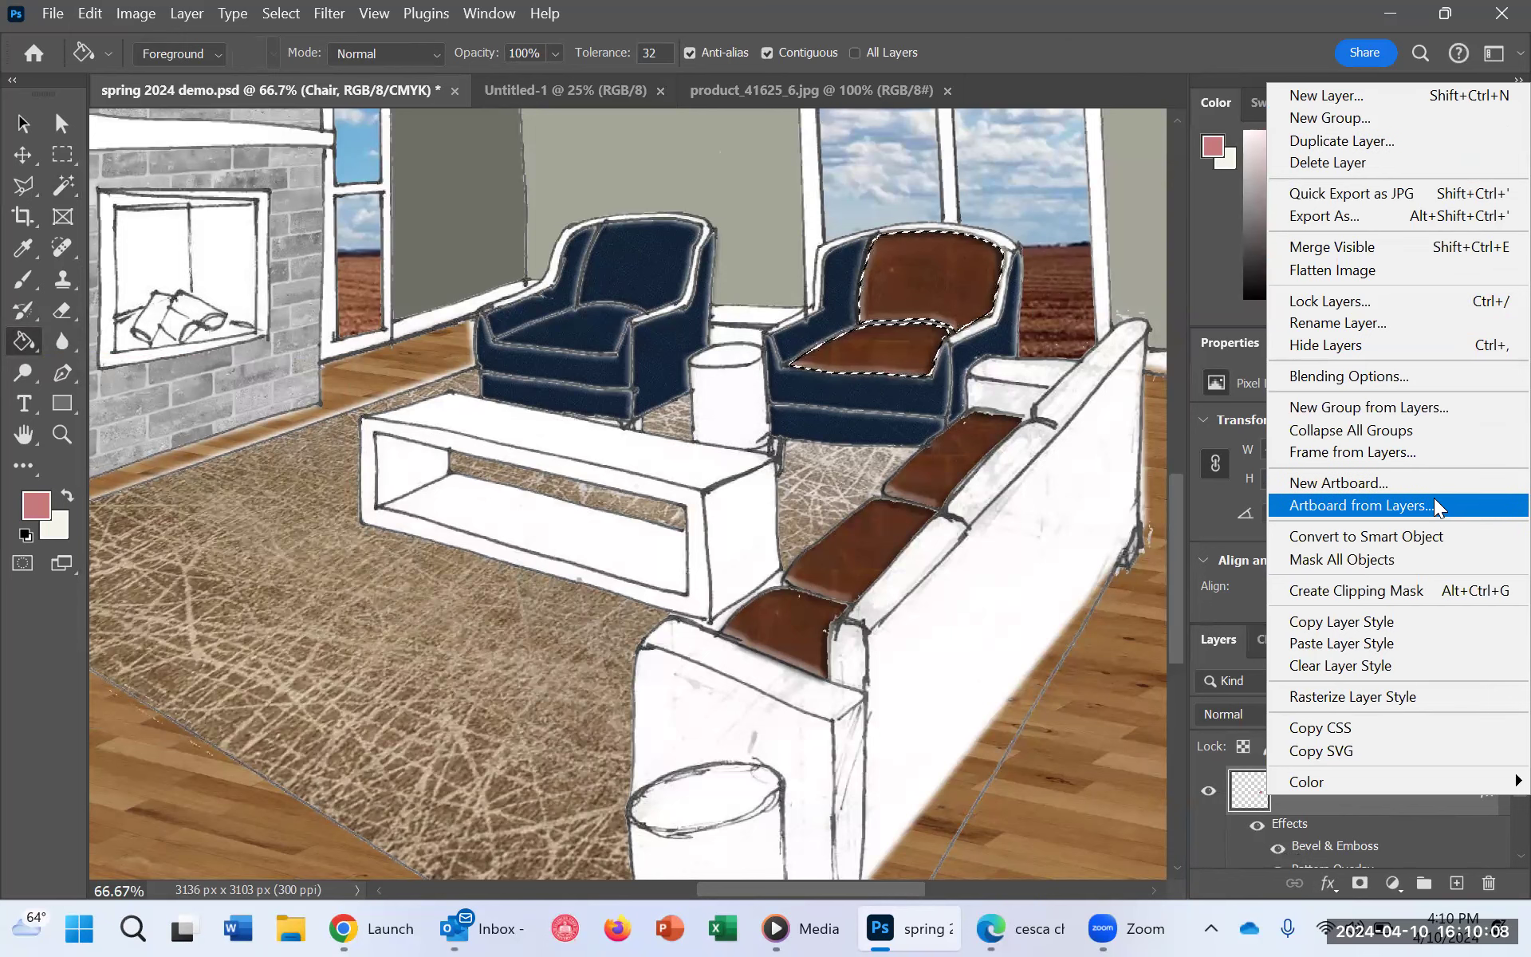
{"action": "left_click", "coordinate": [1391, 384]}
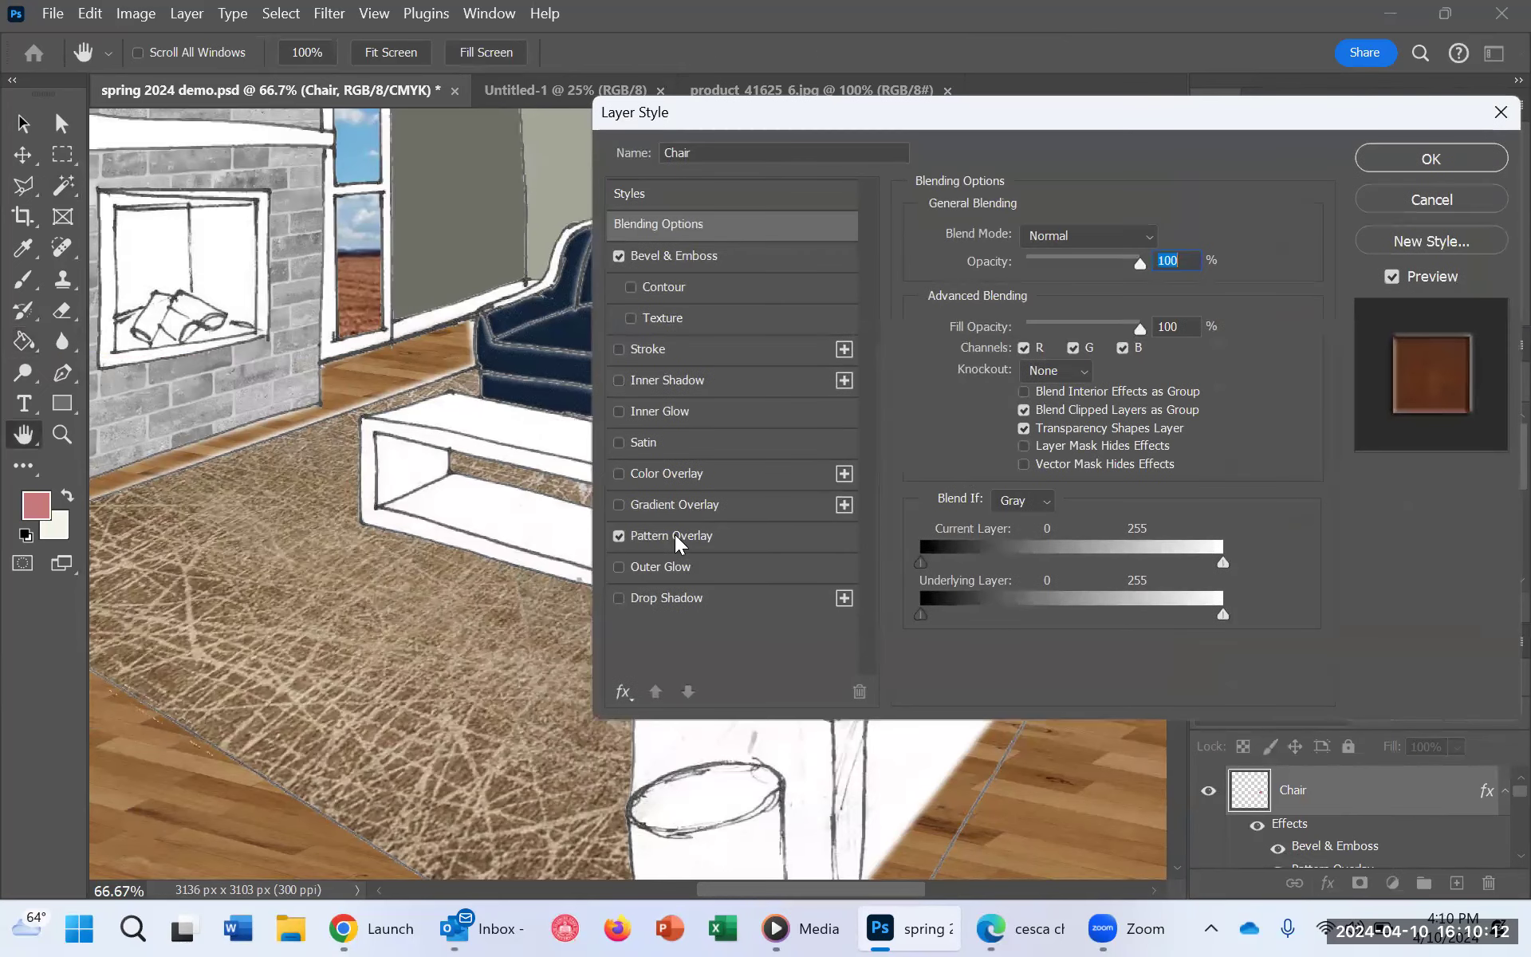
{"action": "left_click", "coordinate": [676, 538]}
{"action": "left_click", "coordinate": [1083, 315]}
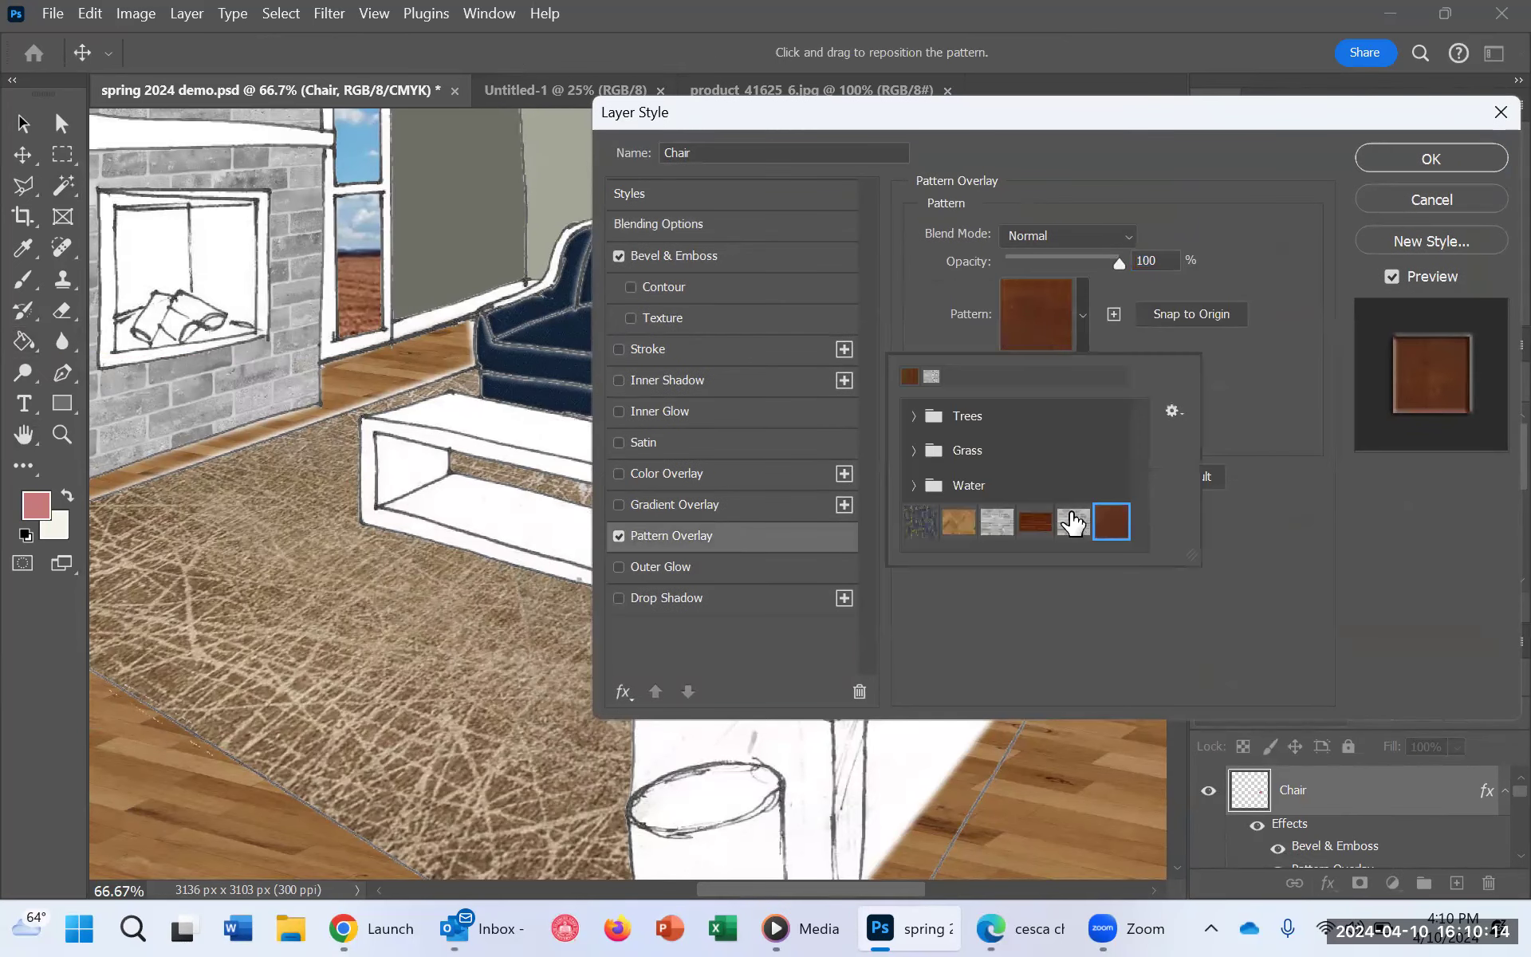
{"action": "left_click", "coordinate": [921, 523]}
{"action": "left_click_drag", "start_coordinate": [1118, 124], "coordinate": [1406, 493]}
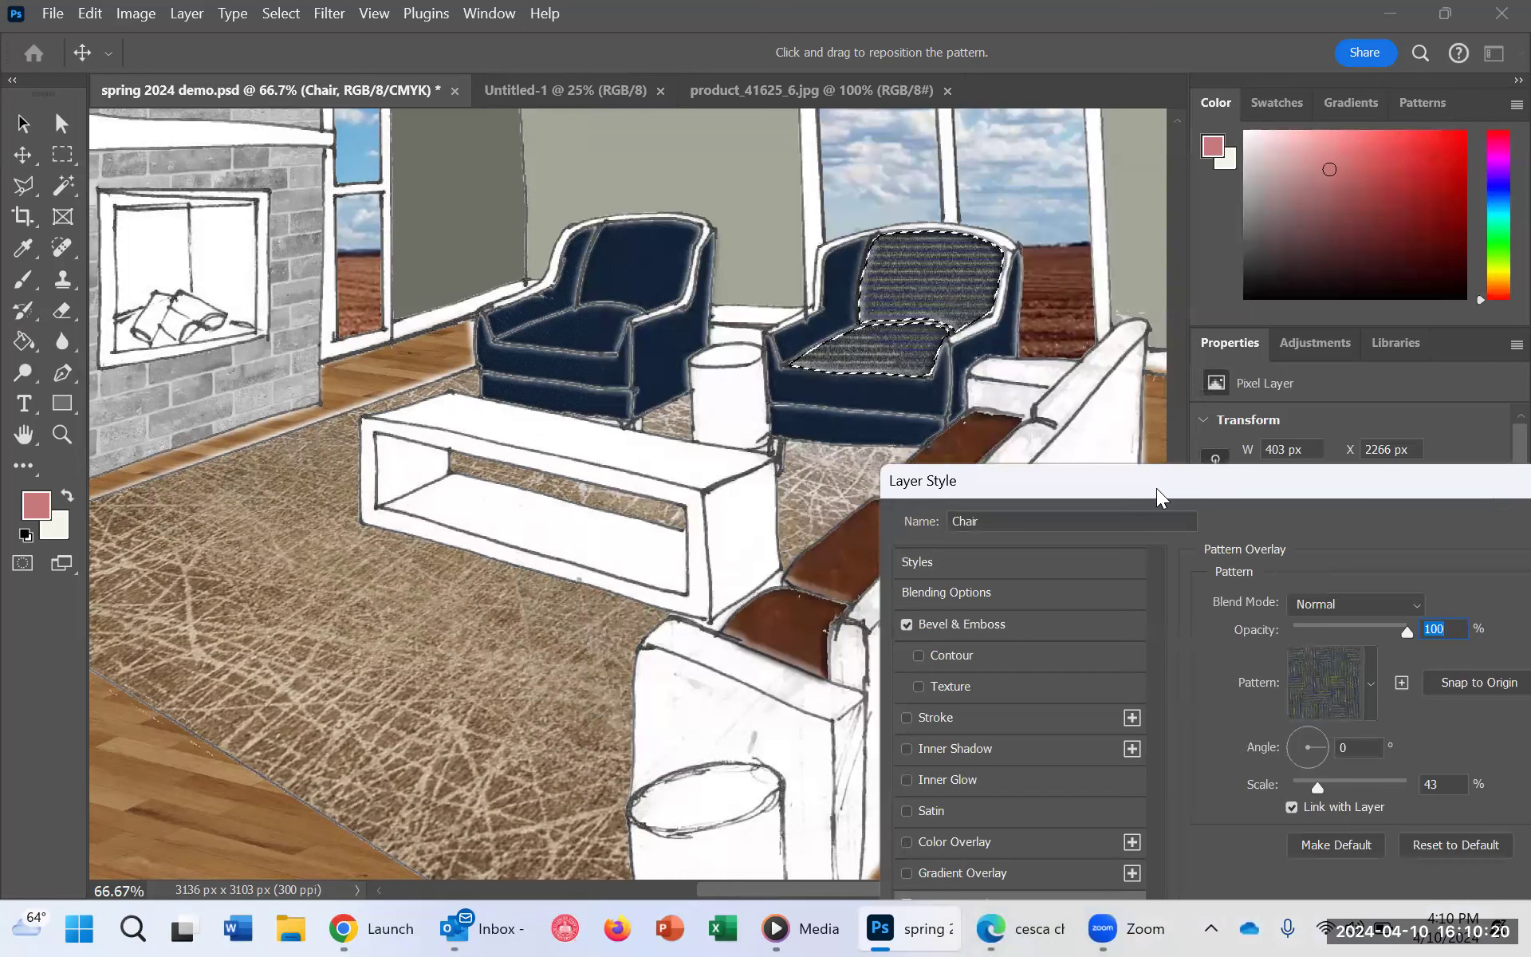
{"action": "left_click_drag", "start_coordinate": [1188, 470], "coordinate": [903, 183]}
{"action": "left_click_drag", "start_coordinate": [1031, 500], "coordinate": [1027, 493]}
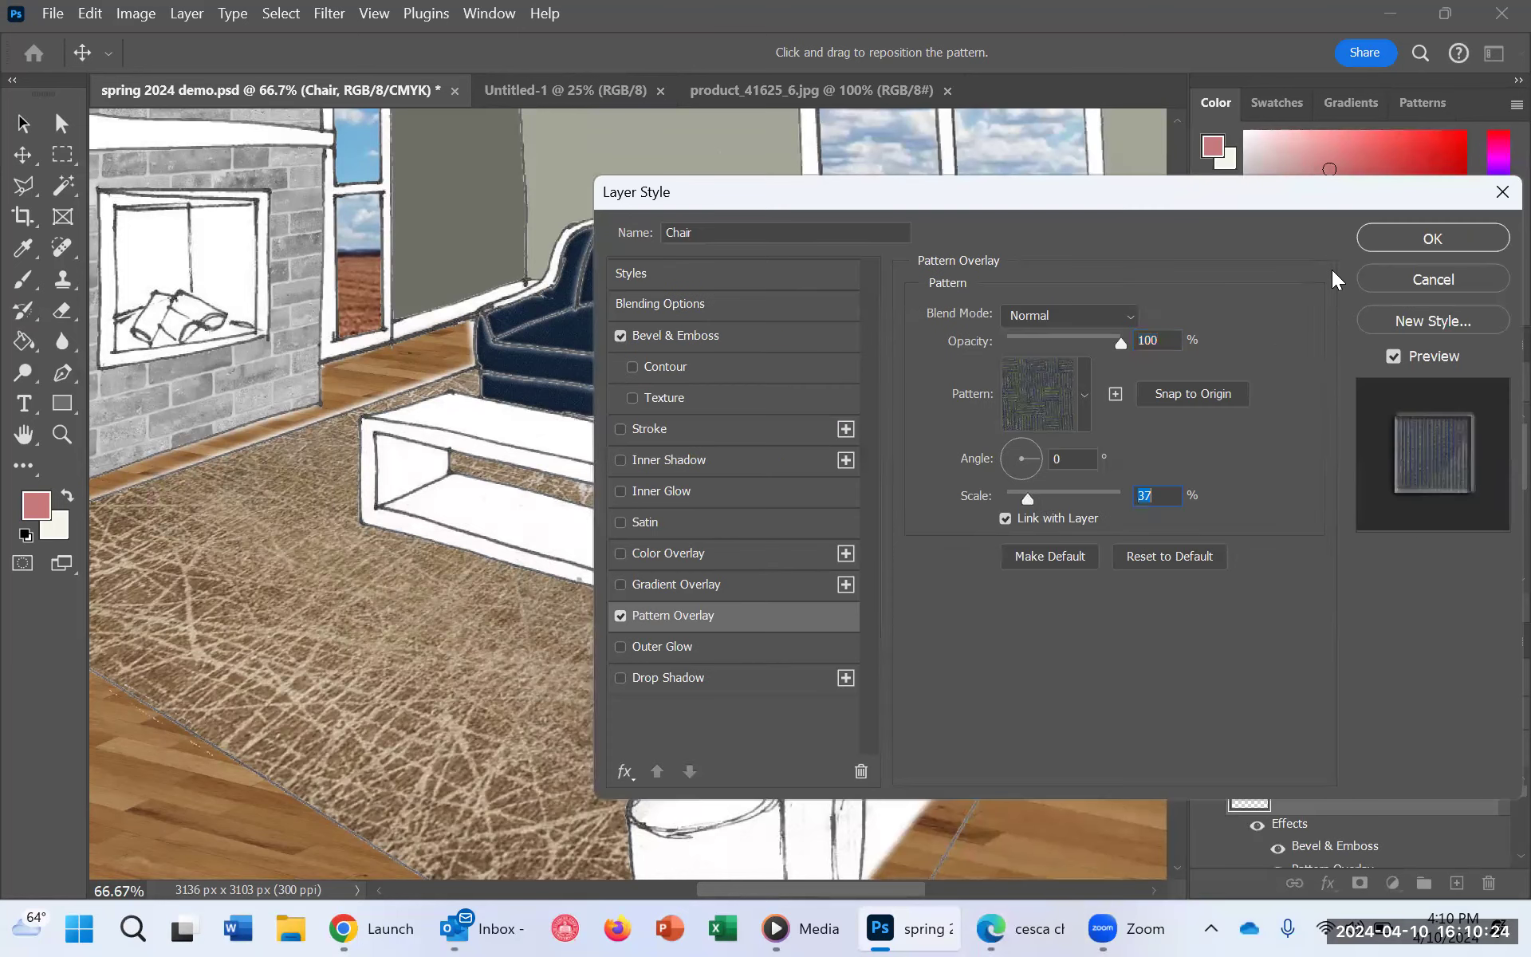
{"action": "left_click", "coordinate": [1432, 237]}
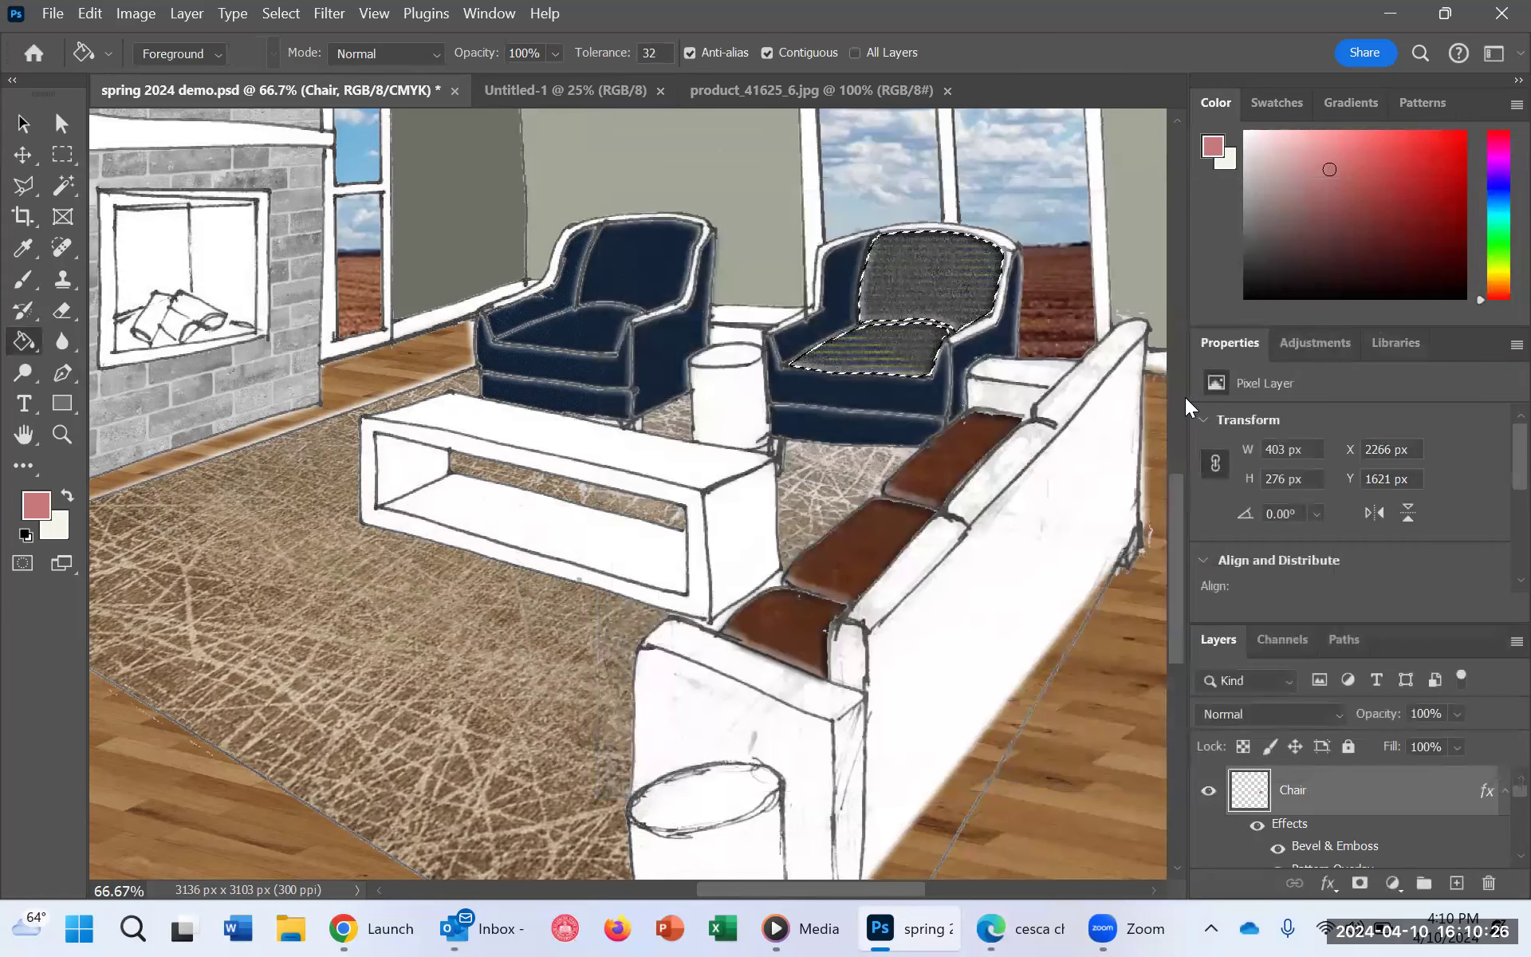